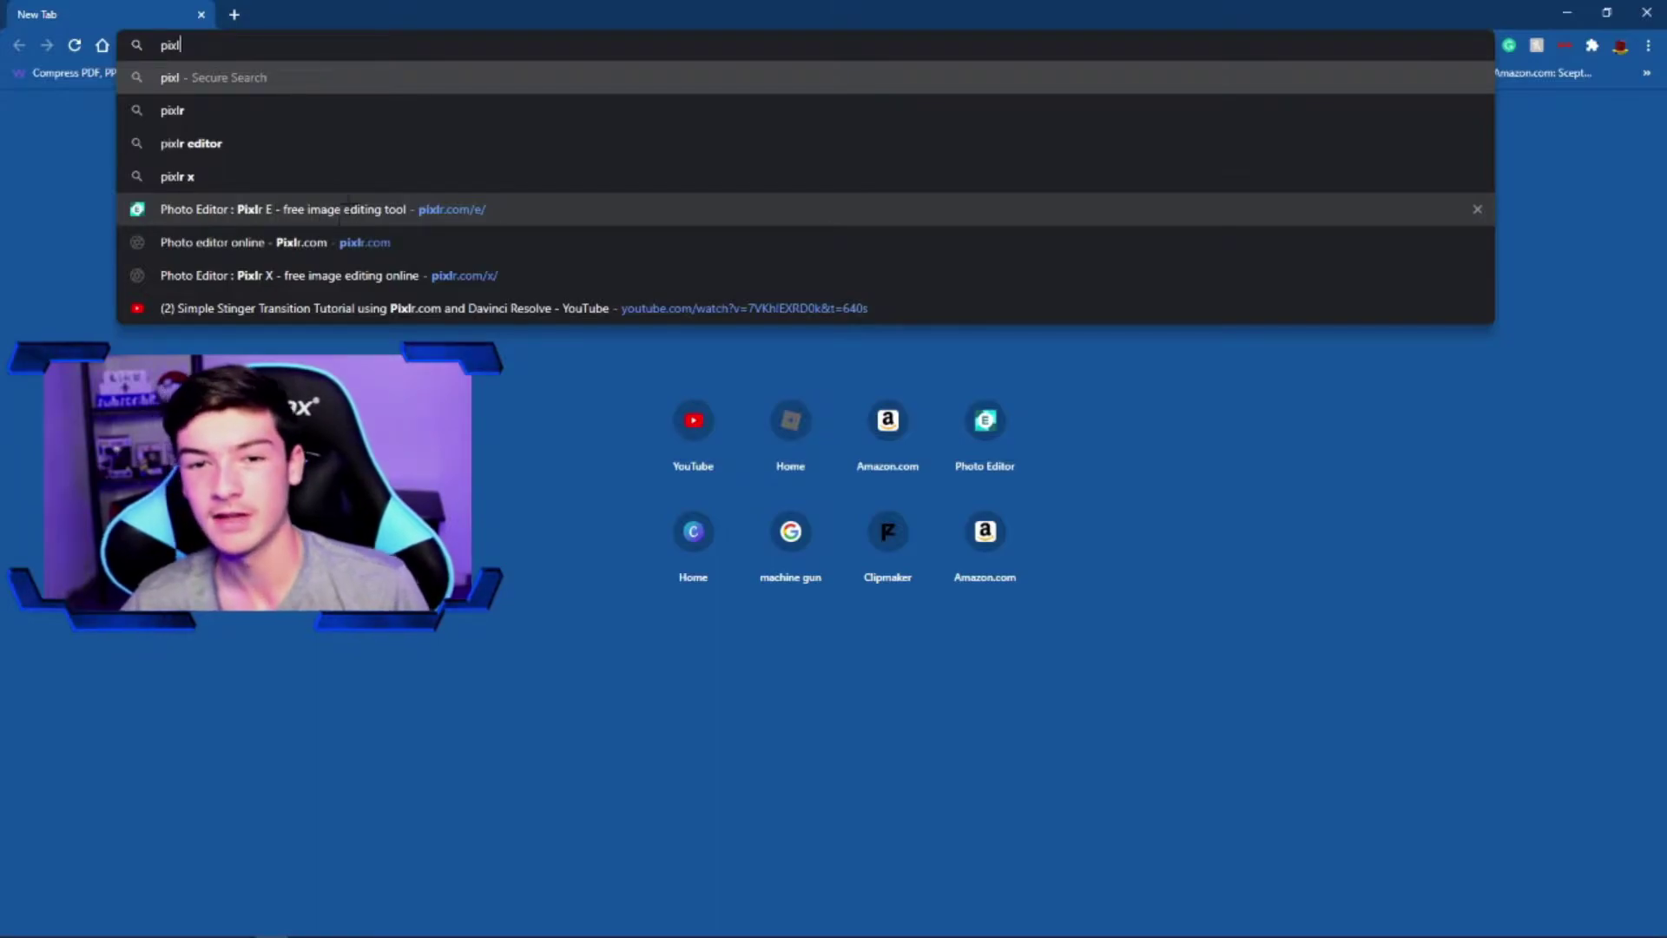
Open the Pixlr E editor and create a blank Full HD image, 1920 x 1080 px, with a transparent background
{"action": "left_click", "coordinate": [462, 211]}
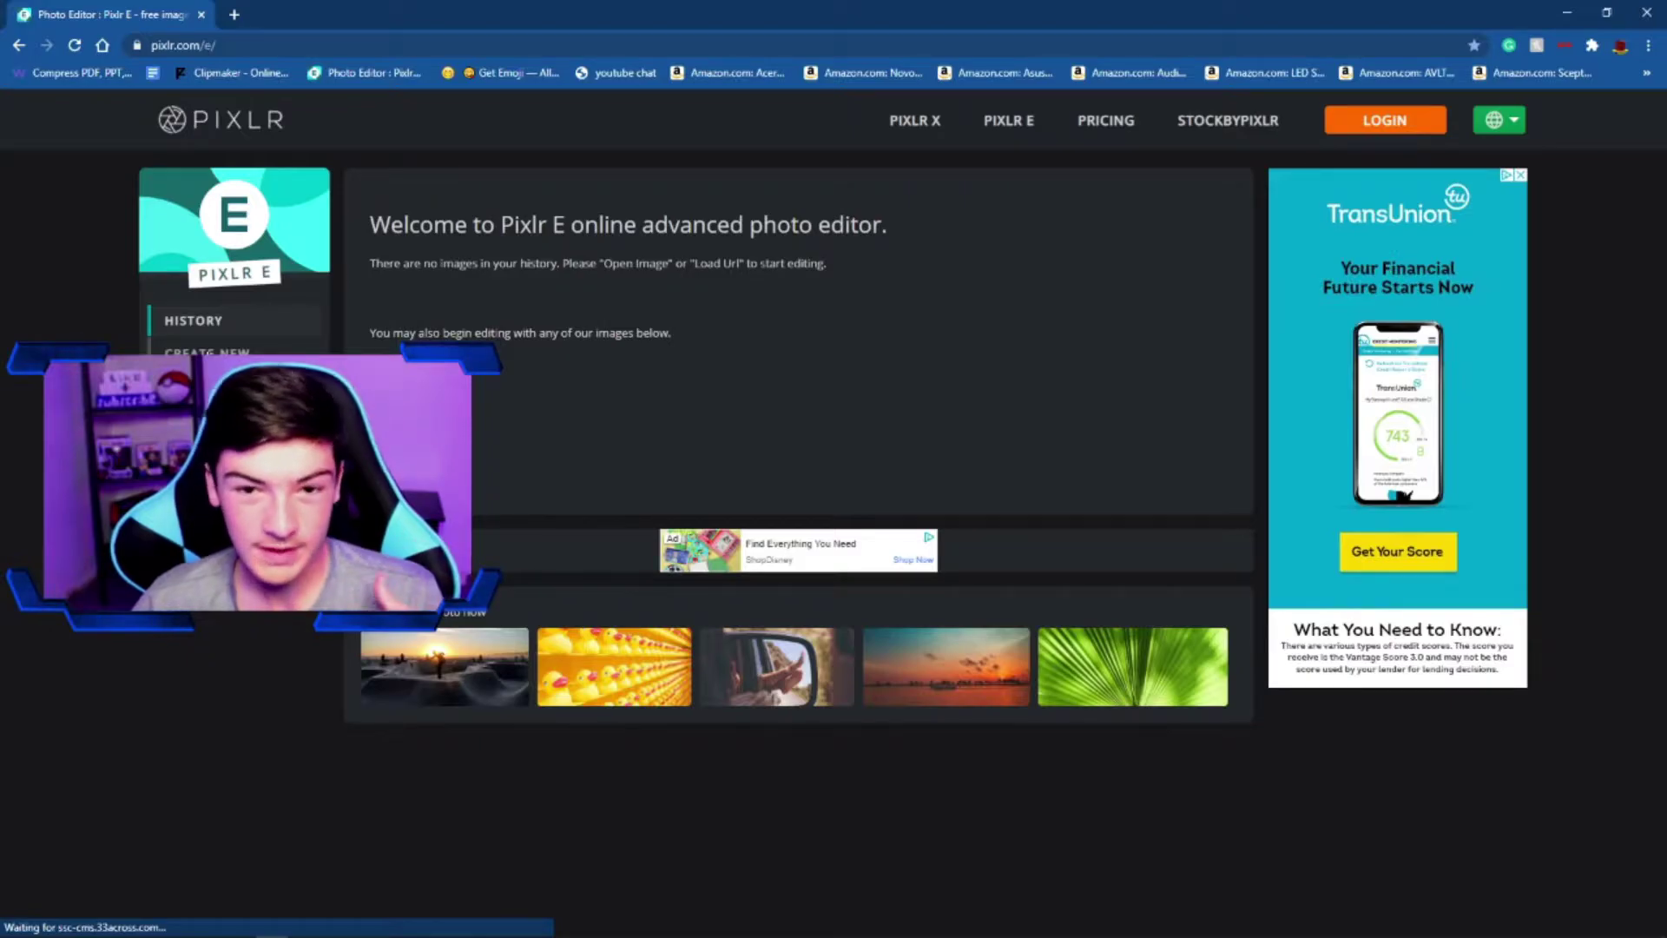
{"action": "left_click", "coordinate": [207, 353]}
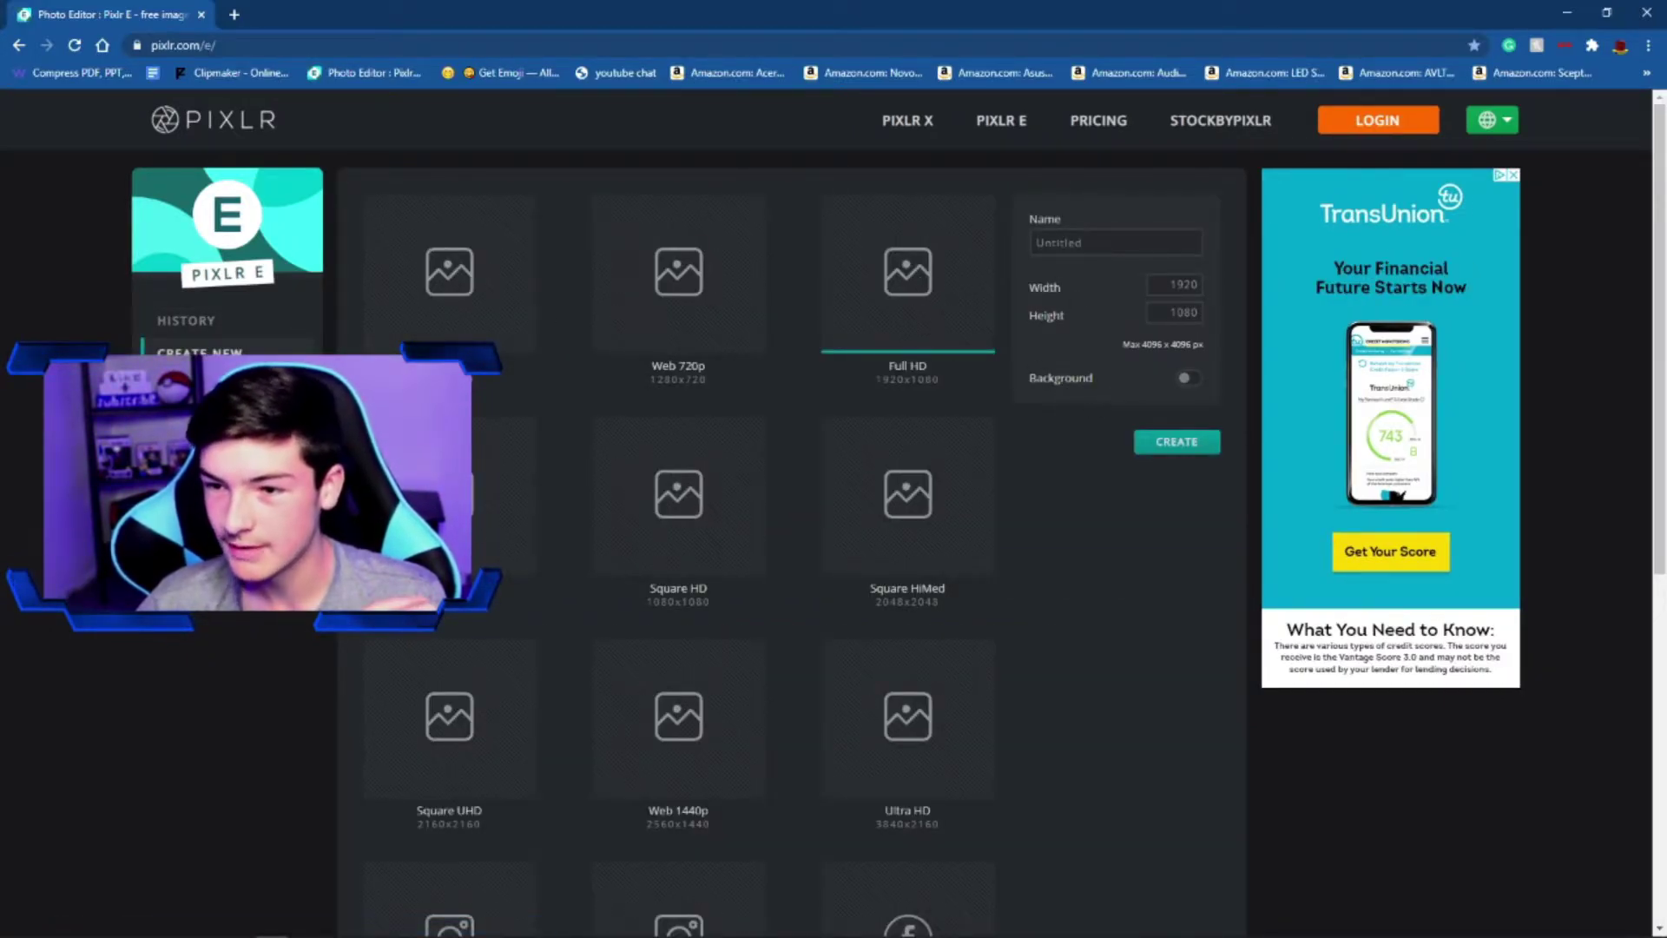
{"action": "left_click", "coordinate": [1166, 443]}
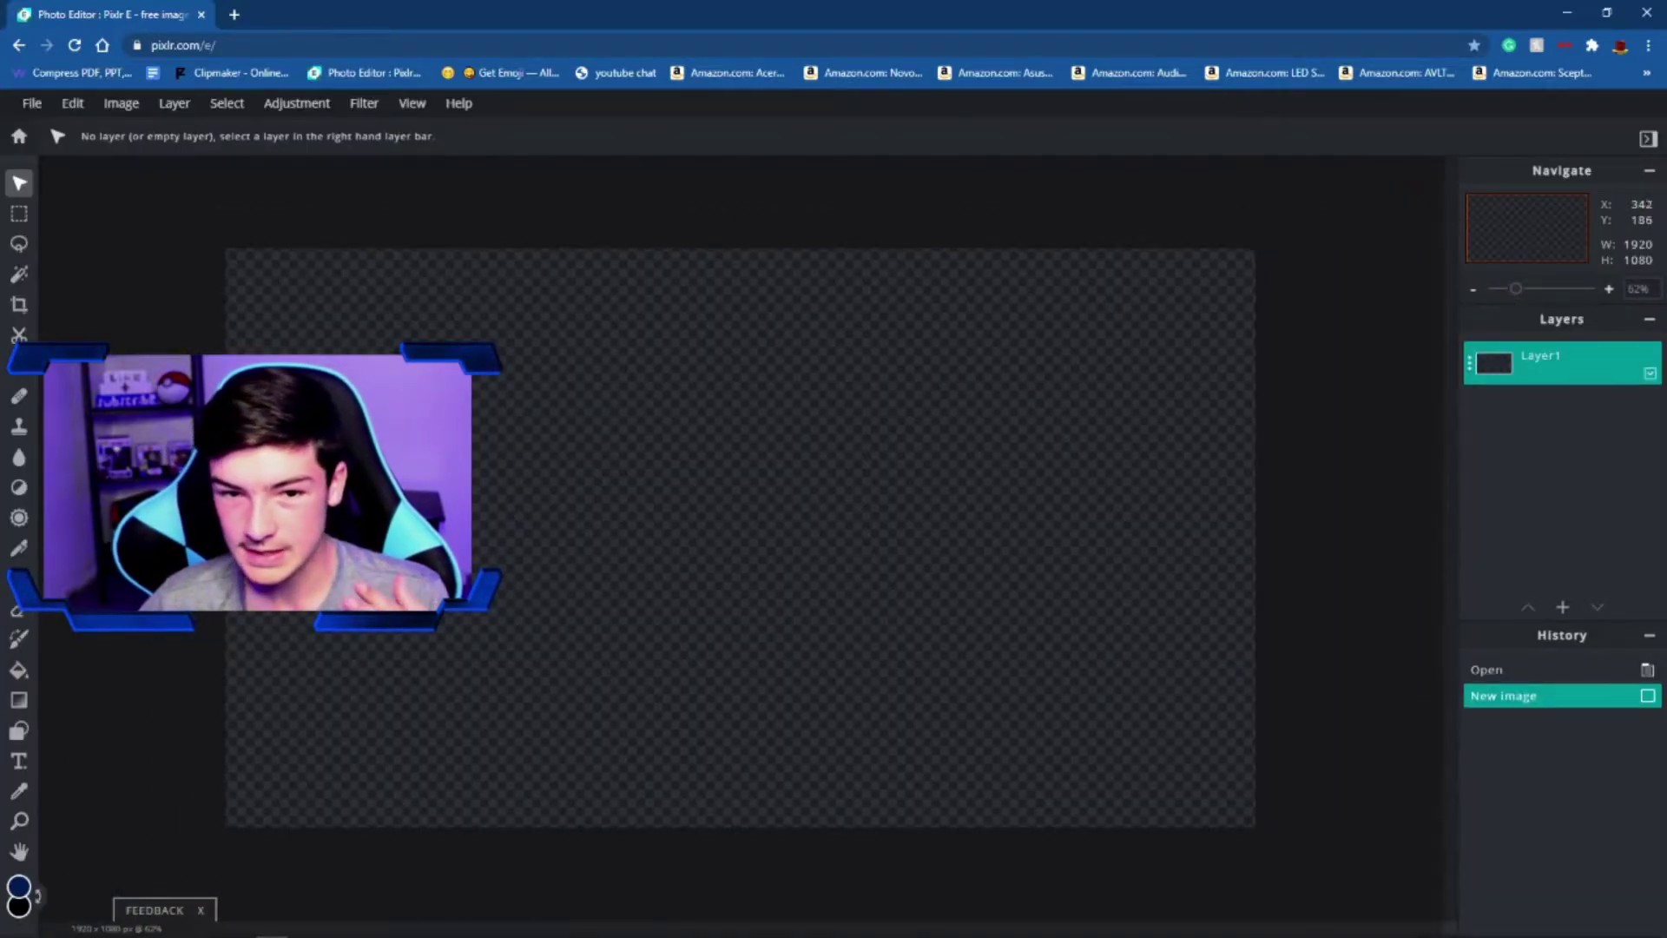
{"action": "left_click", "coordinate": [19, 885]}
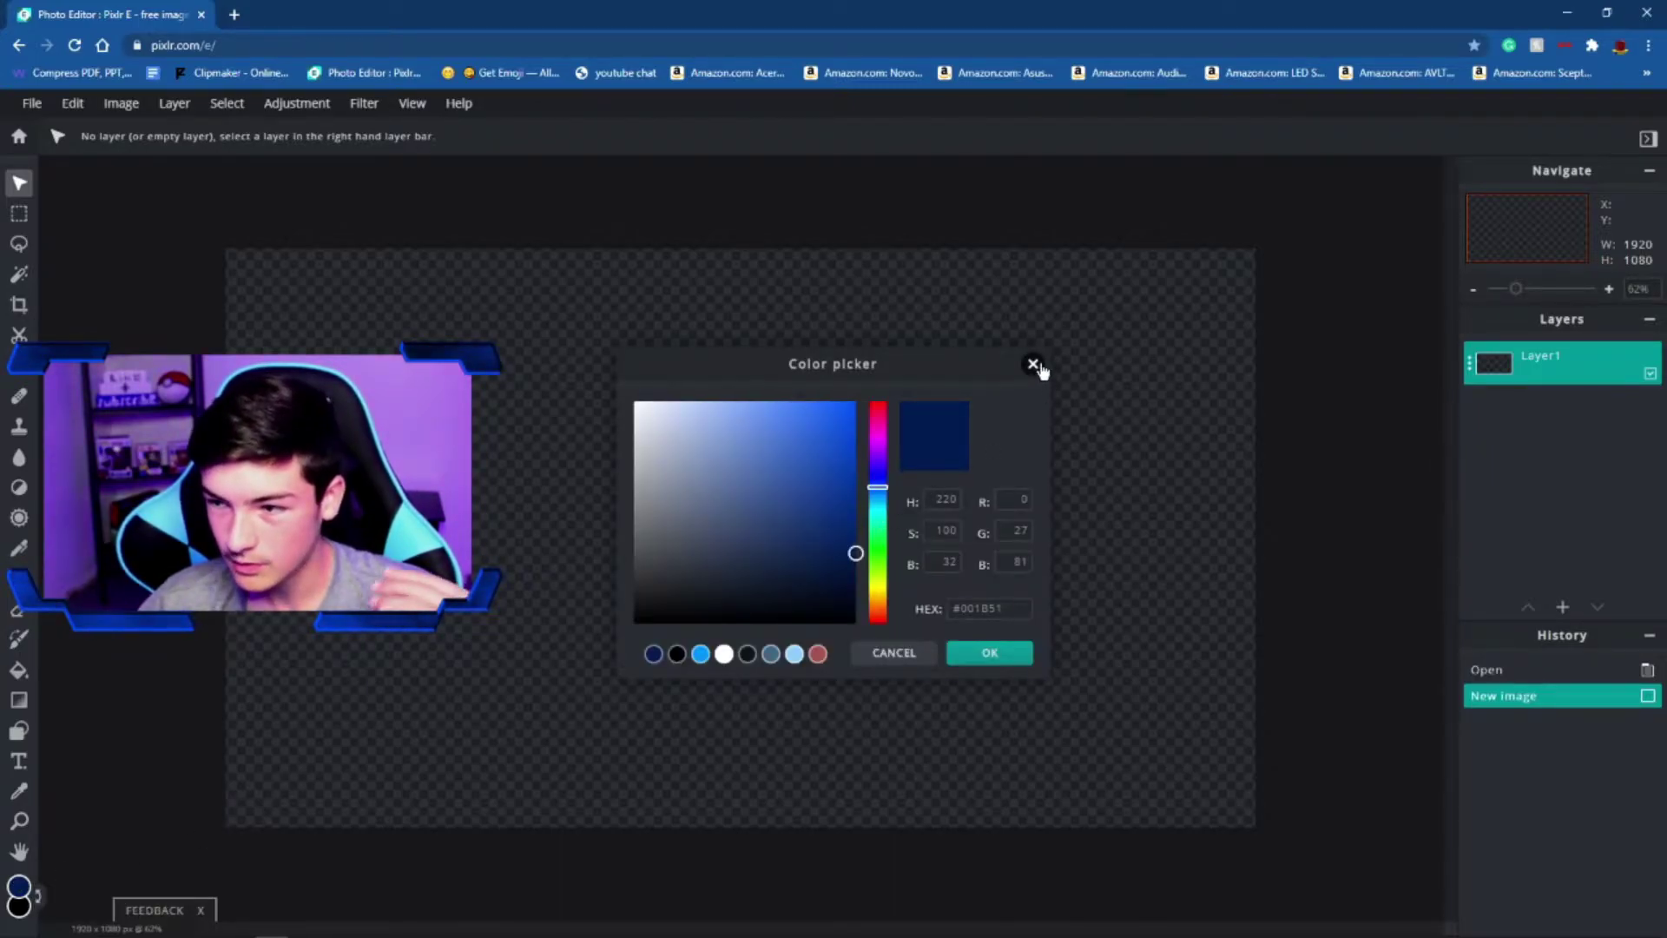
{"action": "left_click", "coordinate": [1033, 364]}
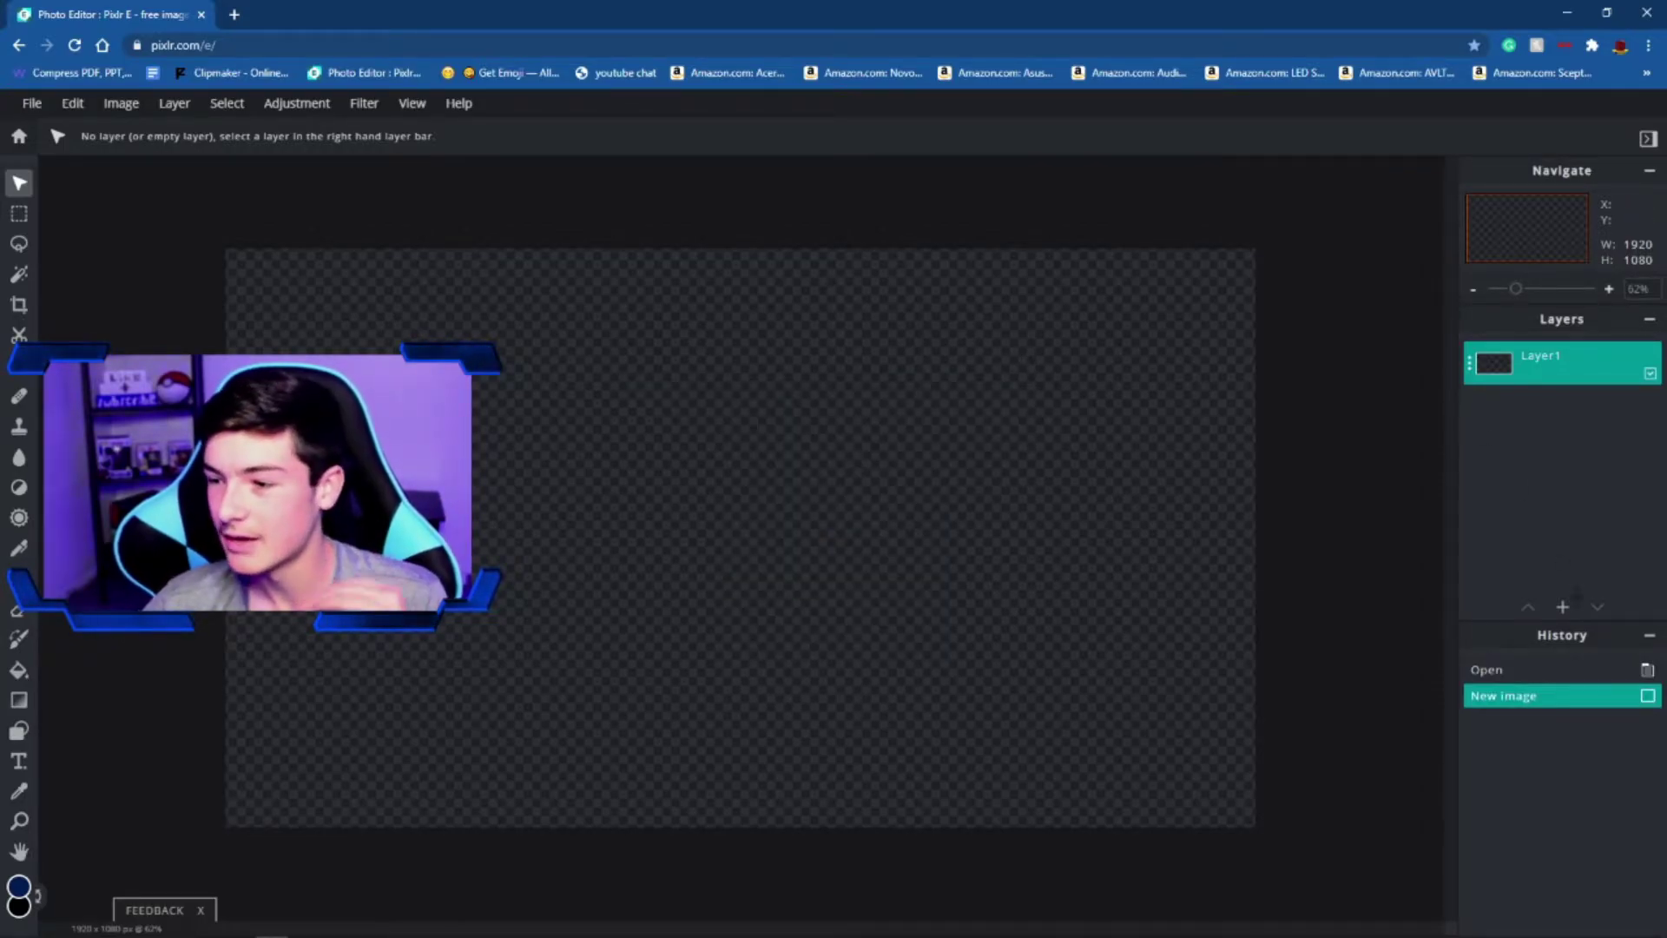
Add two empty layers above Layer1
{"action": "left_click", "coordinate": [1562, 607]}
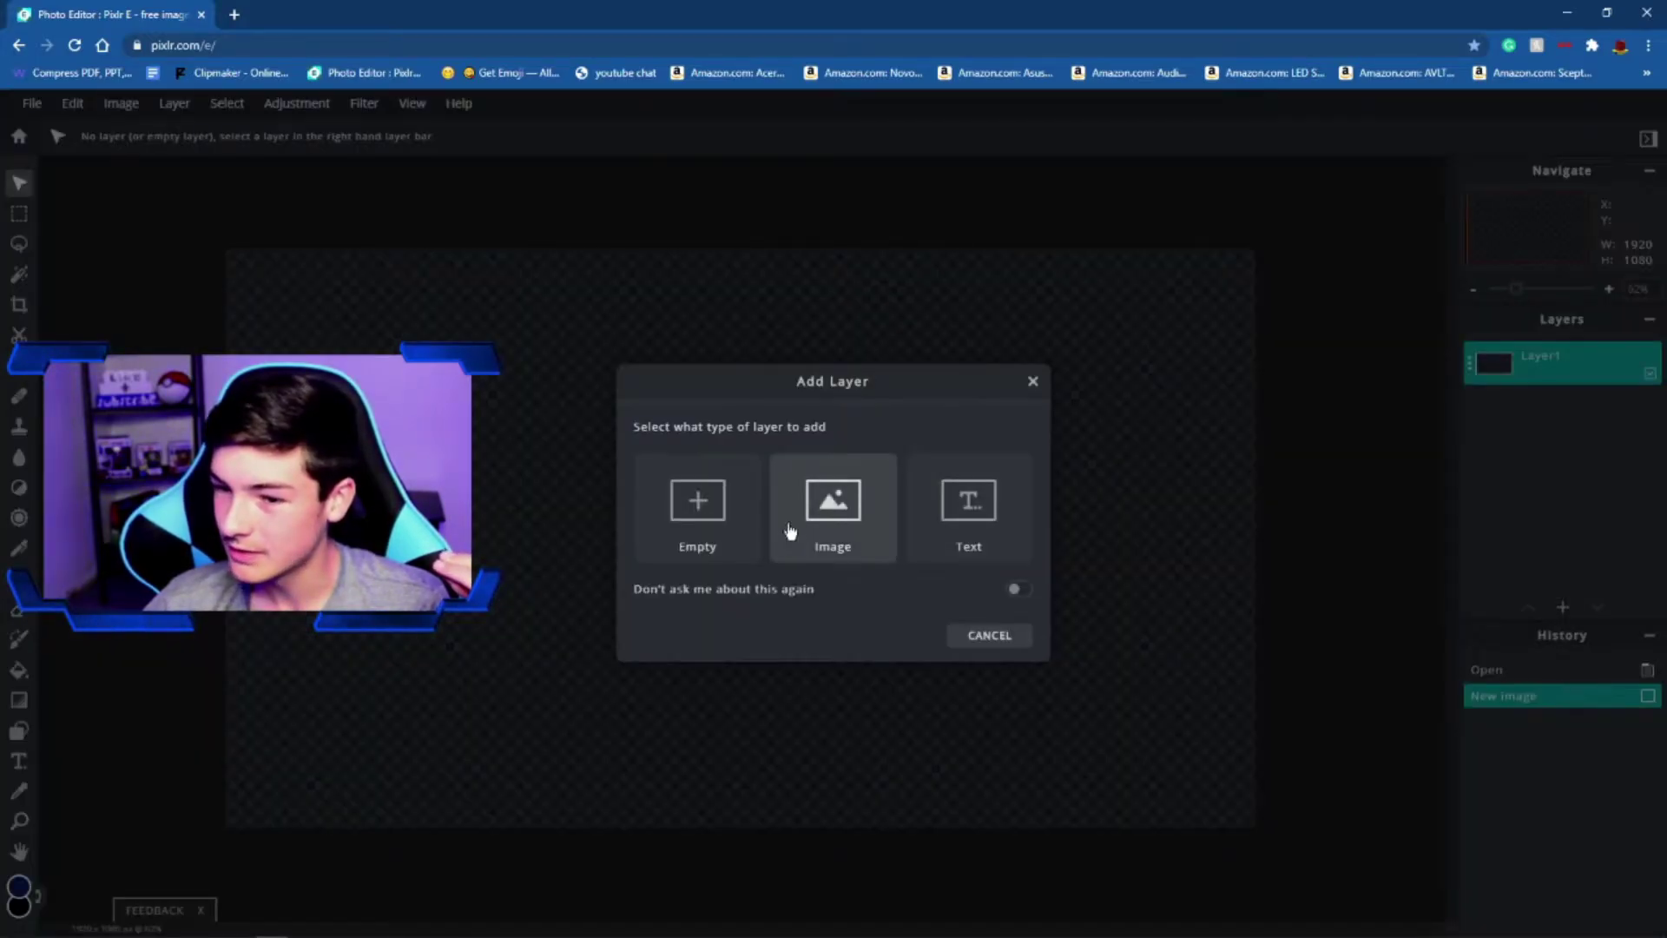
{"action": "left_click", "coordinate": [680, 507]}
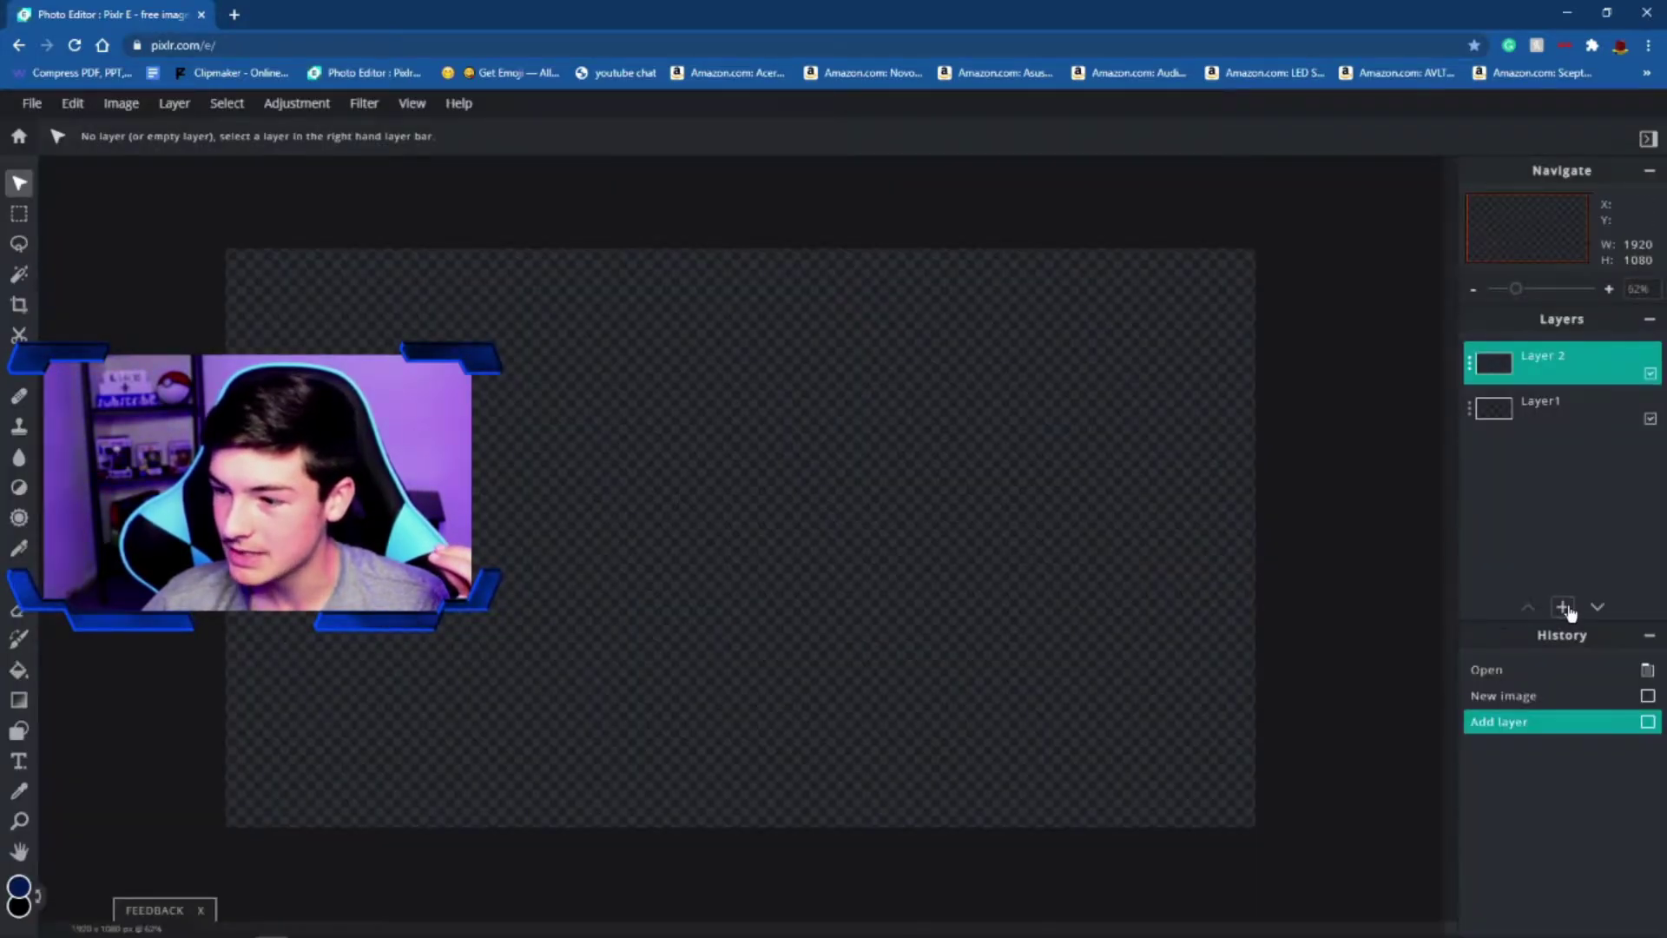
{"action": "left_click", "coordinate": [1563, 607]}
{"action": "left_click", "coordinate": [702, 526]}
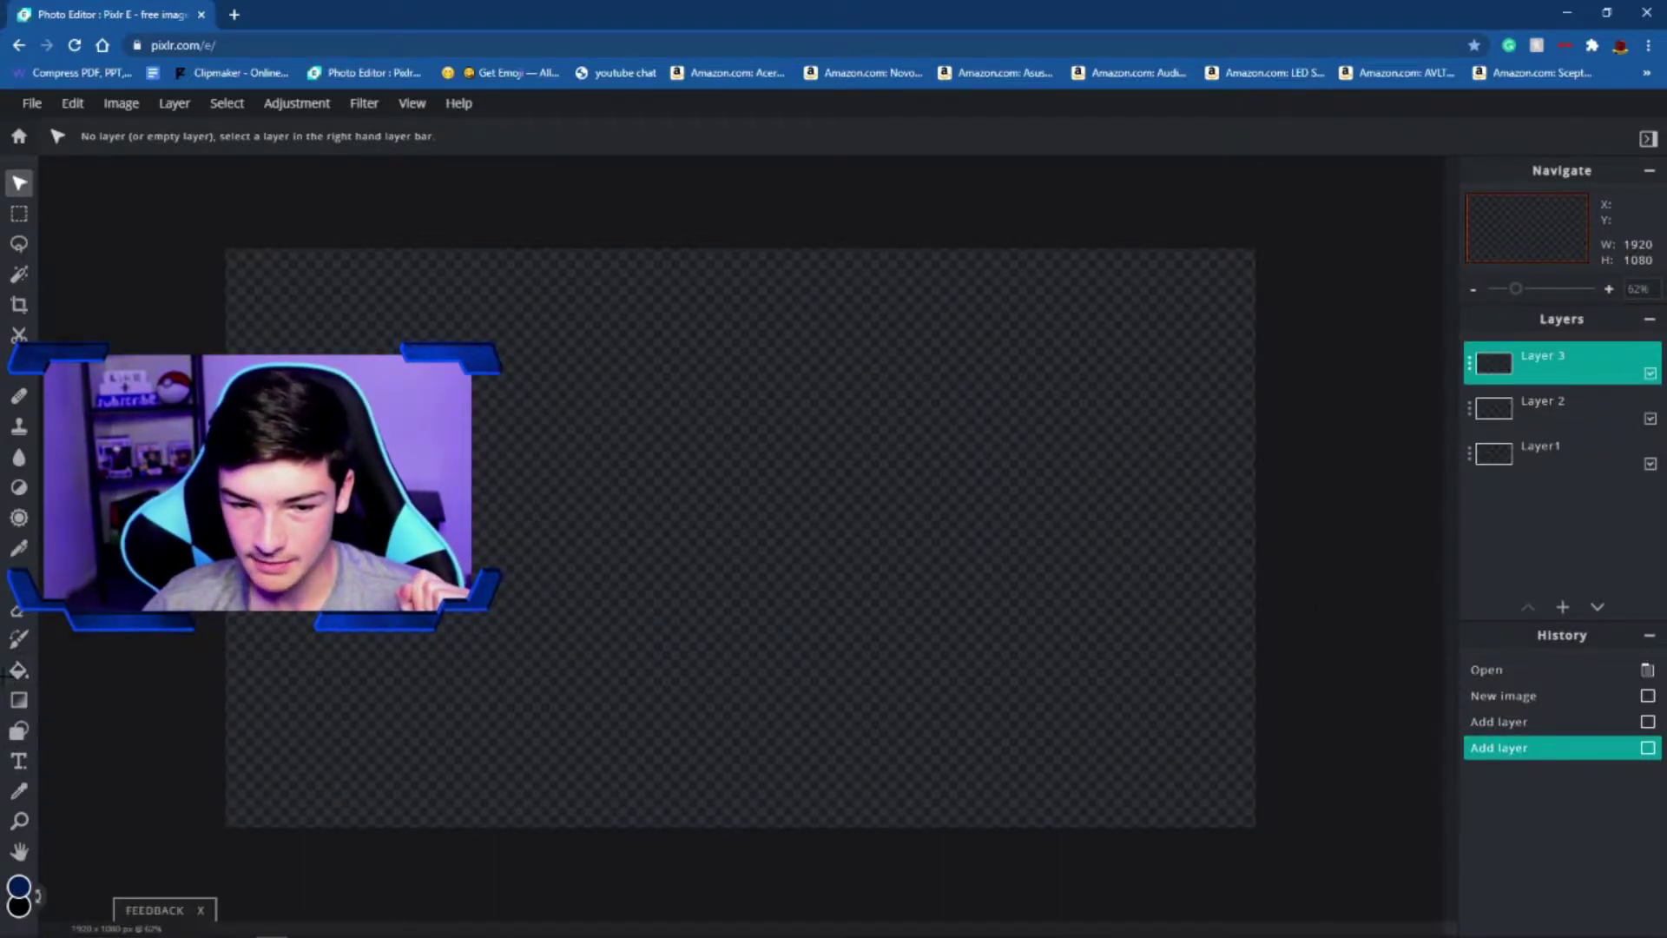
Fill Layer 3 with dark blue #001B51 and Layer 2 with black
{"action": "left_click", "coordinate": [21, 669]}
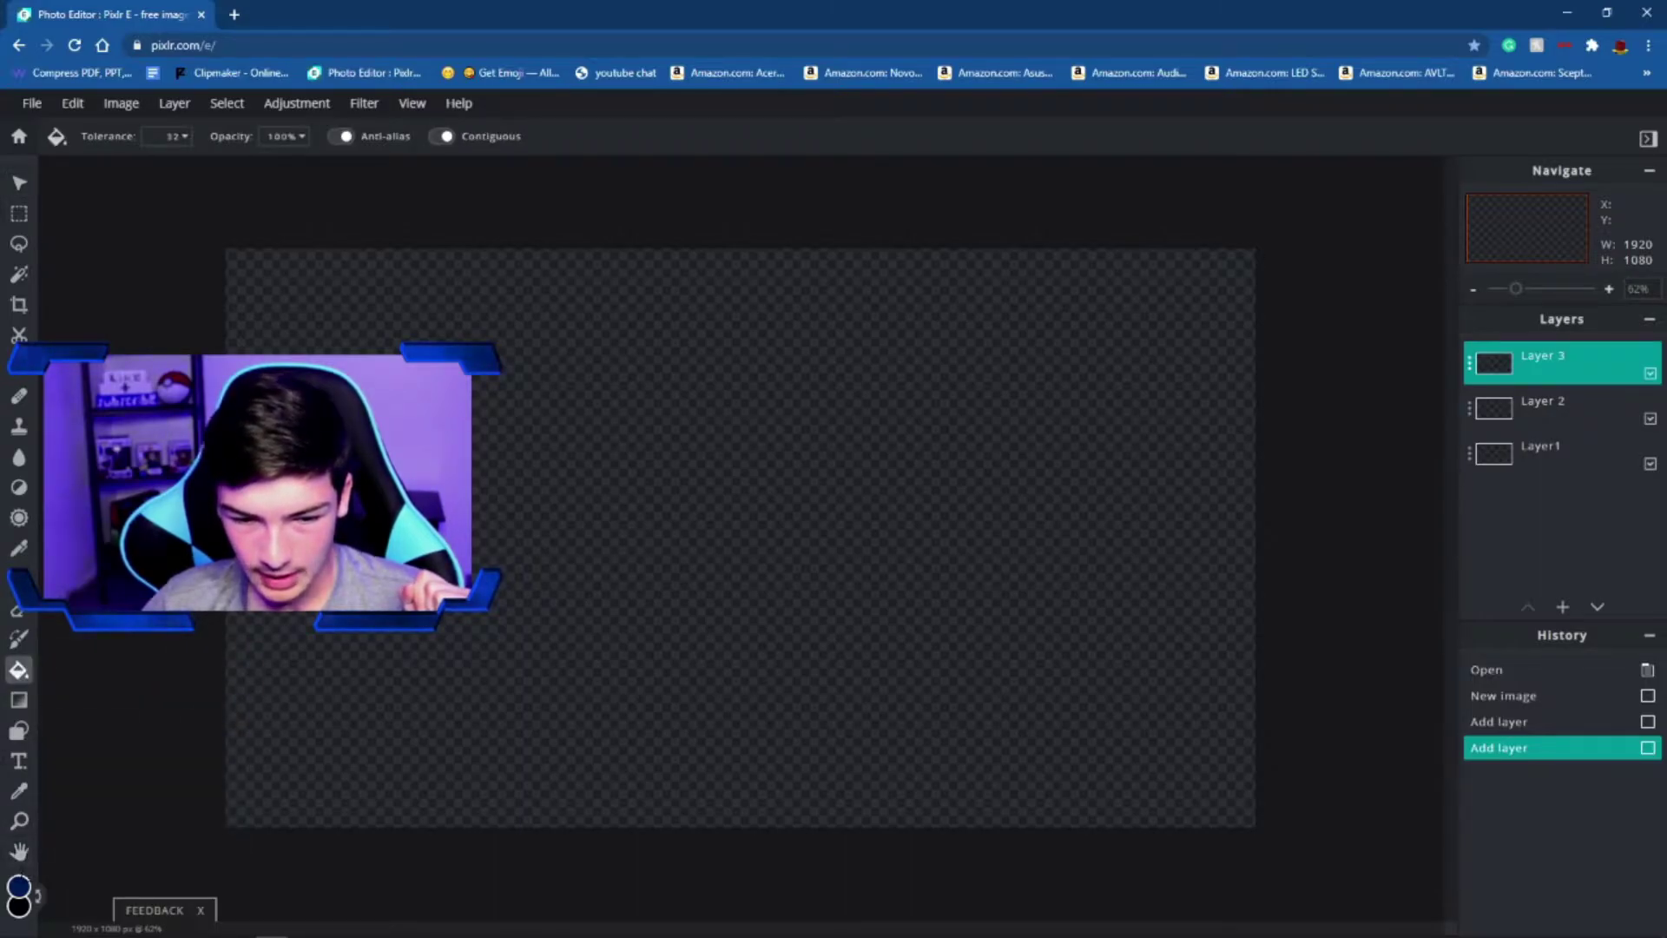
{"action": "left_click", "coordinate": [252, 525]}
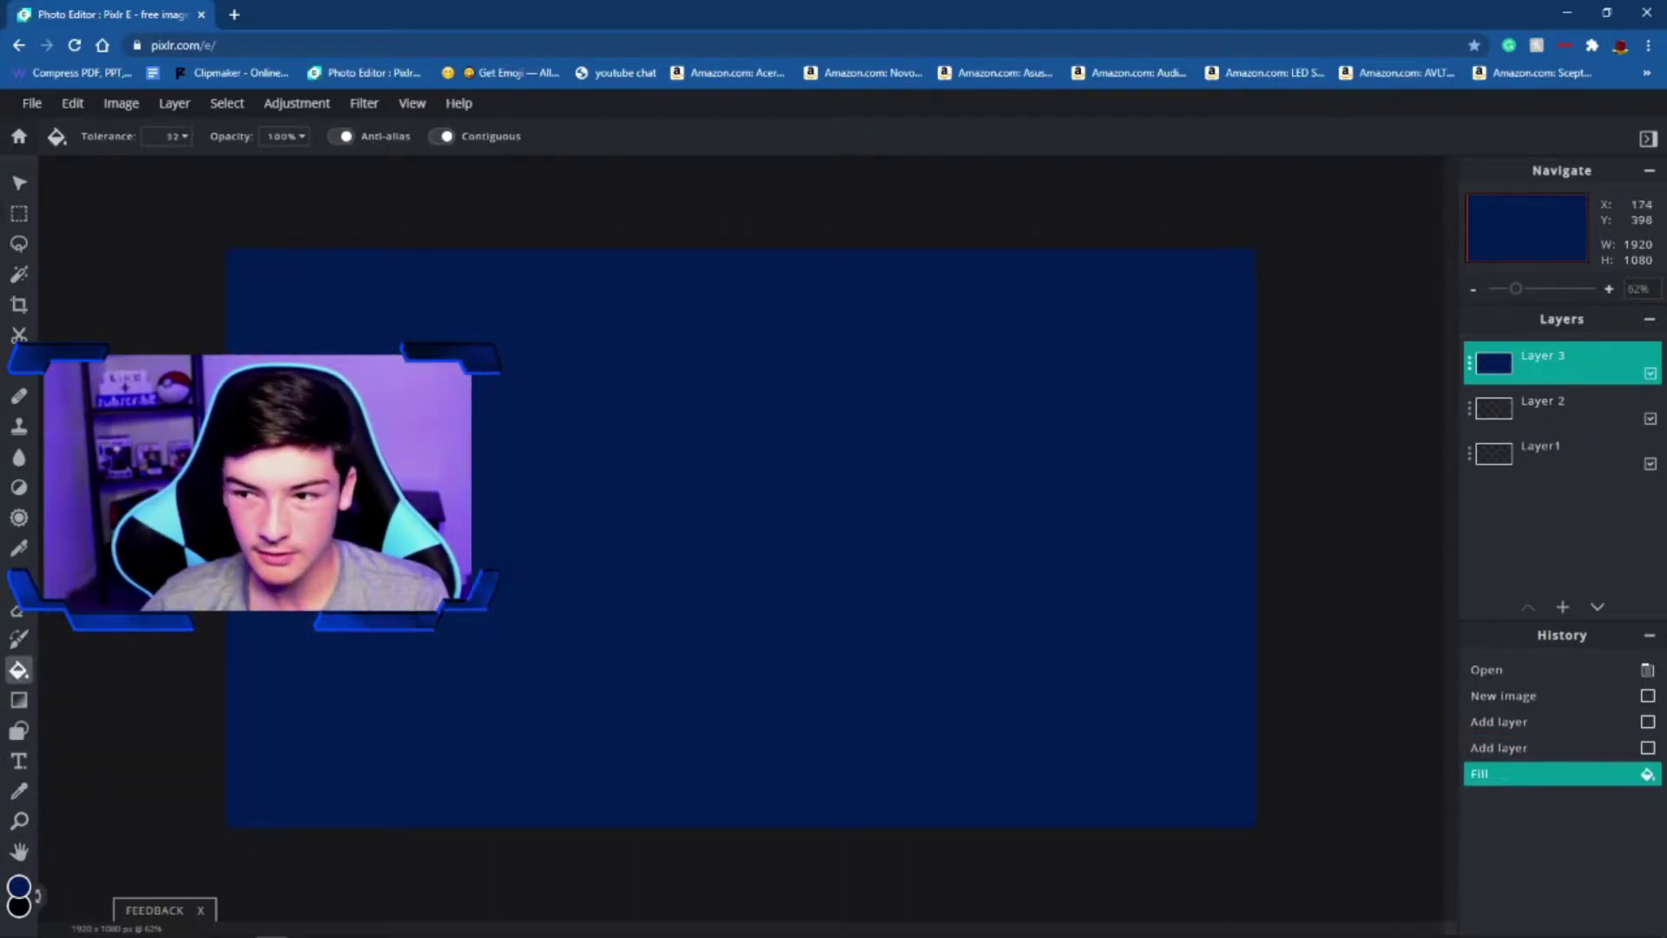
{"action": "left_click", "coordinate": [1562, 408]}
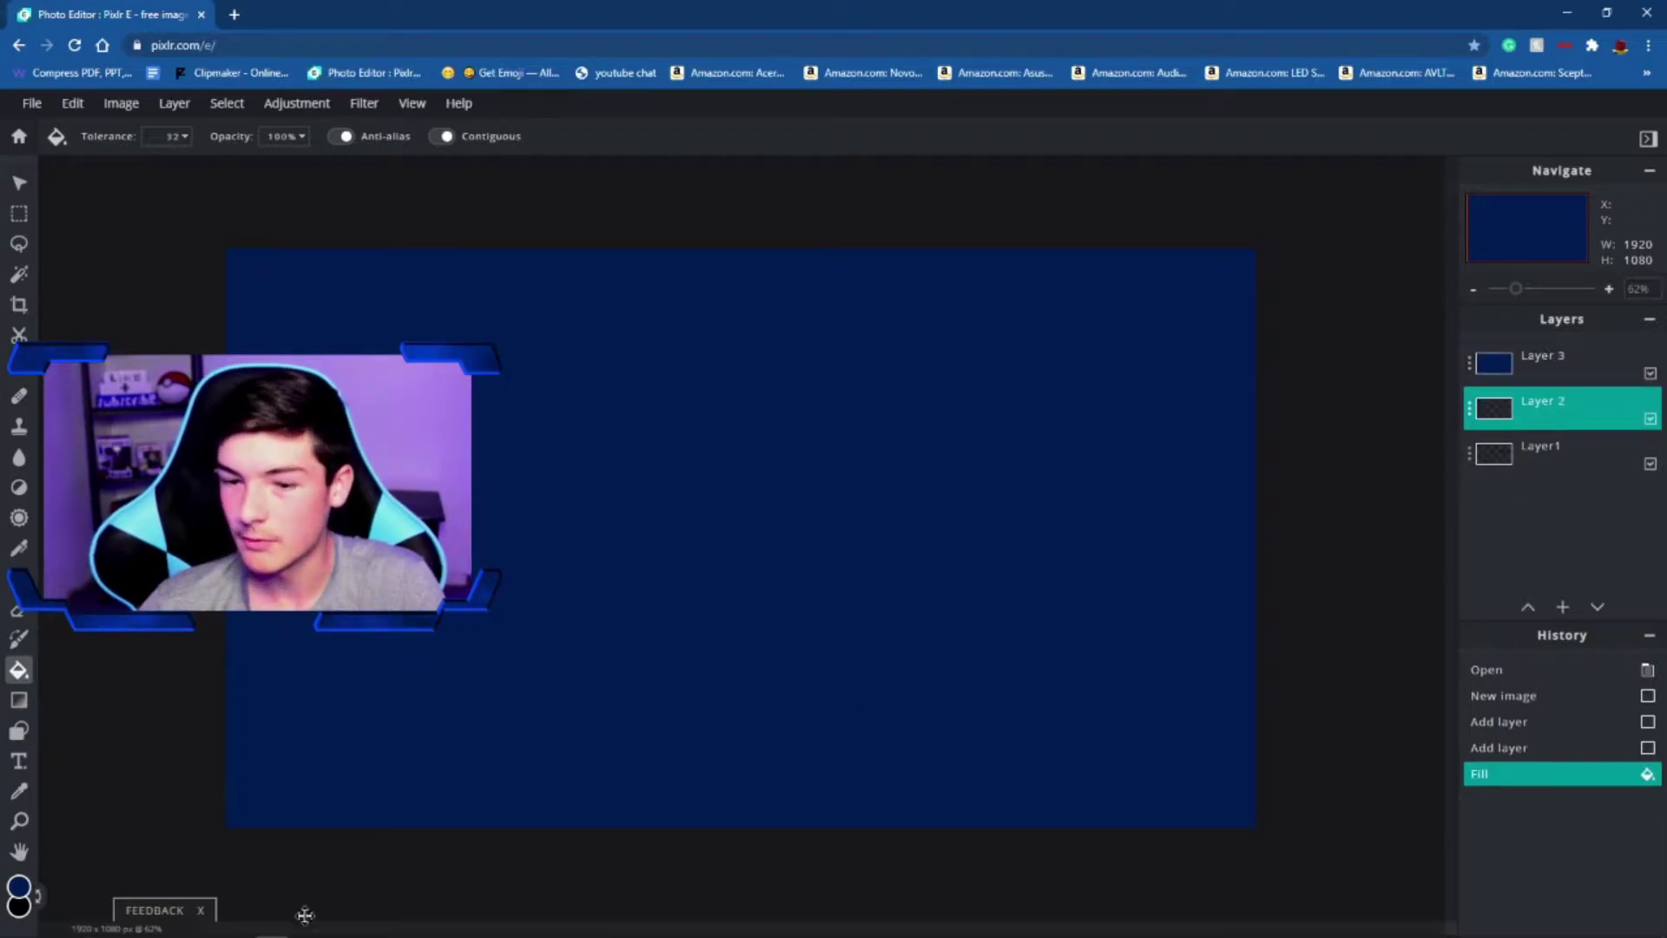
{"action": "left_click", "coordinate": [37, 895]}
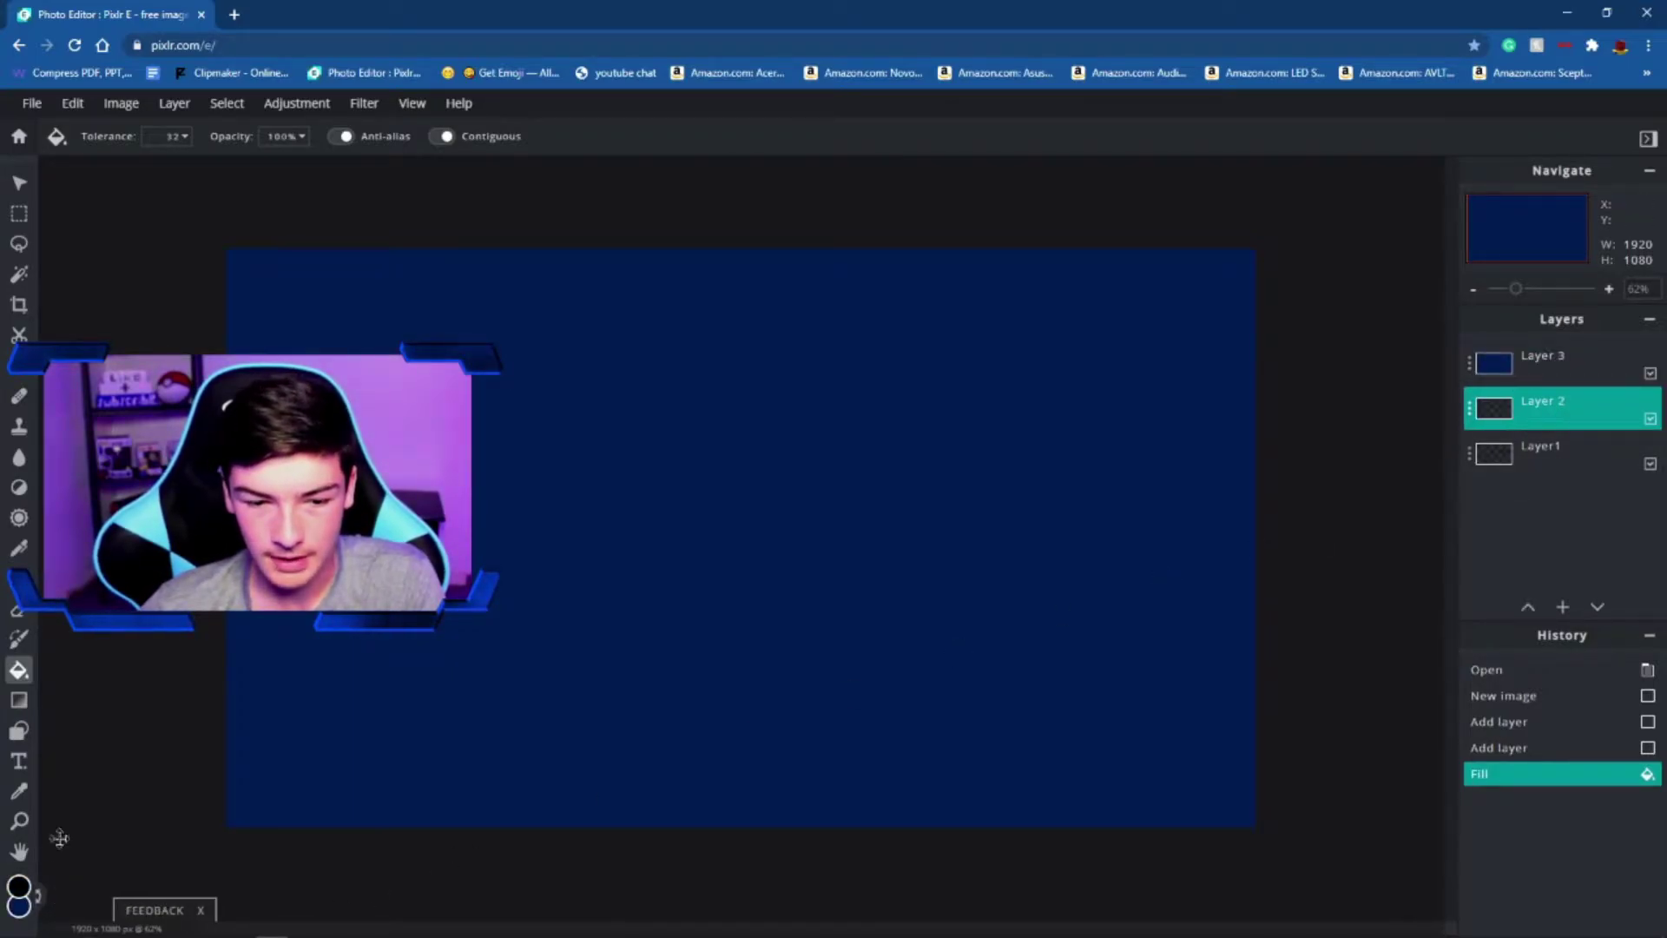
{"action": "left_click", "coordinate": [476, 629]}
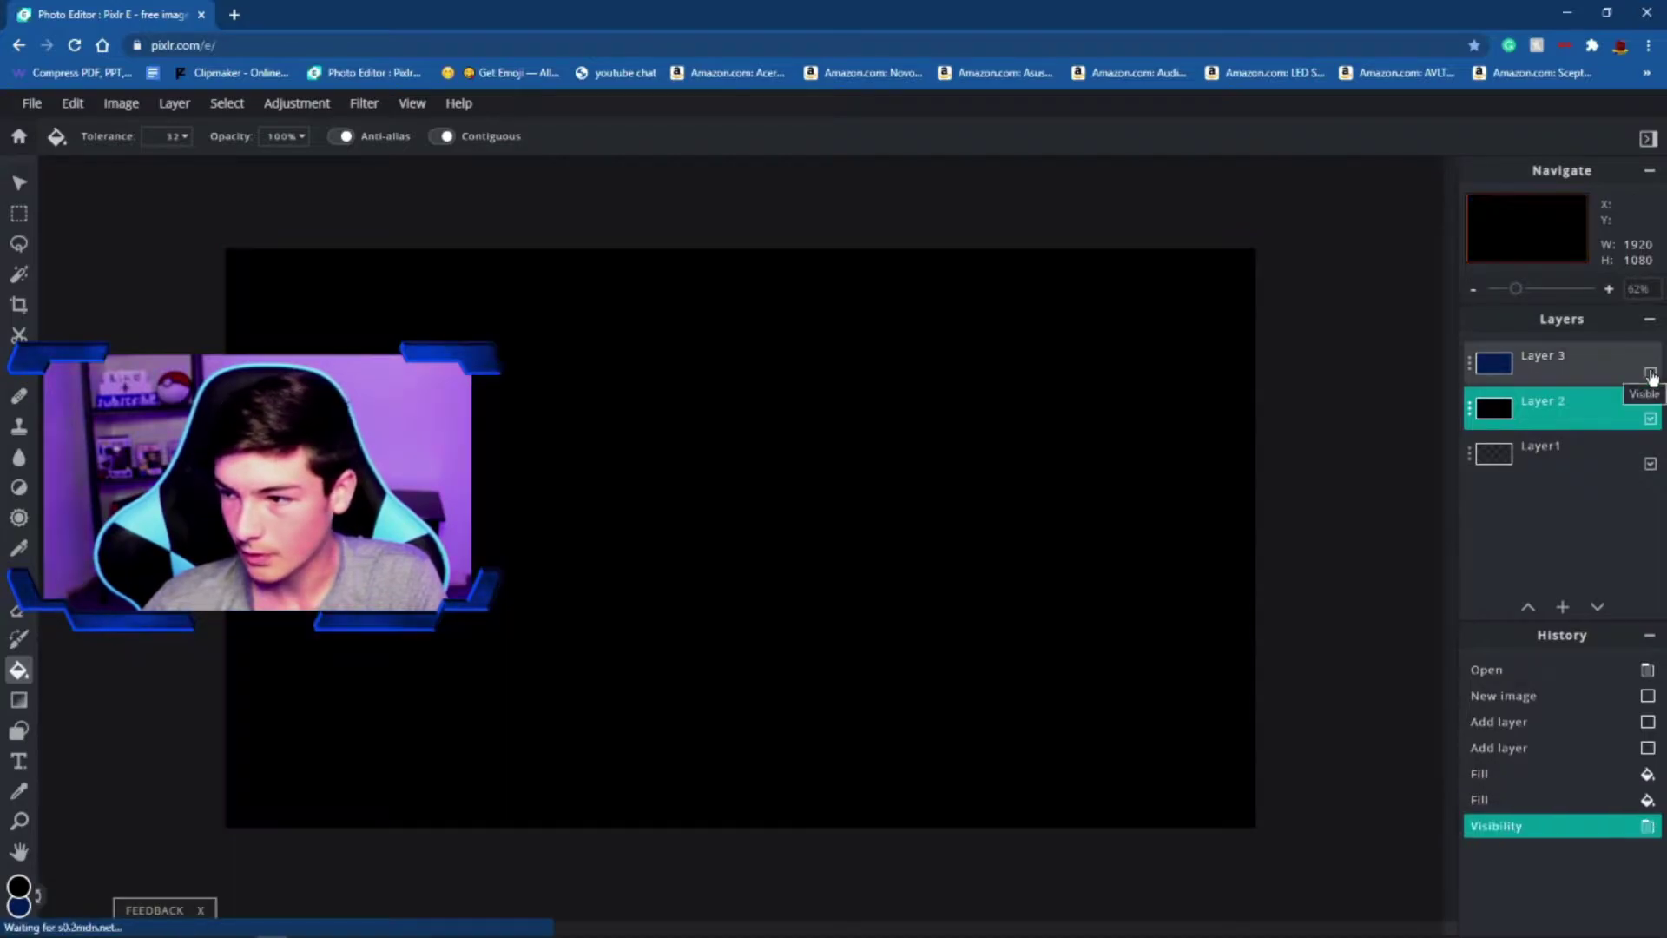
Toggle Layer 3's visibility off and on to check the fill of the layer beneath it
{"action": "left_click", "coordinate": [1651, 373]}
{"action": "left_click", "coordinate": [1650, 374]}
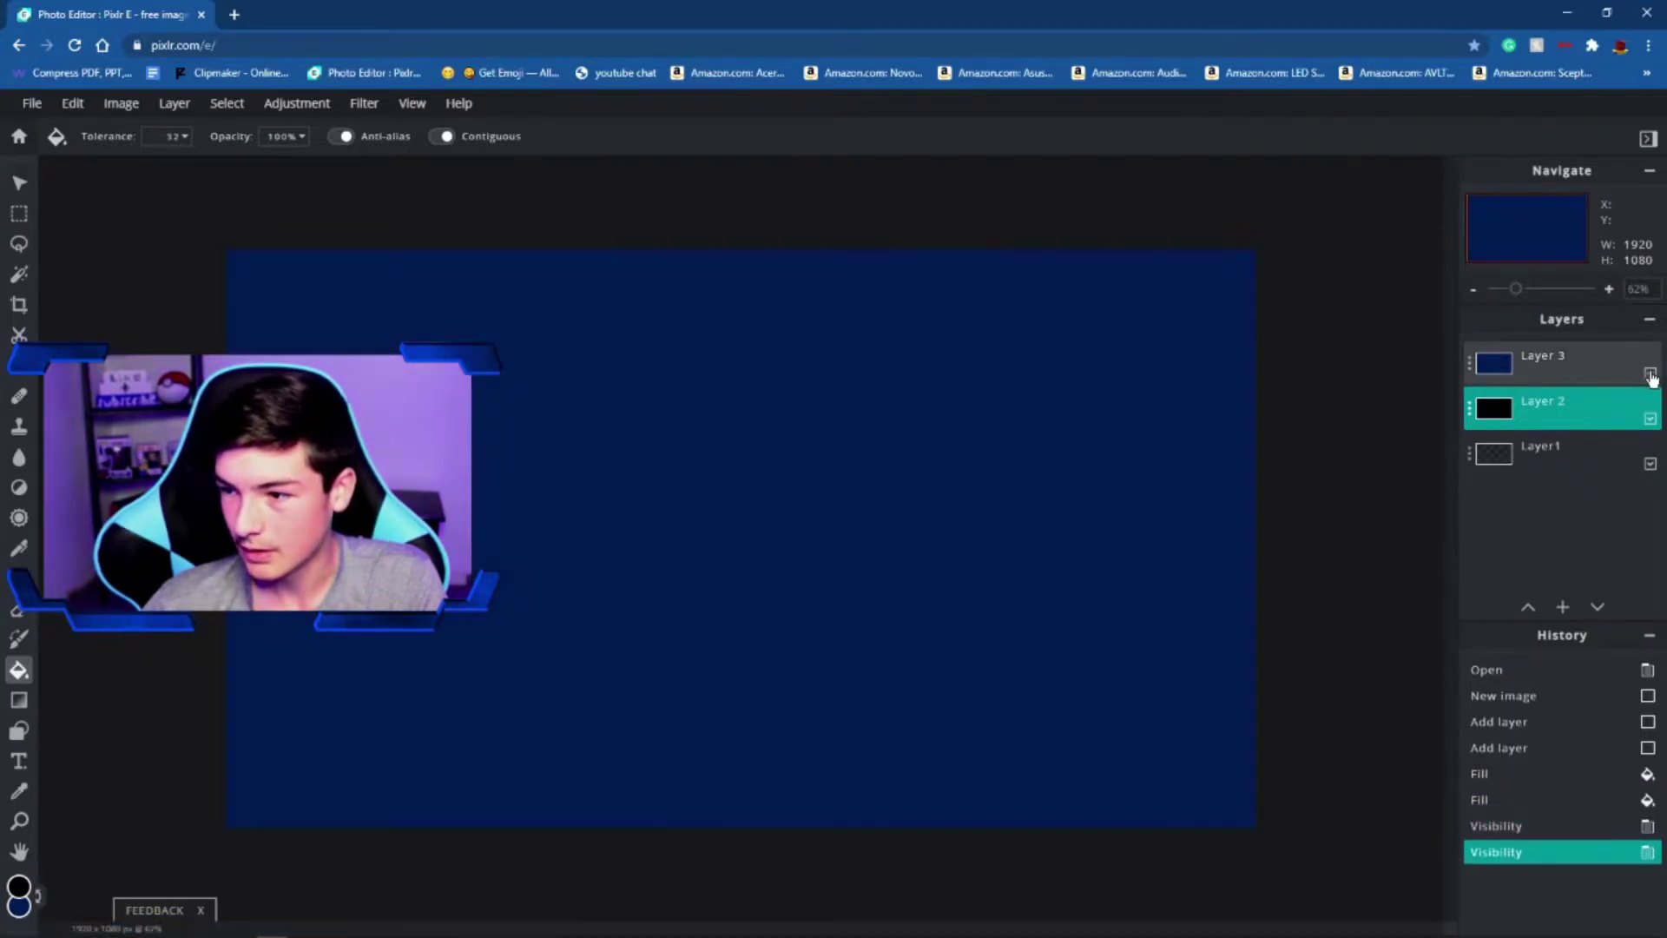
{"action": "left_click", "coordinate": [1651, 375]}
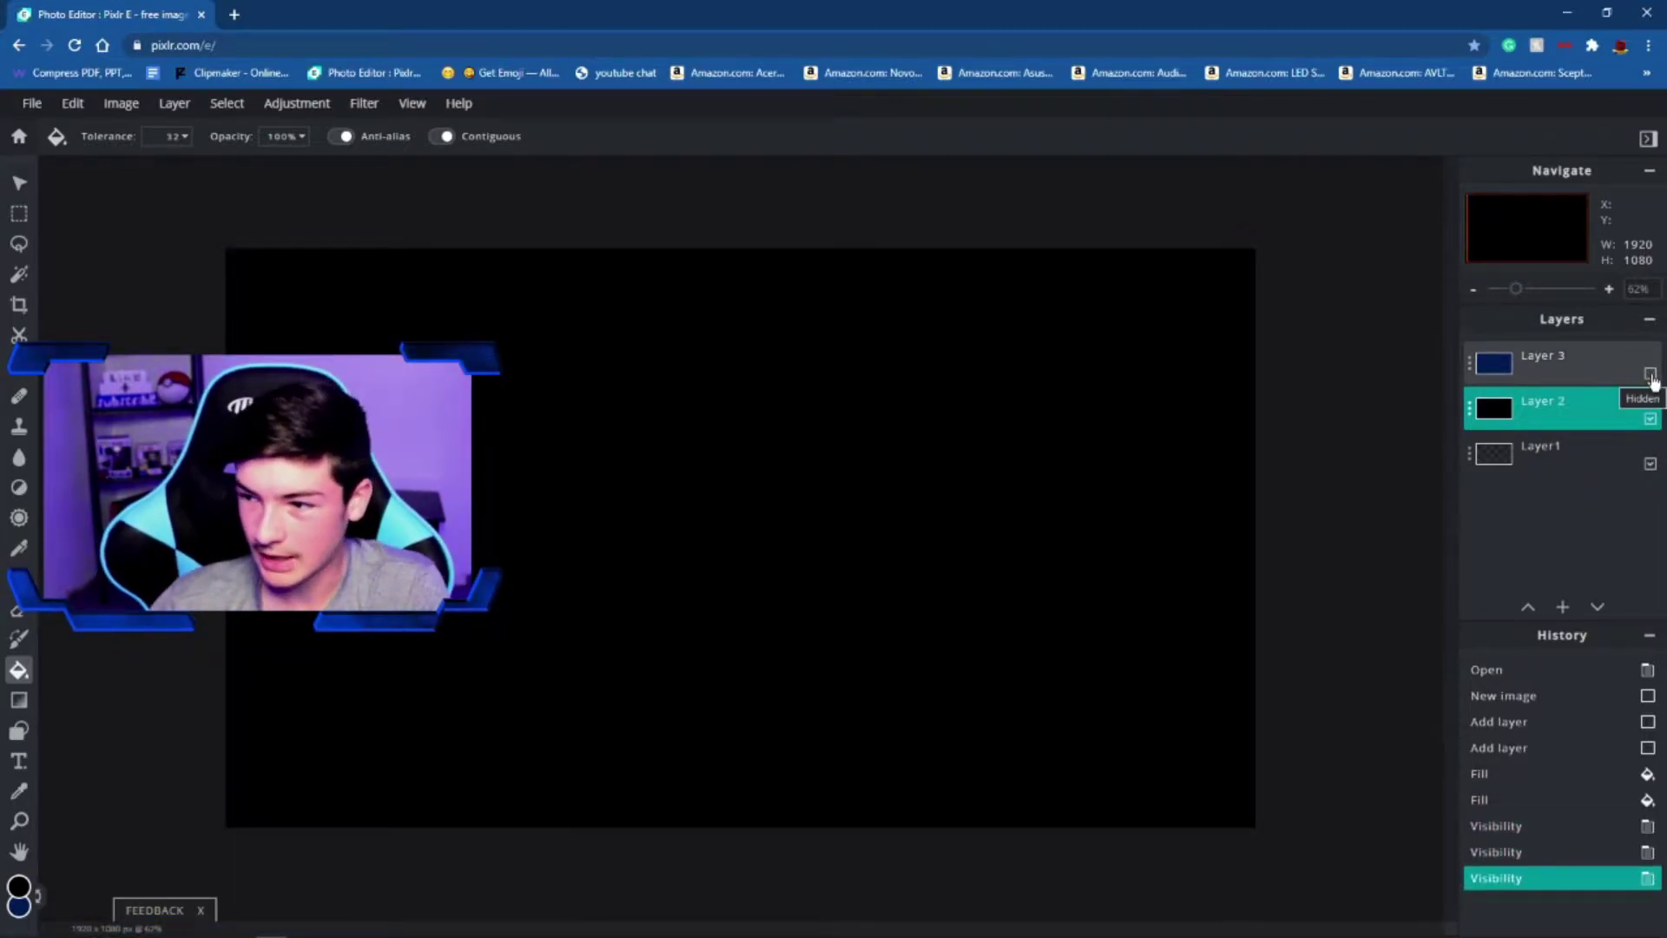
{"action": "left_click", "coordinate": [1650, 374]}
Set the foreground colour to bright blue #0080FF and fill Layer1 with it
{"action": "left_click", "coordinate": [1554, 453]}
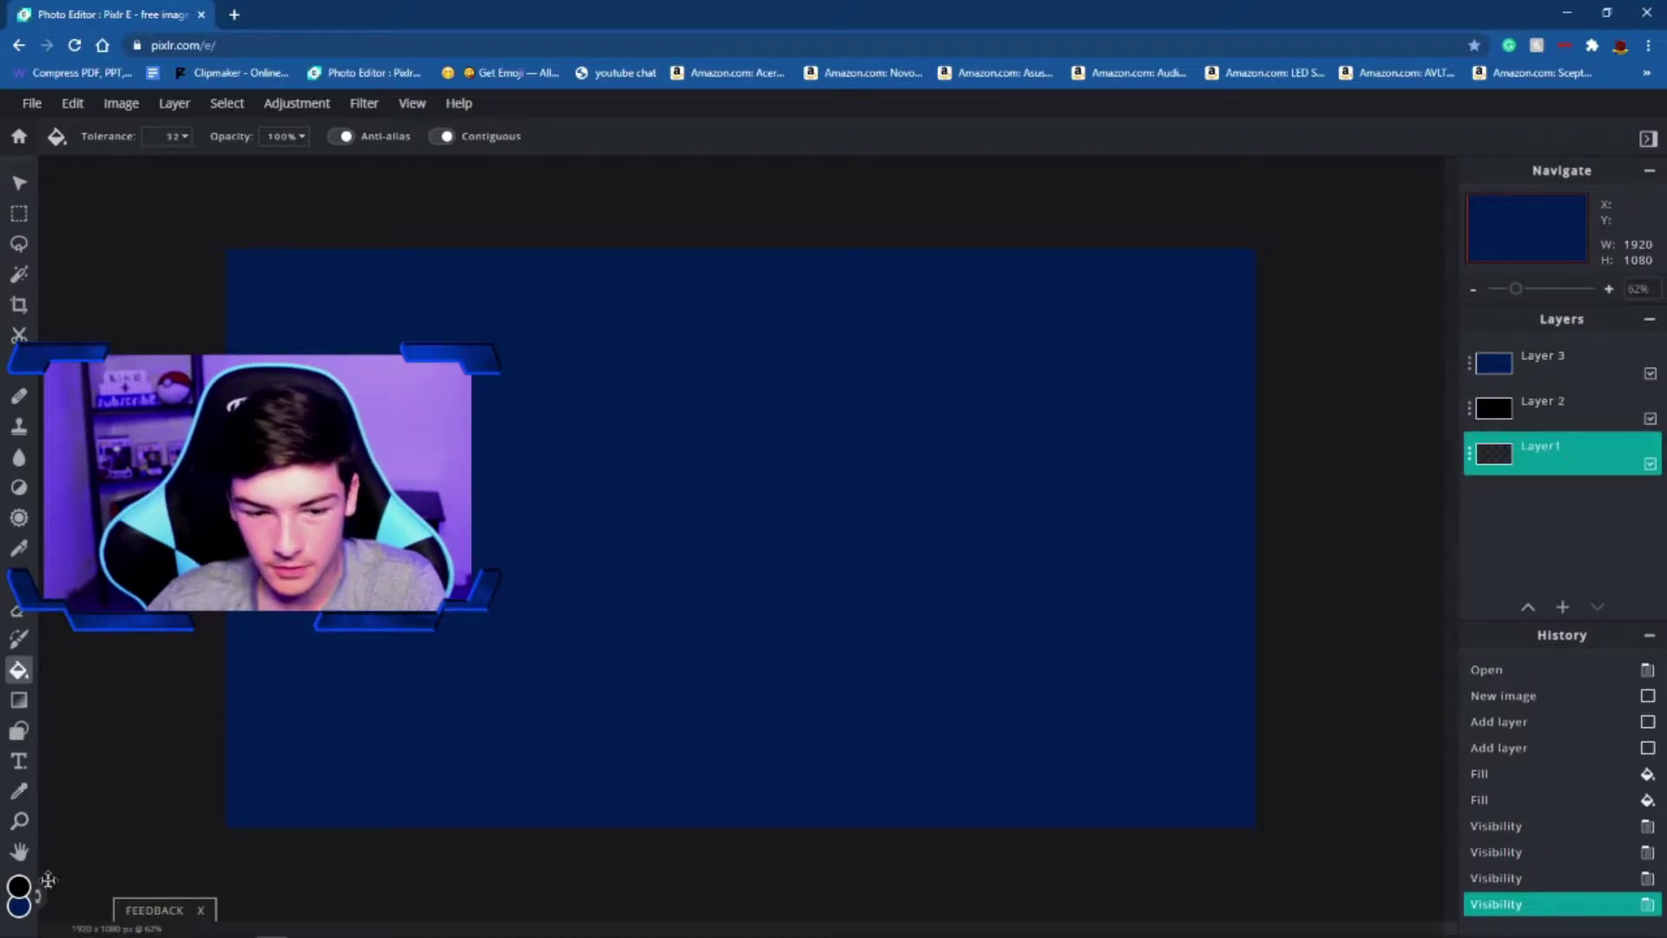
{"action": "left_click", "coordinate": [18, 886]}
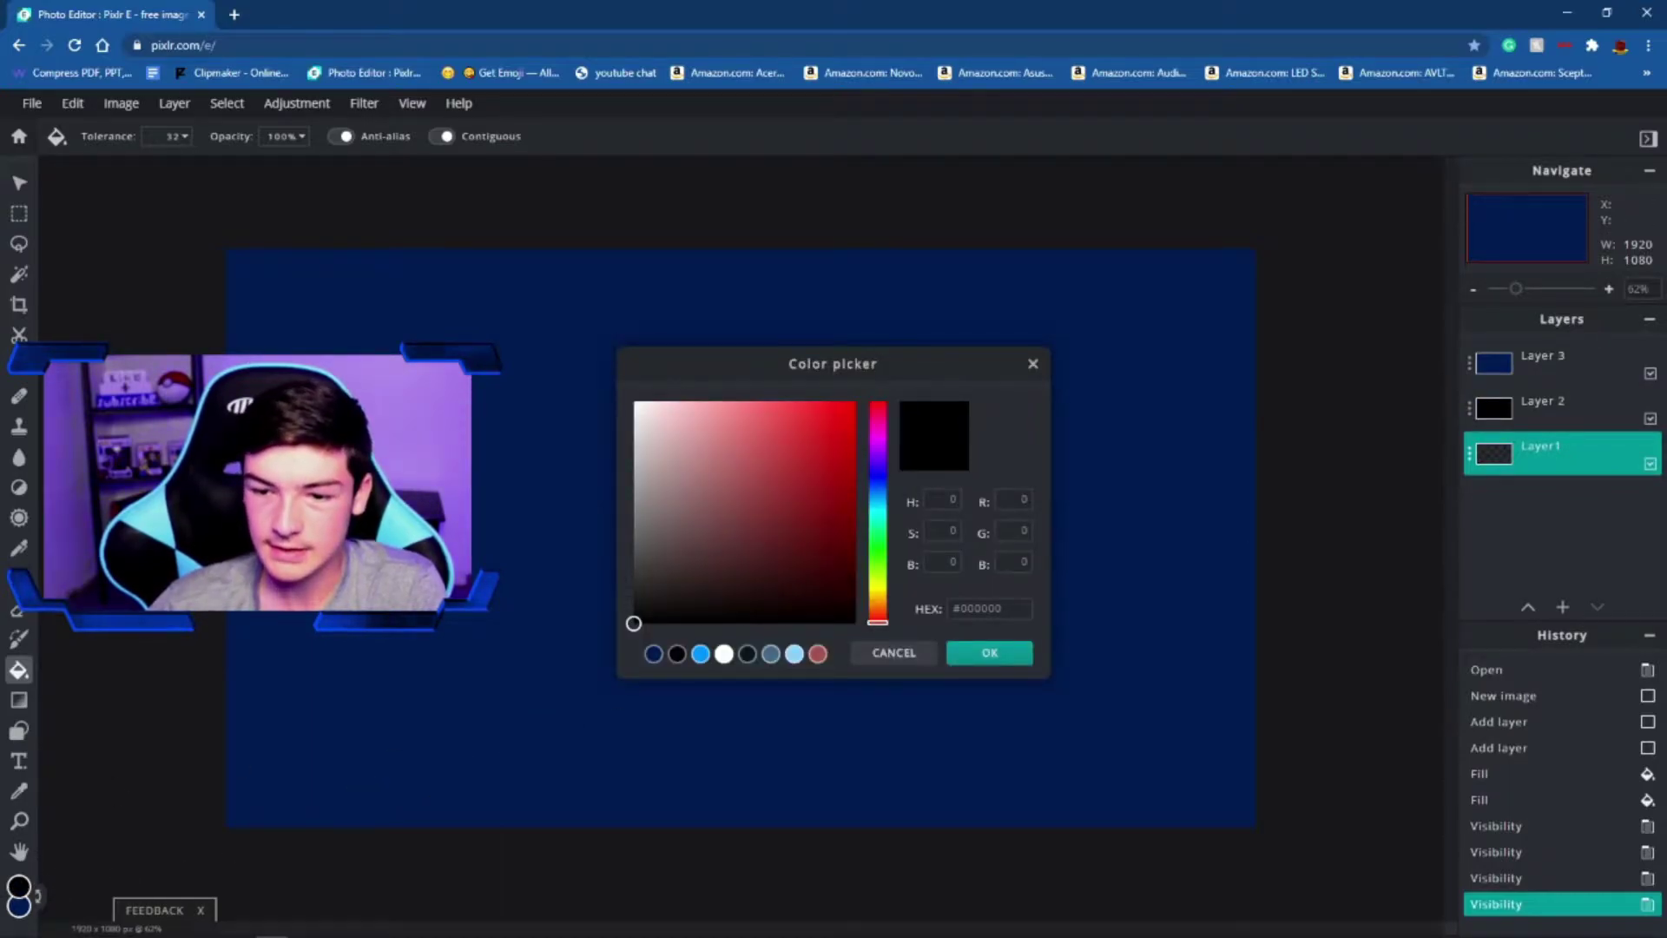
{"action": "left_click_drag", "start_coordinate": [877, 618], "coordinate": [589, 605]}
{"action": "left_click", "coordinate": [848, 401]}
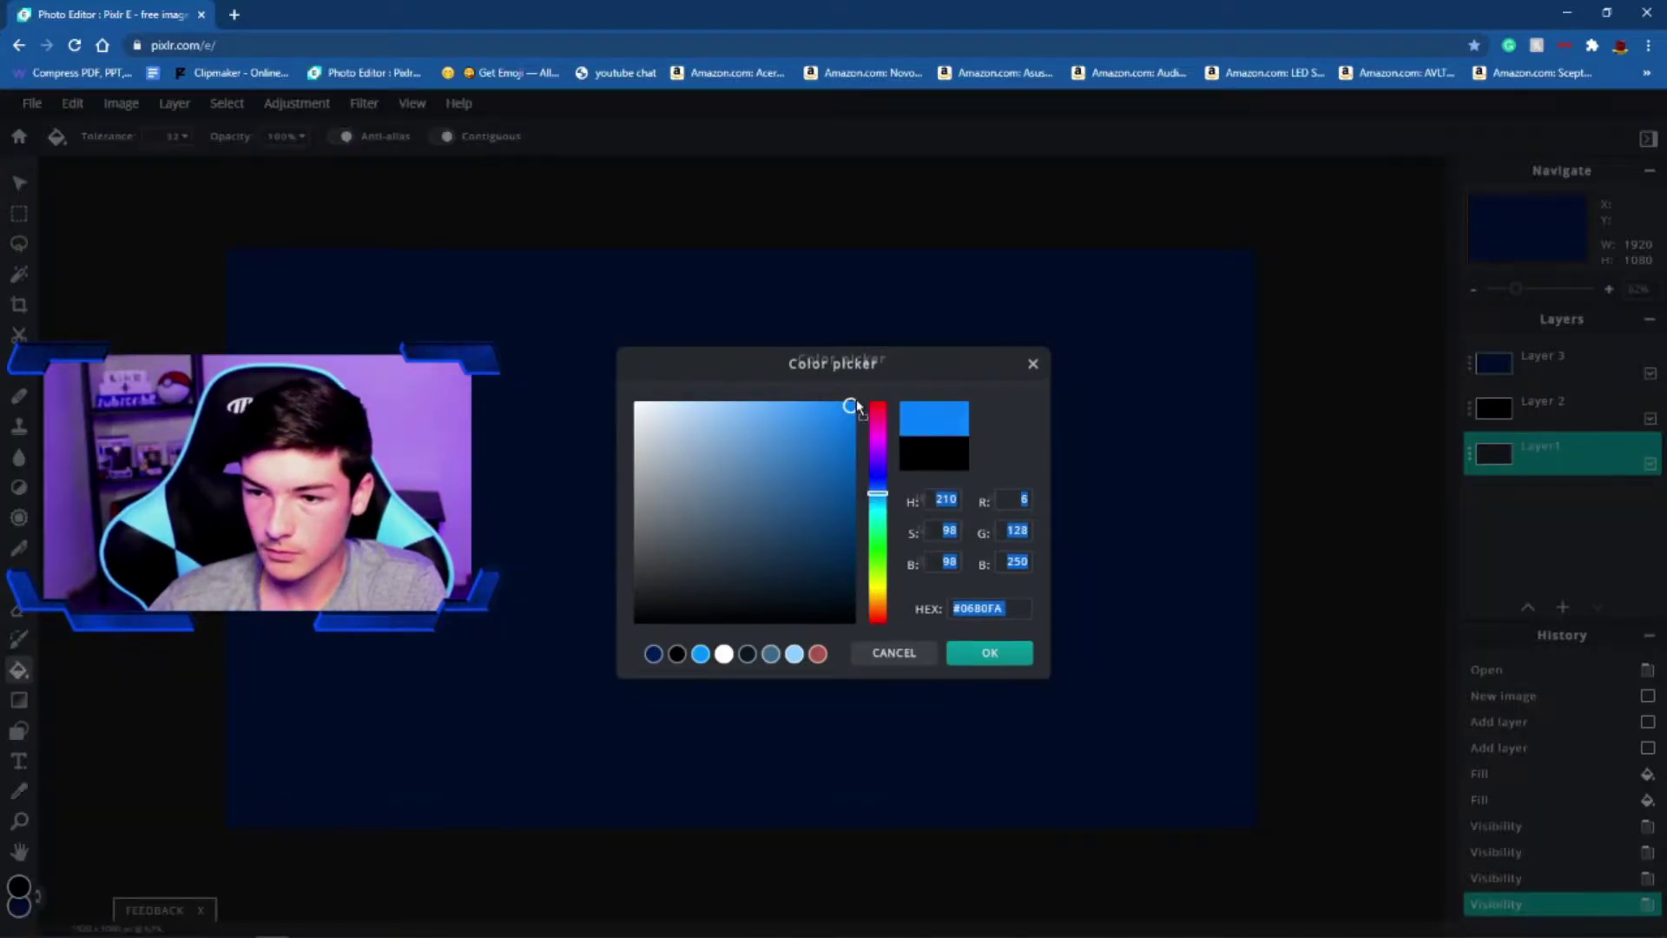
{"action": "mouse_move", "coordinate": [852, 406]}
{"action": "left_mouse_down"}
{"action": "mouse_move", "coordinate": [990, 668]}
{"action": "mouse_move", "coordinate": [882, 436]}
{"action": "mouse_move", "coordinate": [887, 357]}
{"action": "left_mouse_up"}
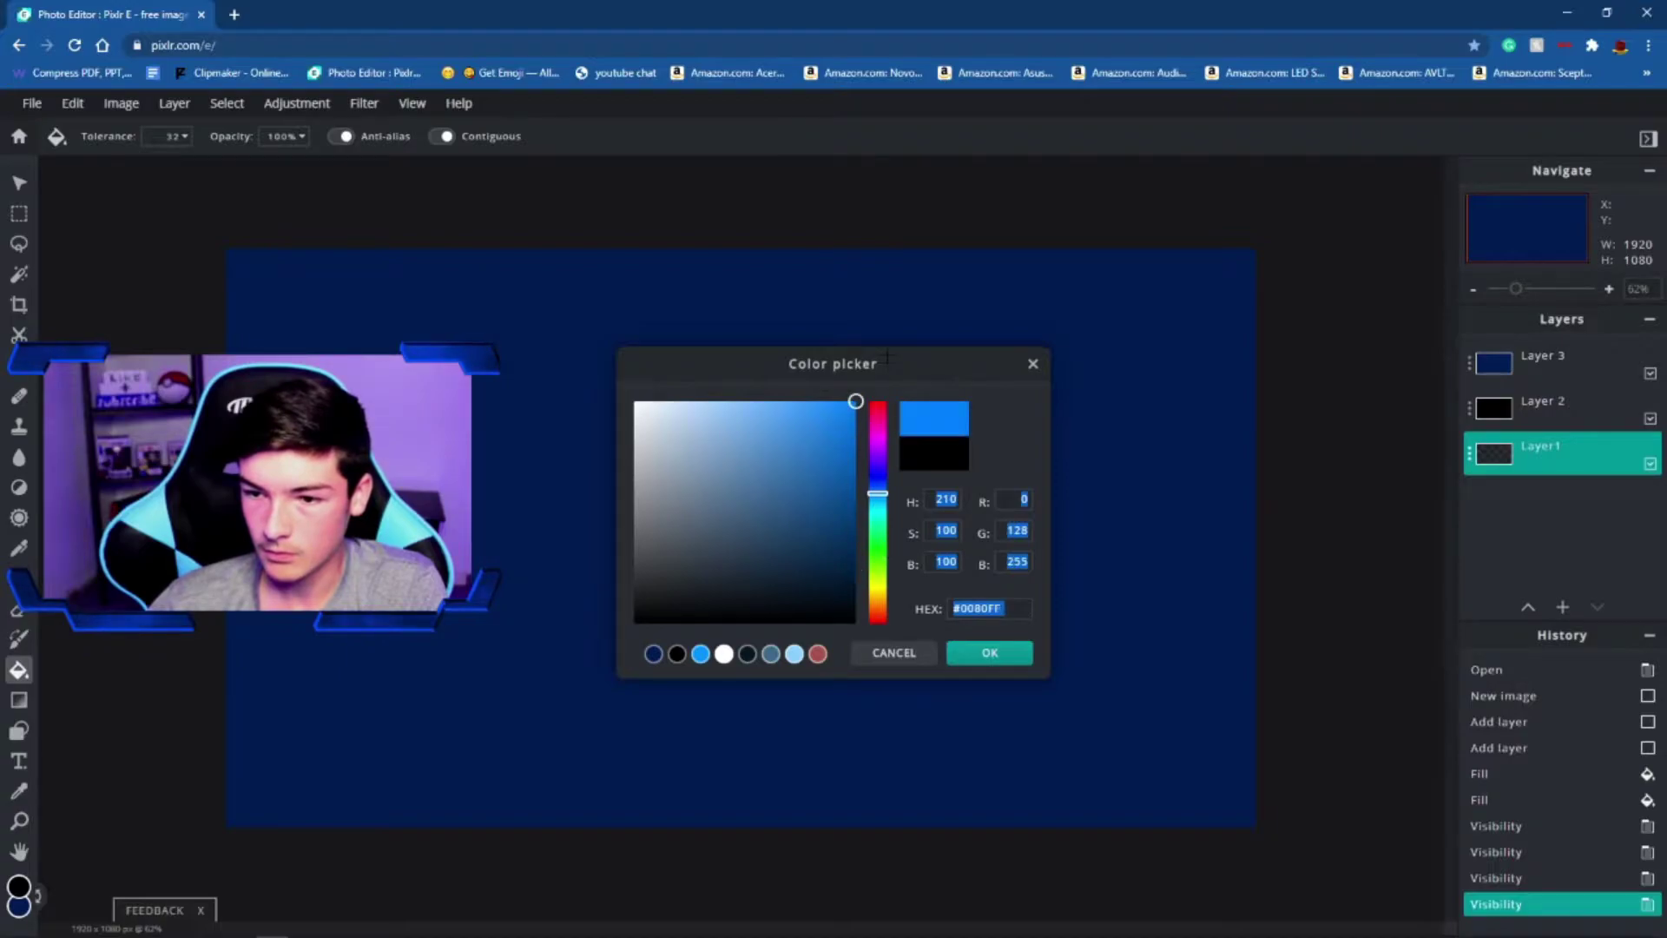
{"action": "left_click", "coordinate": [987, 654]}
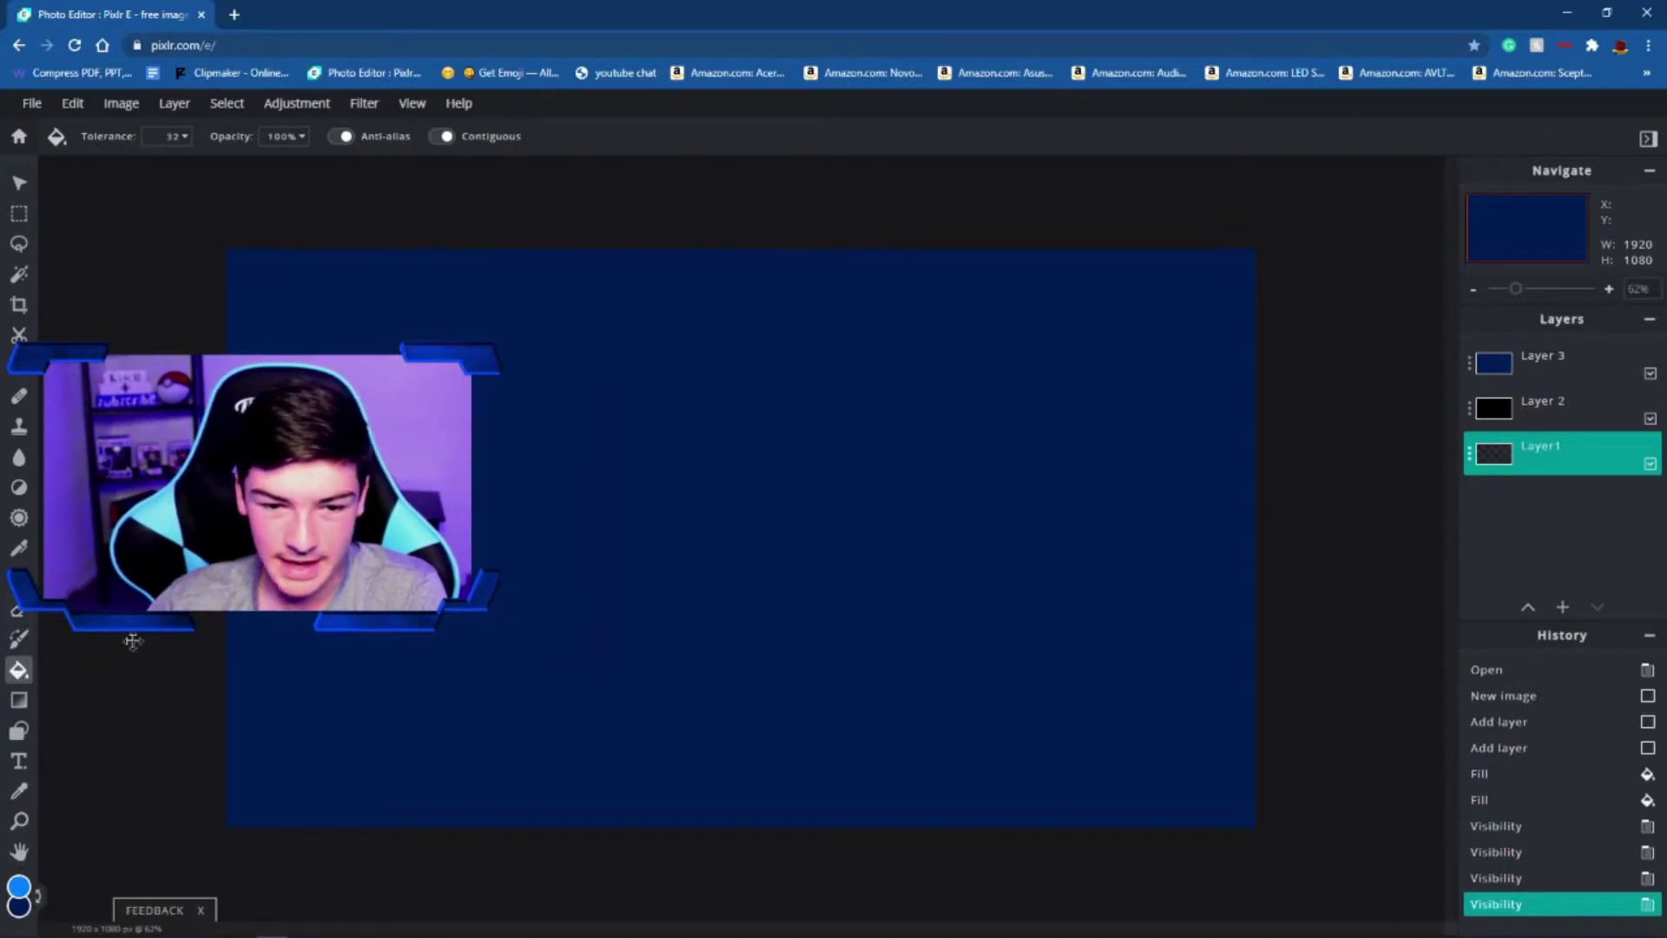
{"action": "left_click", "coordinate": [436, 572]}
Move Layer1 to the top of the layer stack and leave only the black Layer 2 visible
{"action": "left_click", "coordinate": [1649, 373]}
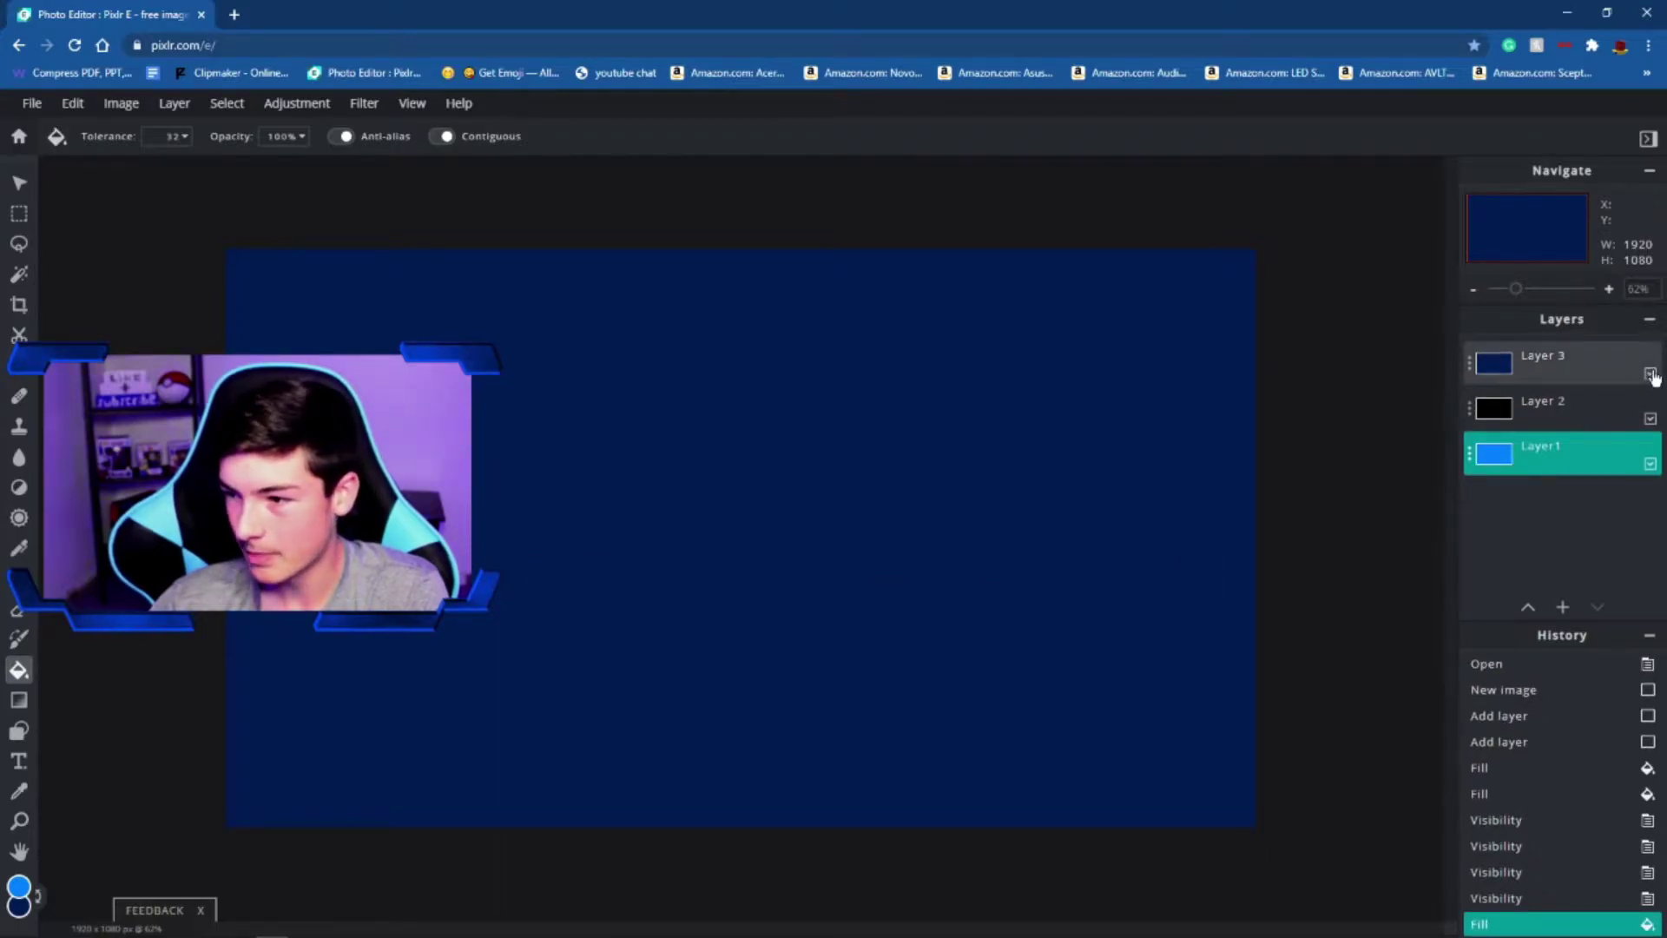
{"action": "left_click", "coordinate": [1650, 419]}
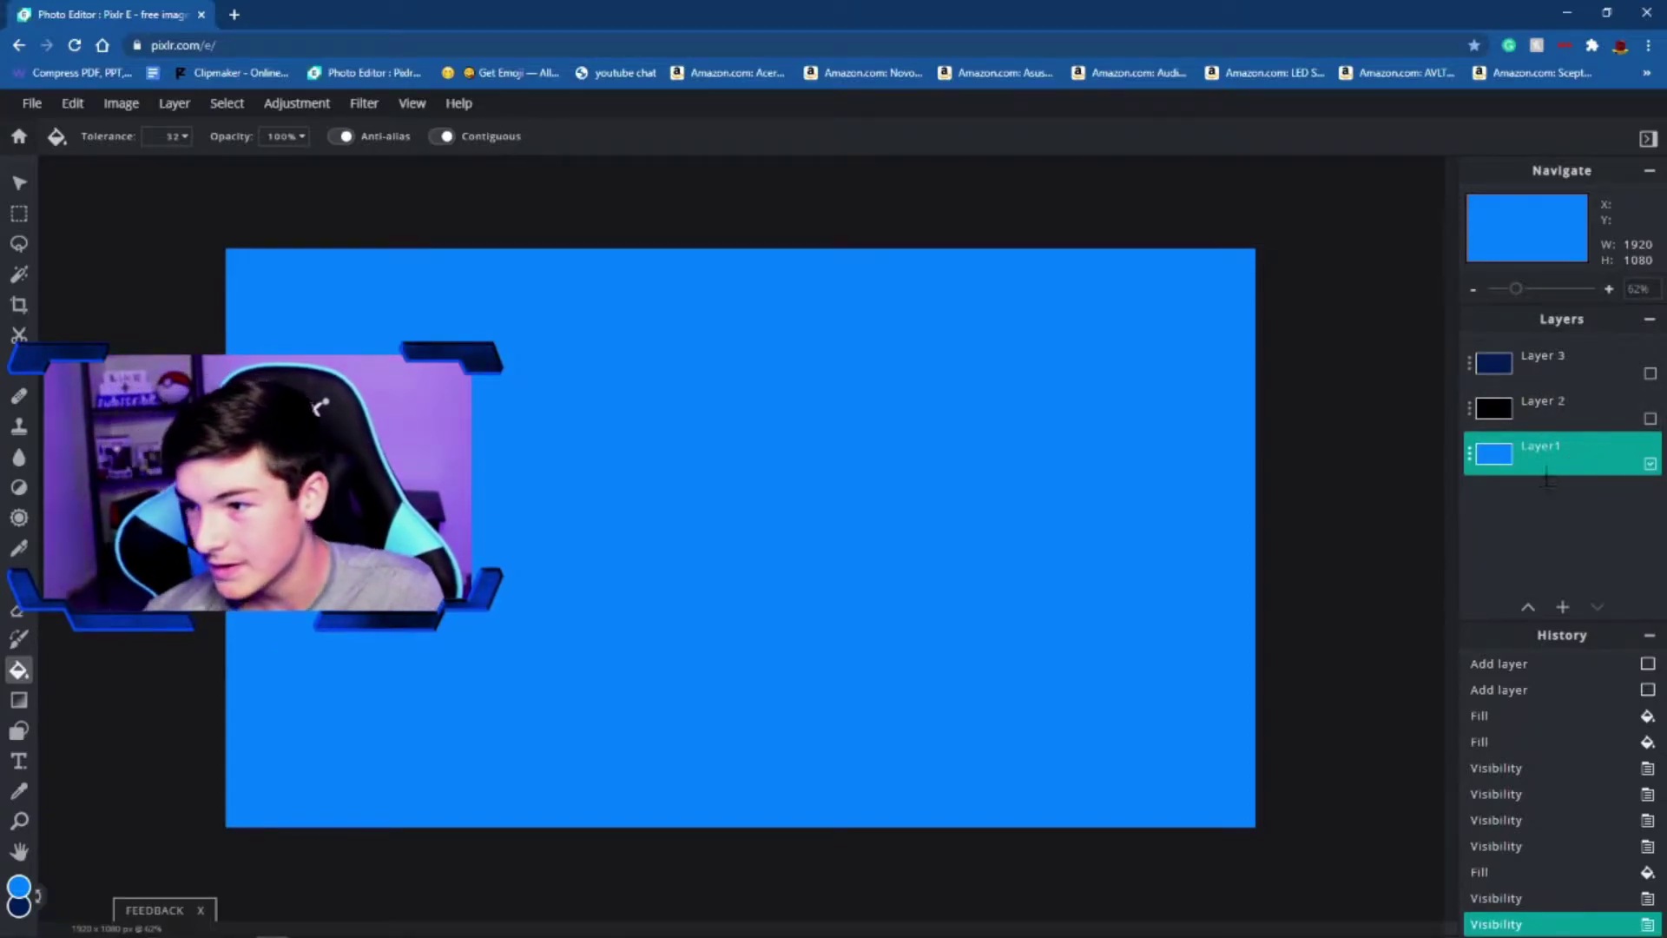
{"action": "left_click_drag", "start_coordinate": [1579, 462], "coordinate": [1537, 408]}
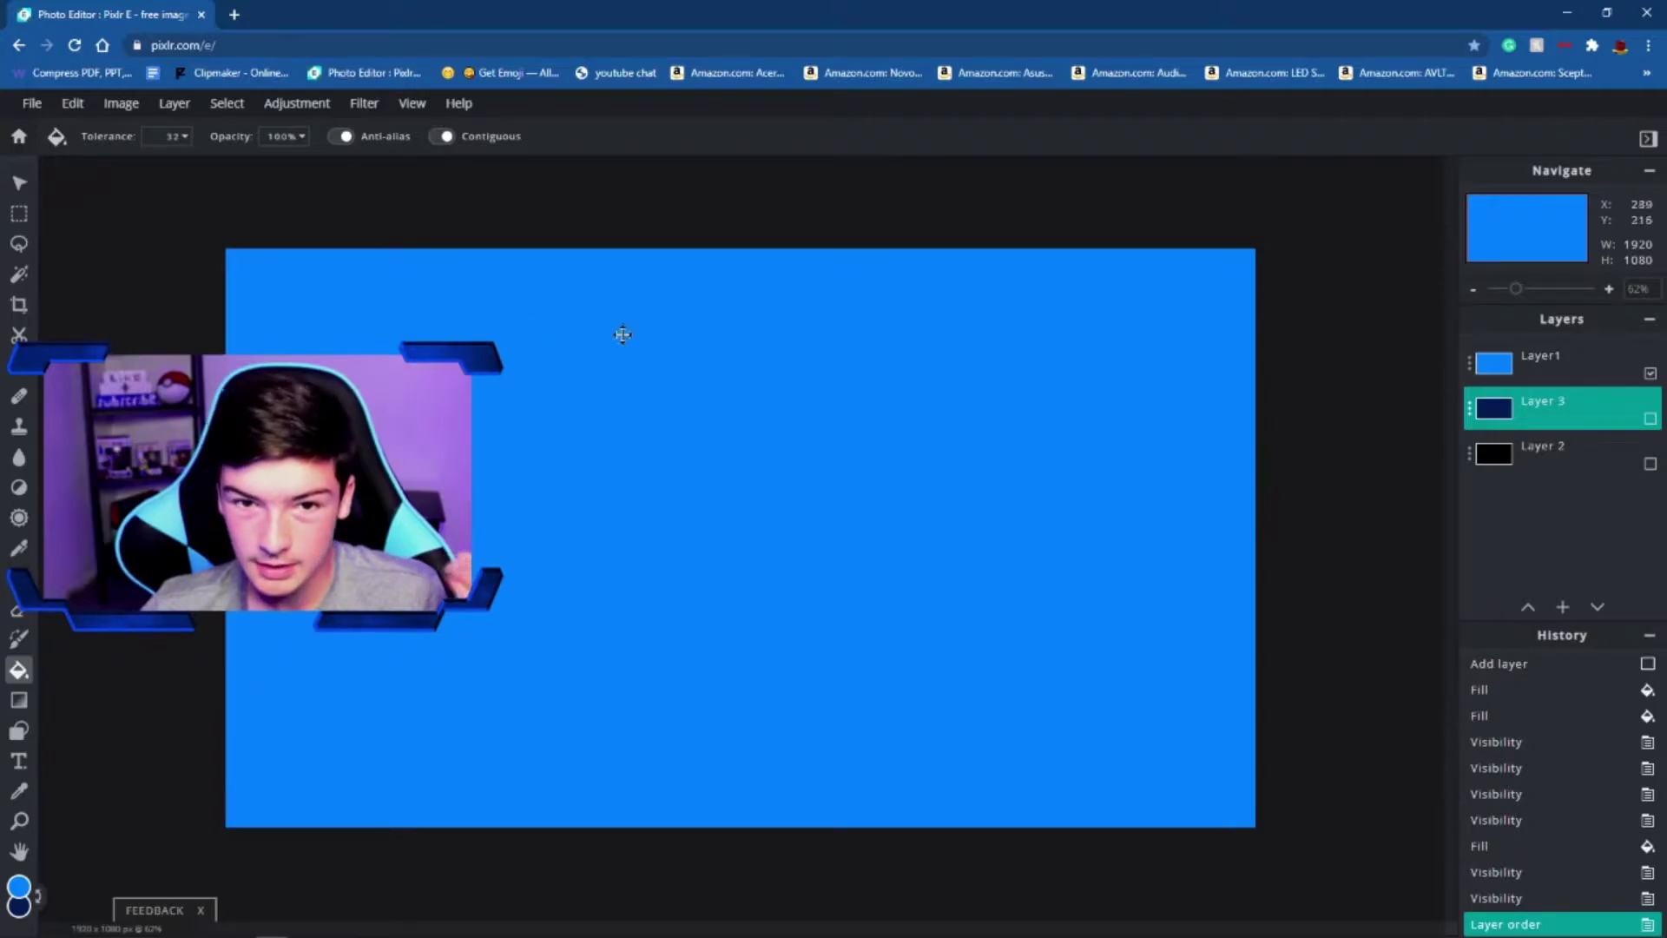
{"action": "left_click", "coordinate": [1651, 374]}
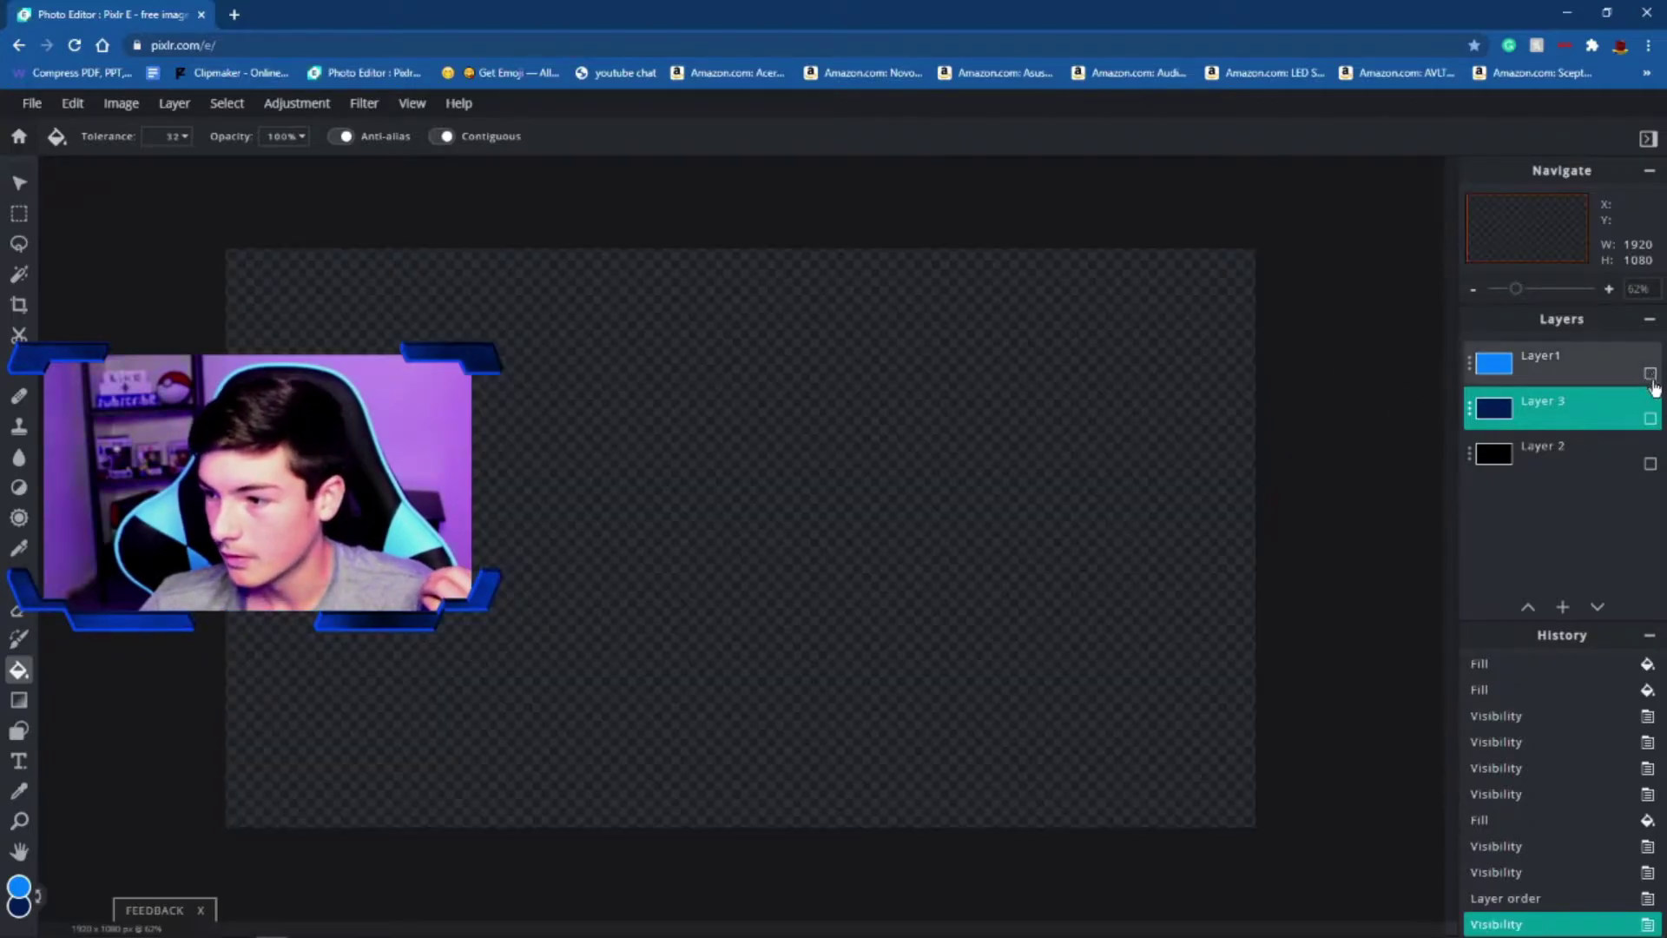
{"action": "left_click", "coordinate": [1650, 463]}
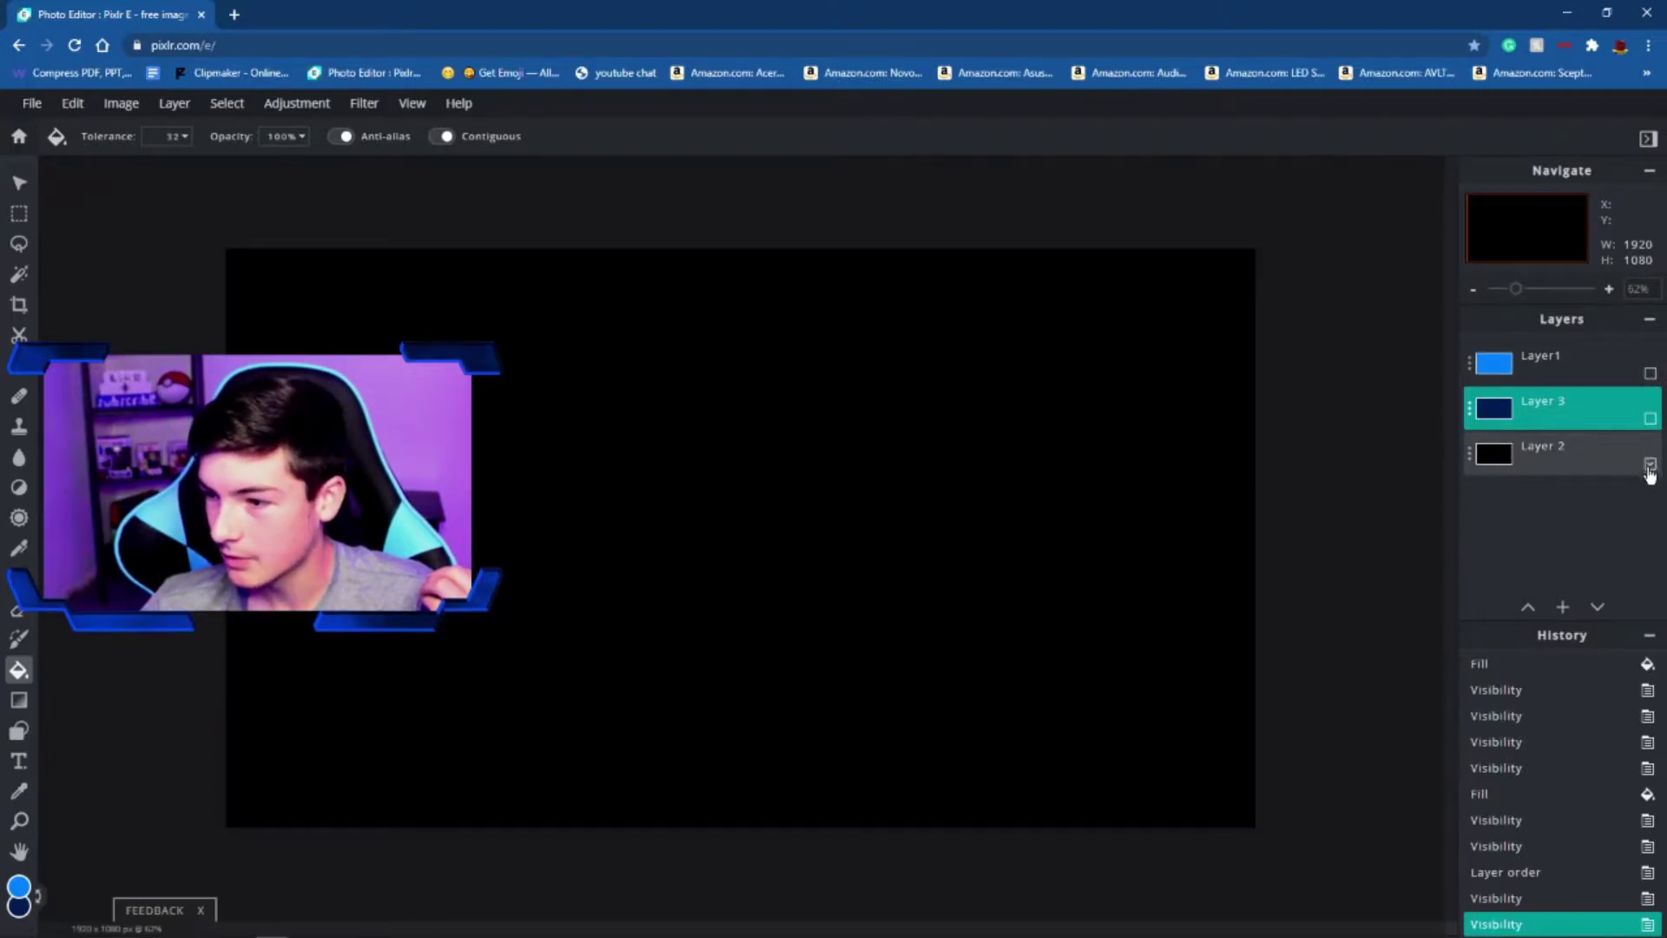
{"action": "left_click", "coordinate": [73, 104]}
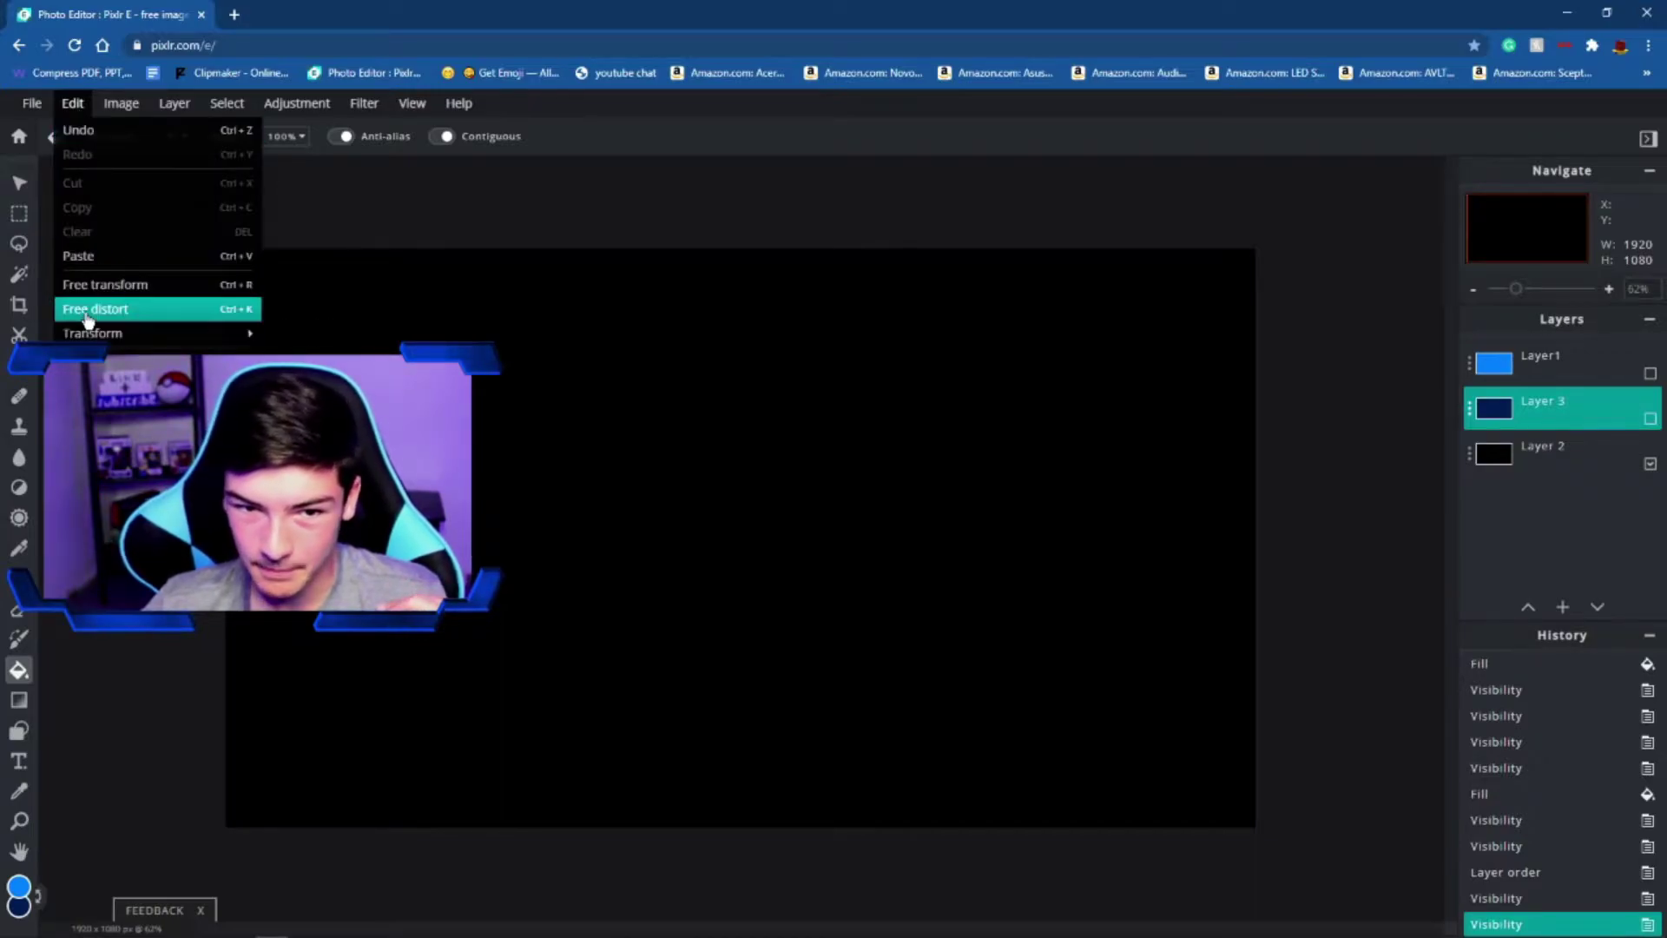
{"action": "left_click", "coordinate": [174, 308]}
{"action": "mouse_move", "coordinate": [227, 251]}
{"action": "left_mouse_down"}
{"action": "mouse_move", "coordinate": [369, 259]}
{"action": "mouse_move", "coordinate": [228, 250]}
{"action": "left_mouse_up"}
{"action": "right_click", "coordinate": [316, 248]}
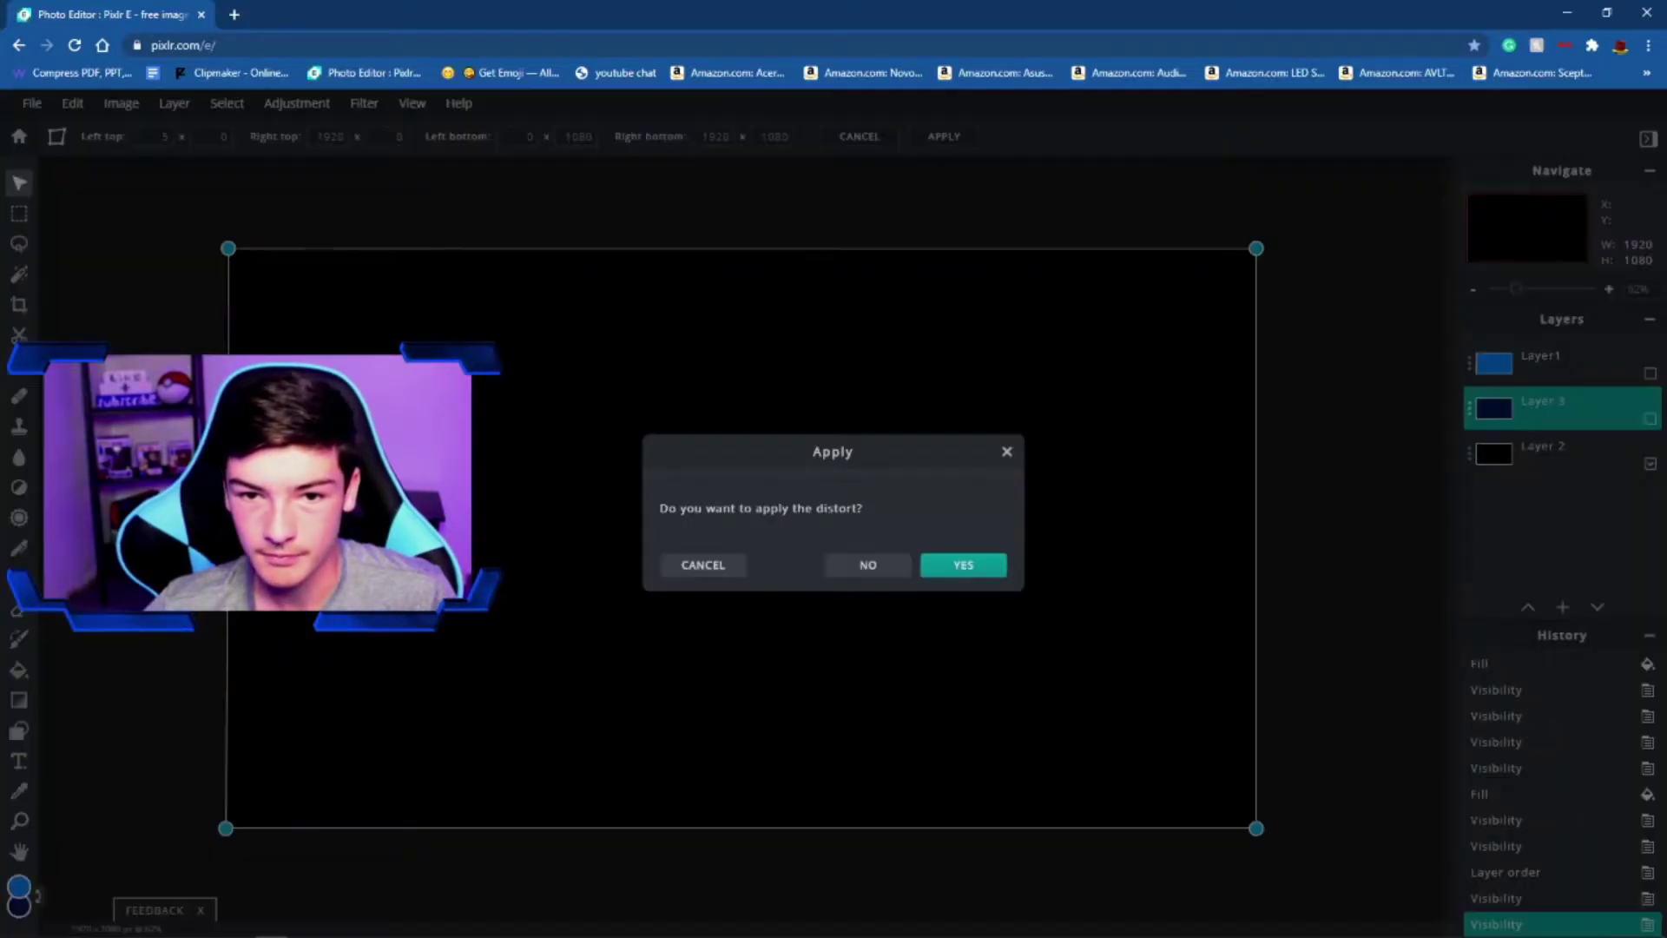
{"action": "left_click", "coordinate": [864, 564]}
{"action": "left_click", "coordinate": [864, 565]}
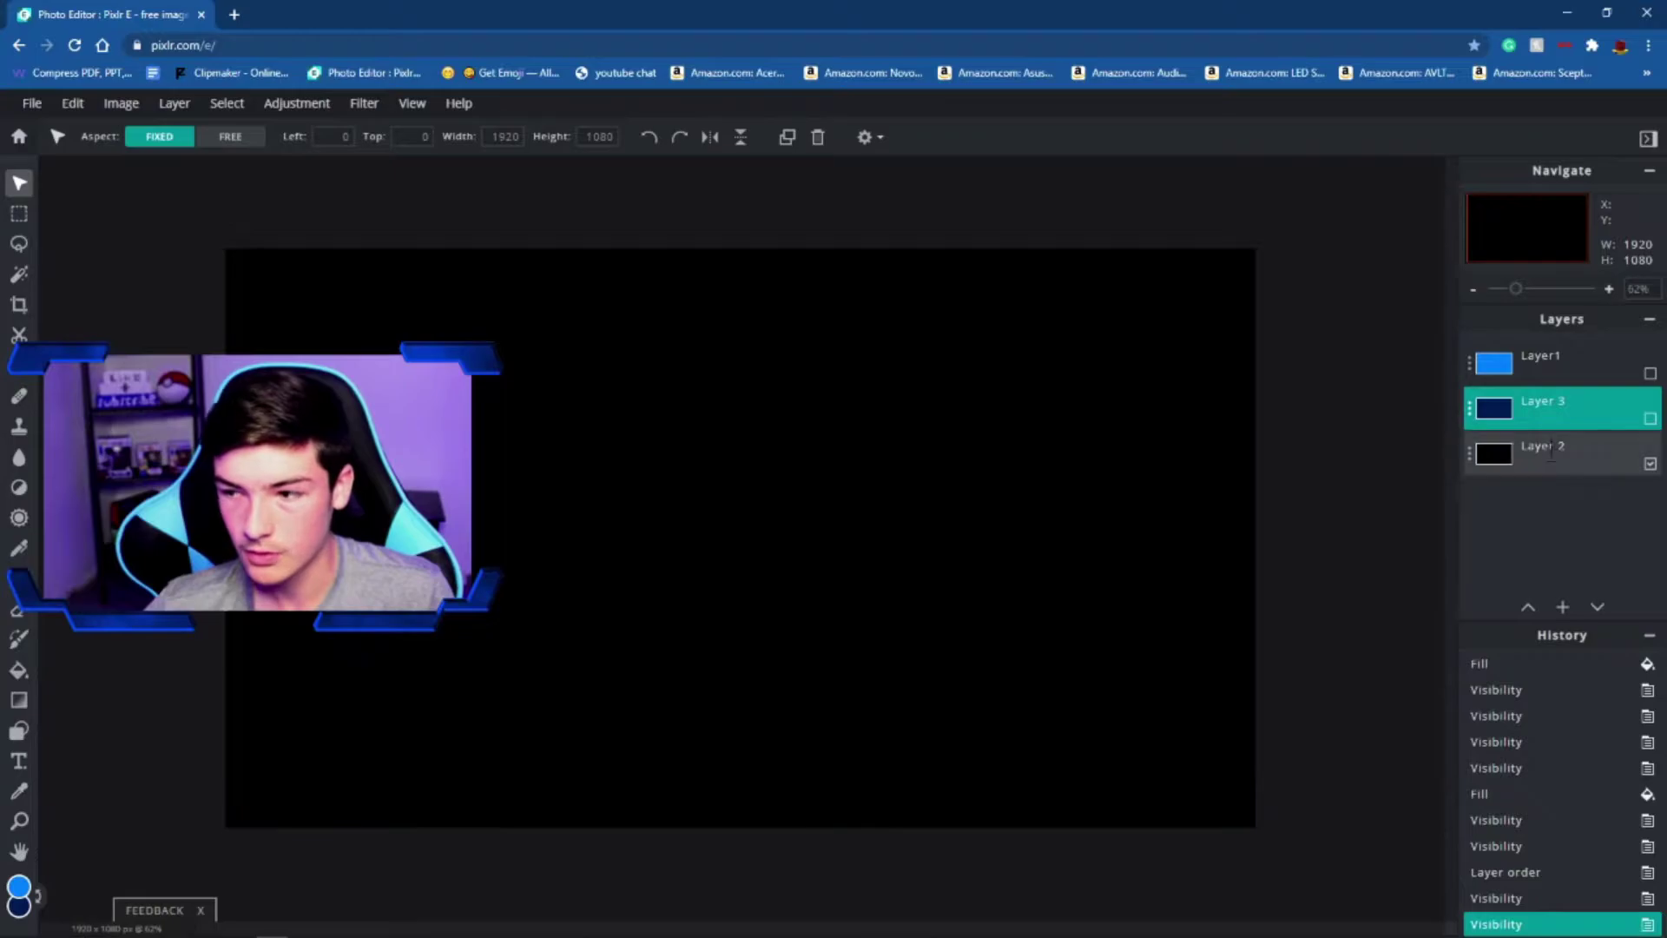
Free distort the black Layer 2 into a slanted shape, with its top-left corner at about 185 x 0 and bottom-right at about 1758 x 1077
{"action": "left_click", "coordinate": [1557, 455]}
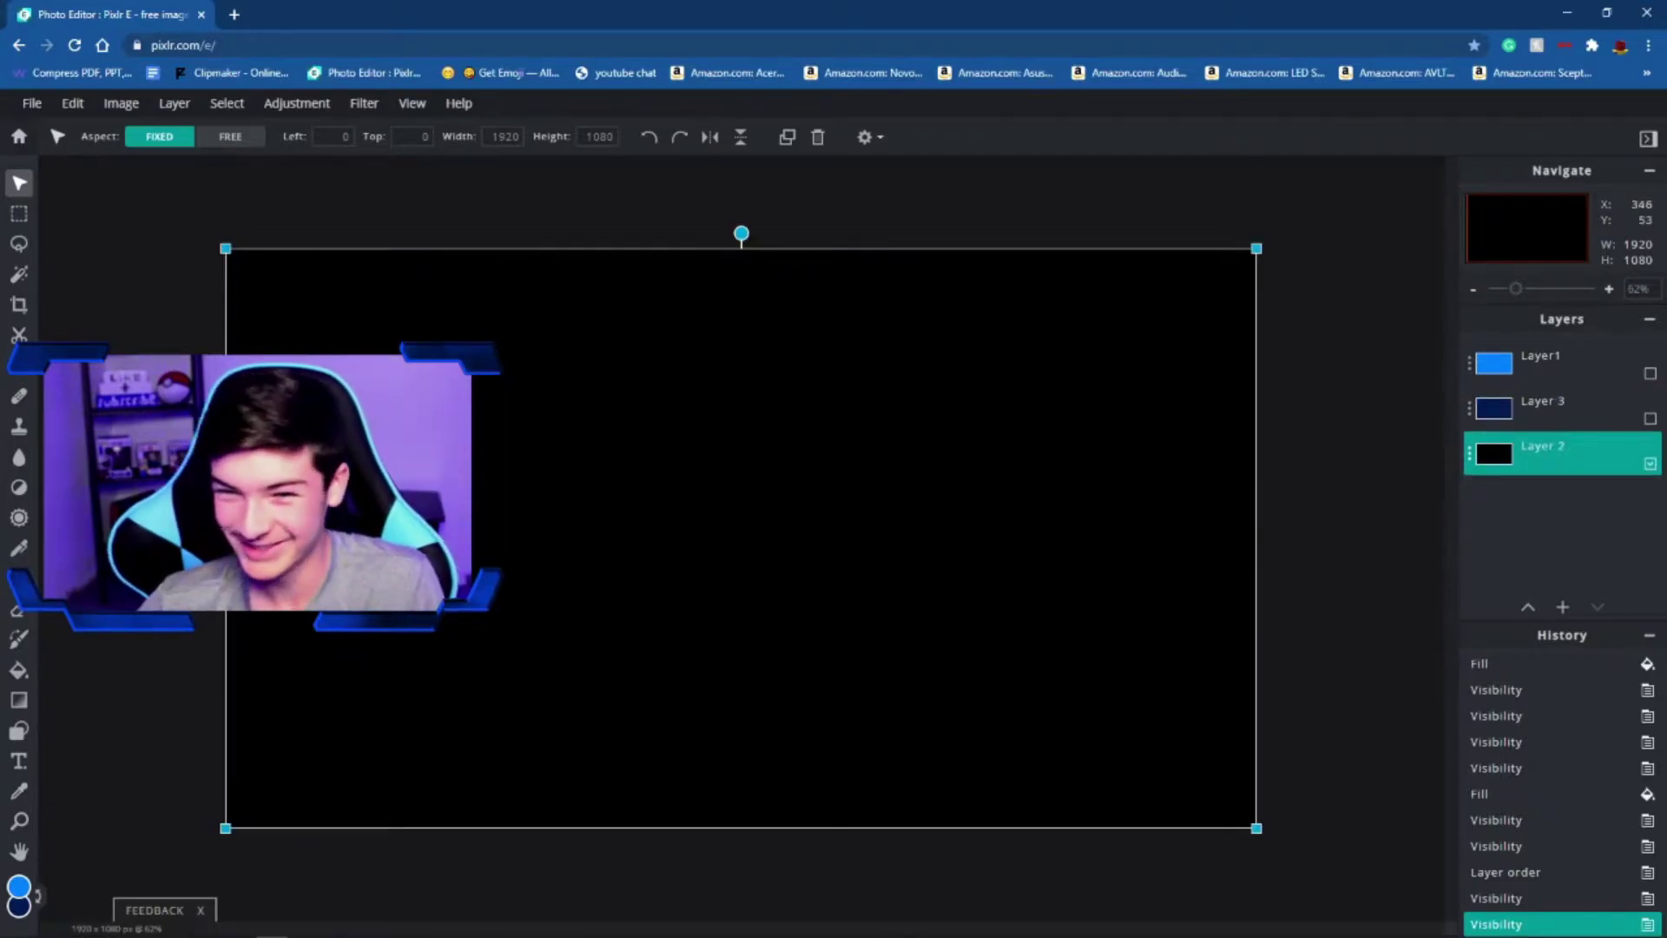
{"action": "left_click", "coordinate": [72, 104]}
{"action": "left_click", "coordinate": [95, 309]}
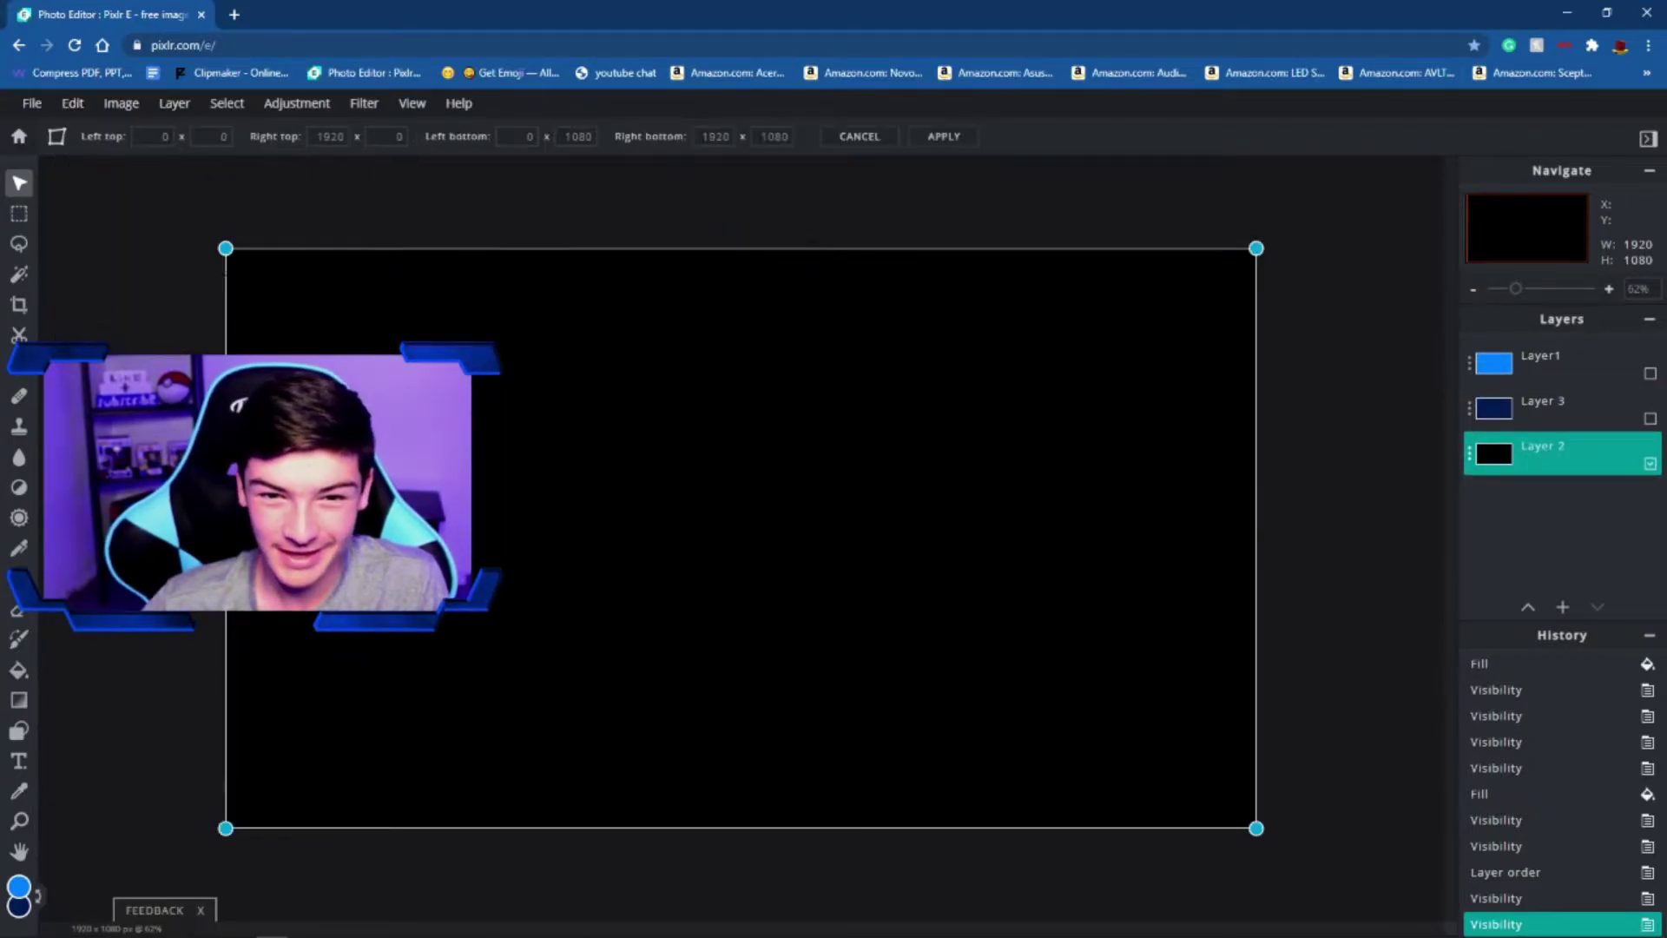
{"action": "left_click_drag", "start_coordinate": [226, 251], "coordinate": [325, 254]}
{"action": "left_click_drag", "start_coordinate": [1256, 830], "coordinate": [1170, 832]}
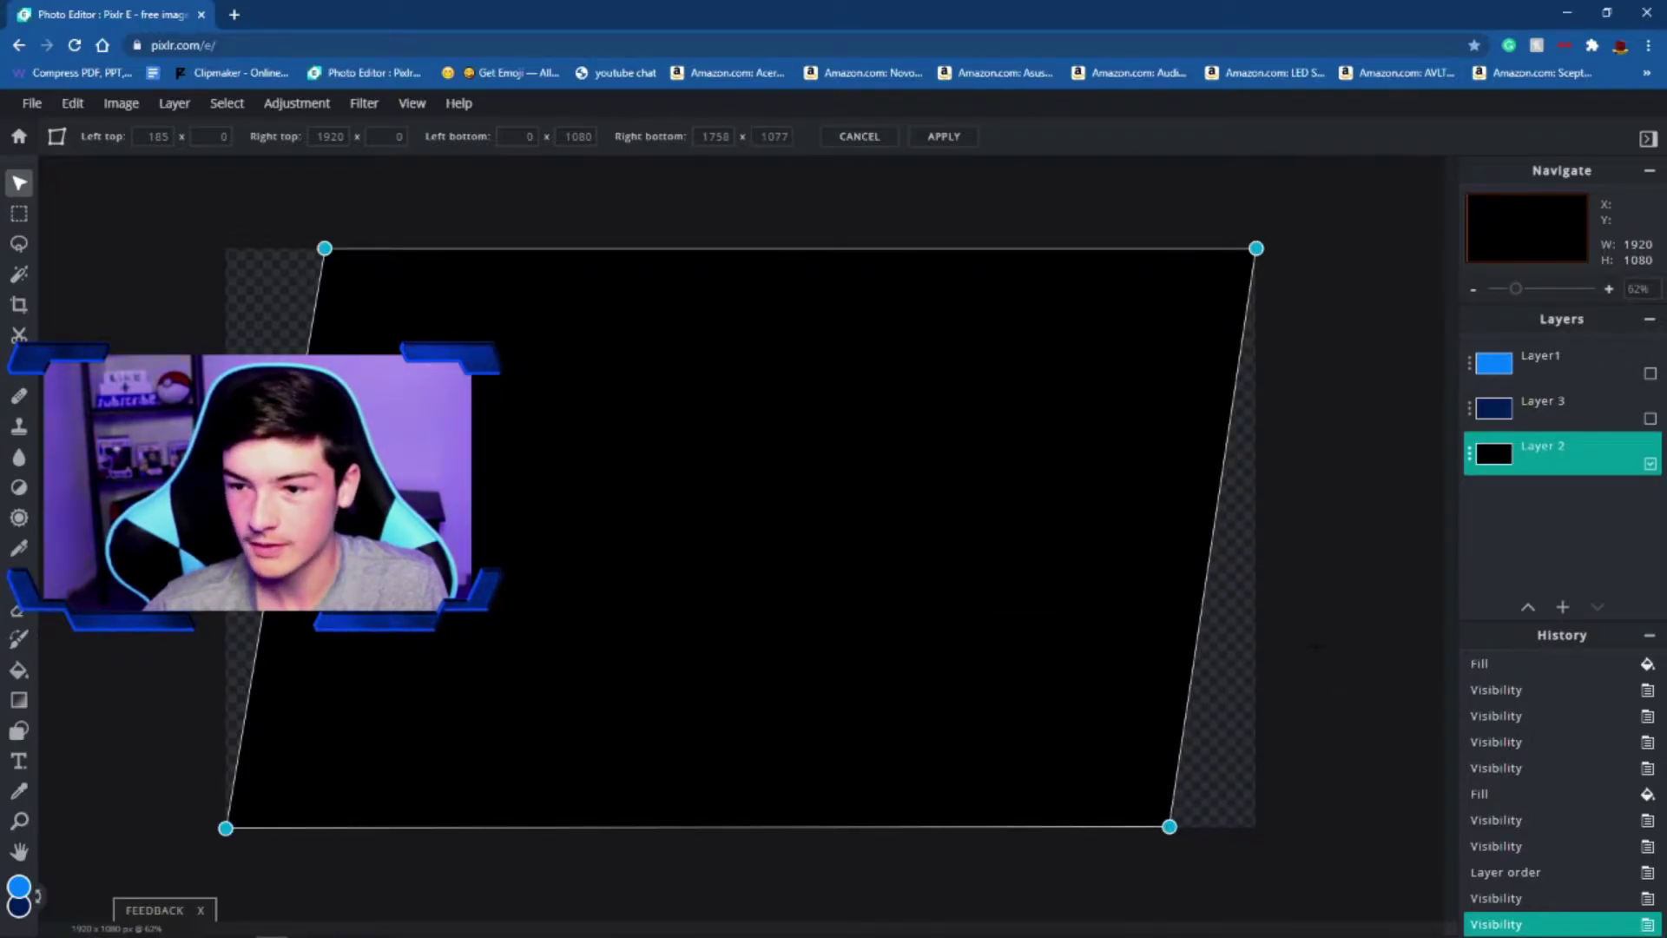
{"action": "right_click", "coordinate": [1303, 550]}
{"action": "left_click", "coordinate": [956, 571]}
{"action": "left_click", "coordinate": [958, 568]}
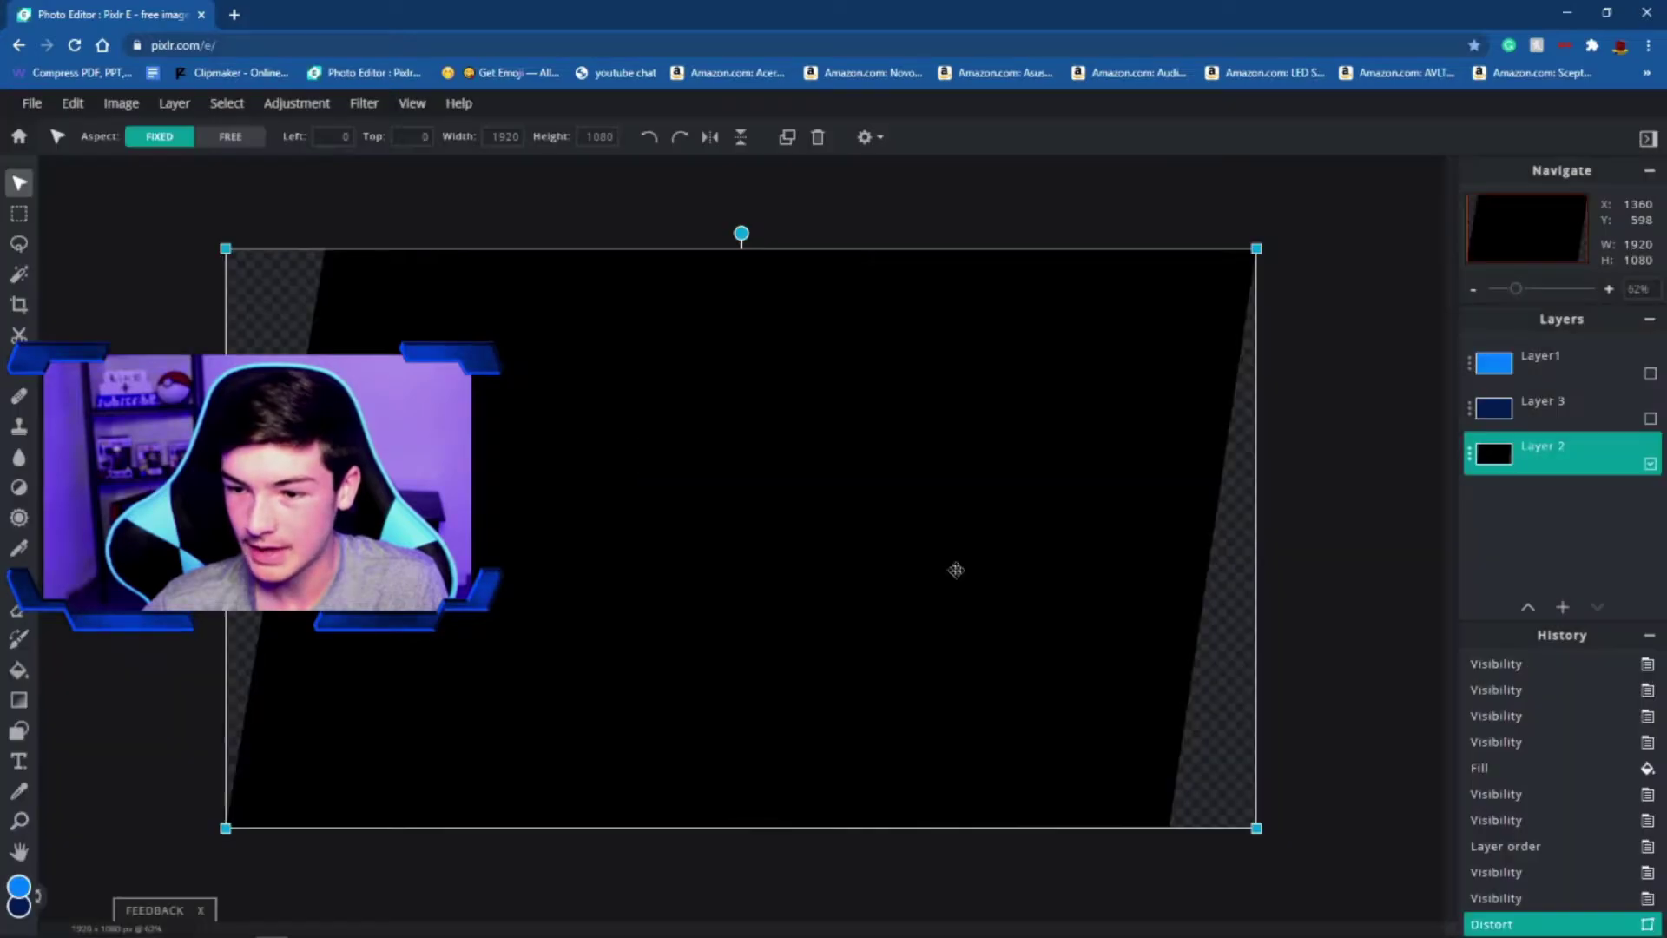
{"action": "left_click", "coordinate": [1392, 570]}
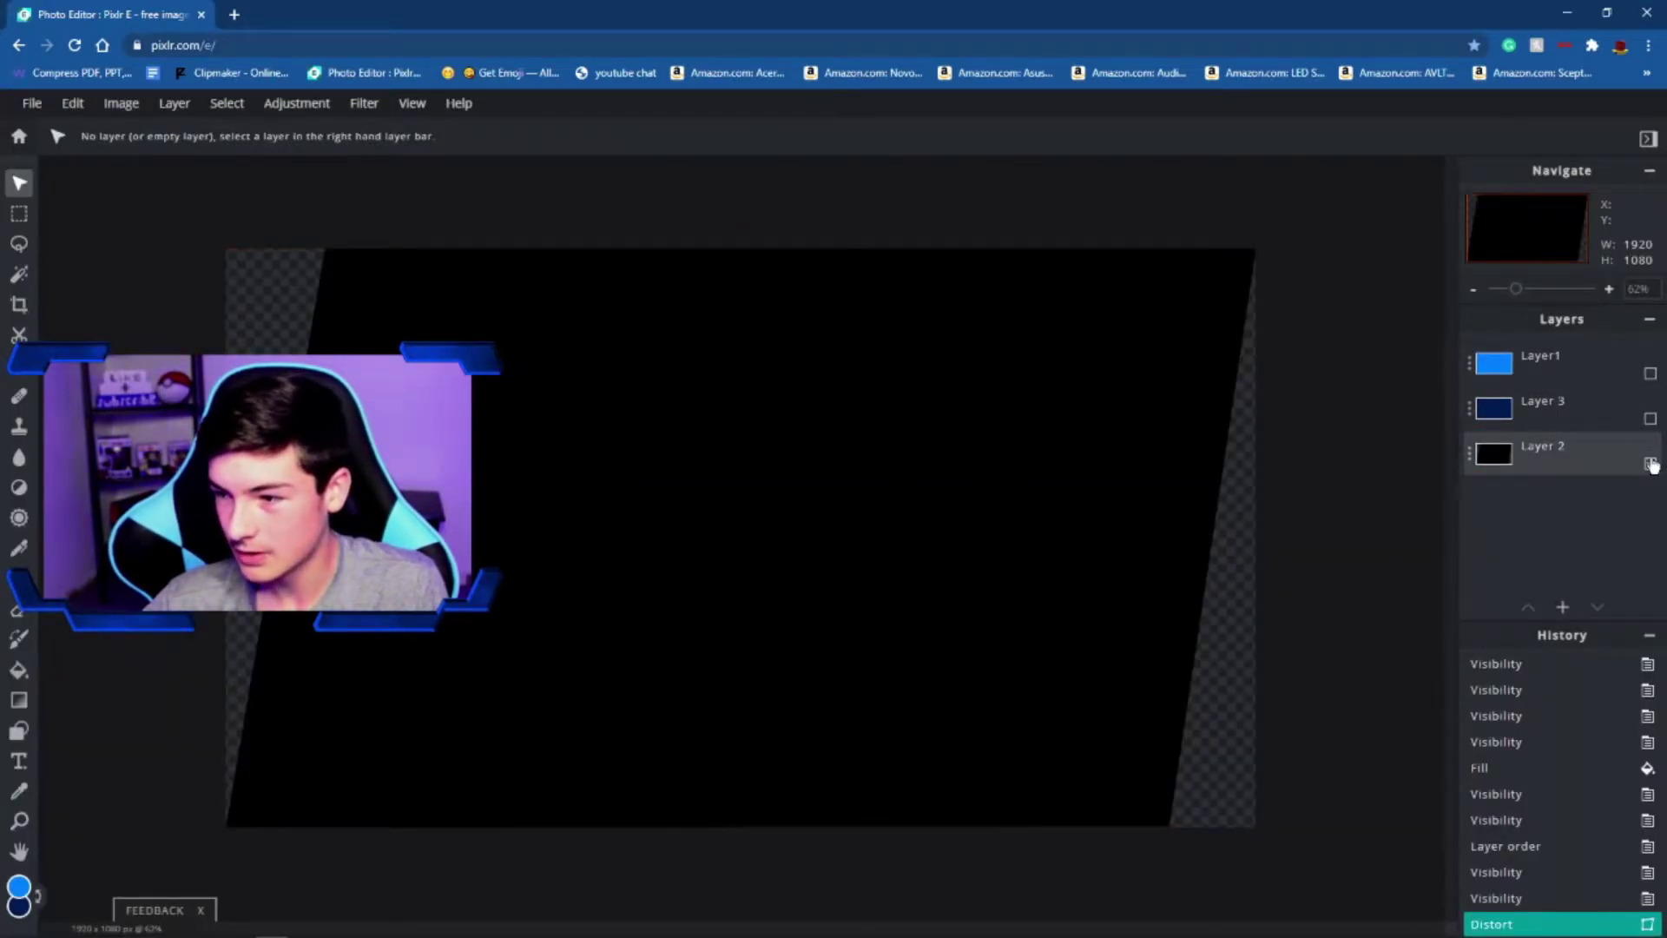
Show dark blue Layer 3 and free distort it into a slant, with corners at about 264 x -4, 1901 x 0, 1611 x 1075 and 6 x 1081
{"action": "left_click", "coordinate": [1651, 418]}
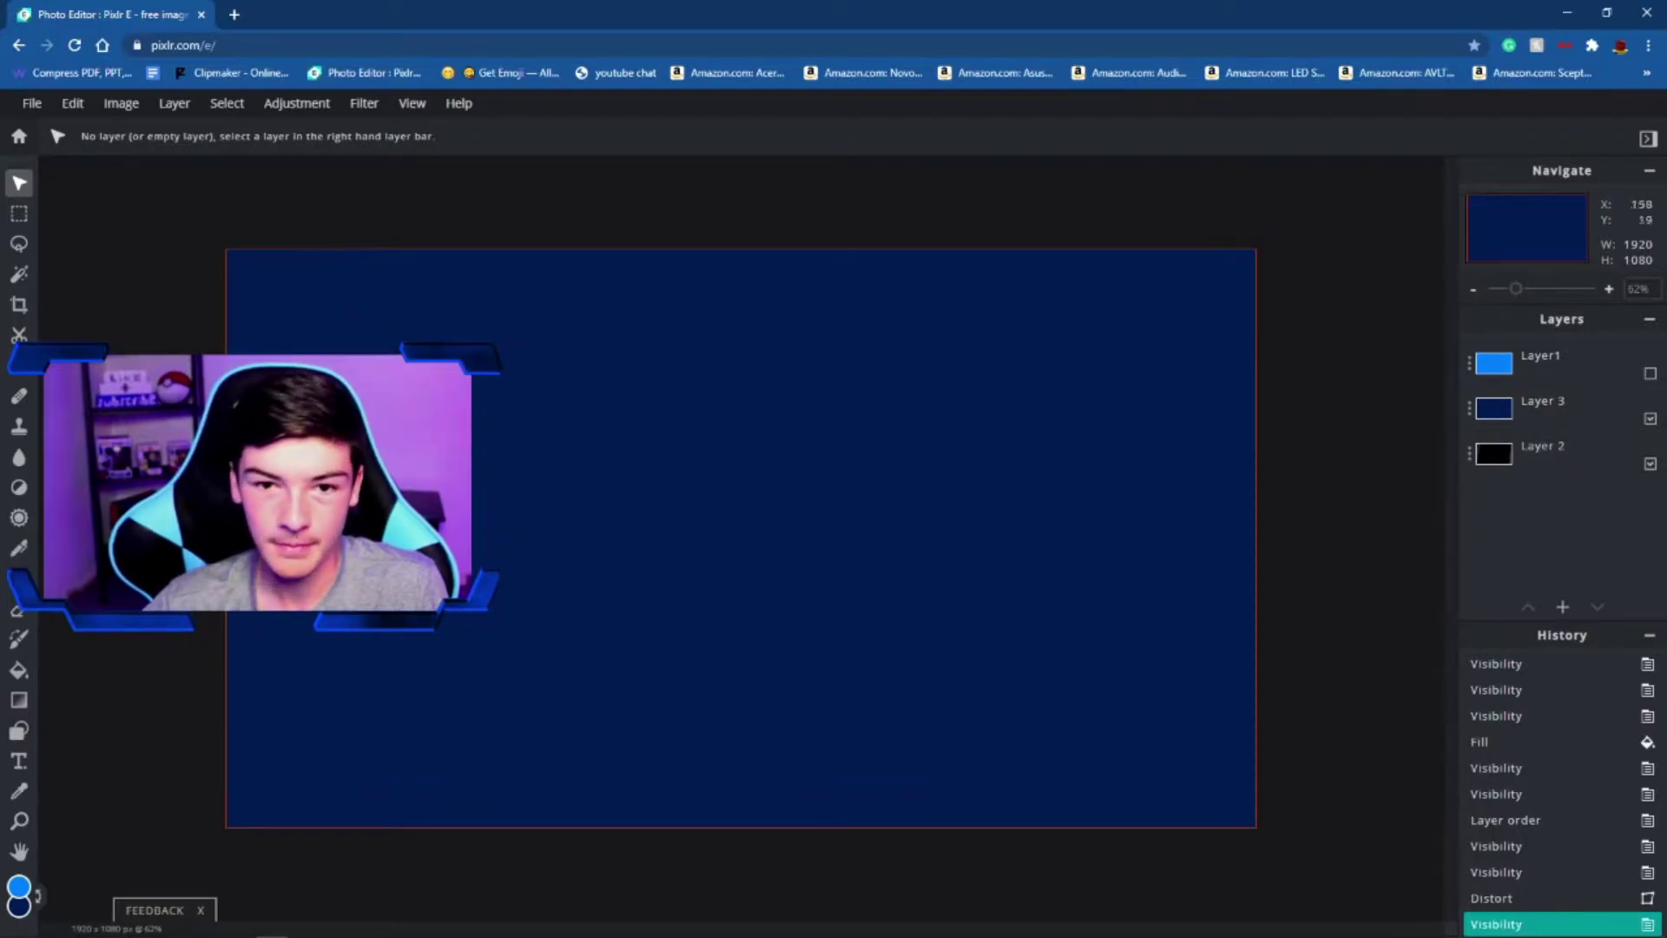
{"action": "left_click", "coordinate": [78, 106]}
{"action": "left_click", "coordinate": [429, 296]}
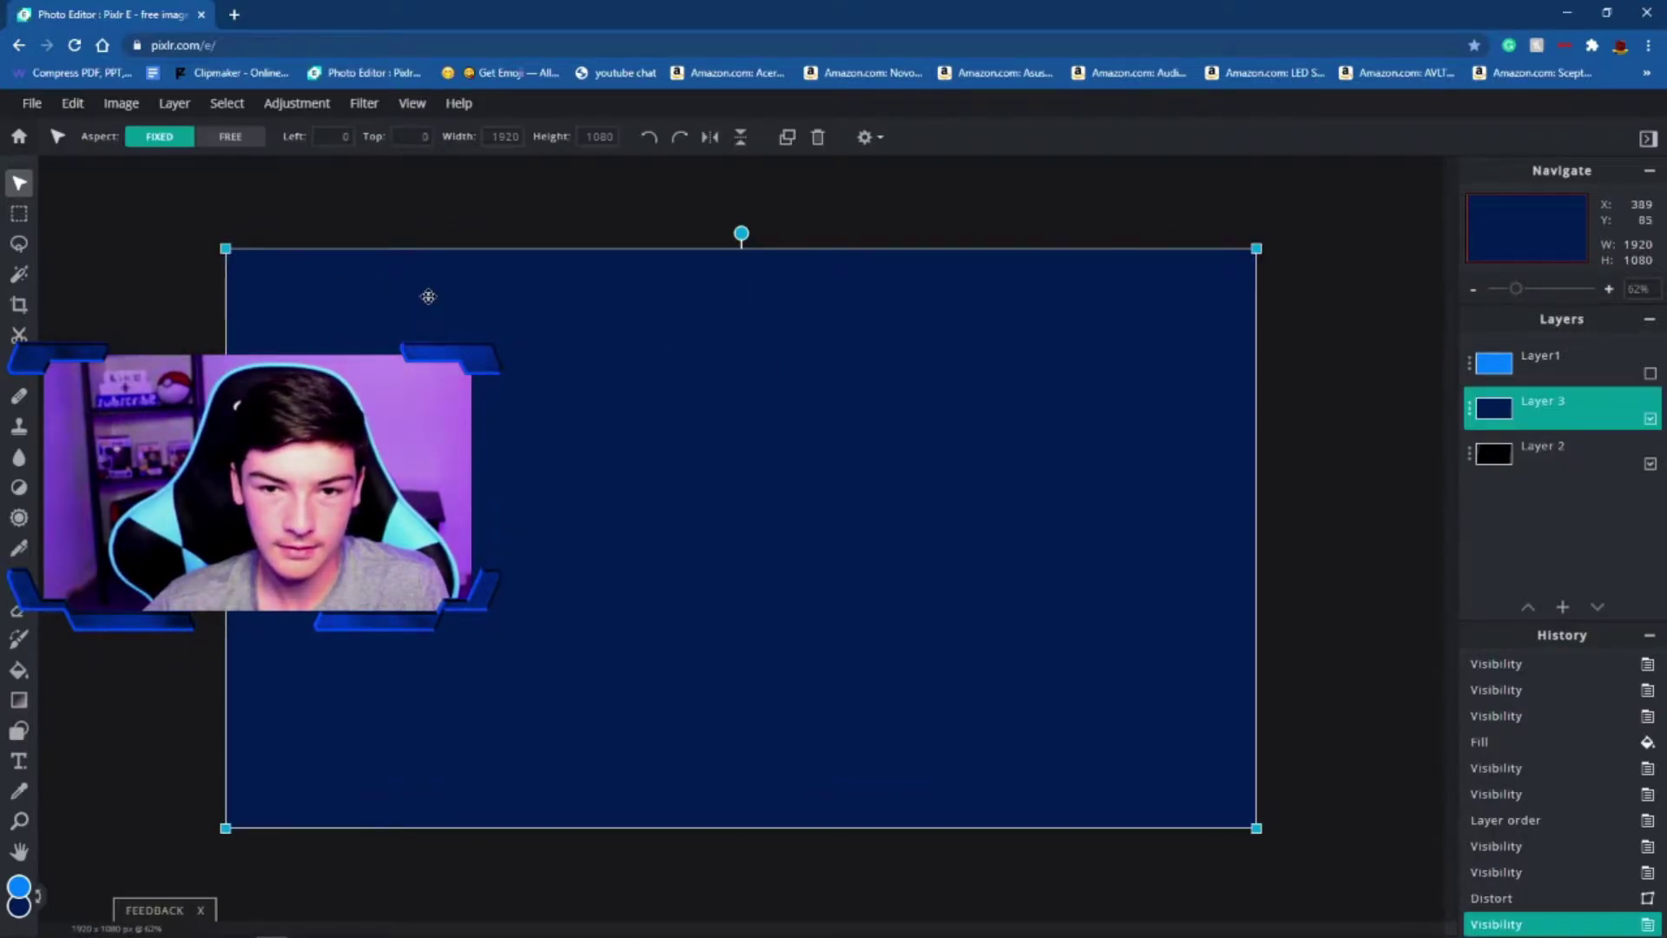
{"action": "left_click", "coordinate": [72, 103]}
{"action": "left_click", "coordinate": [100, 311]}
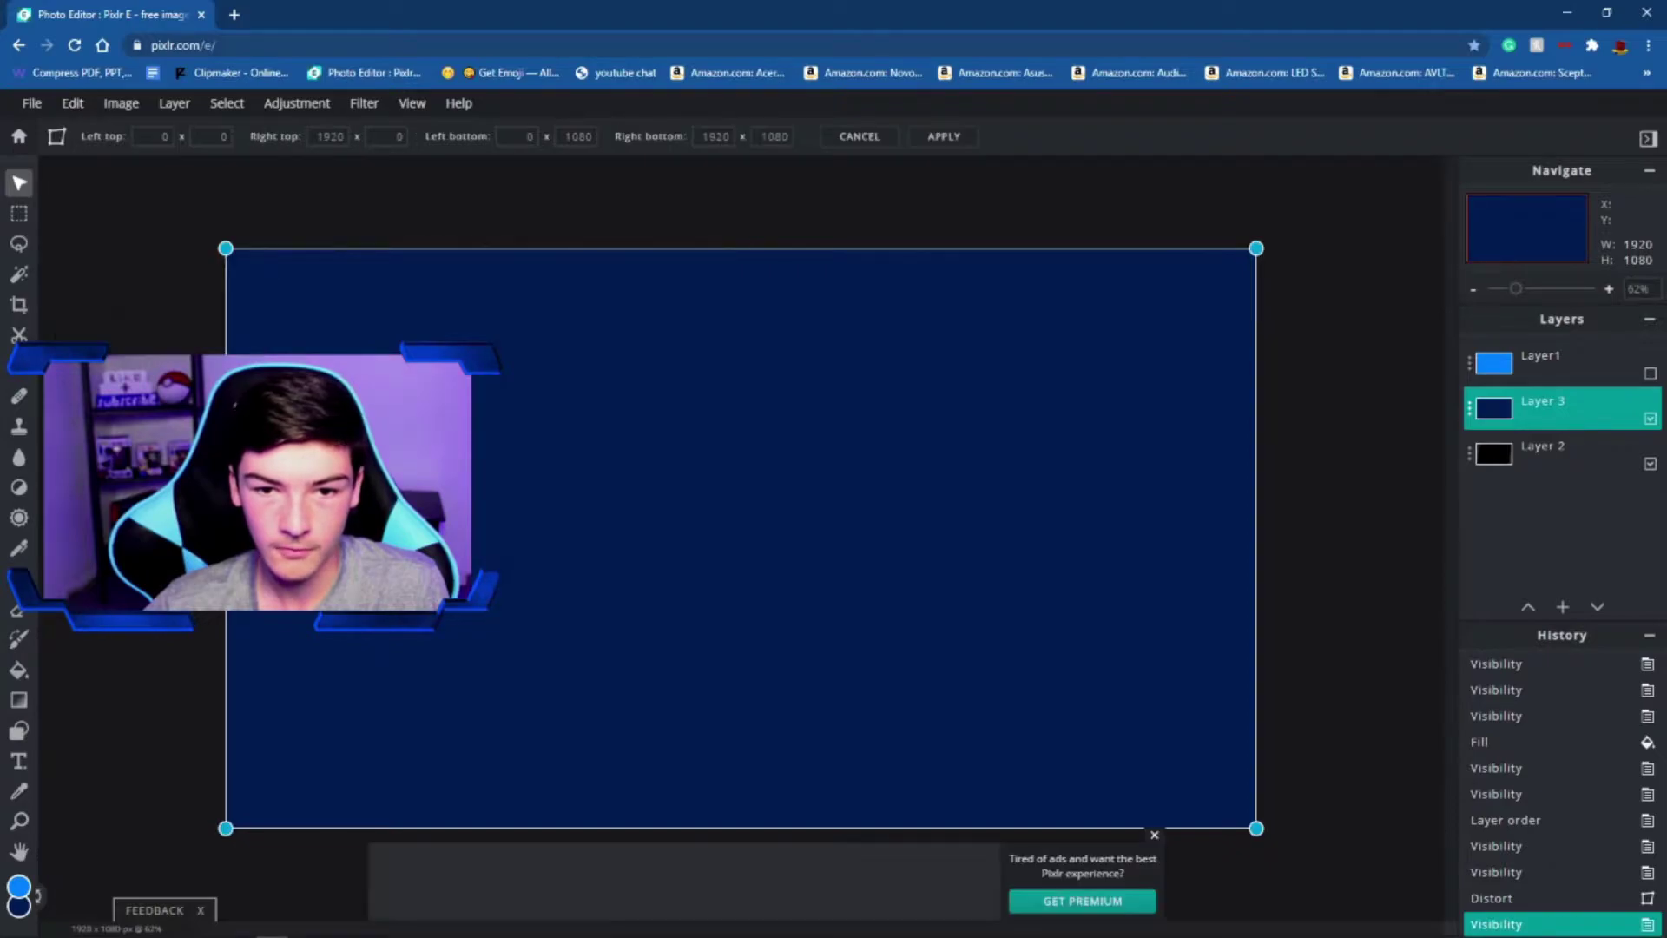
{"action": "left_click_drag", "start_coordinate": [226, 249], "coordinate": [368, 250]}
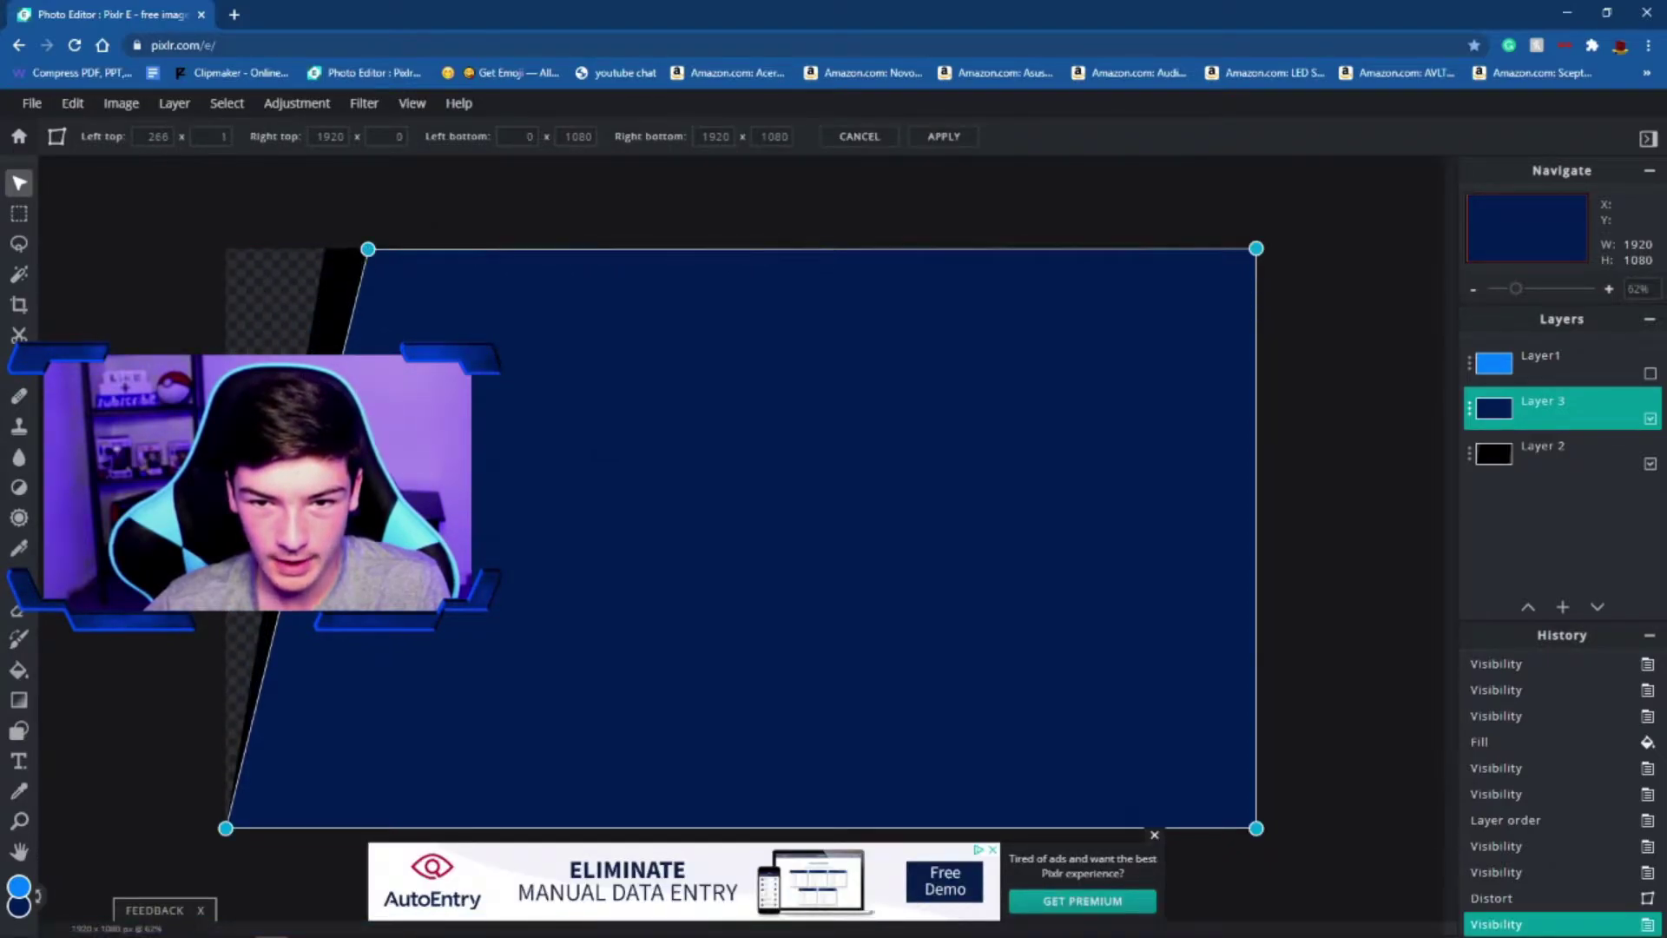
{"action": "mouse_move", "coordinate": [225, 830]}
{"action": "left_mouse_down"}
{"action": "mouse_move", "coordinate": [263, 829]}
{"action": "mouse_move", "coordinate": [231, 829]}
{"action": "left_mouse_up"}
{"action": "left_click_drag", "start_coordinate": [1256, 830], "coordinate": [1090, 825]}
{"action": "left_click_drag", "start_coordinate": [1257, 249], "coordinate": [1245, 249]}
{"action": "left_click_drag", "start_coordinate": [368, 250], "coordinate": [367, 247]}
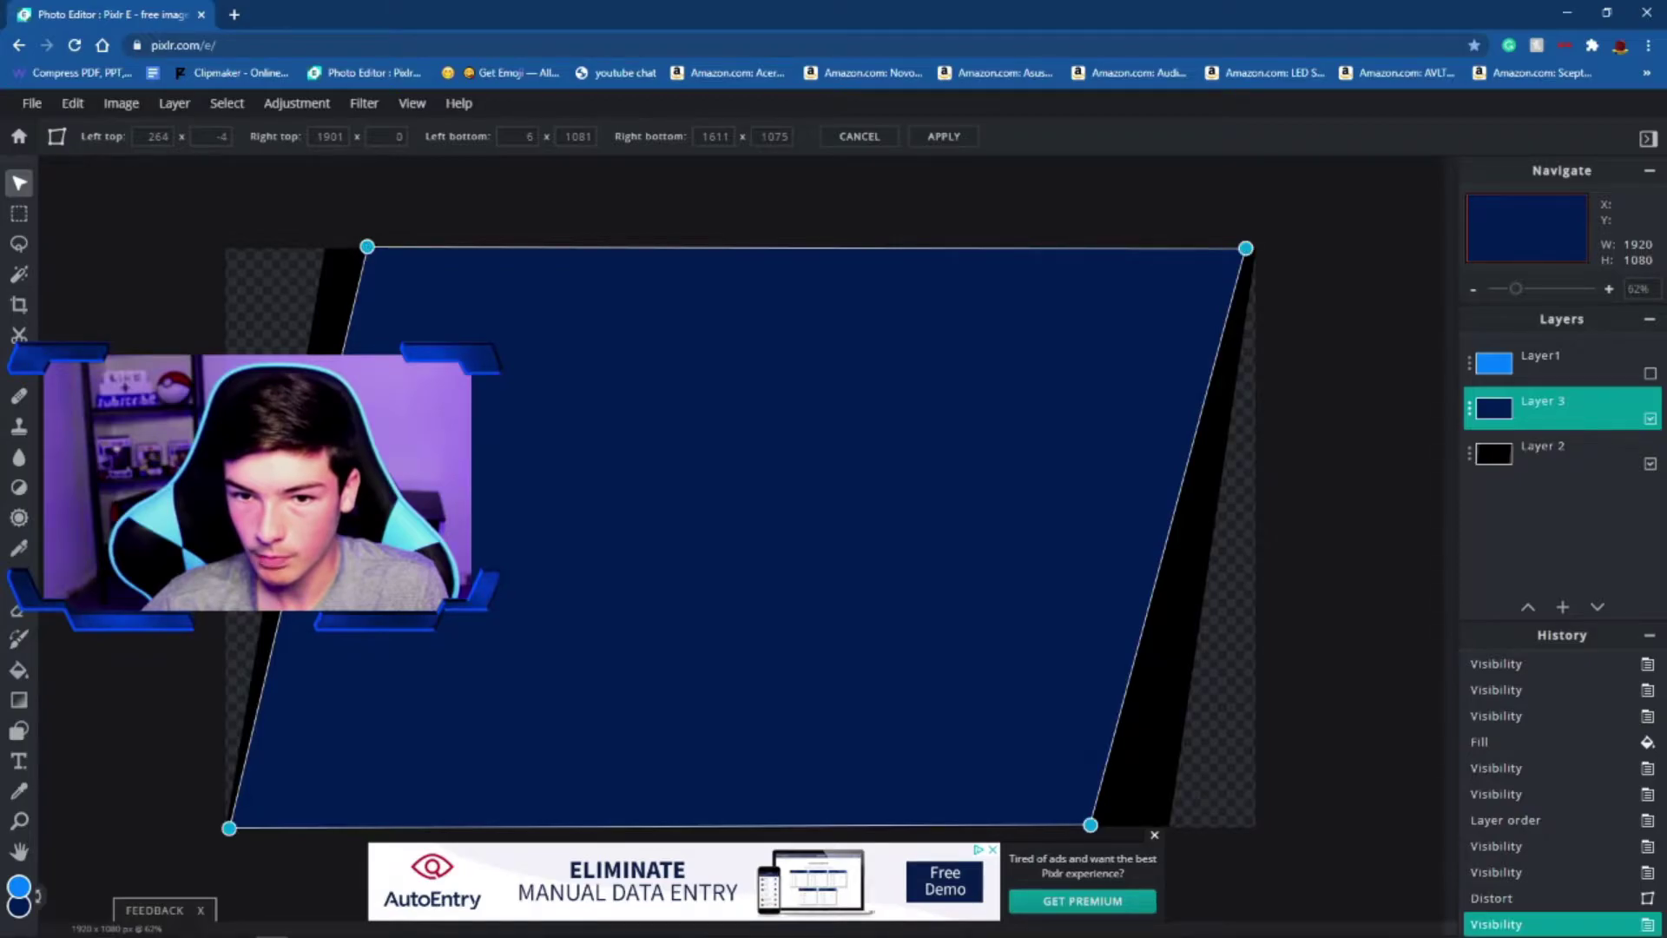
{"action": "key", "text": "Return"}
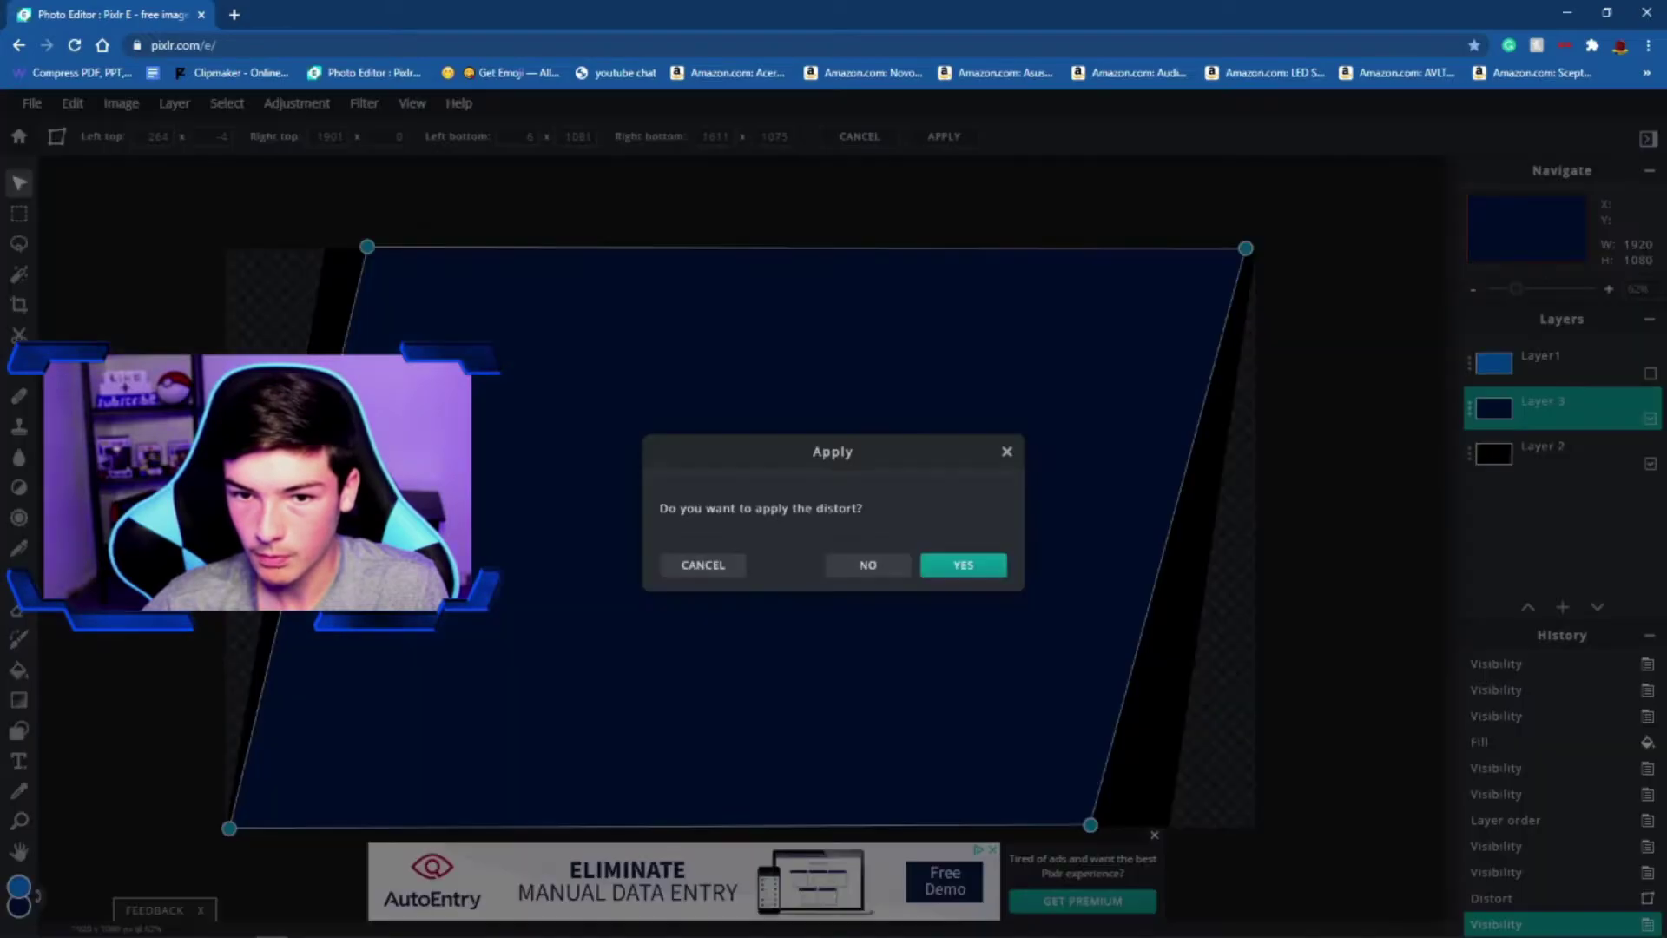
{"action": "left_click", "coordinate": [963, 565]}
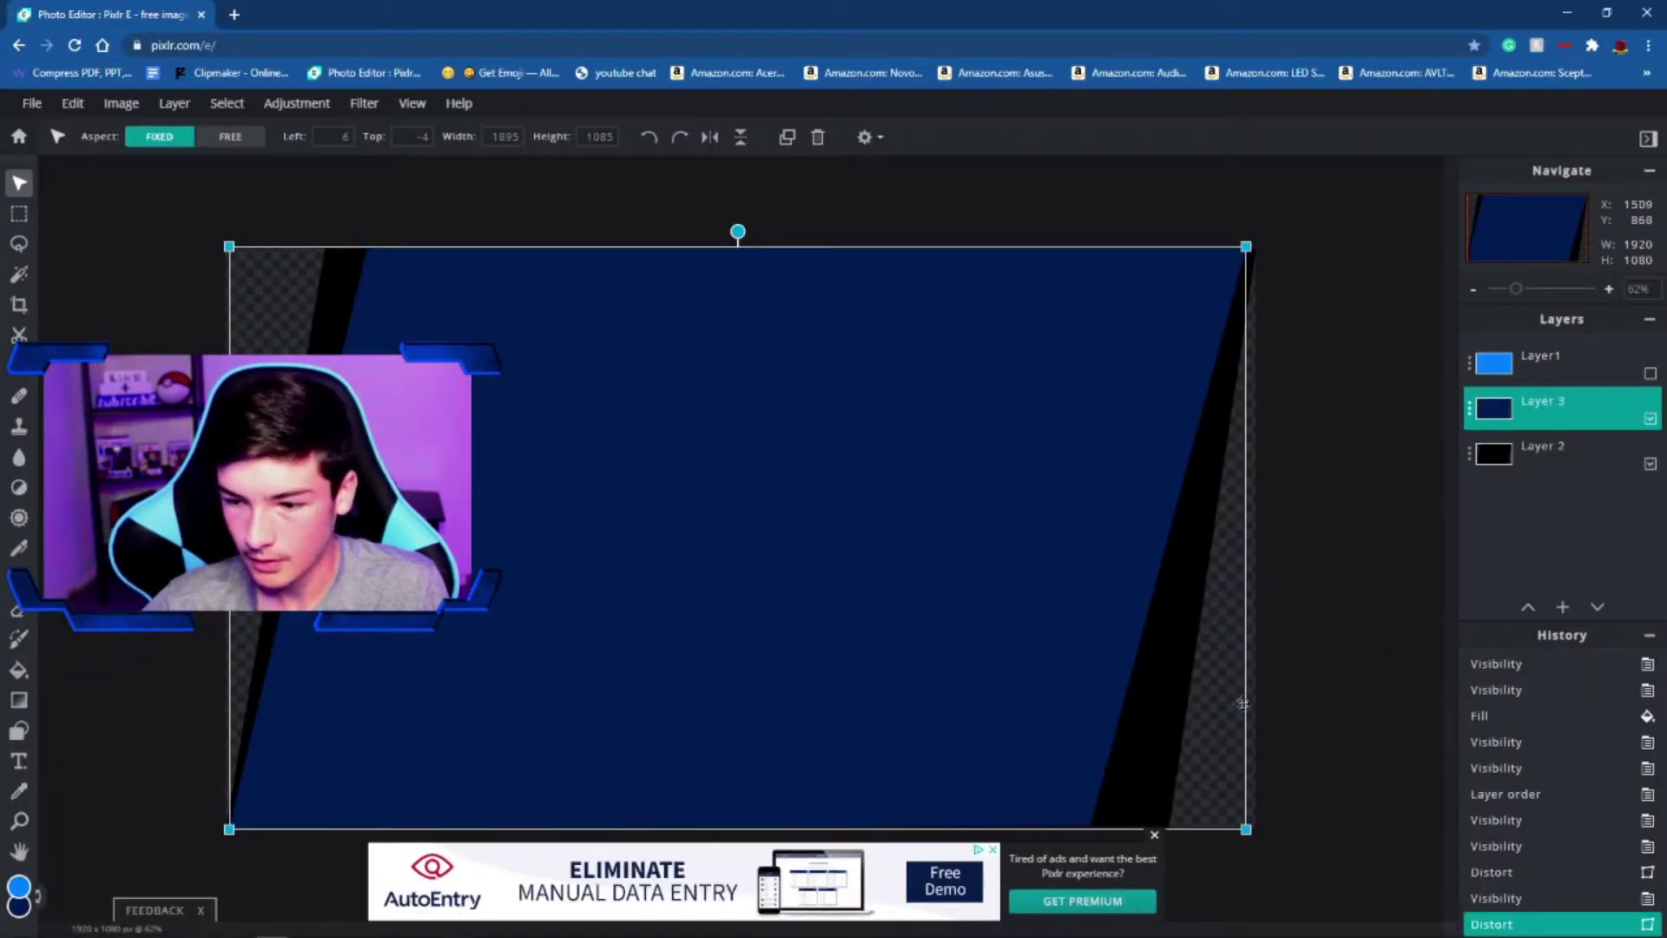
Try to nudge the dark blue Layer 3 flush with the canvas's left edge
{"action": "left_click", "coordinate": [1207, 708]}
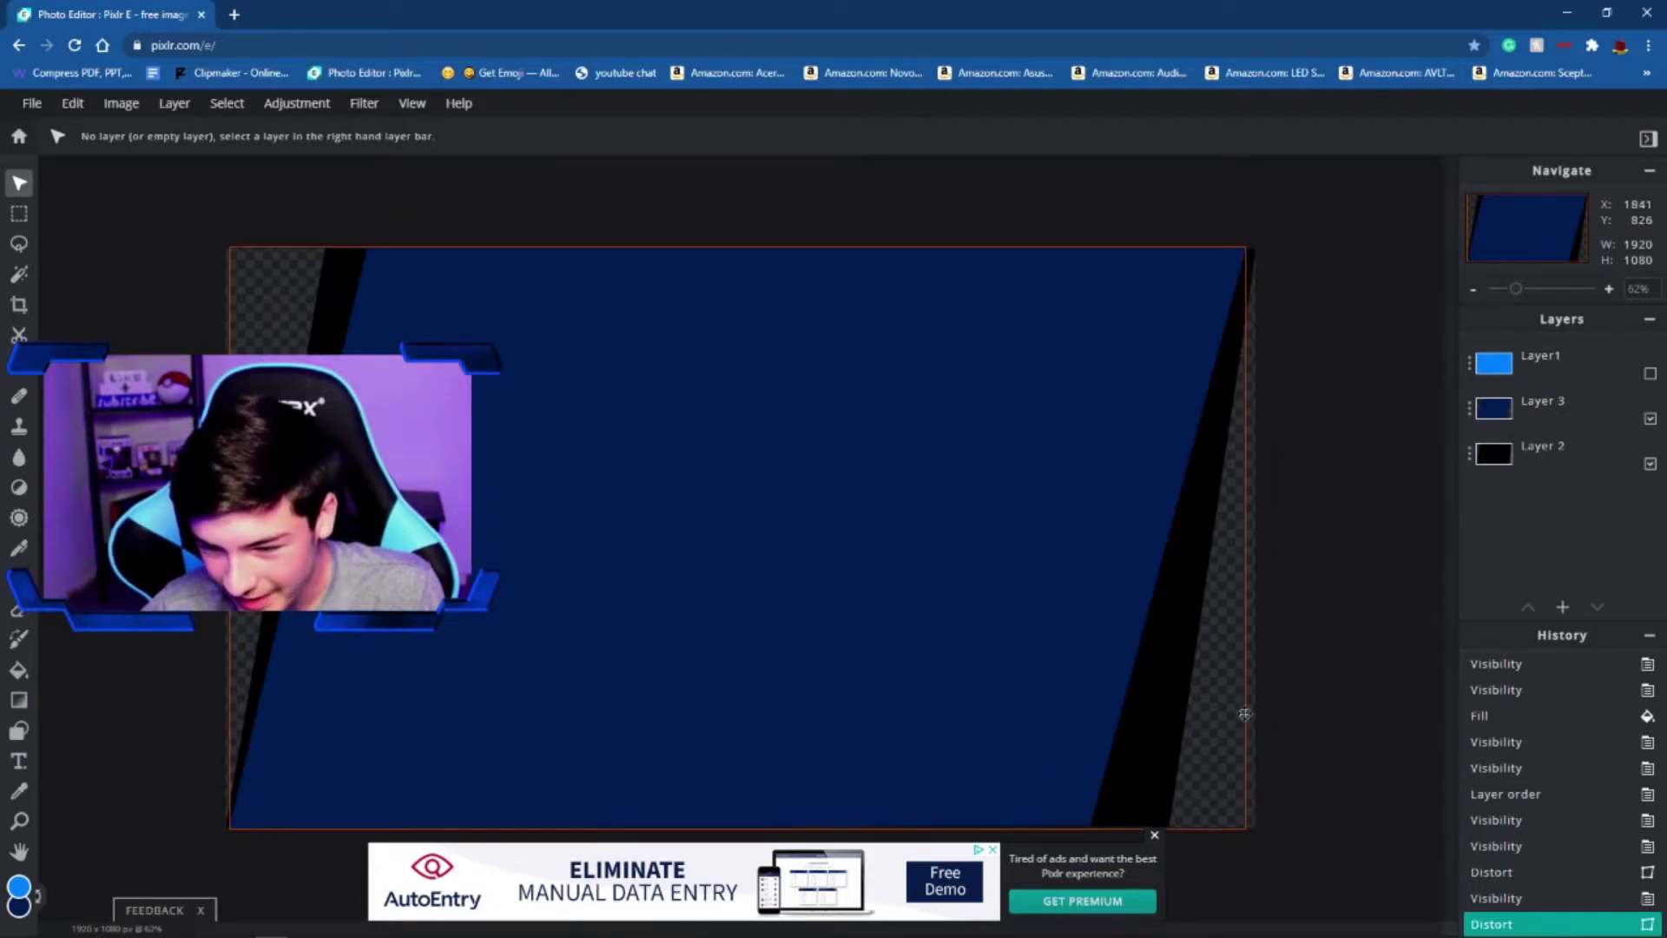
{"action": "left_click", "coordinate": [646, 560]}
{"action": "left_click_drag", "start_coordinate": [646, 561], "coordinate": [651, 561]}
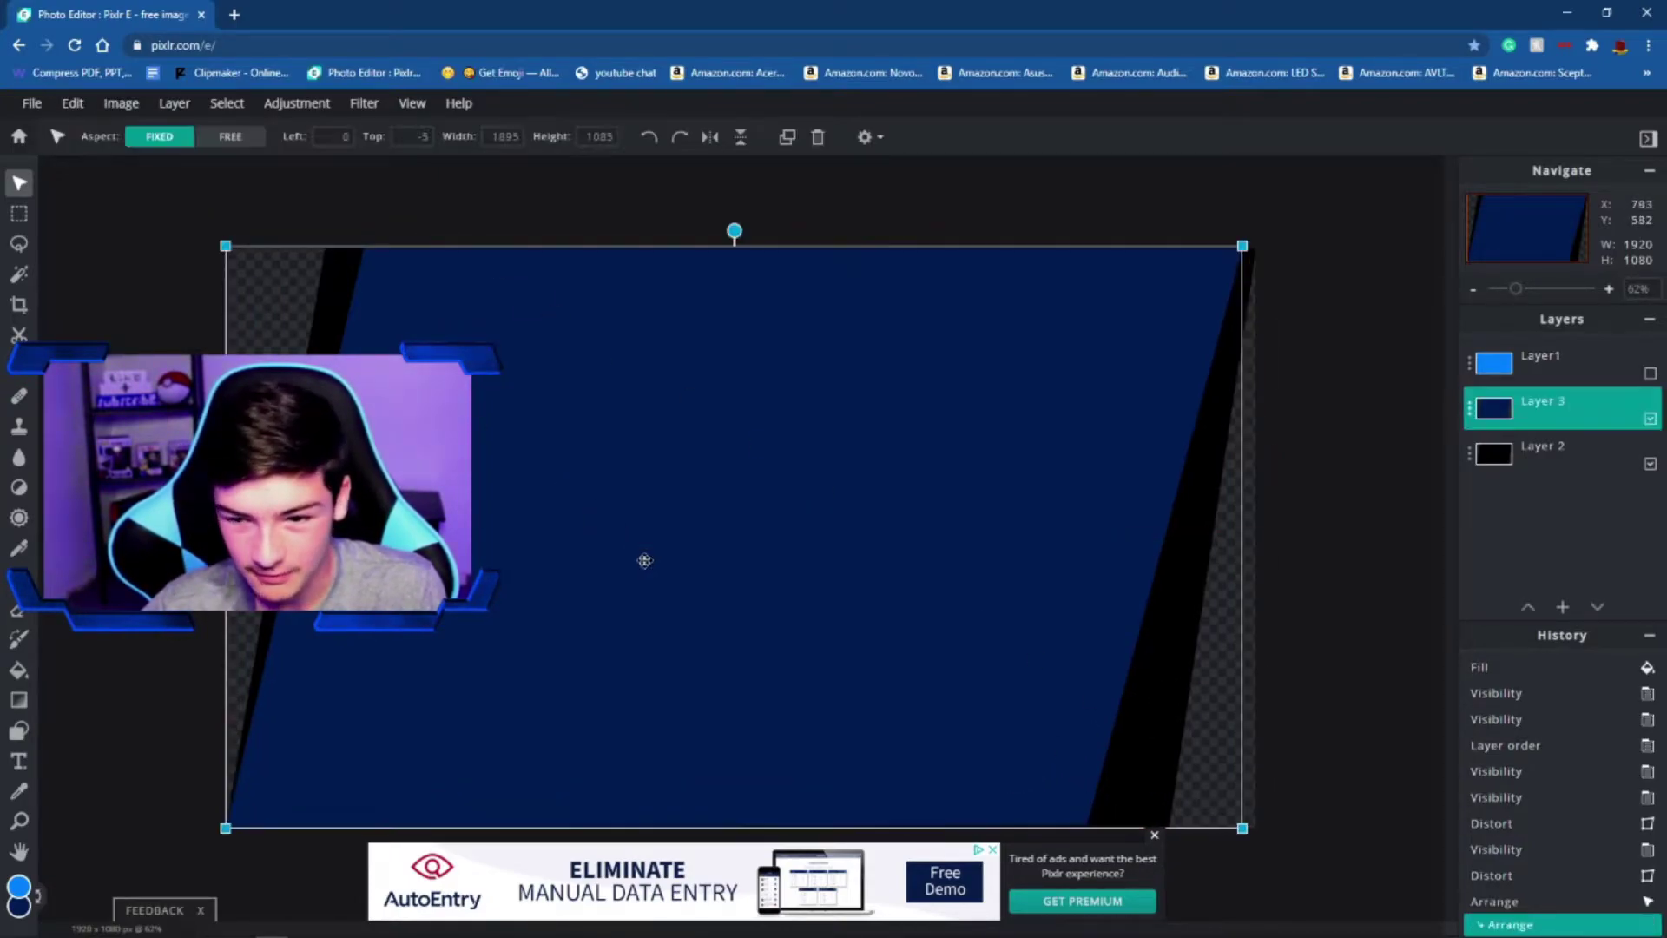
Free distort Layer 3 again, pulling its bottom-right corner to about 1914 x 1084 and its bottom-left corner slightly outward
{"action": "left_click", "coordinate": [108, 106]}
{"action": "left_click", "coordinate": [121, 311]}
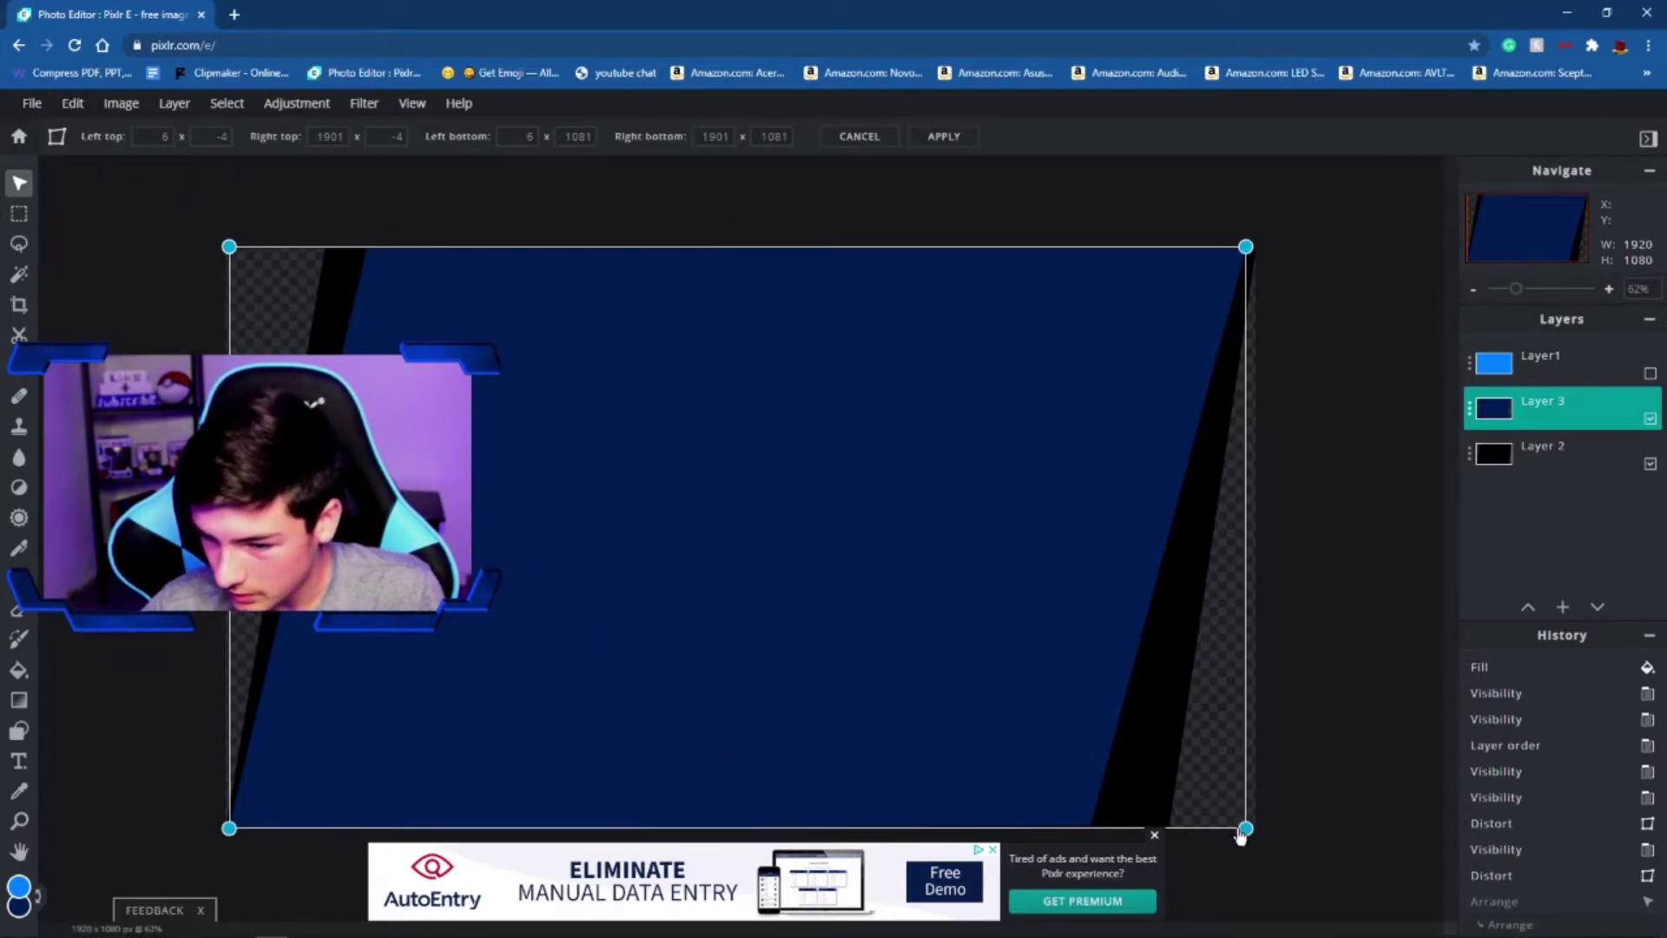
{"action": "left_click_drag", "start_coordinate": [1242, 832], "coordinate": [1251, 831]}
{"action": "left_click_drag", "start_coordinate": [230, 829], "coordinate": [227, 832]}
{"action": "key", "text": "Return"}
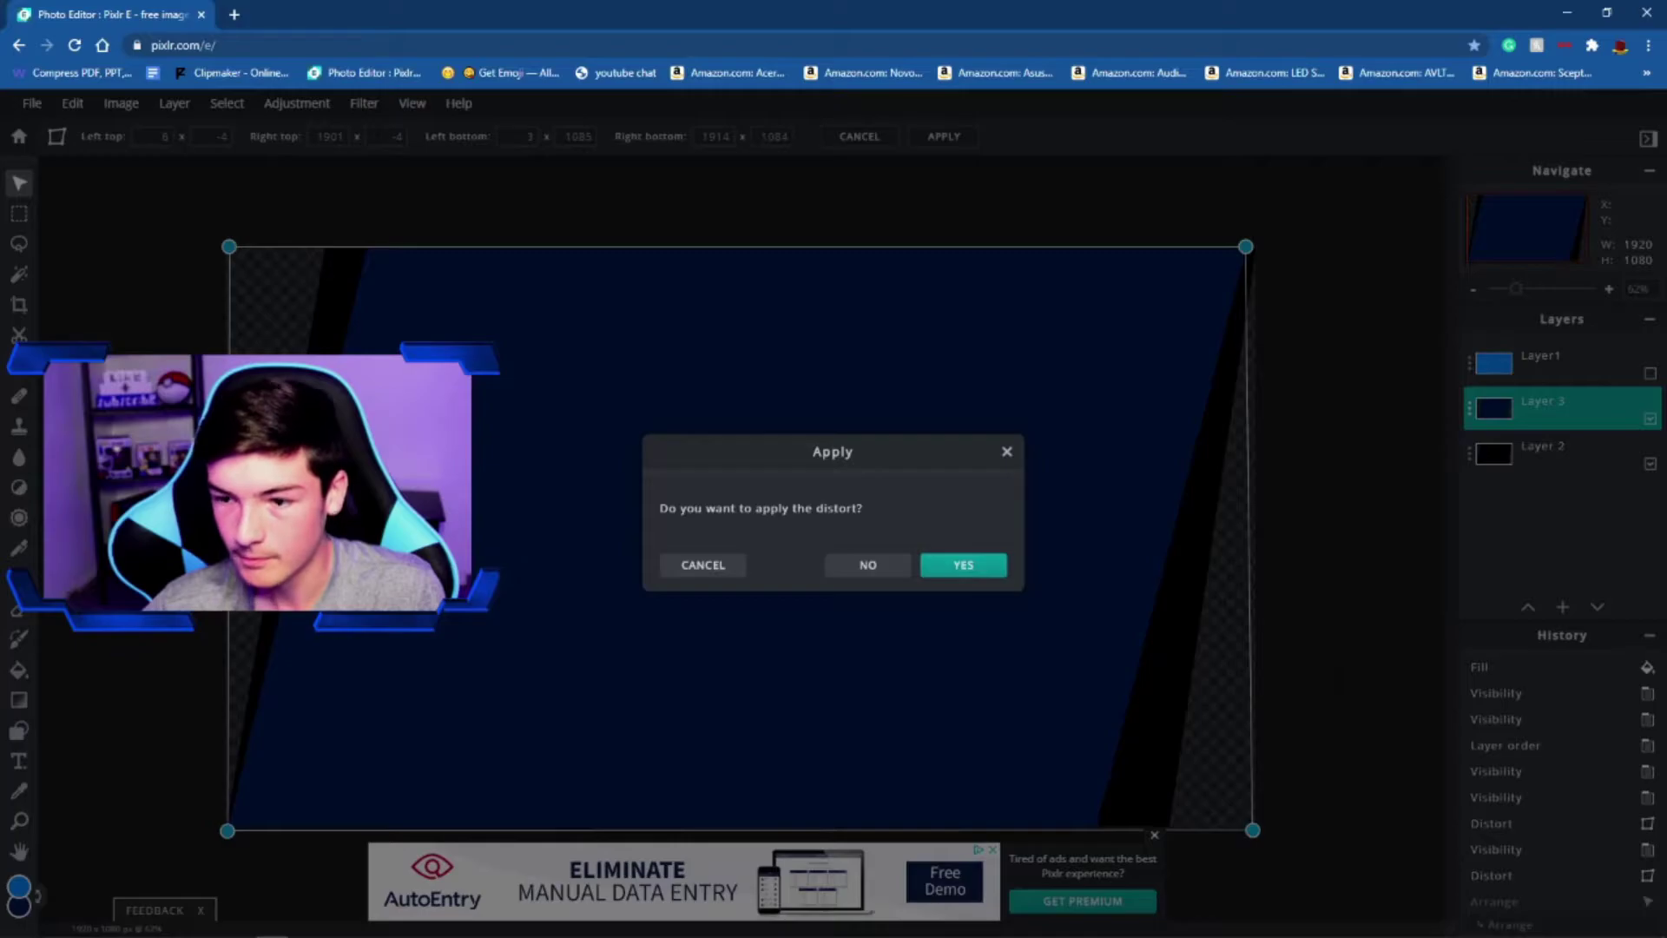
{"action": "left_click", "coordinate": [972, 566]}
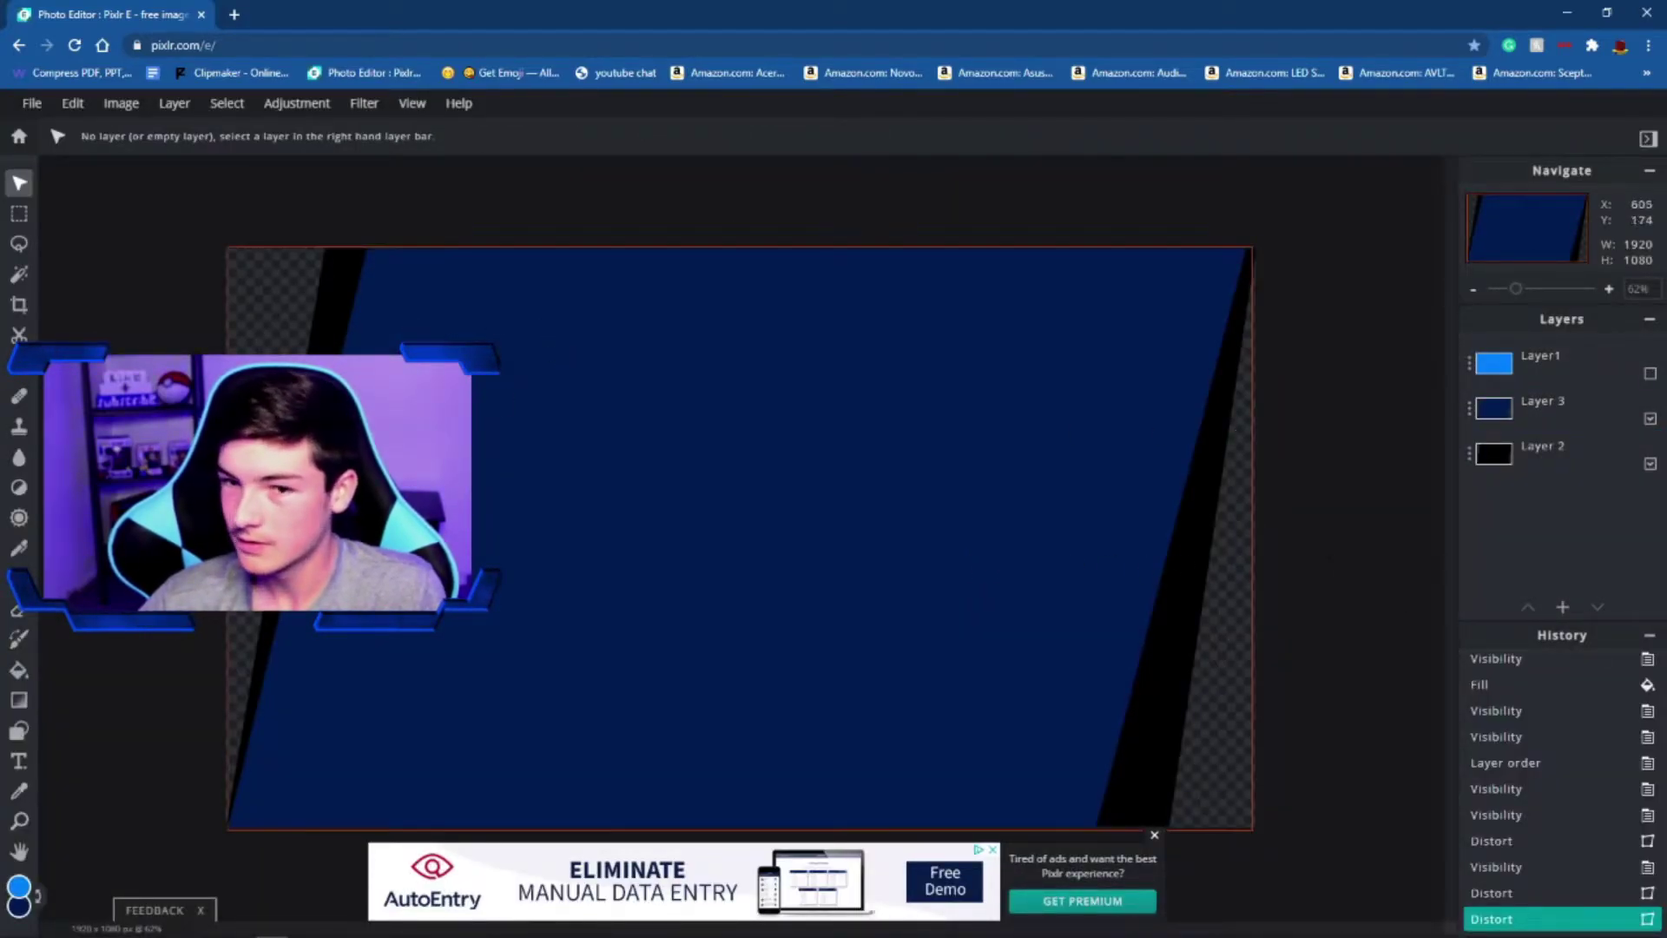
Nudge the dark blue Layer 3 to about left 9 and top 0 on the canvas
{"action": "left_click_drag", "start_coordinate": [669, 595], "coordinate": [759, 603]}
{"action": "left_click", "coordinate": [1328, 563]}
{"action": "left_click", "coordinate": [1302, 562]}
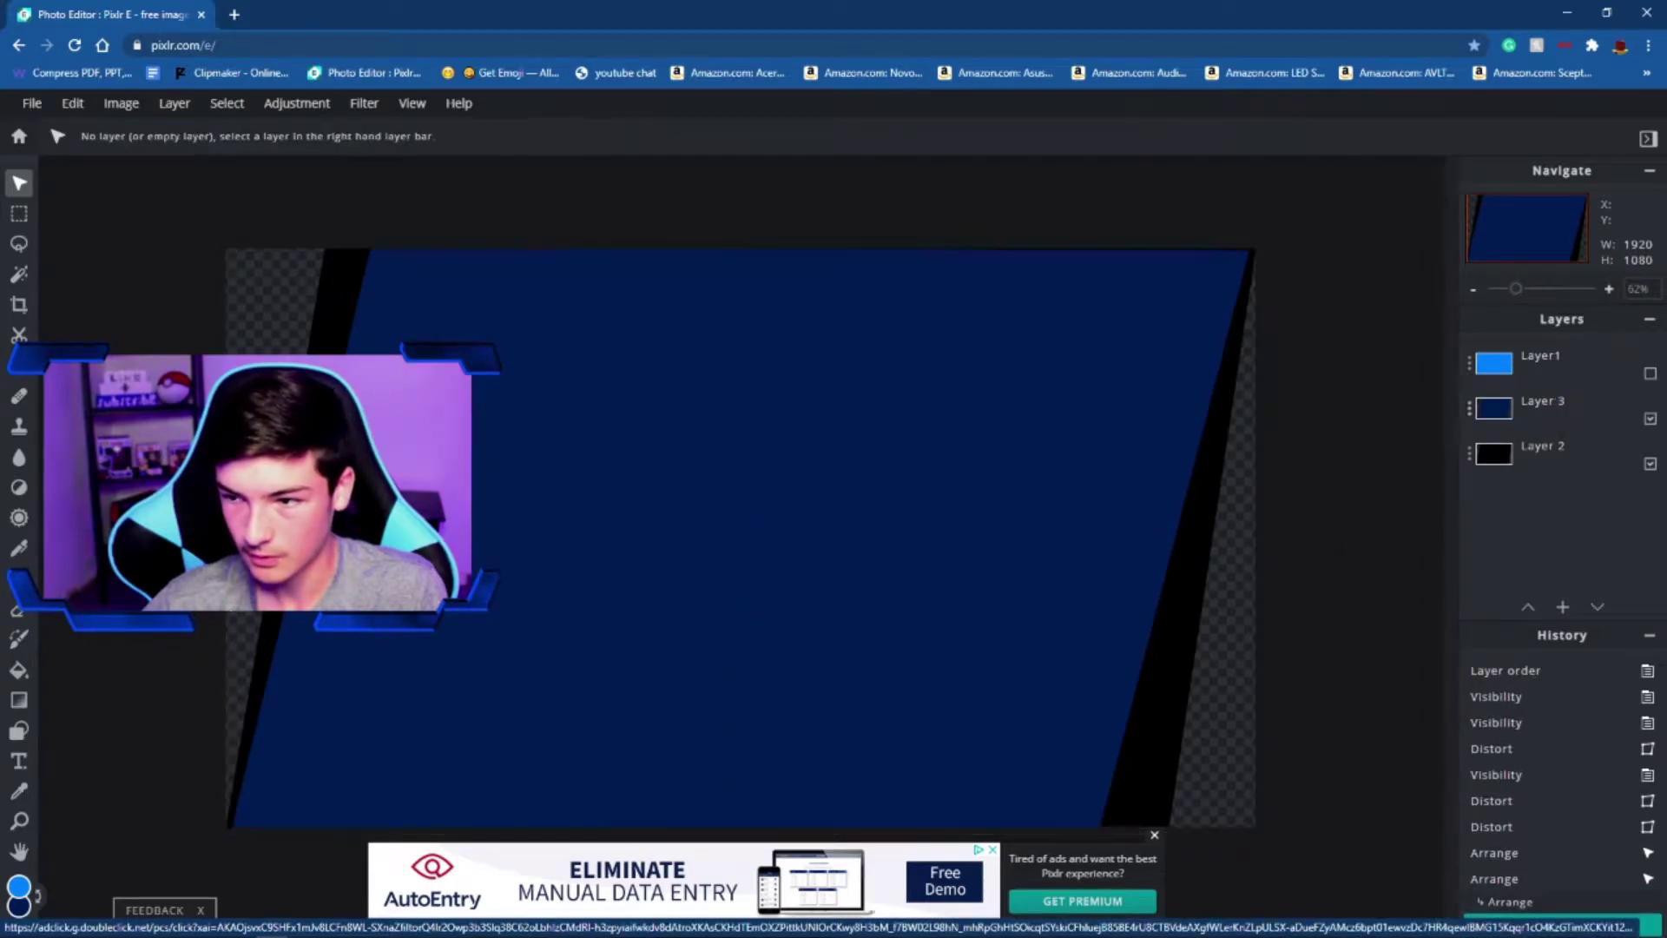
{"action": "left_click", "coordinate": [1012, 552]}
{"action": "left_click_drag", "start_coordinate": [1012, 552], "coordinate": [1012, 547]}
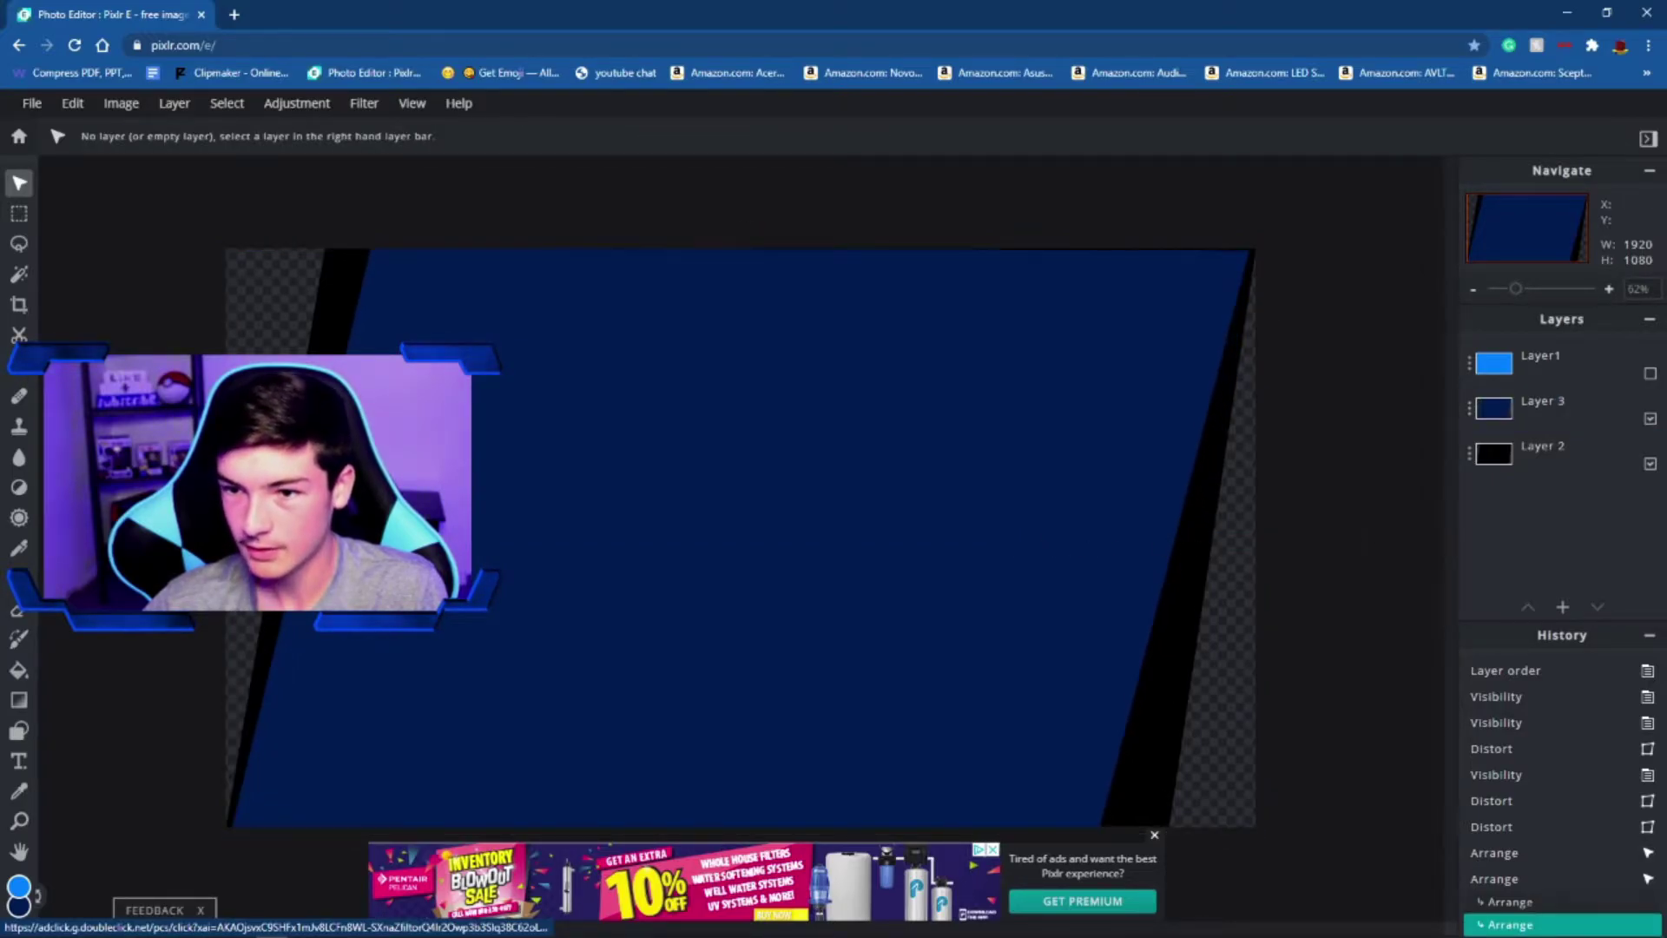
Free distort Layer 3 so its top-right corner sits just above and beyond the canvas corner, at an x of about 1923
{"action": "left_click", "coordinate": [72, 103]}
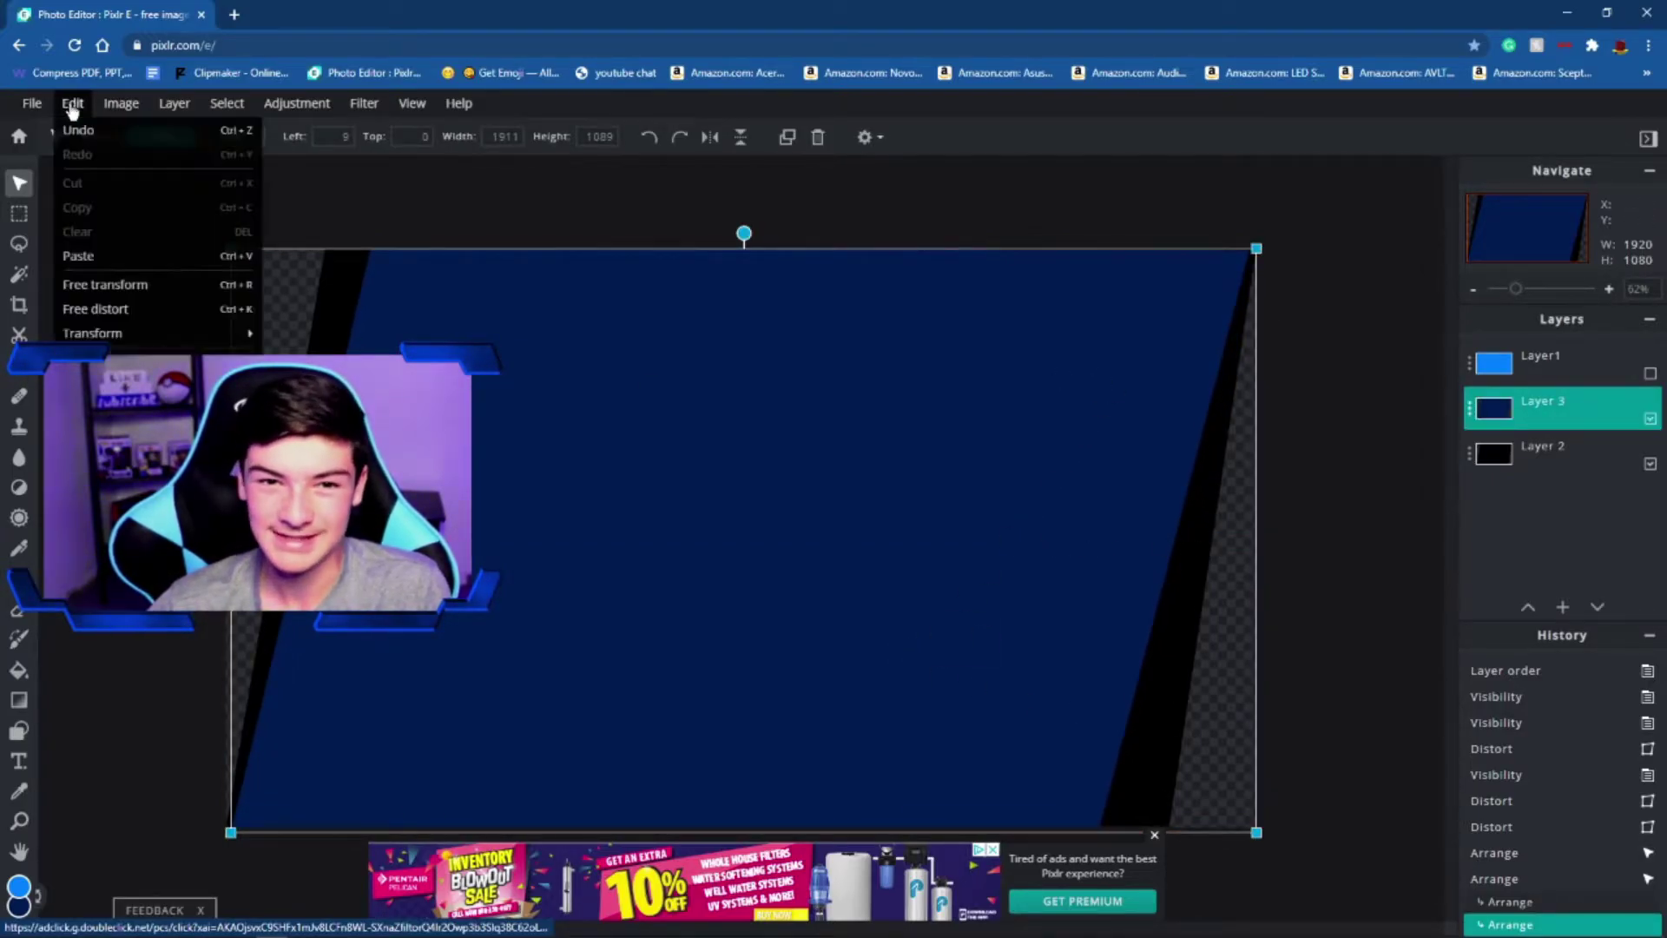
{"action": "left_click", "coordinate": [84, 313]}
{"action": "left_click_drag", "start_coordinate": [1254, 249], "coordinate": [1258, 244]}
{"action": "left_click", "coordinate": [1265, 247]}
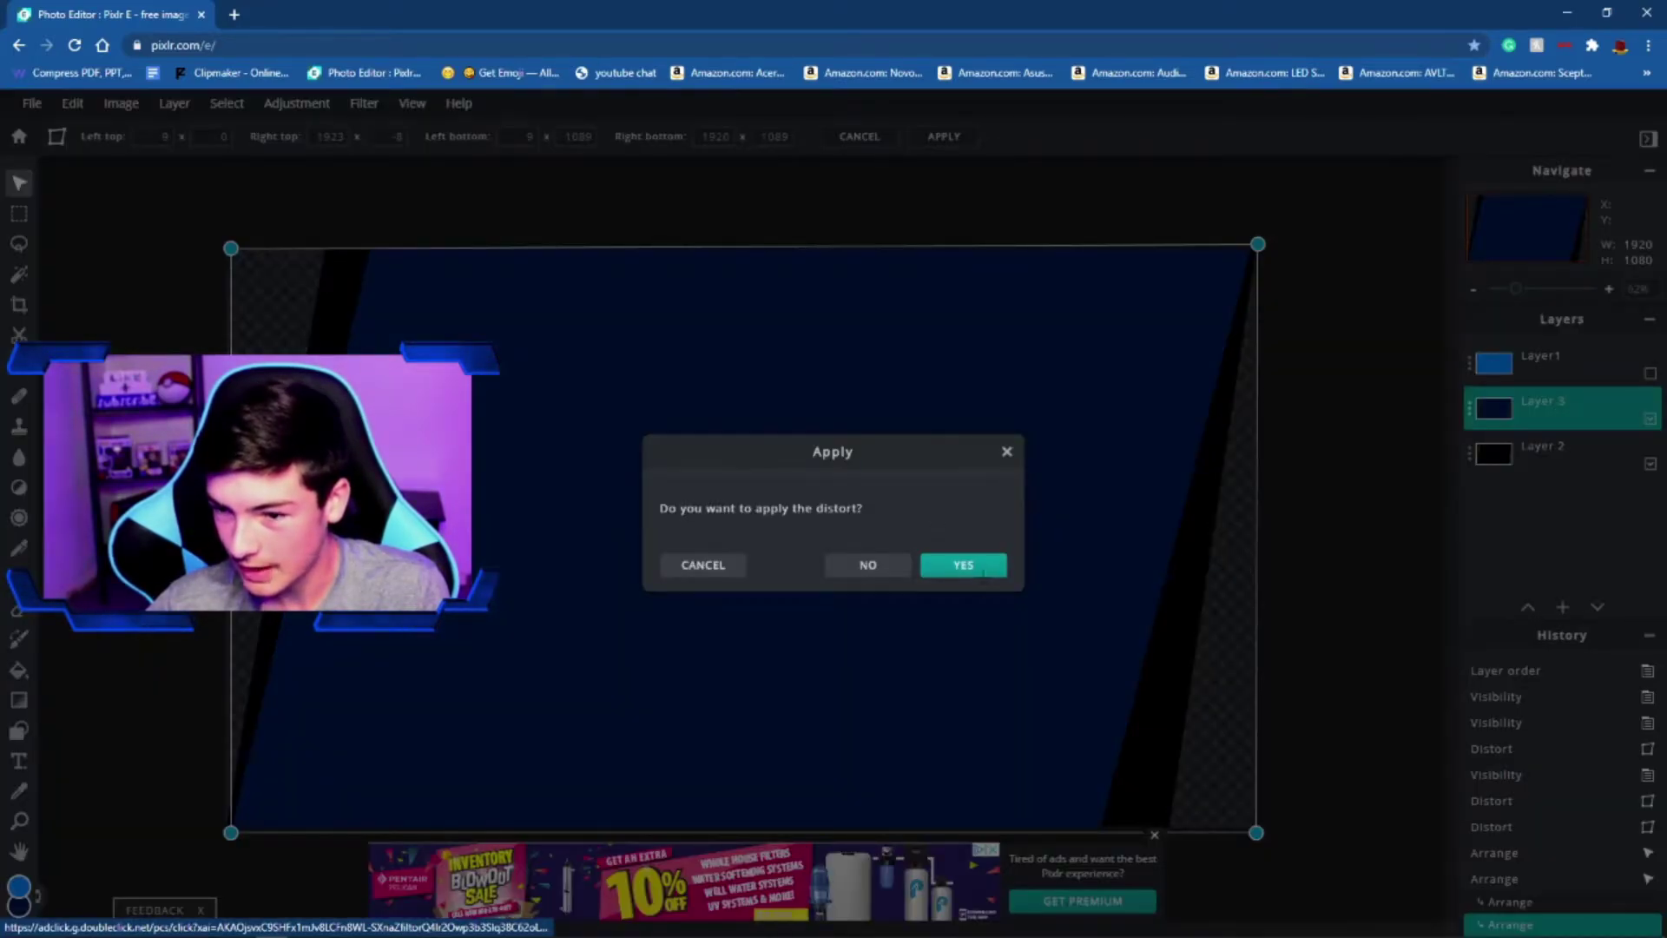
{"action": "left_click", "coordinate": [968, 564]}
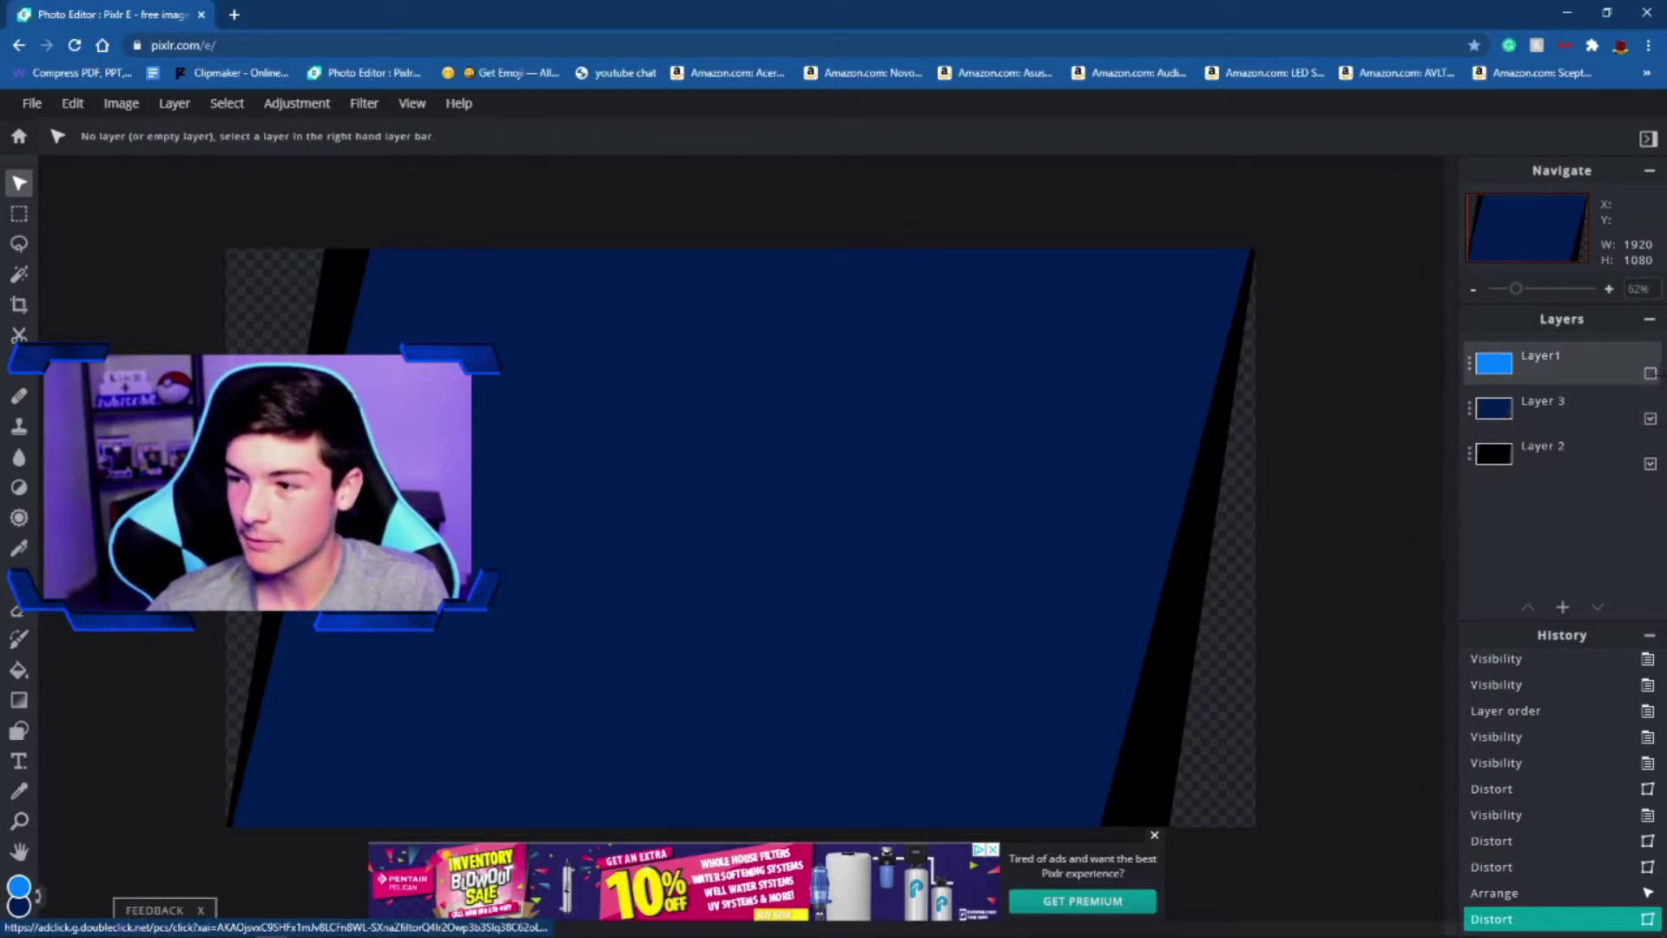
Show bright blue Layer1 and free distort it to about 349 x 0, 70 x 1080 and 1532 x 1075, with its top-right corner moved inward
{"action": "left_click", "coordinate": [1650, 374]}
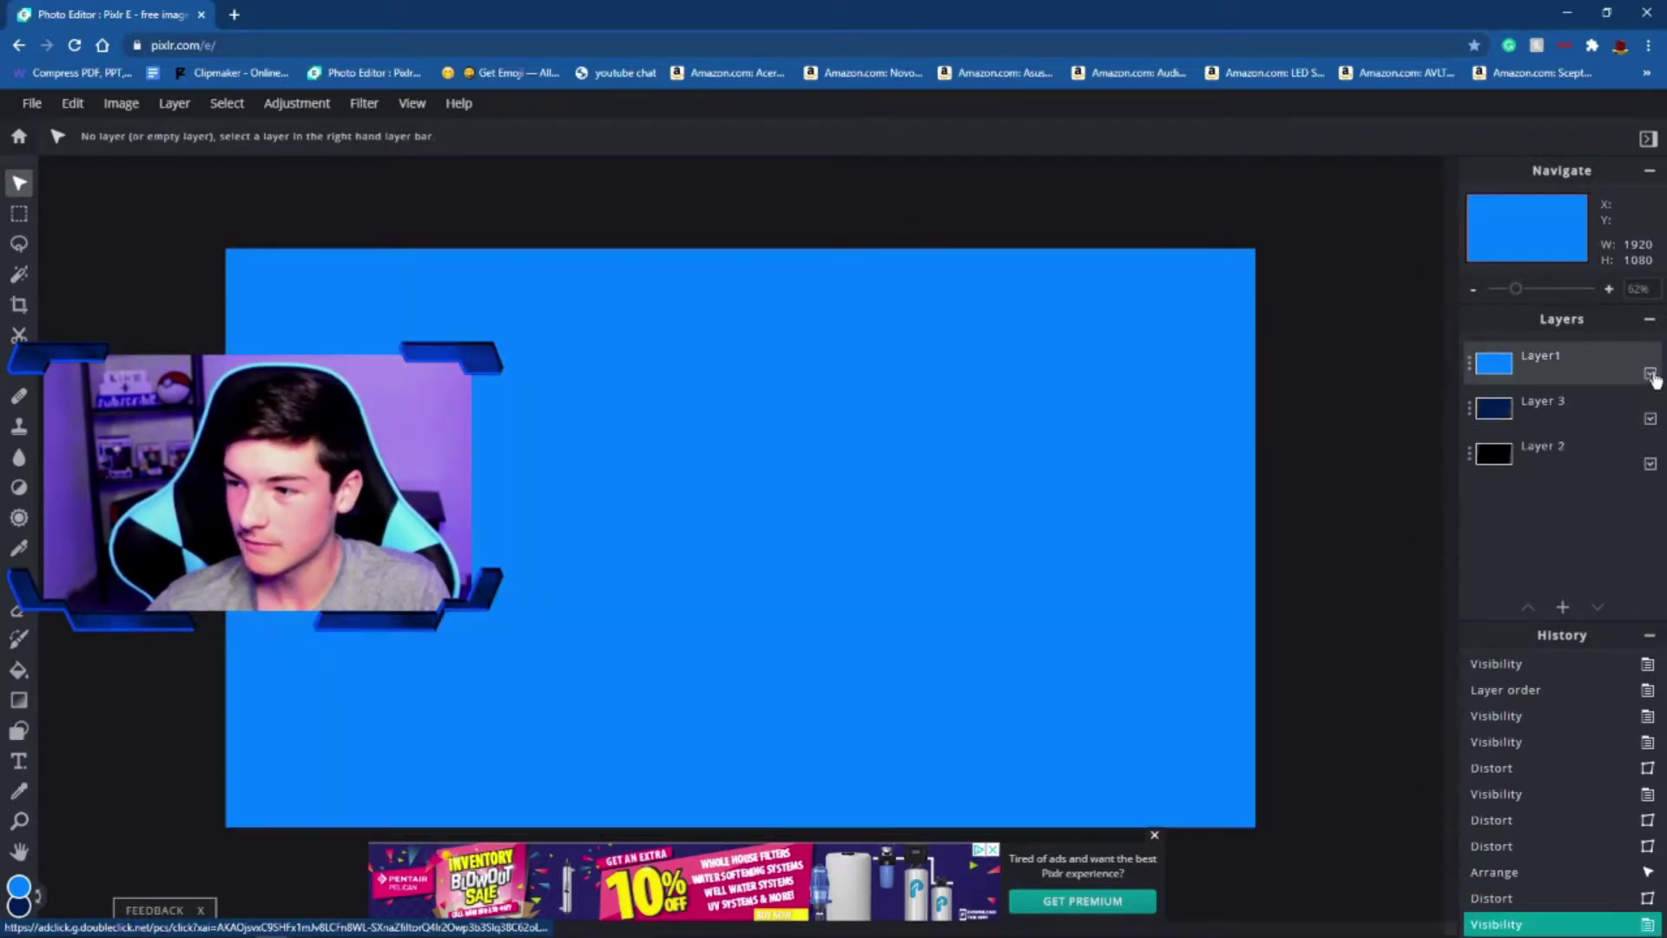
{"action": "left_click", "coordinate": [283, 266]}
{"action": "left_click", "coordinate": [72, 102]}
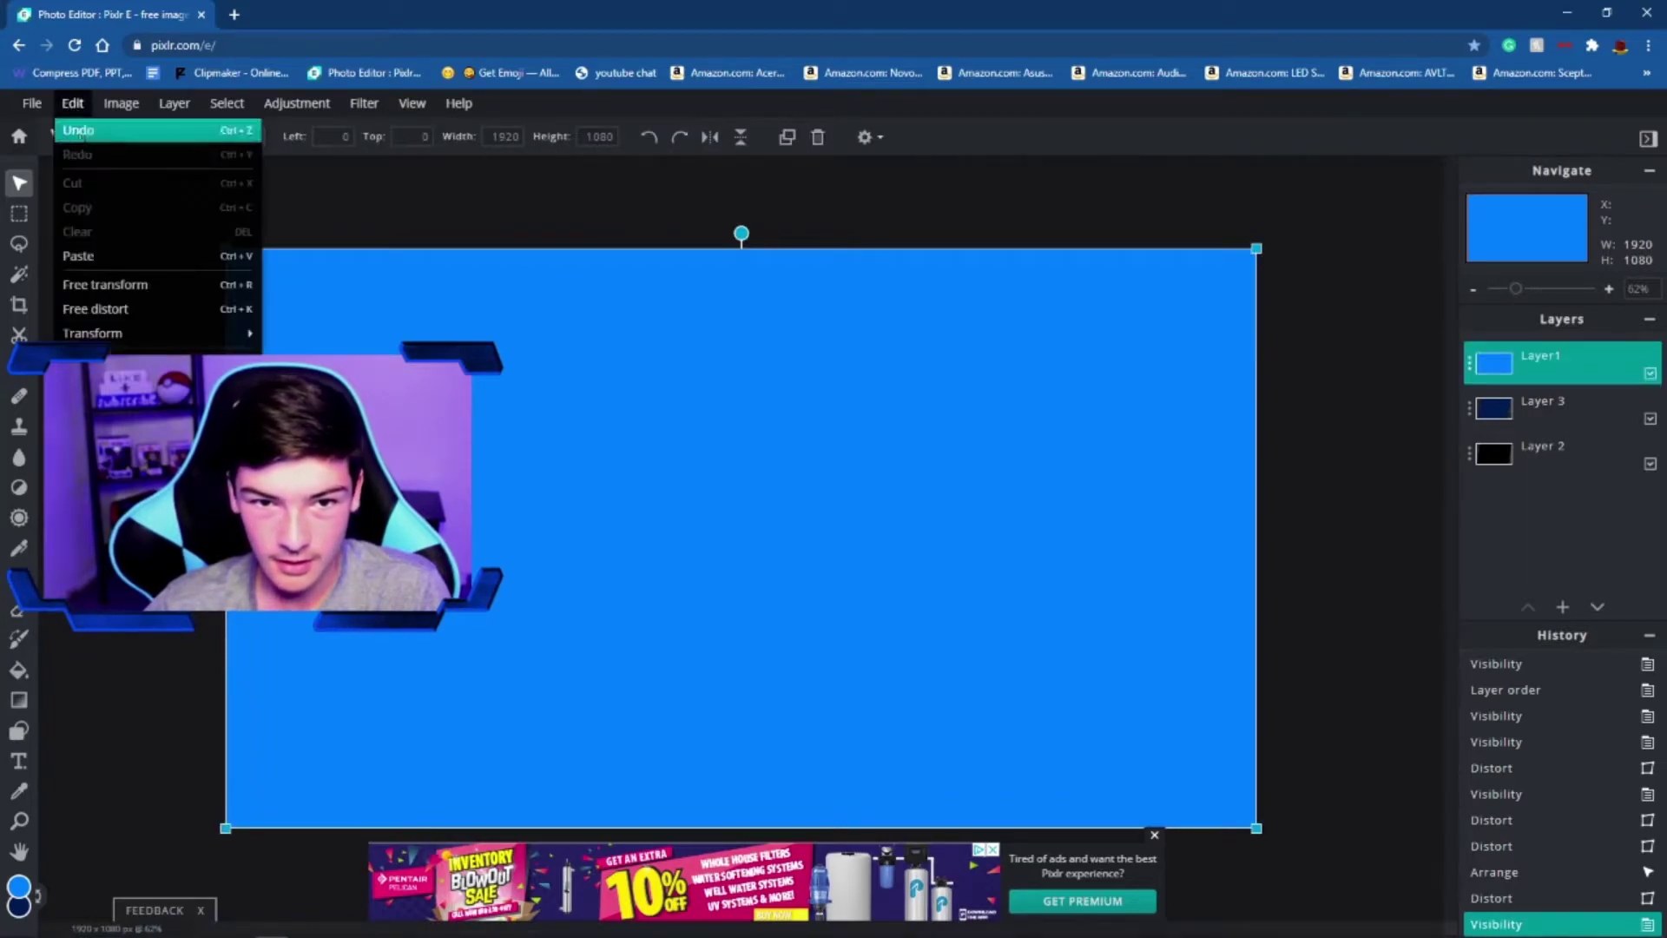
{"action": "left_click", "coordinate": [96, 308]}
{"action": "left_click_drag", "start_coordinate": [226, 249], "coordinate": [413, 249]}
{"action": "left_click_drag", "start_coordinate": [226, 828], "coordinate": [263, 831]}
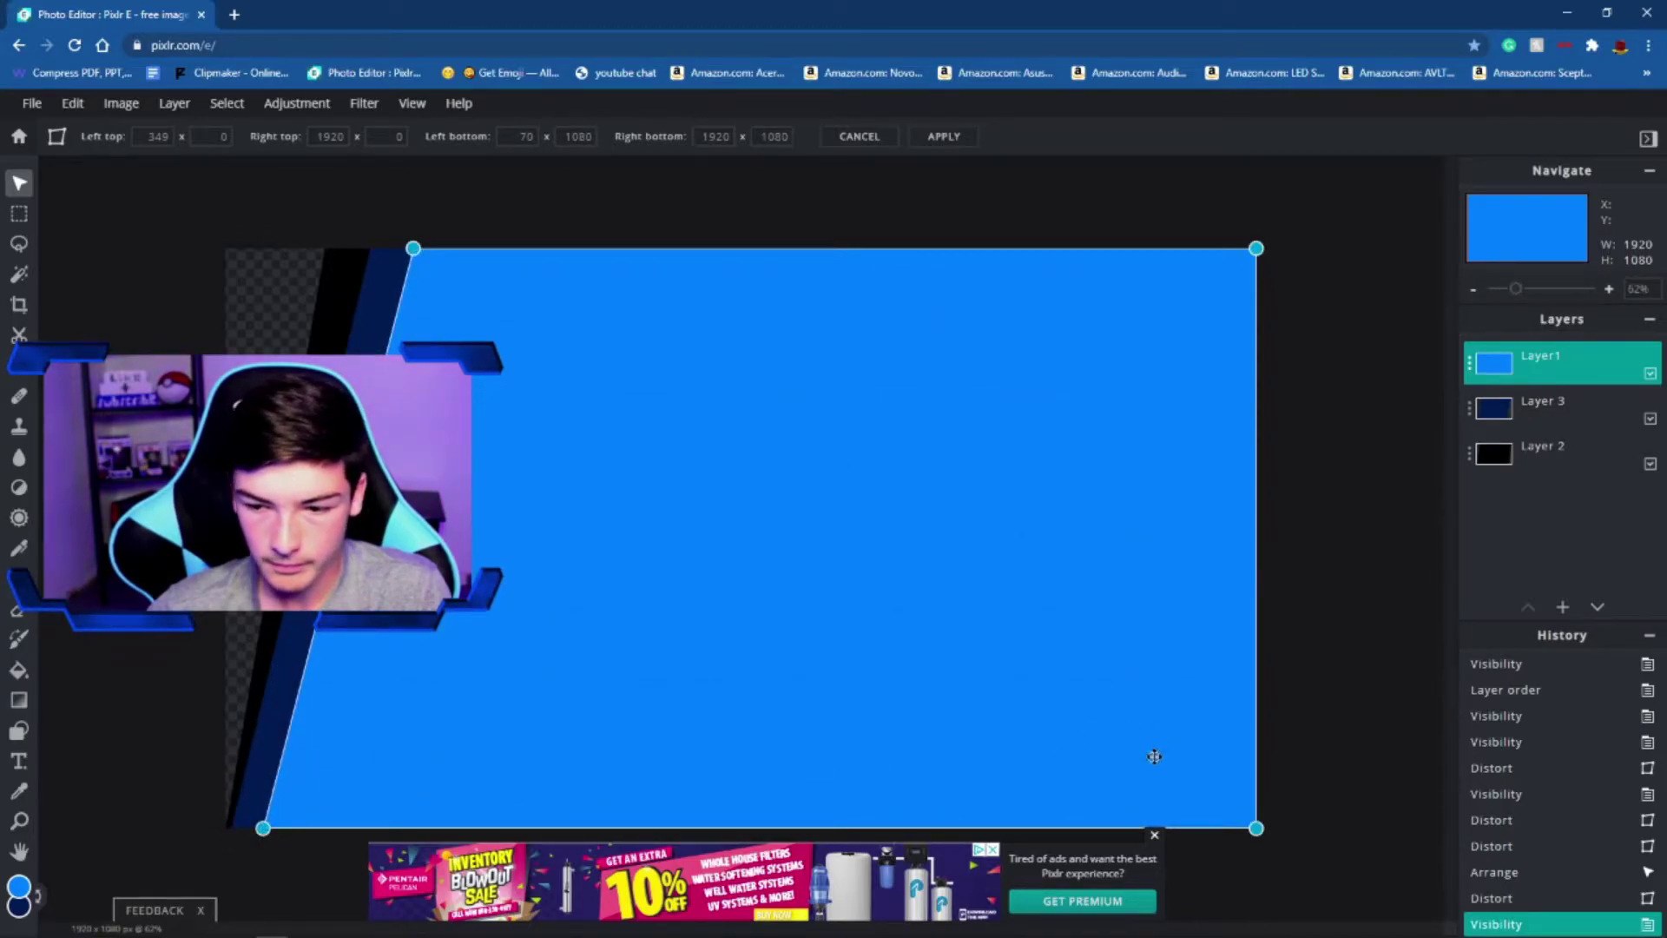
{"action": "left_click_drag", "start_coordinate": [1257, 827], "coordinate": [1050, 826]}
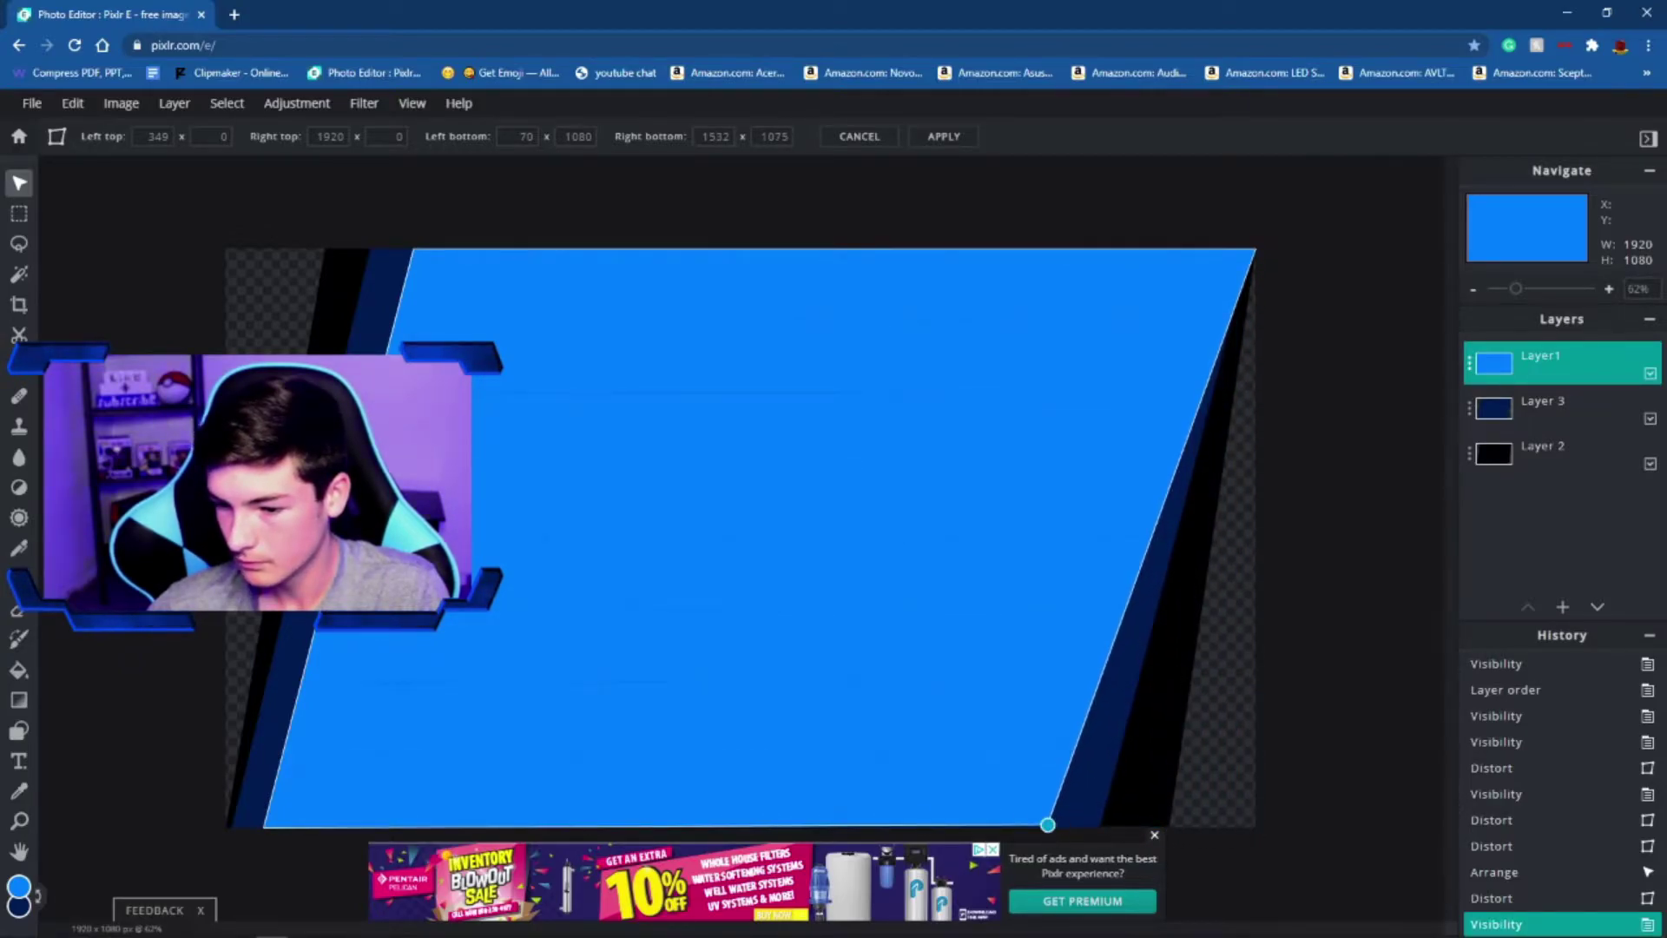
{"action": "left_click_drag", "start_coordinate": [1255, 251], "coordinate": [1203, 250]}
{"action": "key", "text": "Return"}
{"action": "left_click", "coordinate": [999, 569]}
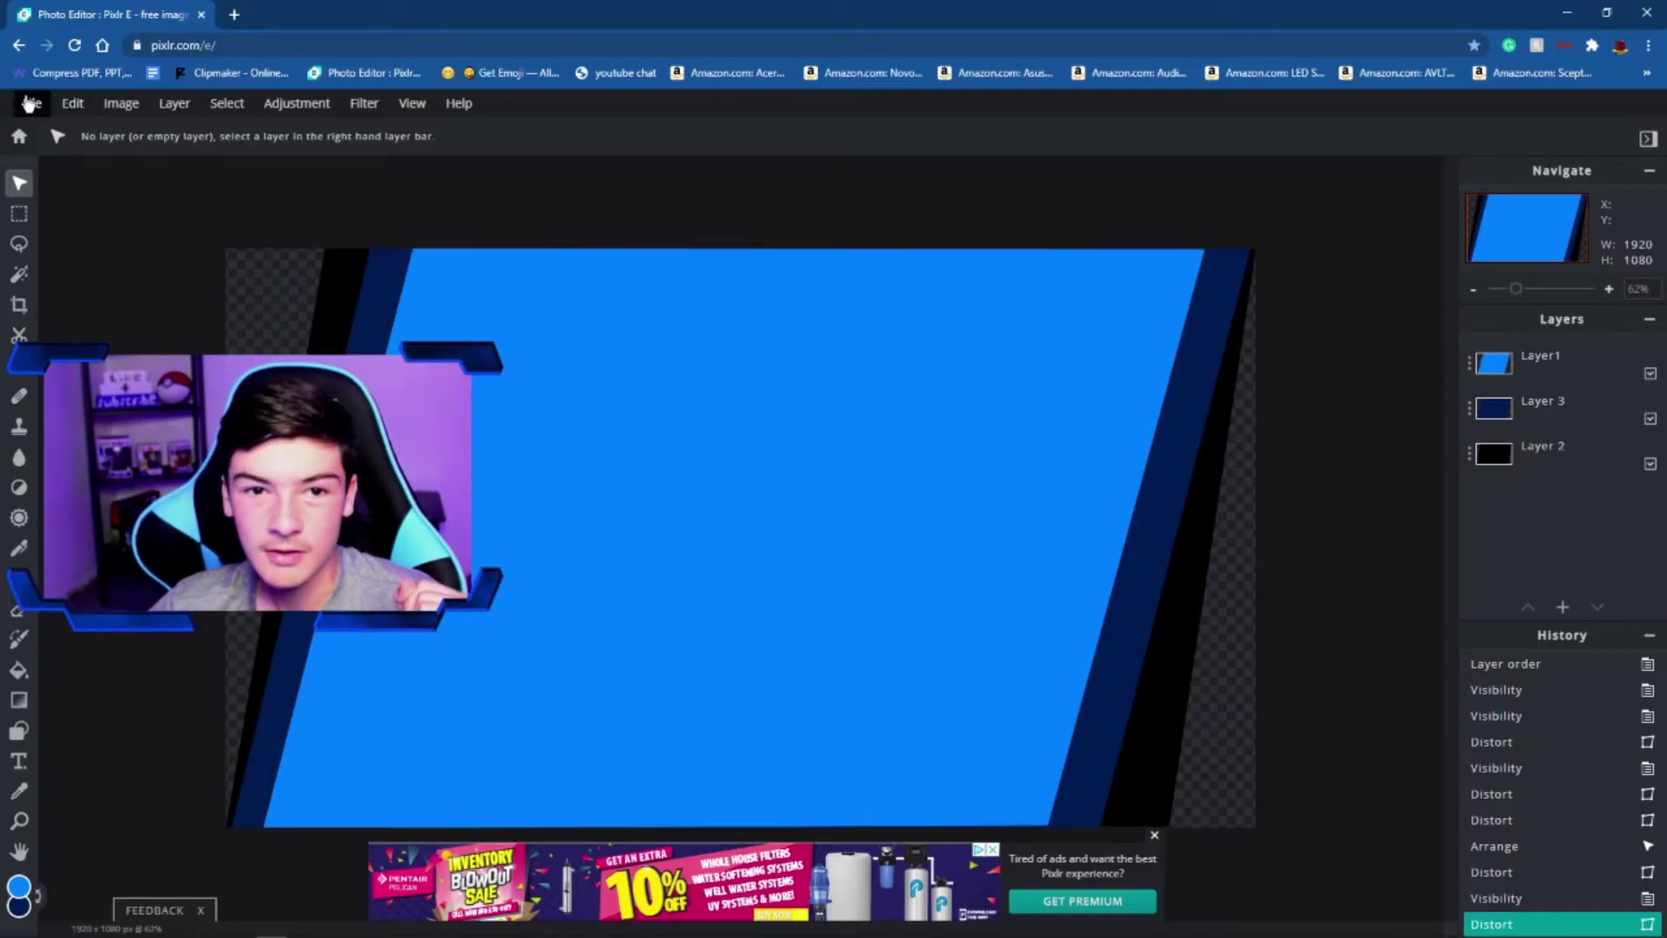
Save the image as a 1920 x 1080 PNG named "Transition background" and close the save dialog
{"action": "left_click", "coordinate": [31, 102]}
{"action": "left_click", "coordinate": [69, 259]}
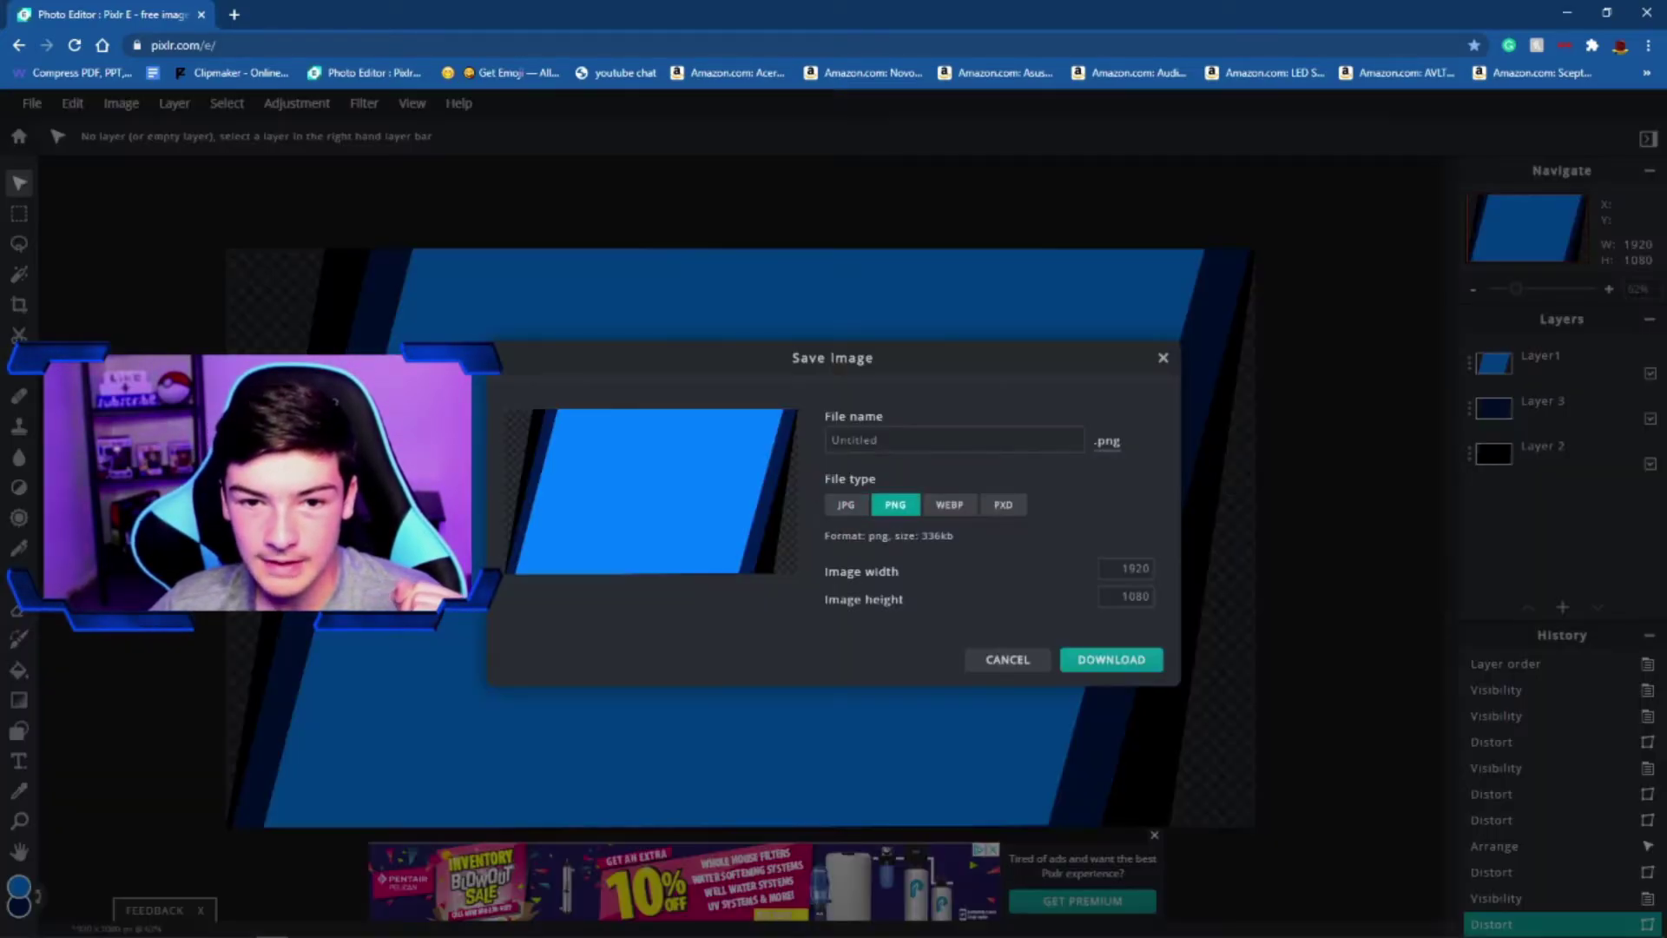
{"action": "left_click", "coordinate": [902, 439]}
{"action": "key", "text": "BackSpace"}
{"action": "key", "text": "BackSpace"}
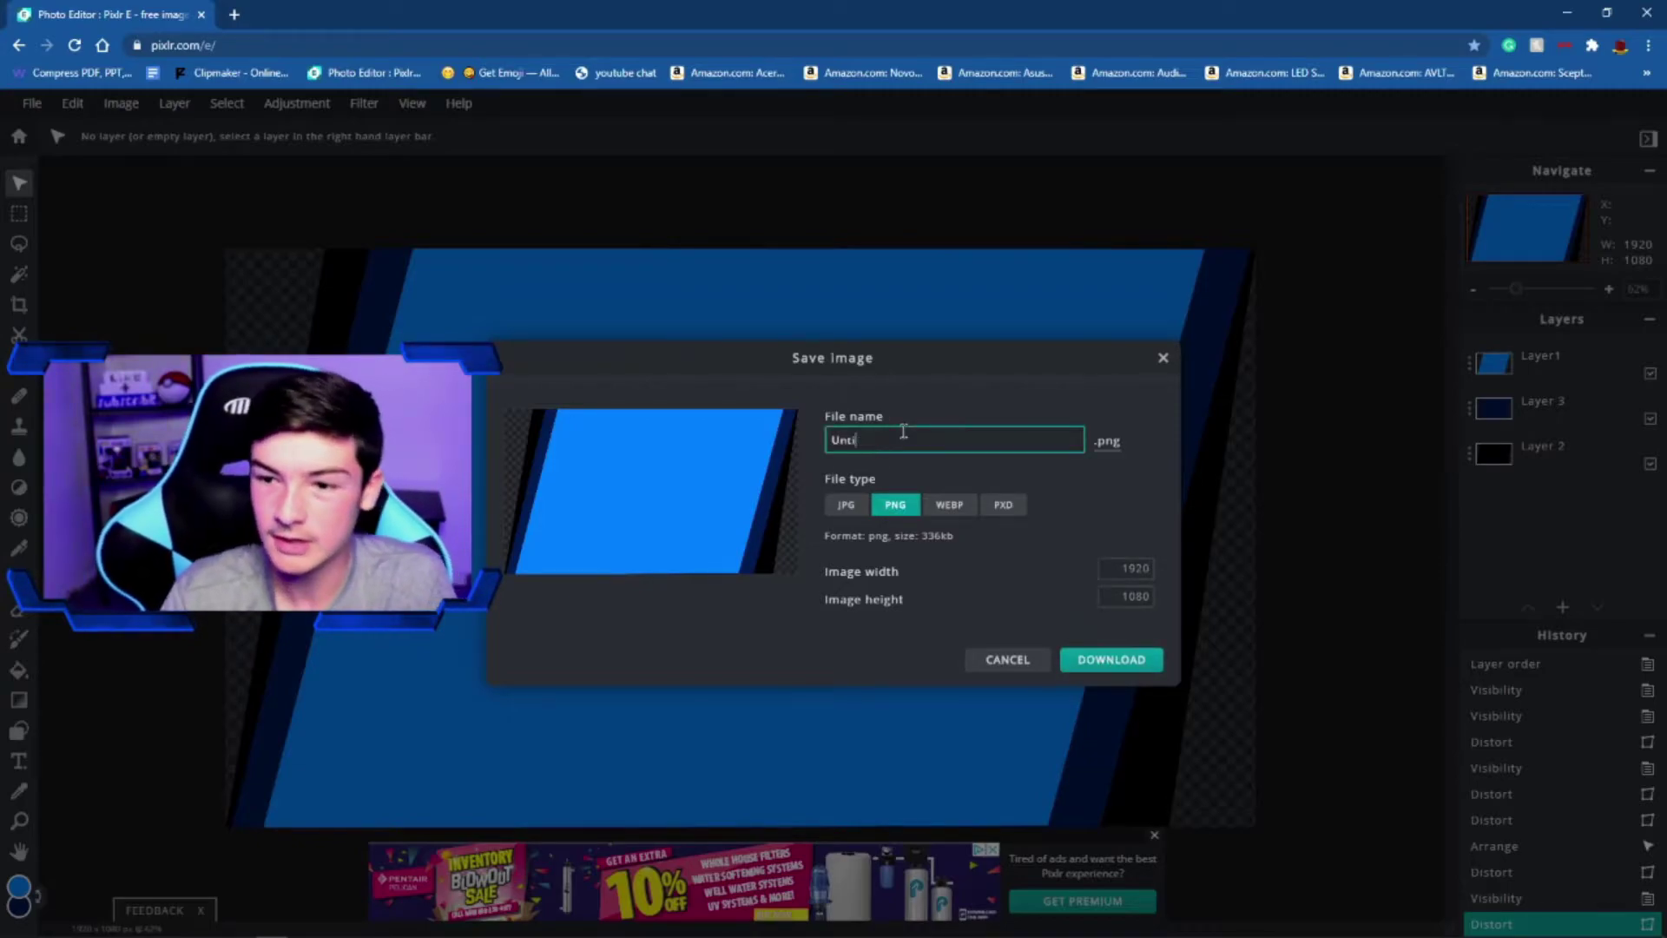
{"action": "type", "text": "Tran"}
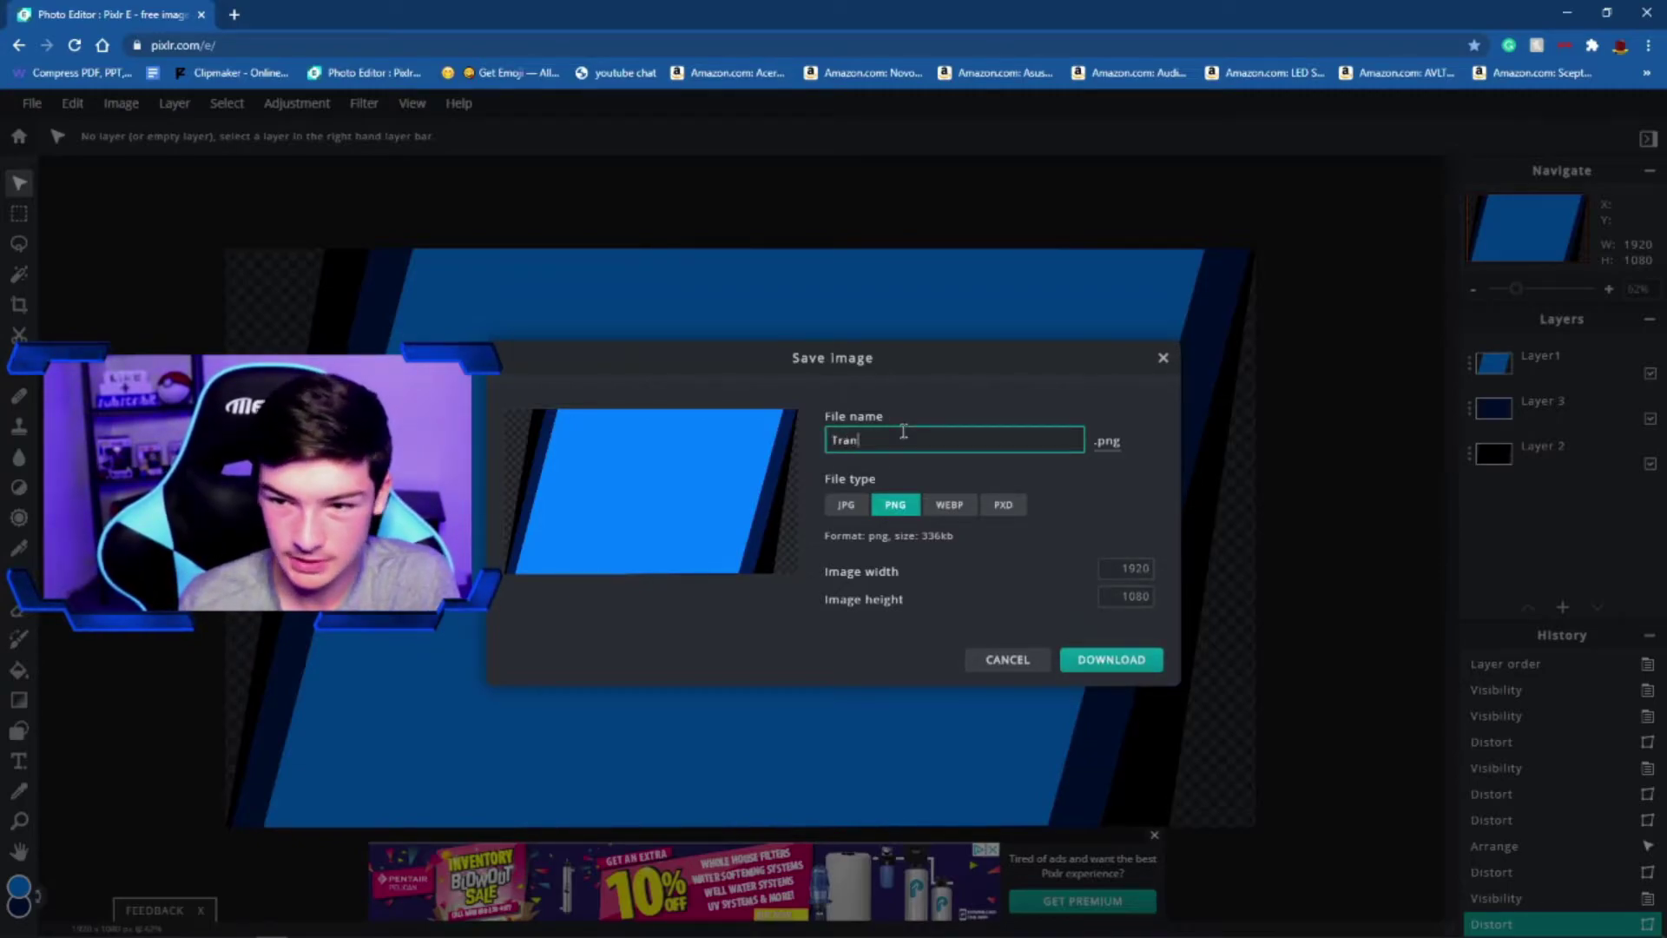
{"action": "type", "text": "sition "}
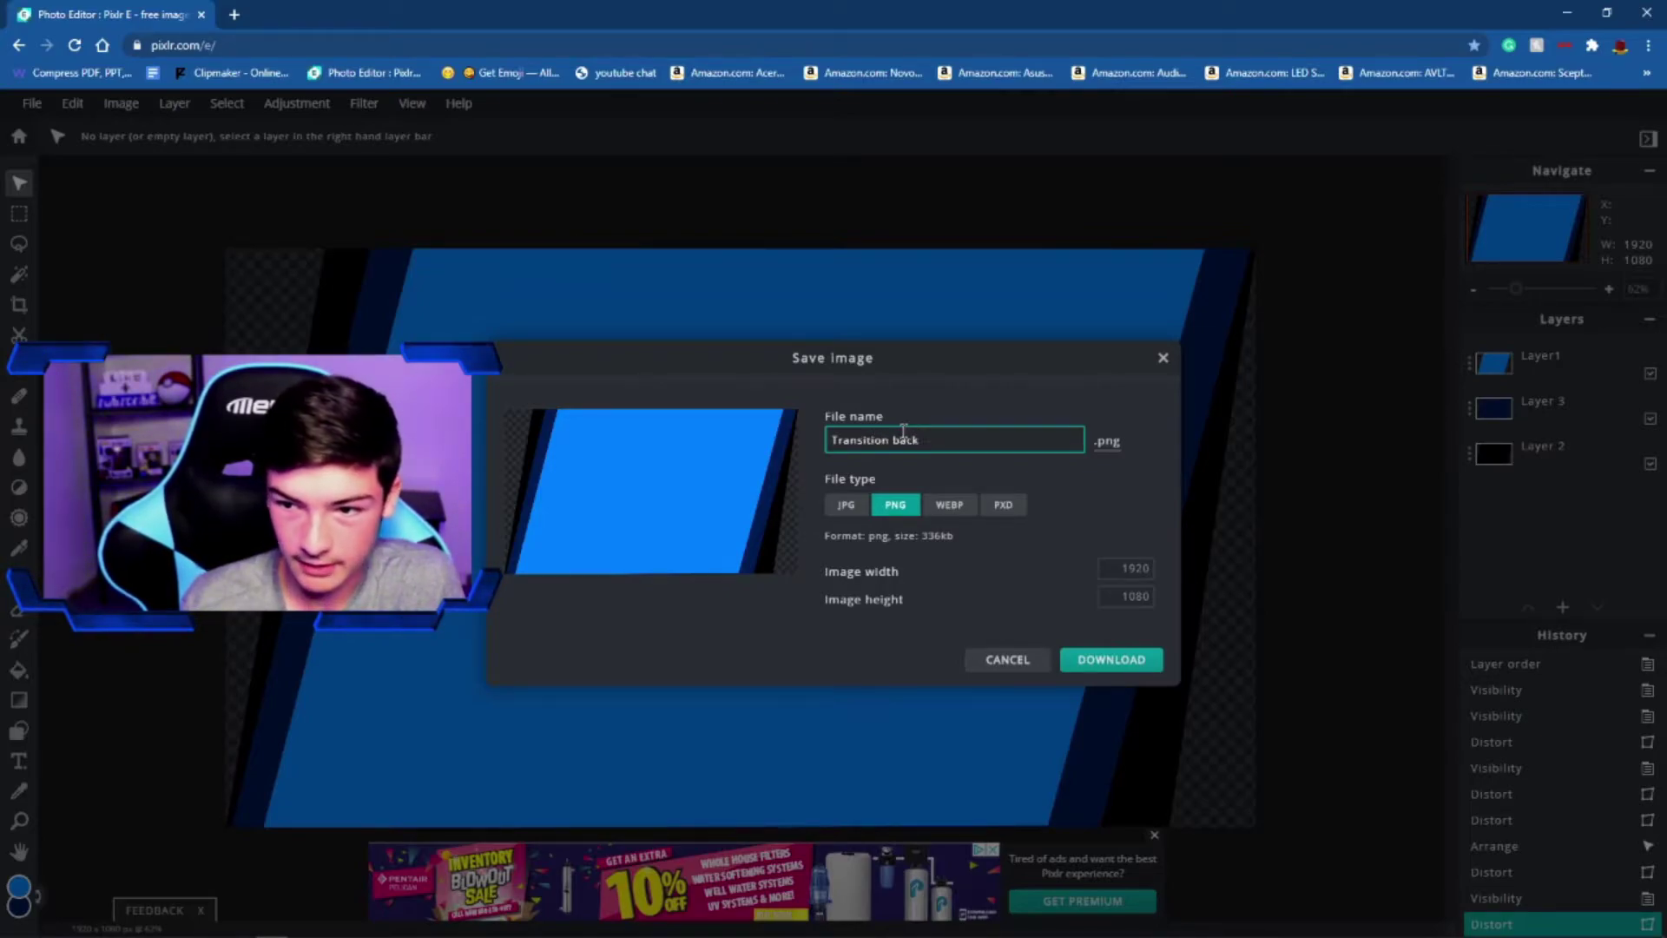
{"action": "type", "text": "background"}
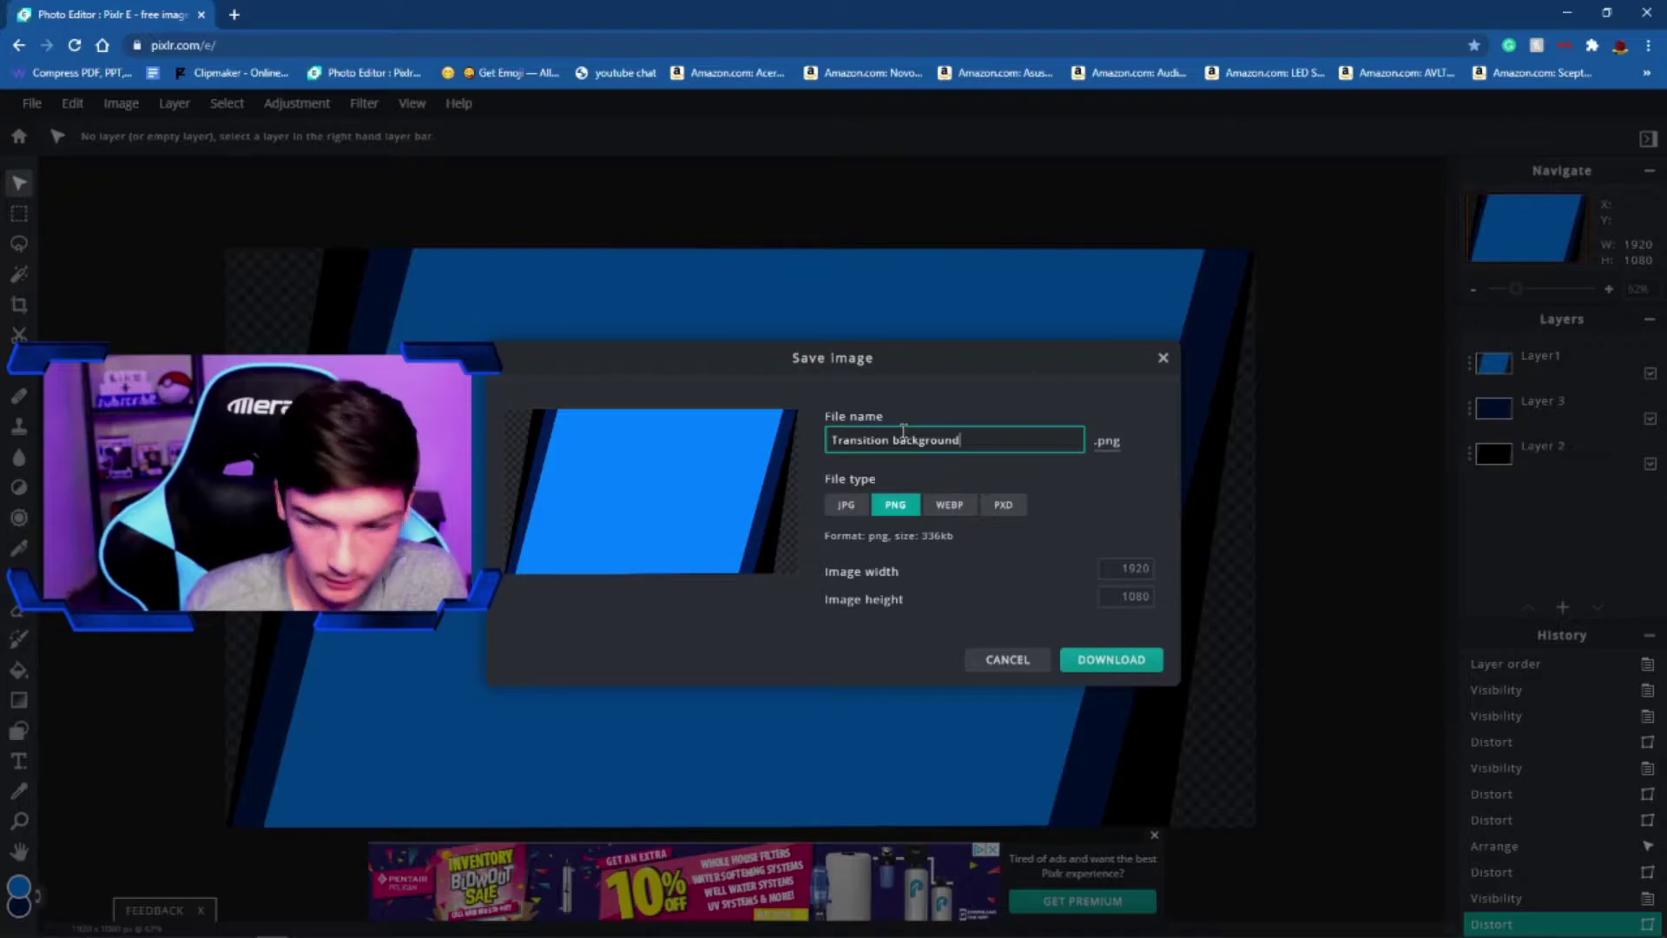
{"action": "left_click", "coordinate": [1088, 665]}
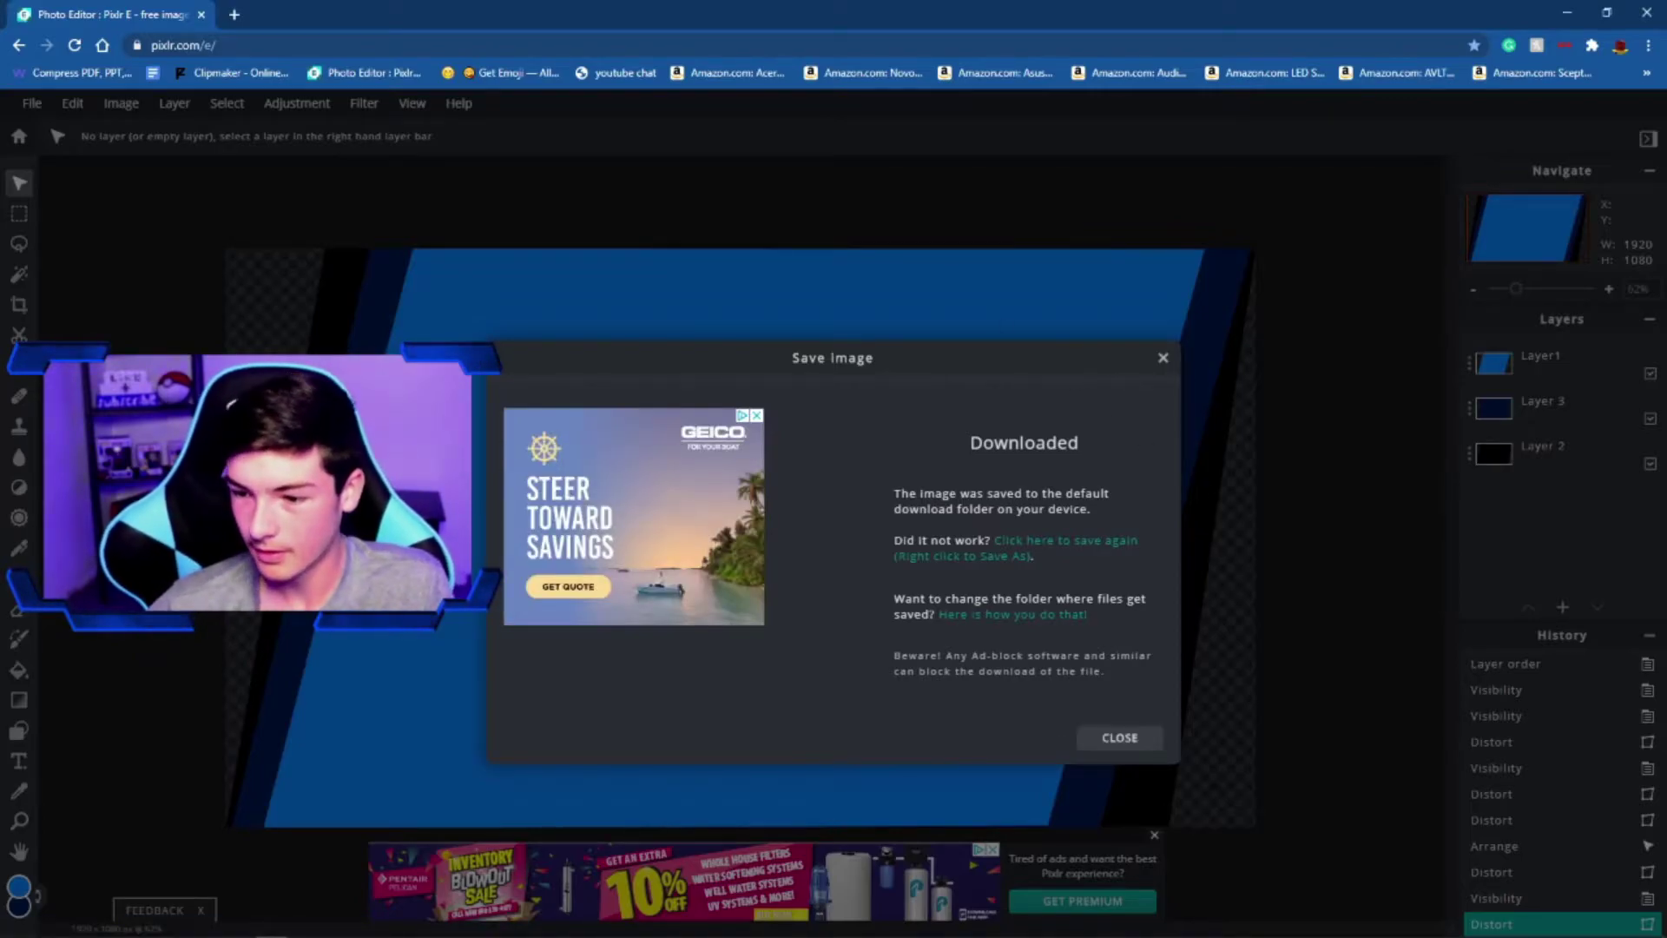
{"action": "left_click", "coordinate": [1120, 740]}
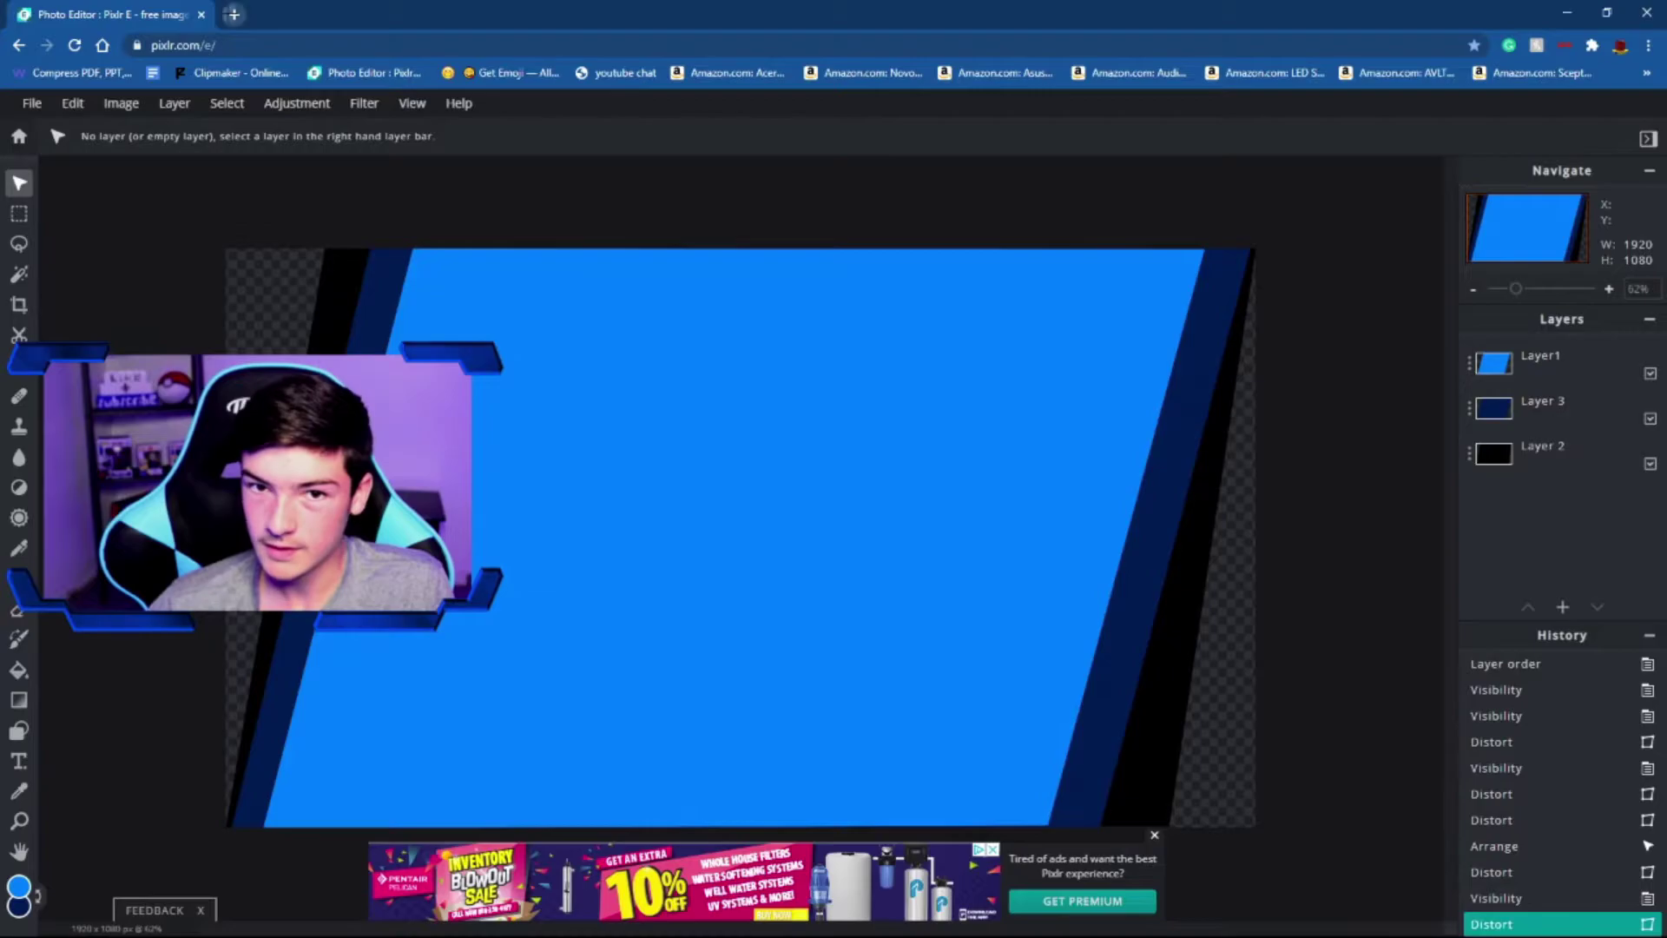
Search the web for "davinci resolve free download" in a new browser tab
{"action": "left_click", "coordinate": [234, 14]}
{"action": "type", "text": "di"}
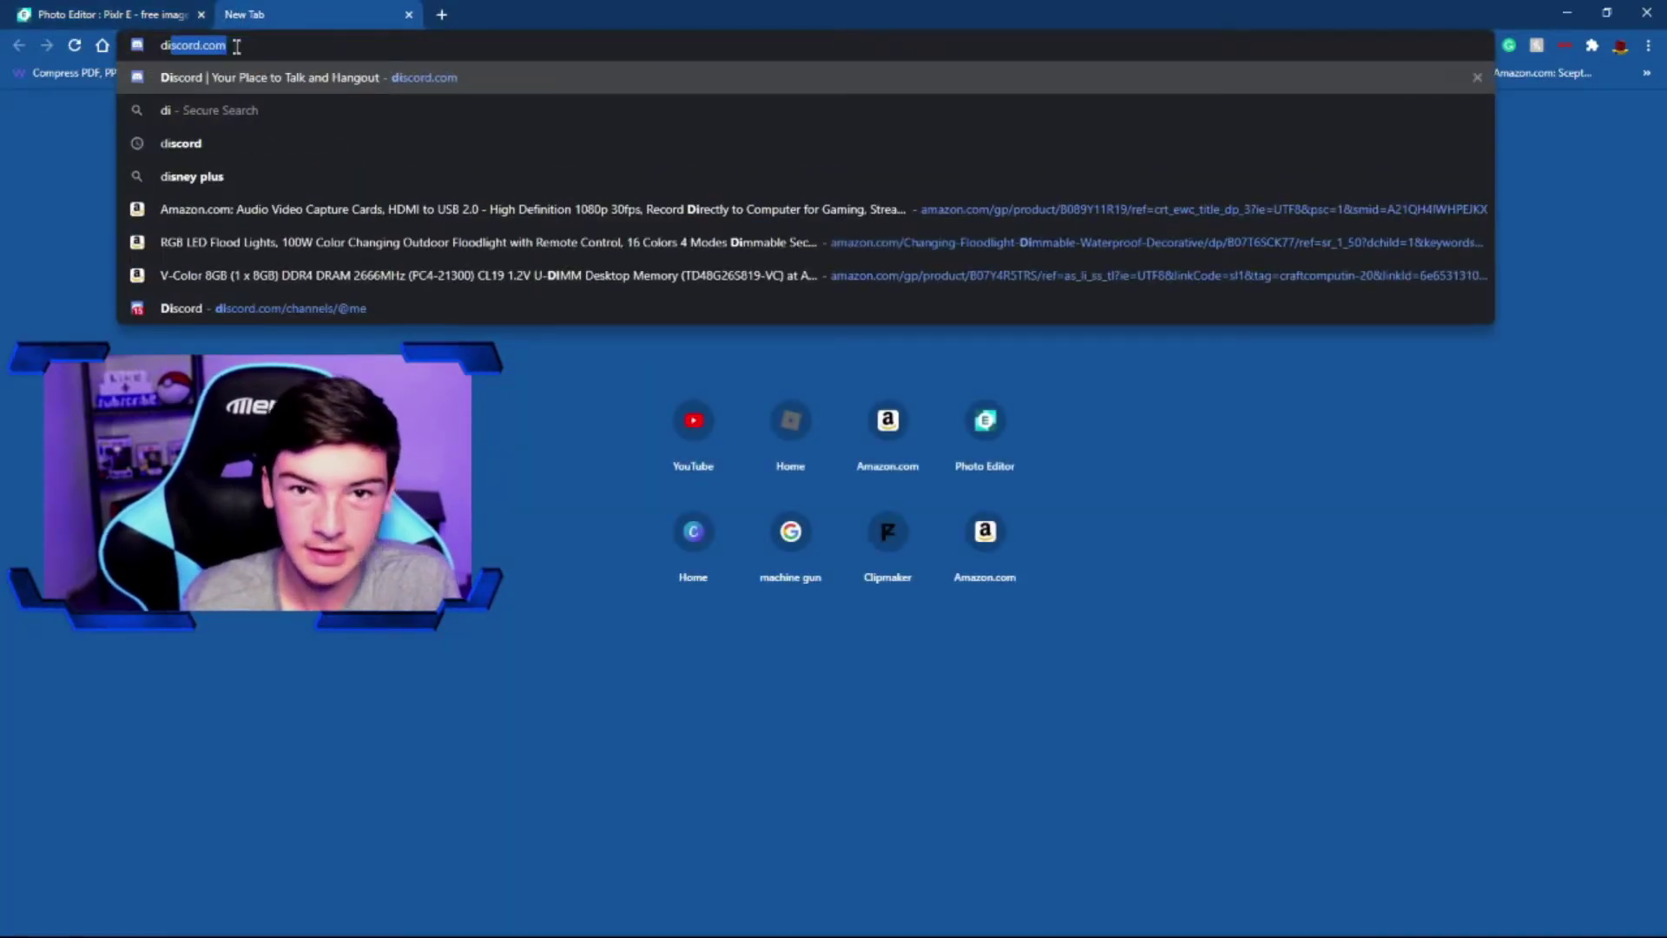
{"action": "type", "text": "vin"}
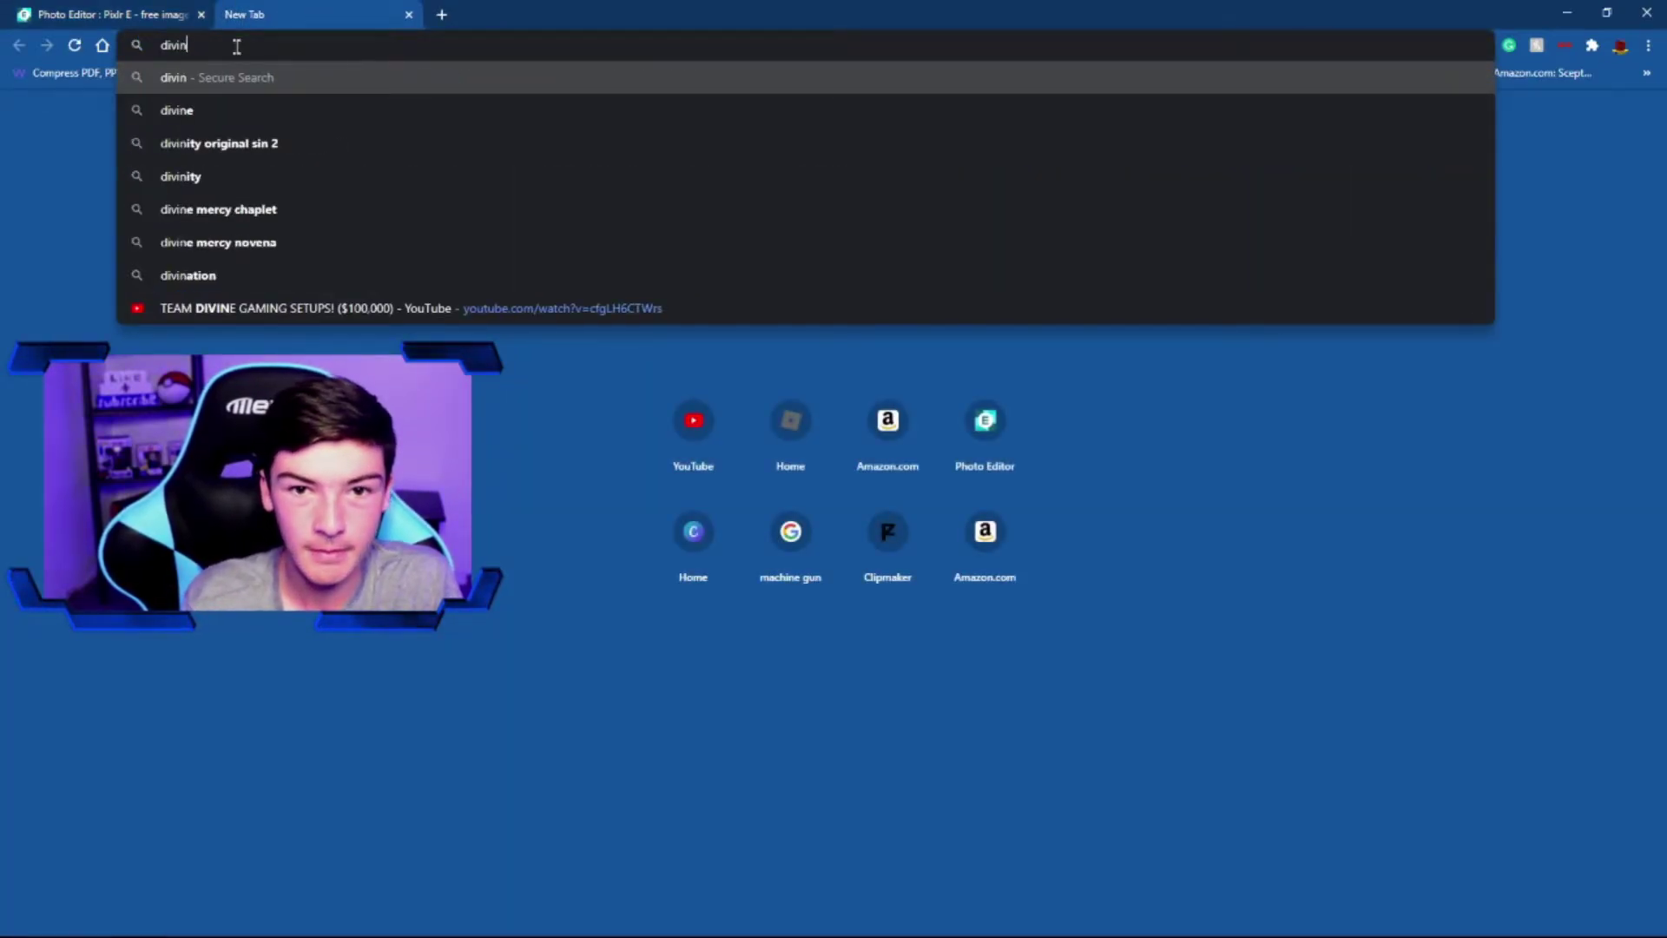
{"action": "type", "text": "cia e"}
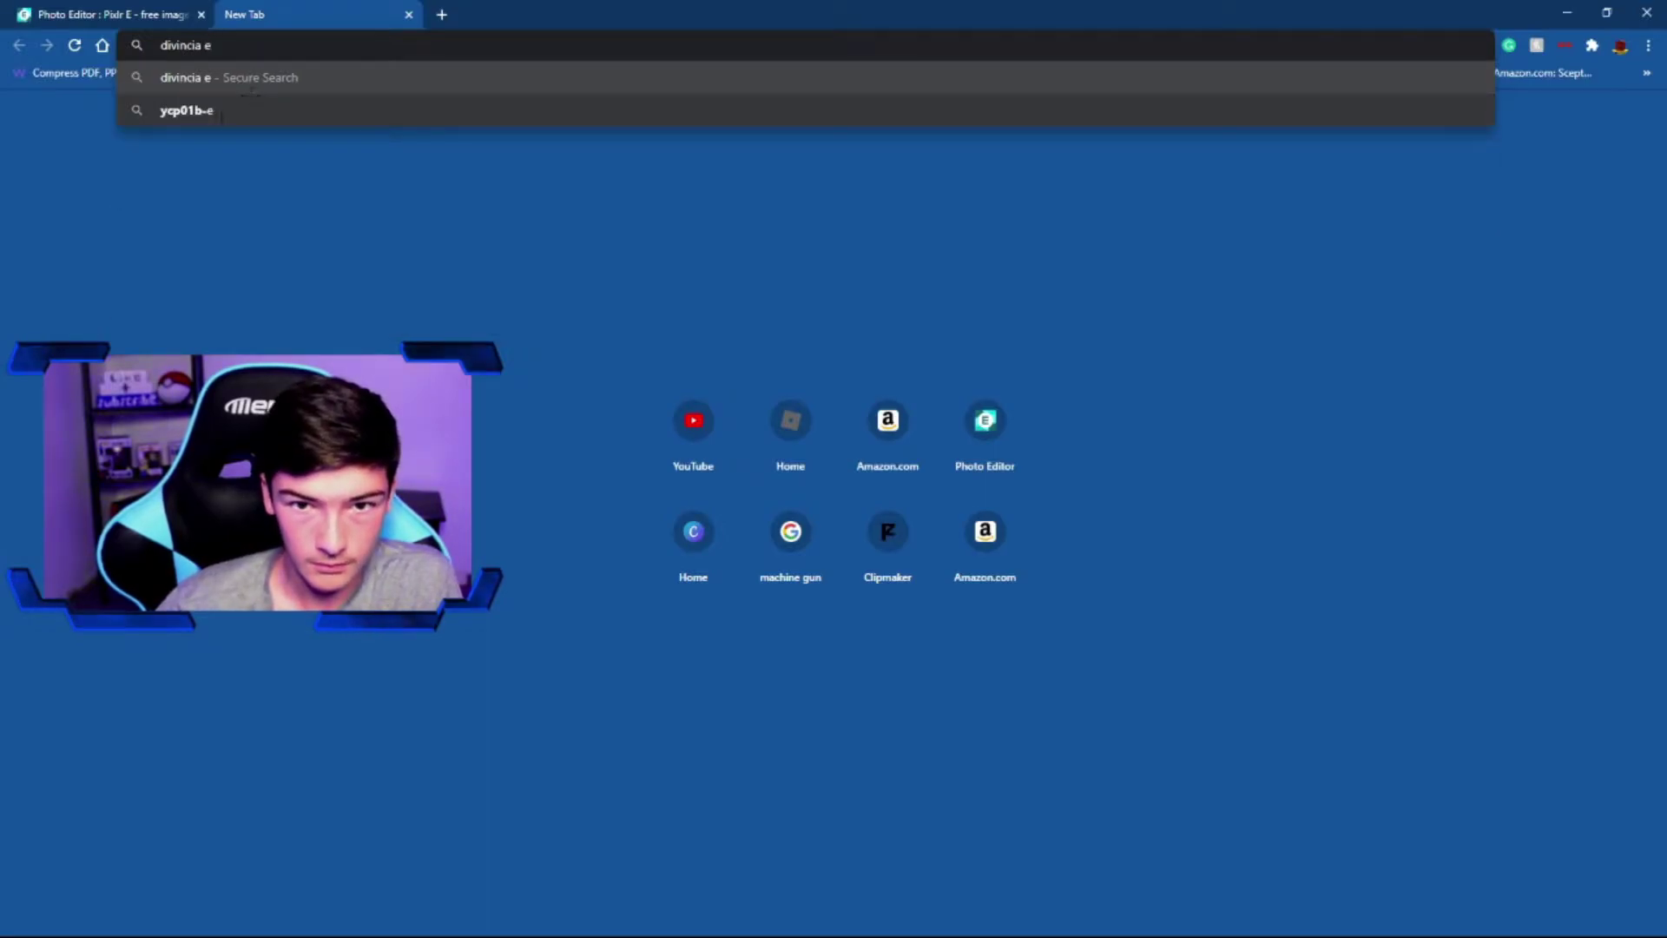
{"action": "key", "text": "BackSpace"}
{"action": "type", "text": "res"}
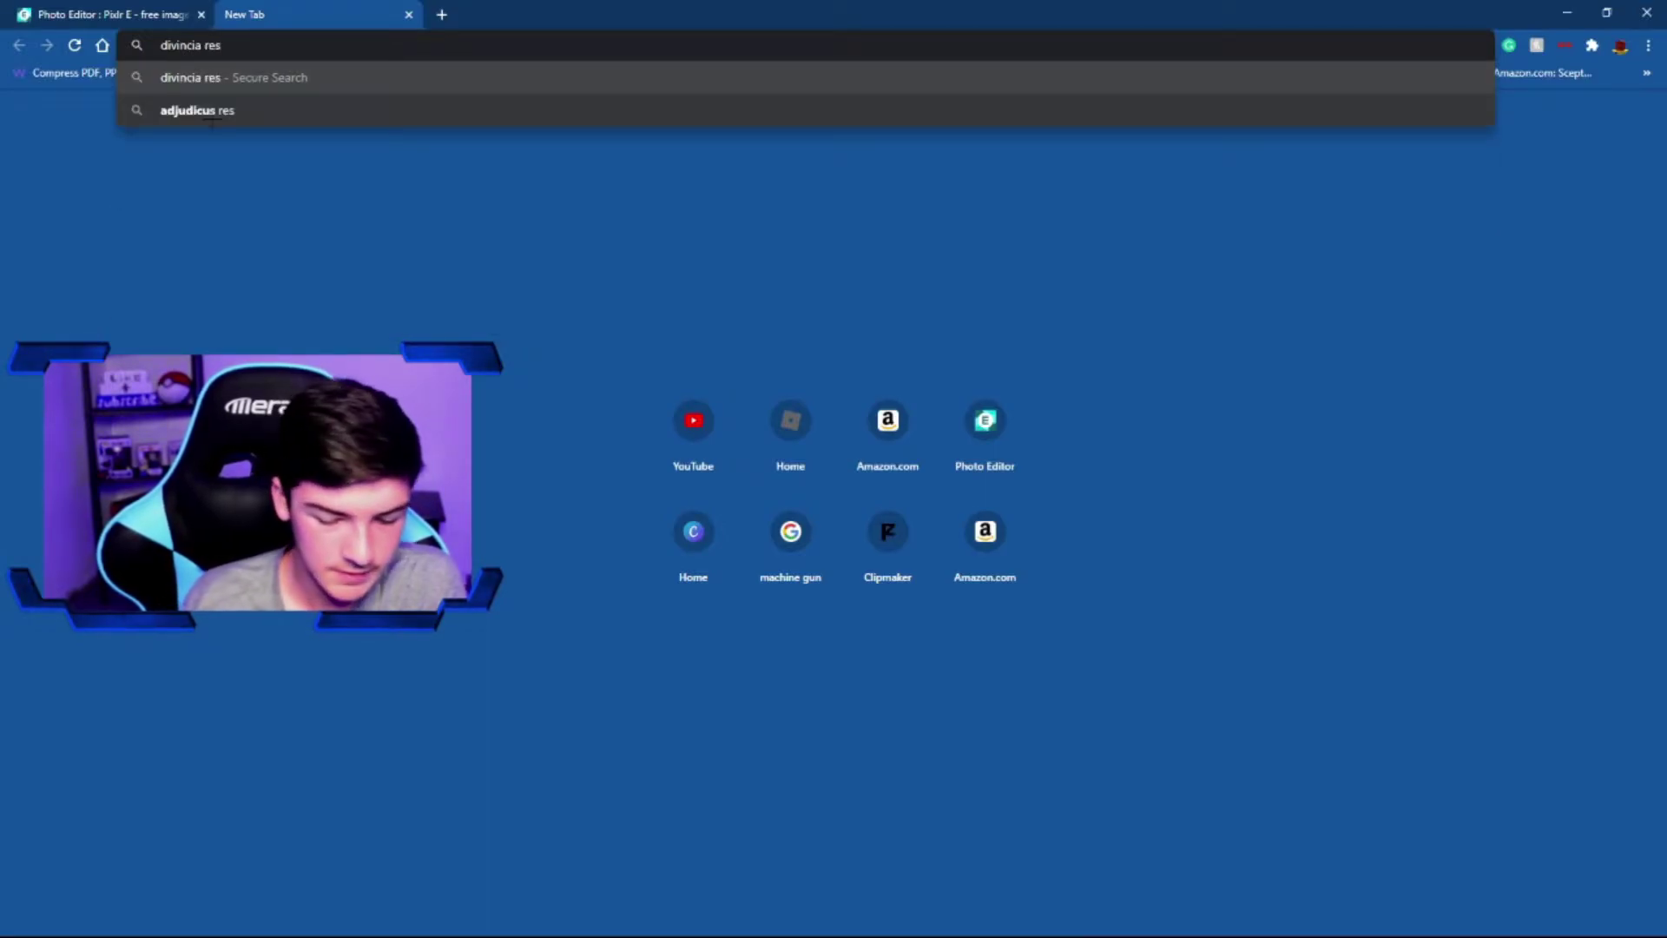
{"action": "type", "text": "olve"}
{"action": "left_click", "coordinate": [264, 184]}
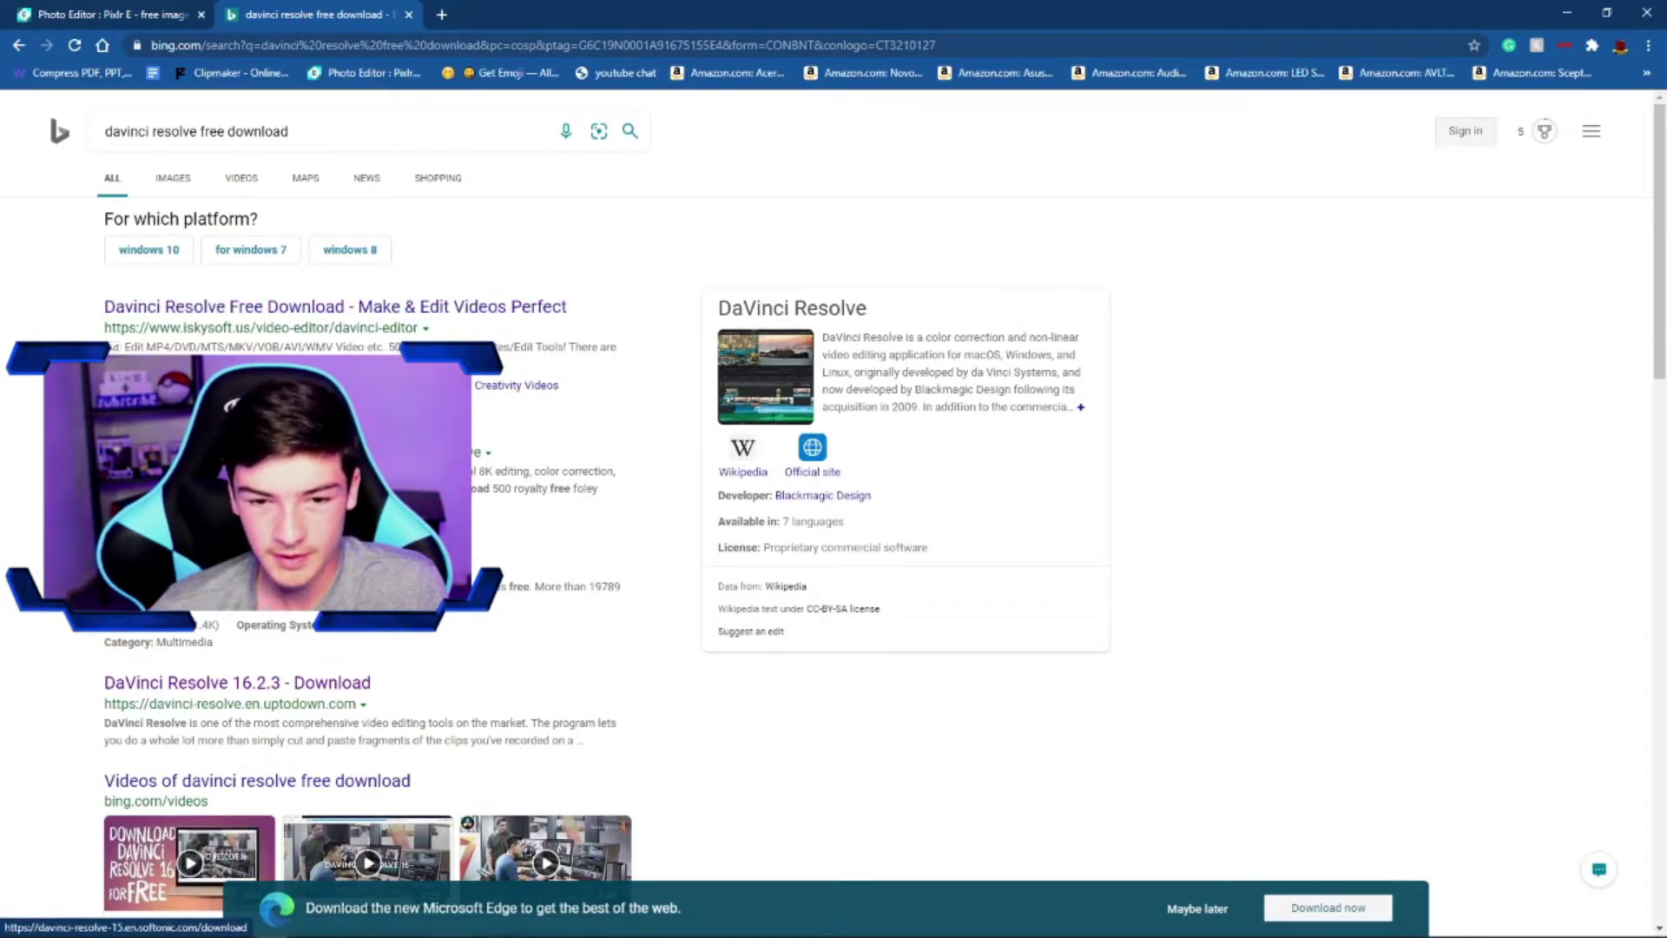
{"action": "left_click", "coordinate": [261, 547]}
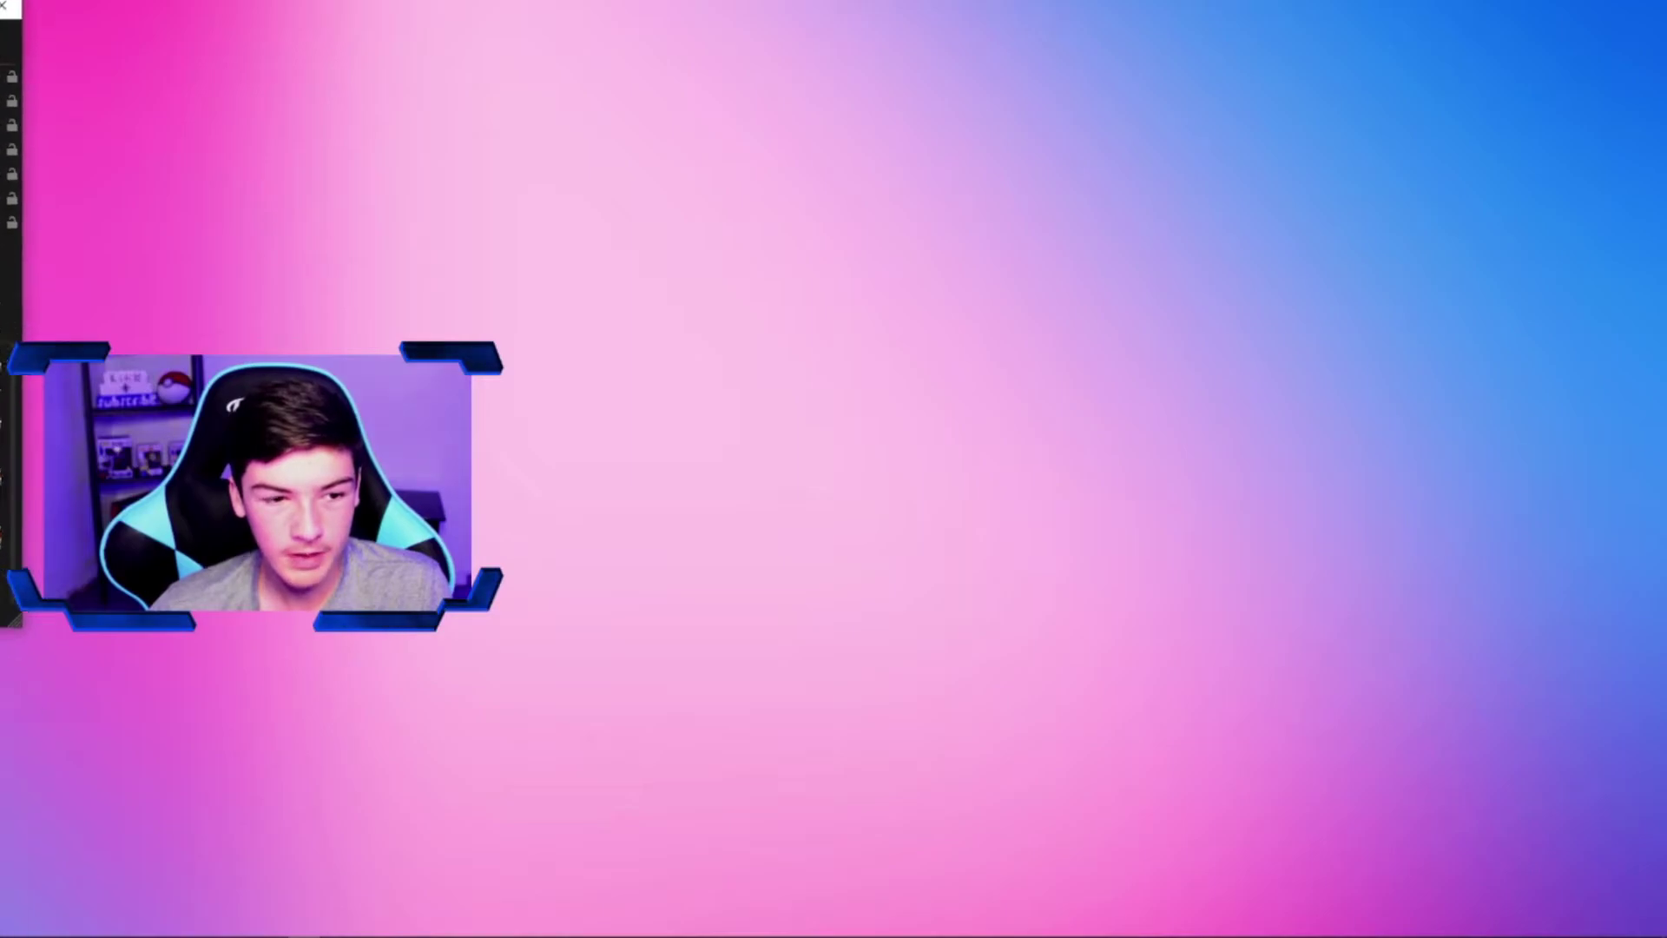
Place the DaVinci Resolve shortcut on the desktop, delete the Project Server shortcut, and launch DaVinci Resolve
{"action": "left_click_drag", "start_coordinate": [39, 354], "coordinate": [297, 169]}
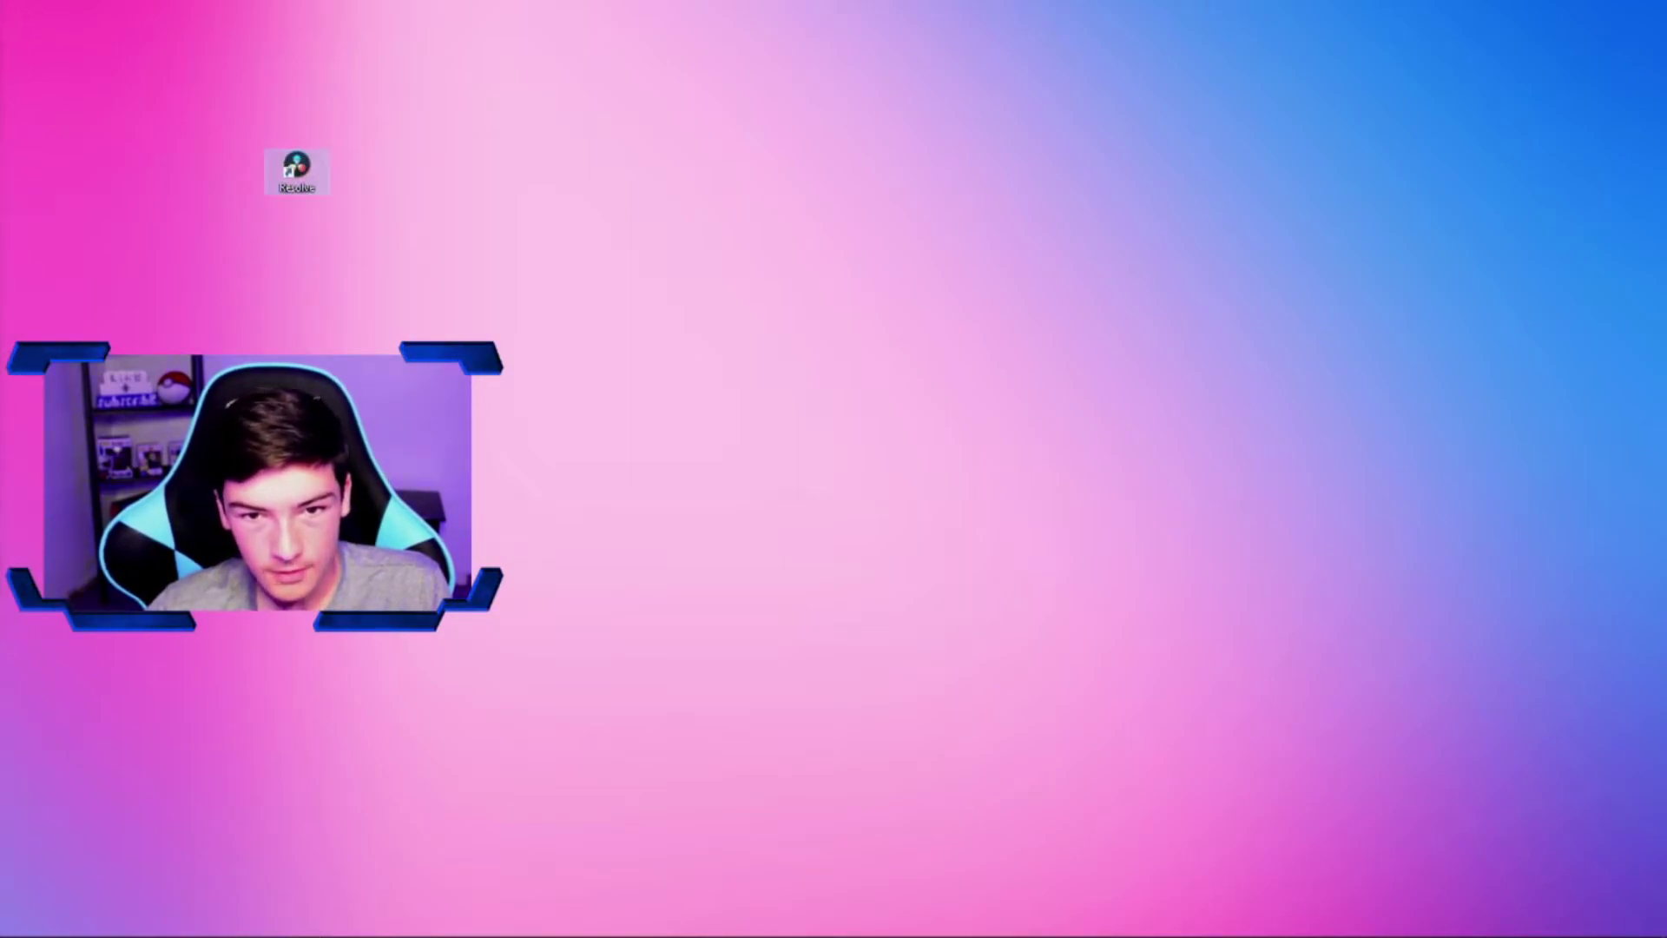
{"action": "left_click_drag", "start_coordinate": [39, 354], "coordinate": [429, 169]}
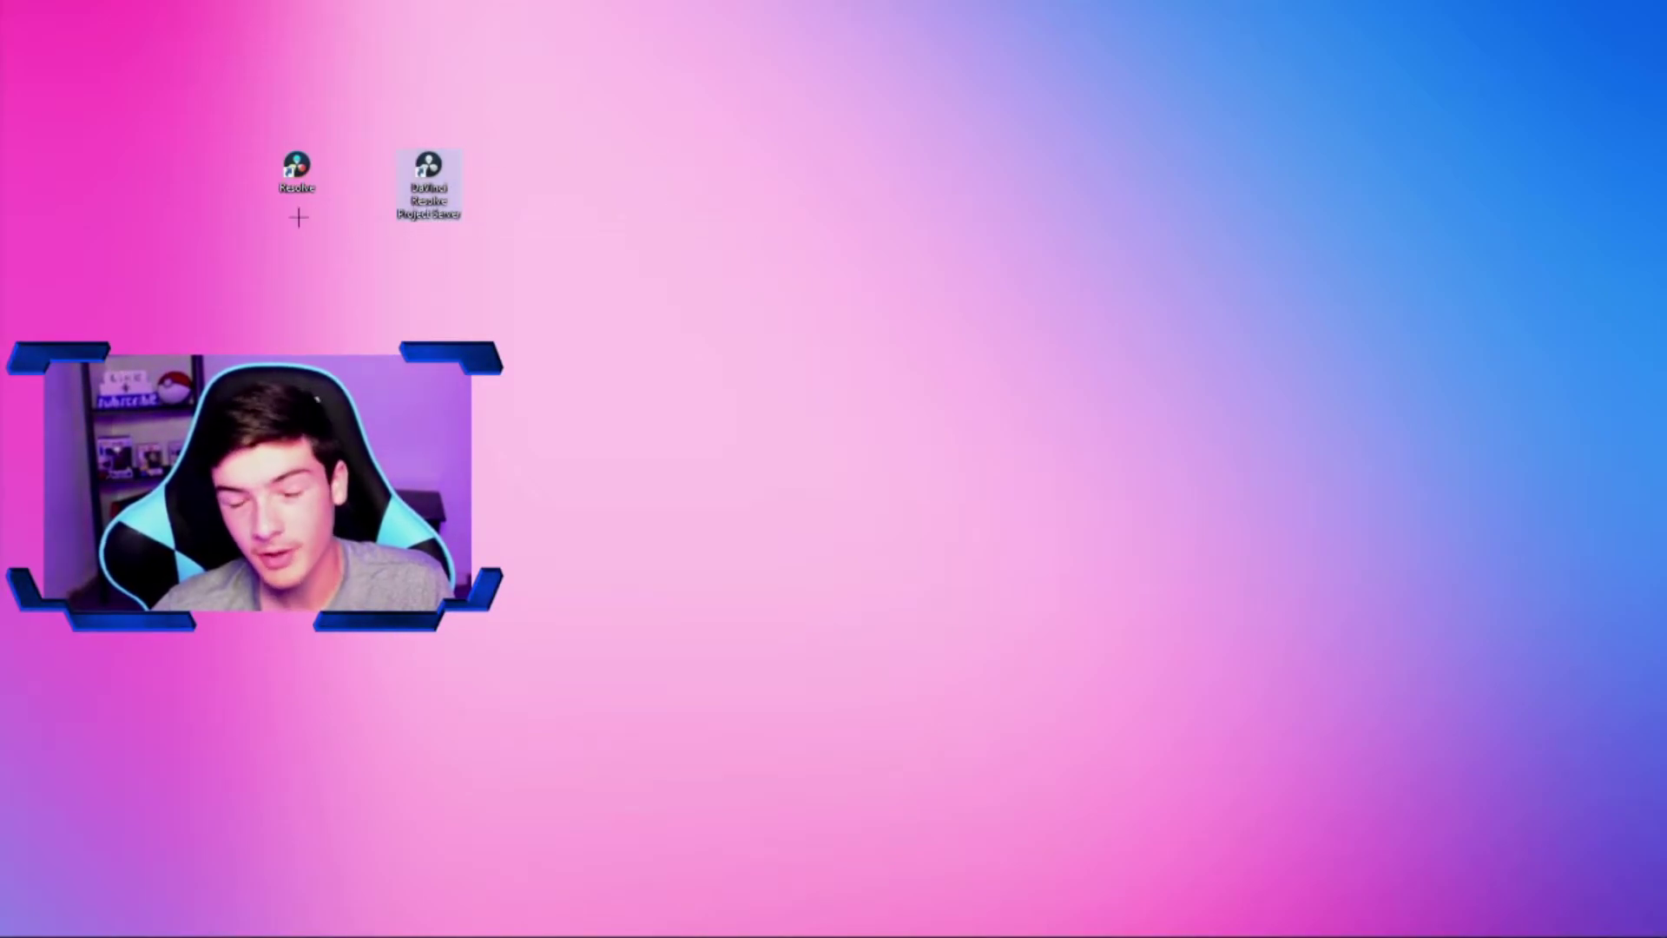
{"action": "left_click", "coordinate": [282, 165]}
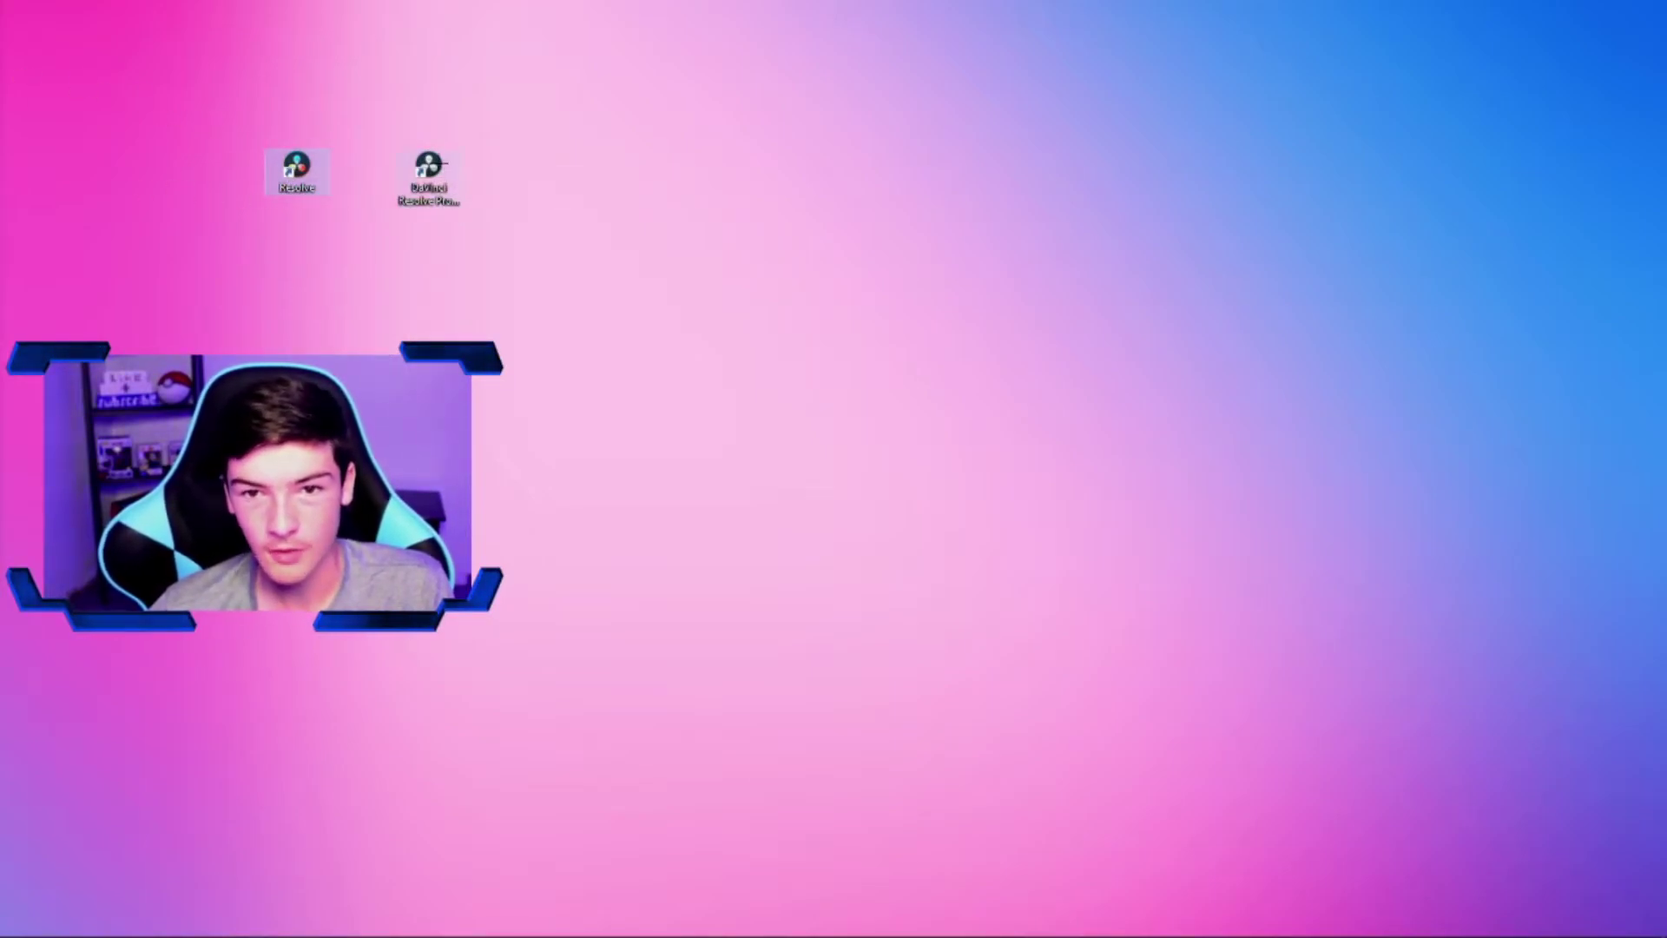
{"action": "left_click", "coordinate": [438, 159]}
{"action": "key", "text": "Delete"}
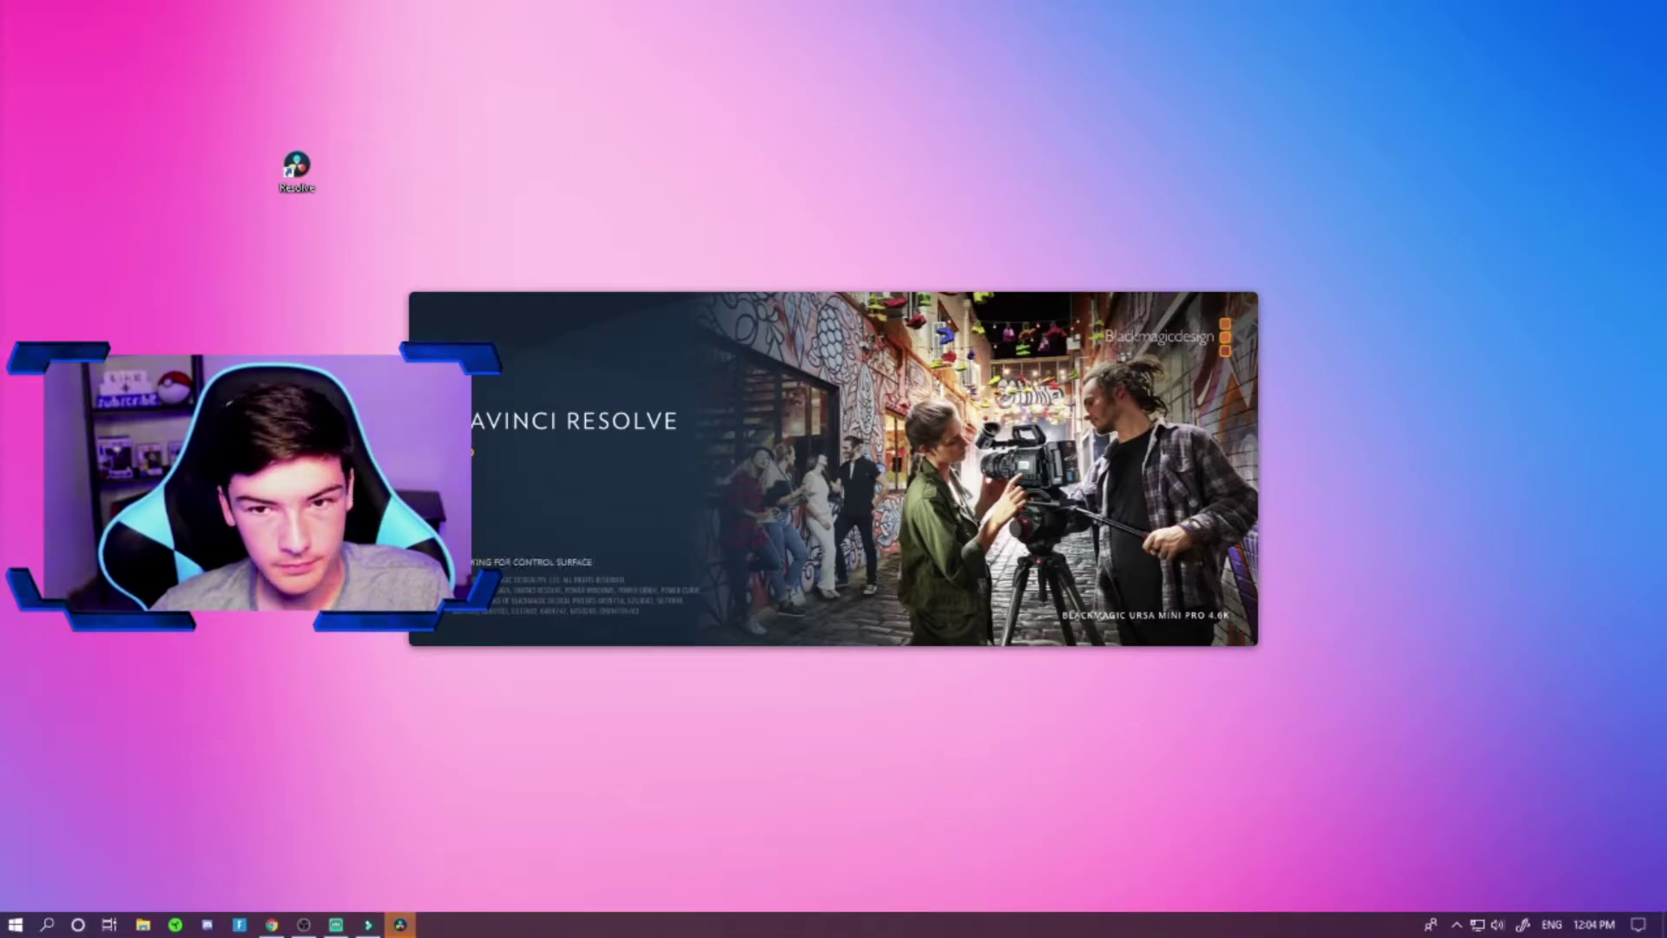
{"action": "key", "text": "Delete"}
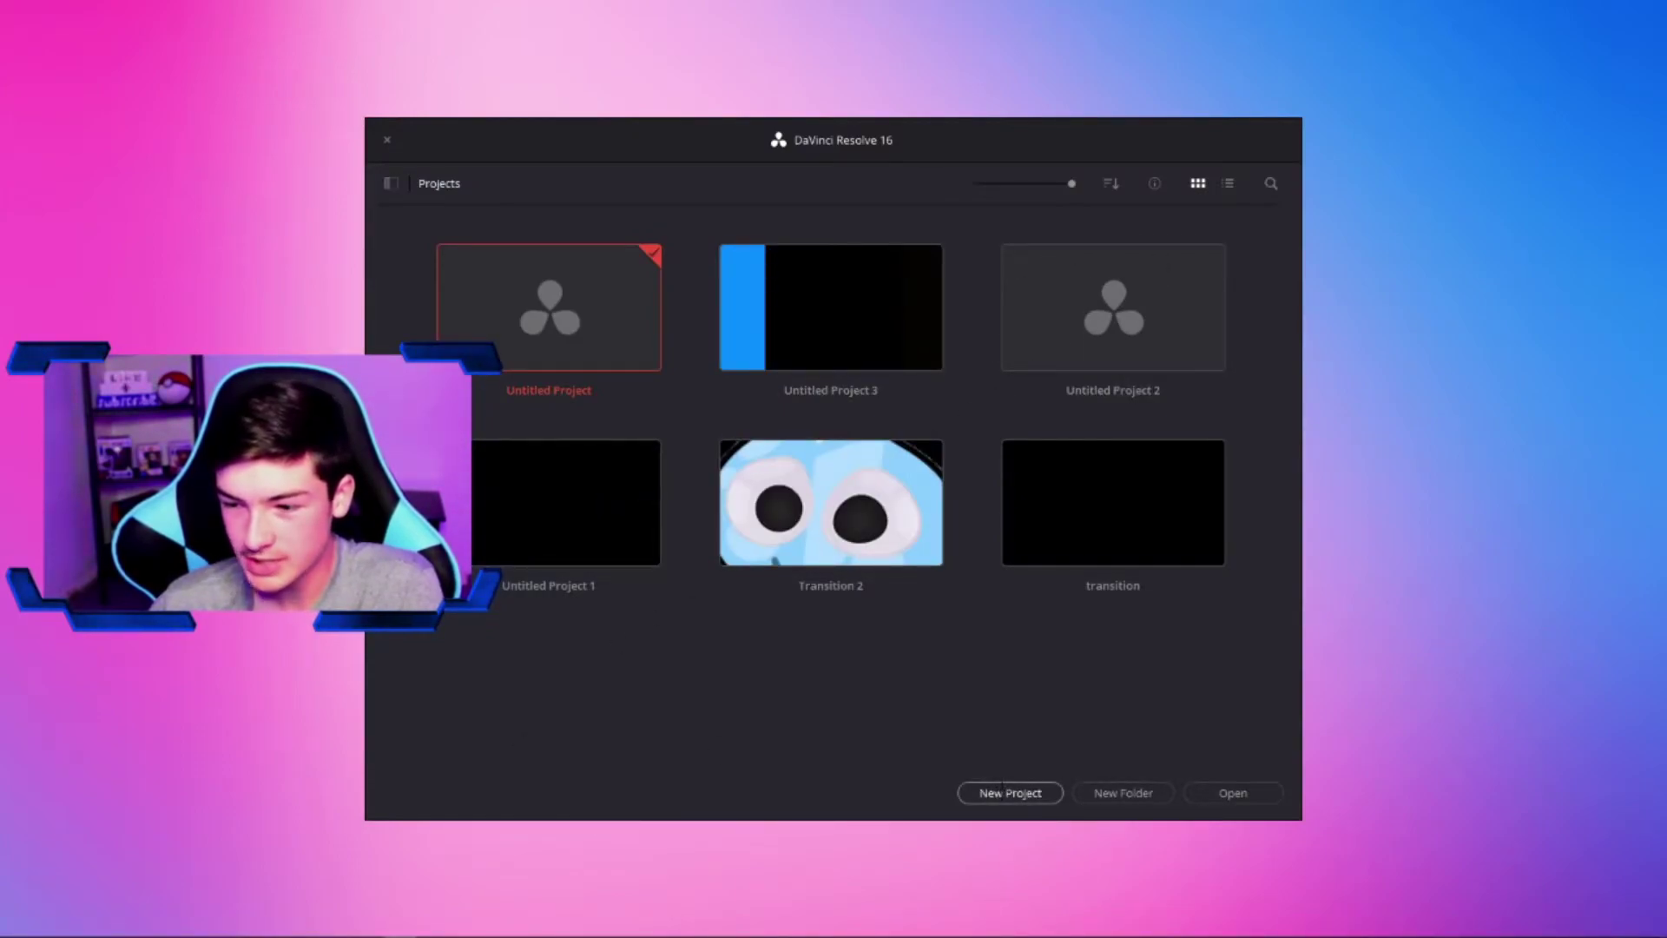
Create a new project named "Transition for vid"
{"action": "left_click", "coordinate": [995, 790]}
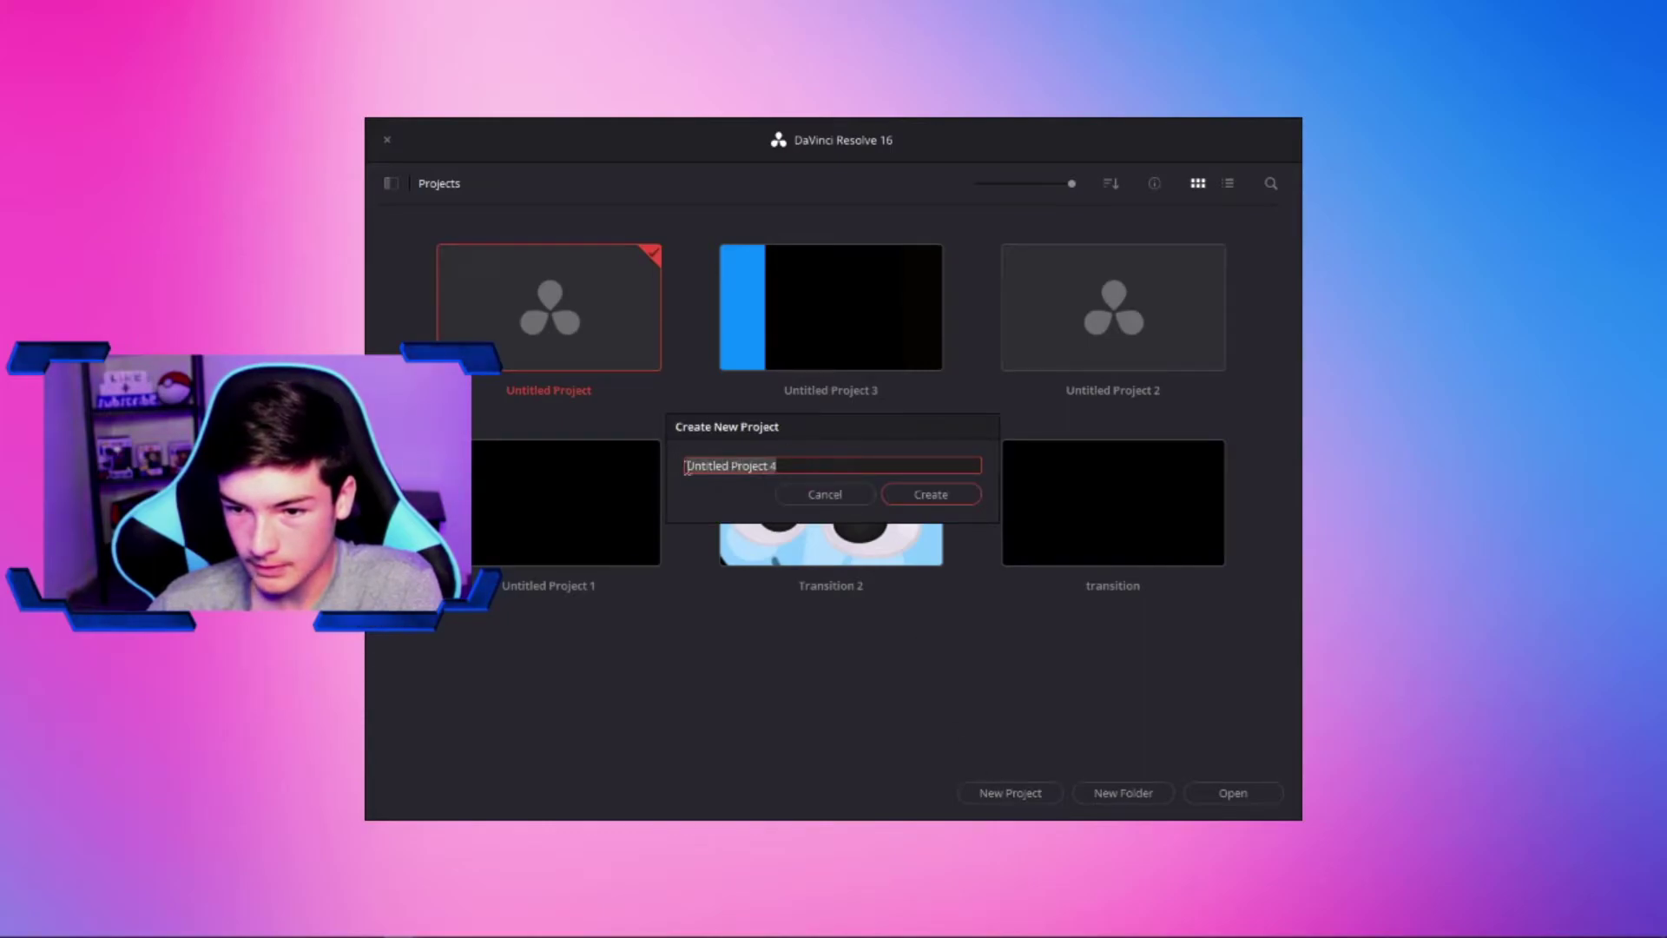
{"action": "key", "text": "BackSpace"}
{"action": "type", "text": "Transition"}
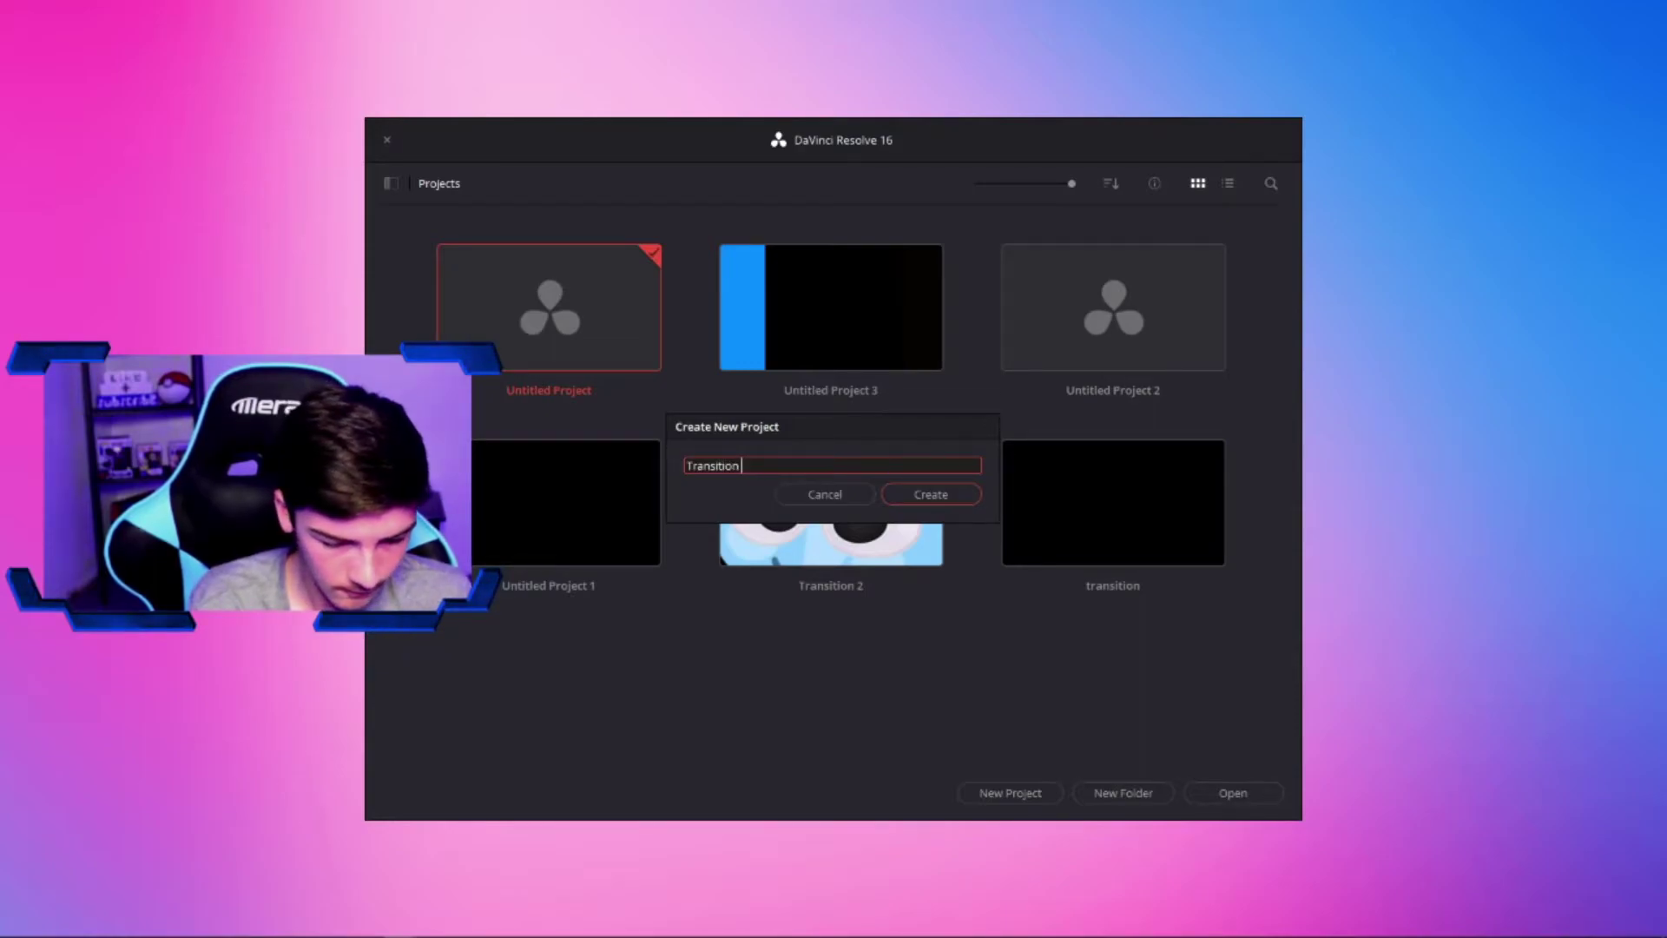
{"action": "key", "text": "BackSpace"}
{"action": "key", "text": "BackSpace"}
{"action": "key", "text": "BackSpace"}
{"action": "type", "text": "for vid"}
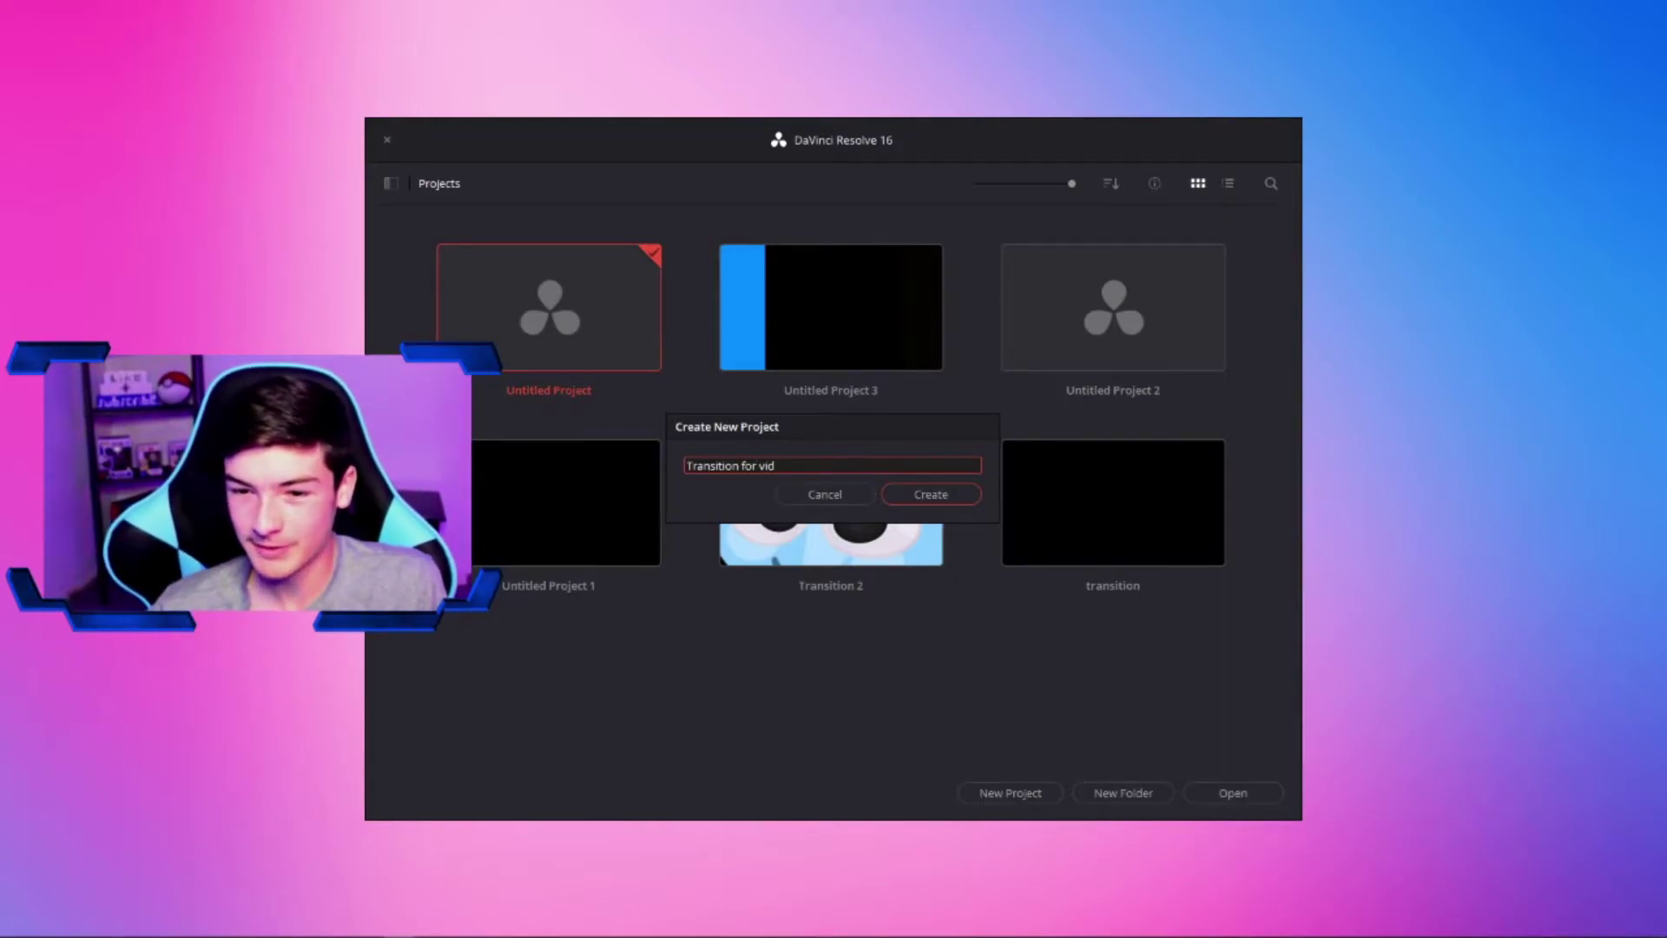
{"action": "left_click", "coordinate": [933, 499]}
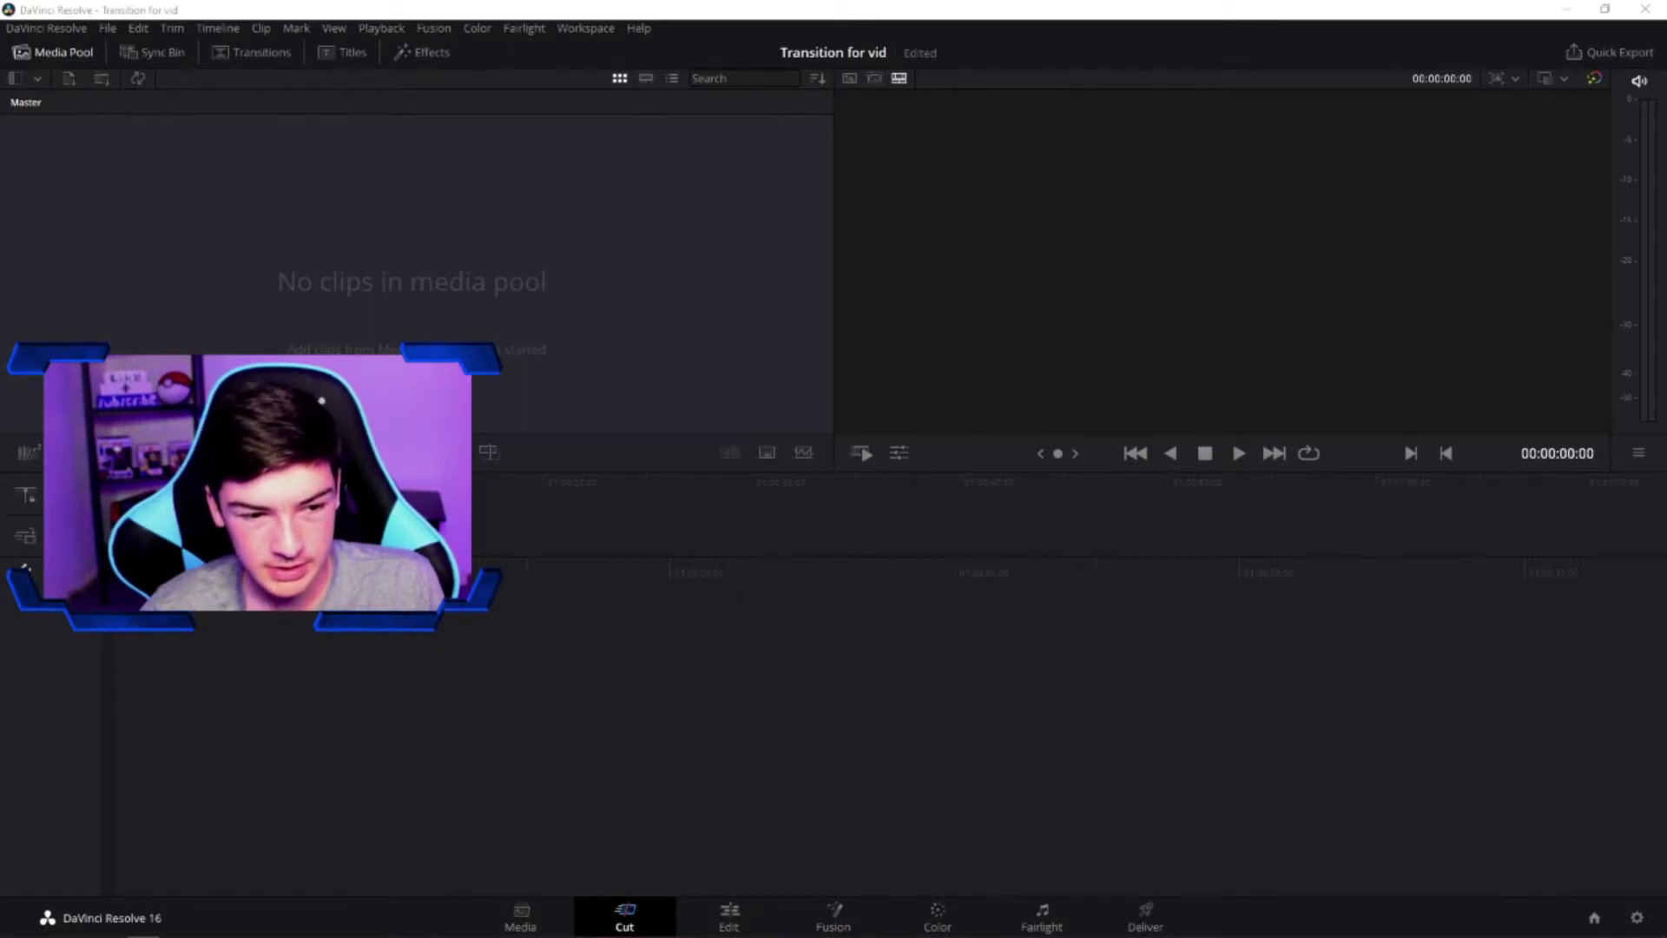
Import the transition background image and logo[2-2].png into the media pool
{"action": "left_click_drag", "start_coordinate": [5, 500], "coordinate": [23, 745]}
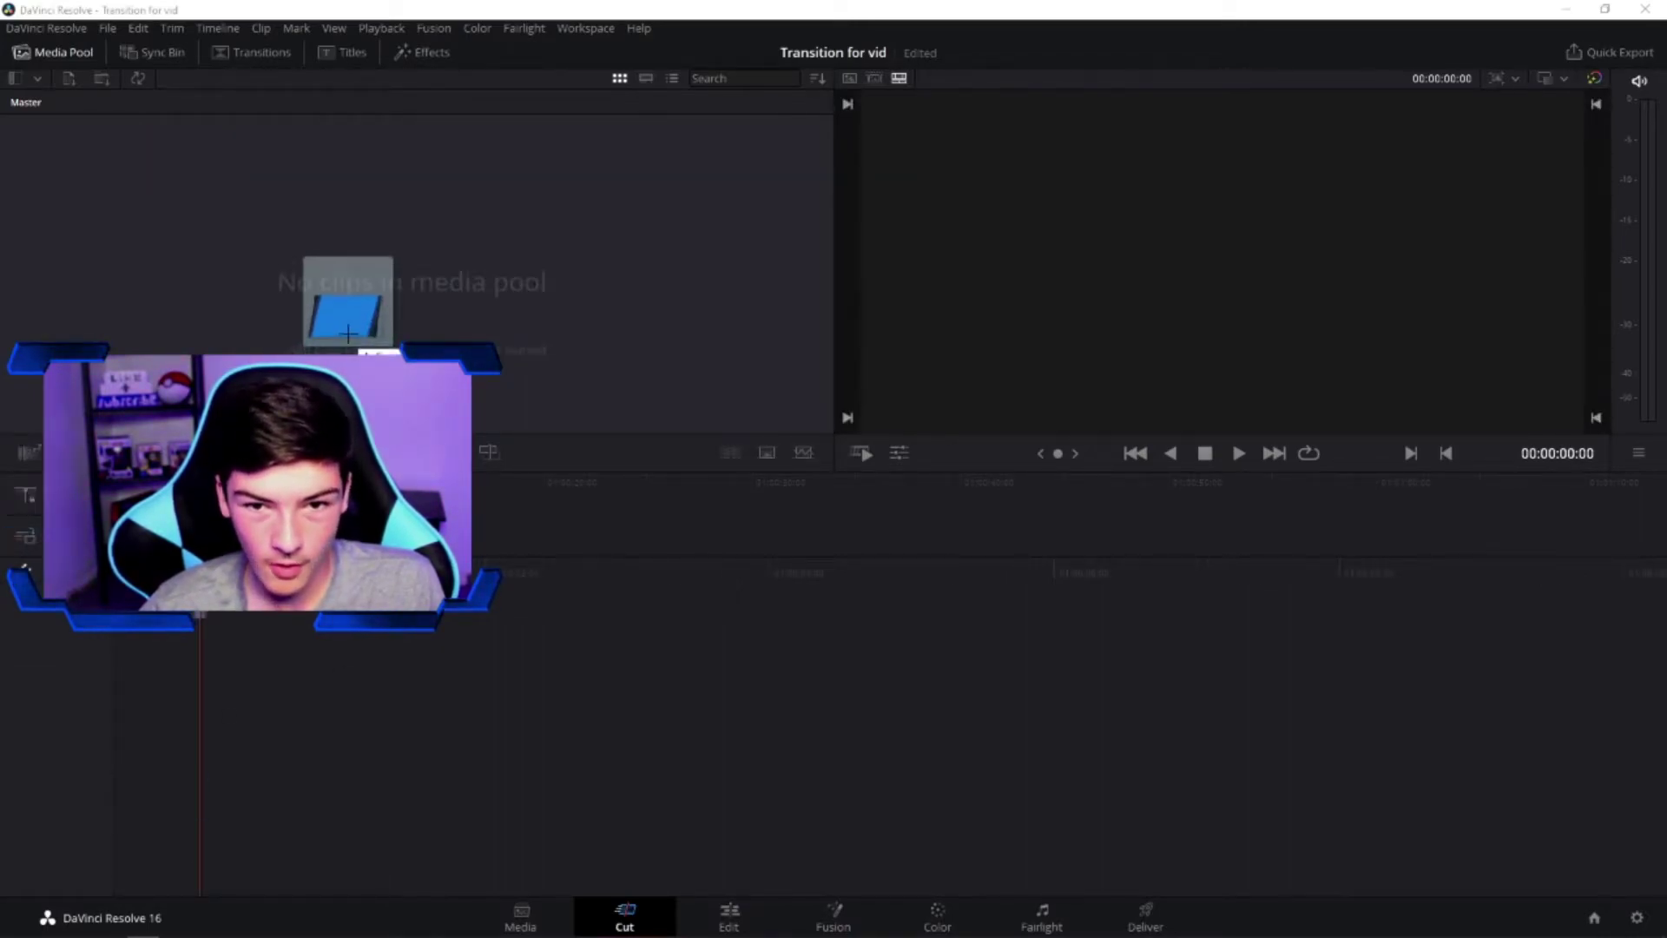
{"action": "mouse_move", "coordinate": [346, 338]}
{"action": "left_mouse_down"}
{"action": "mouse_move", "coordinate": [313, 308]}
{"action": "mouse_move", "coordinate": [320, 336]}
{"action": "left_mouse_up"}
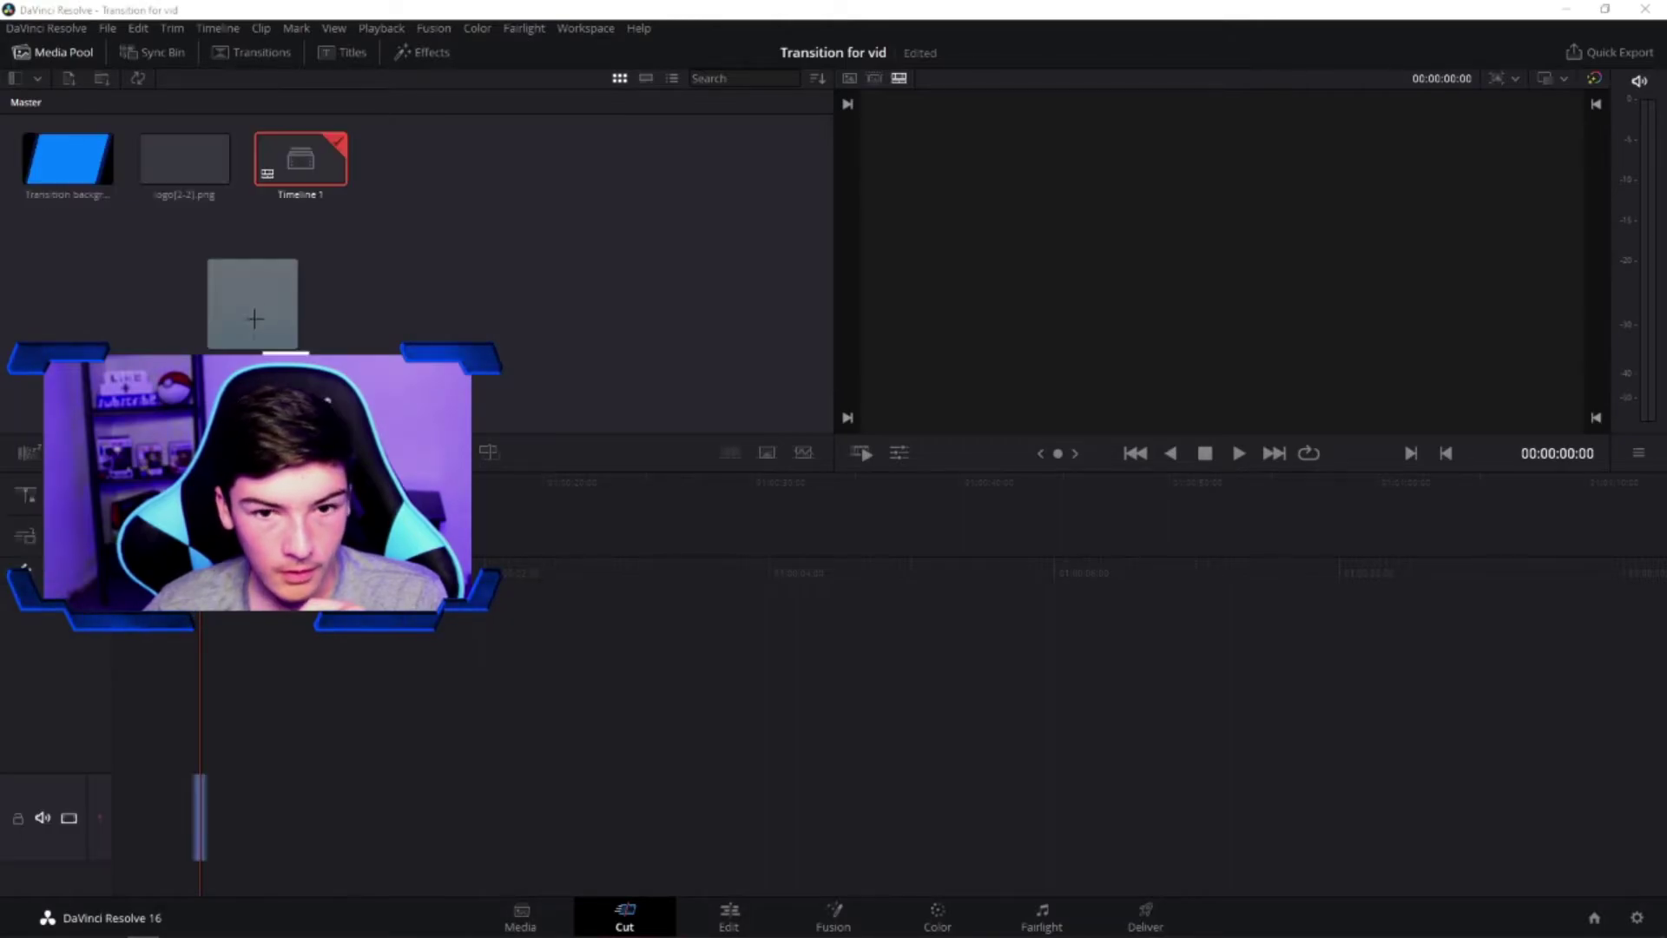
{"action": "left_click_drag", "start_coordinate": [250, 298], "coordinate": [256, 305]}
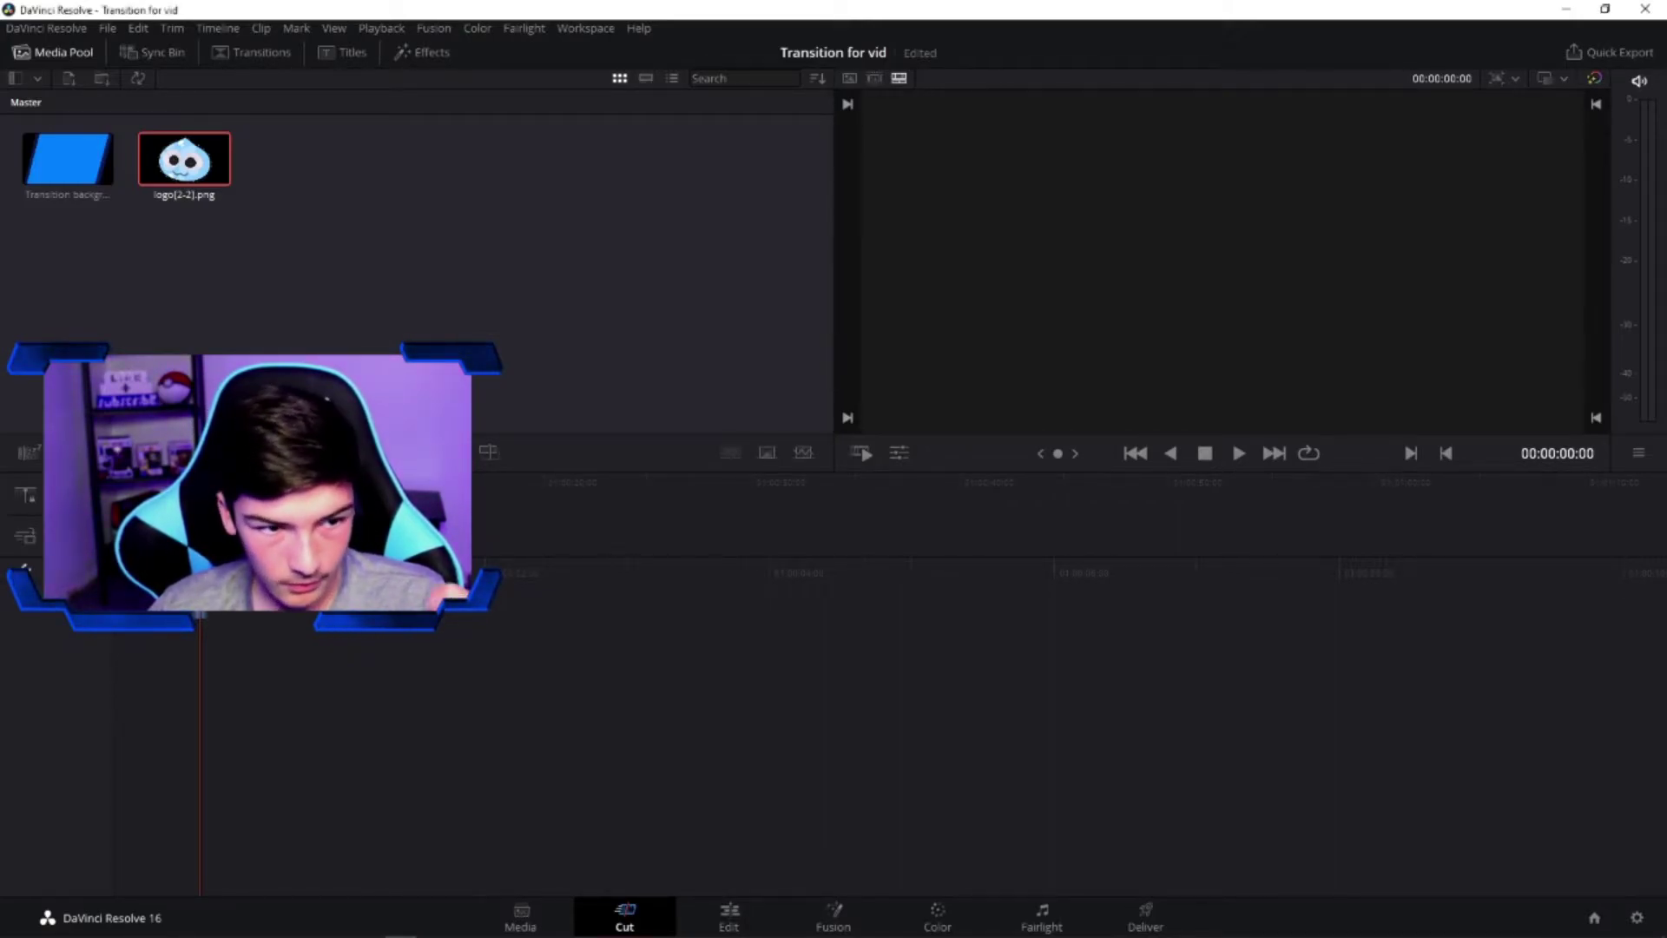
Add a Fusion Composition at the start of a timeline on the Edit page and trim it to 3 seconds
{"action": "left_click", "coordinate": [728, 916]}
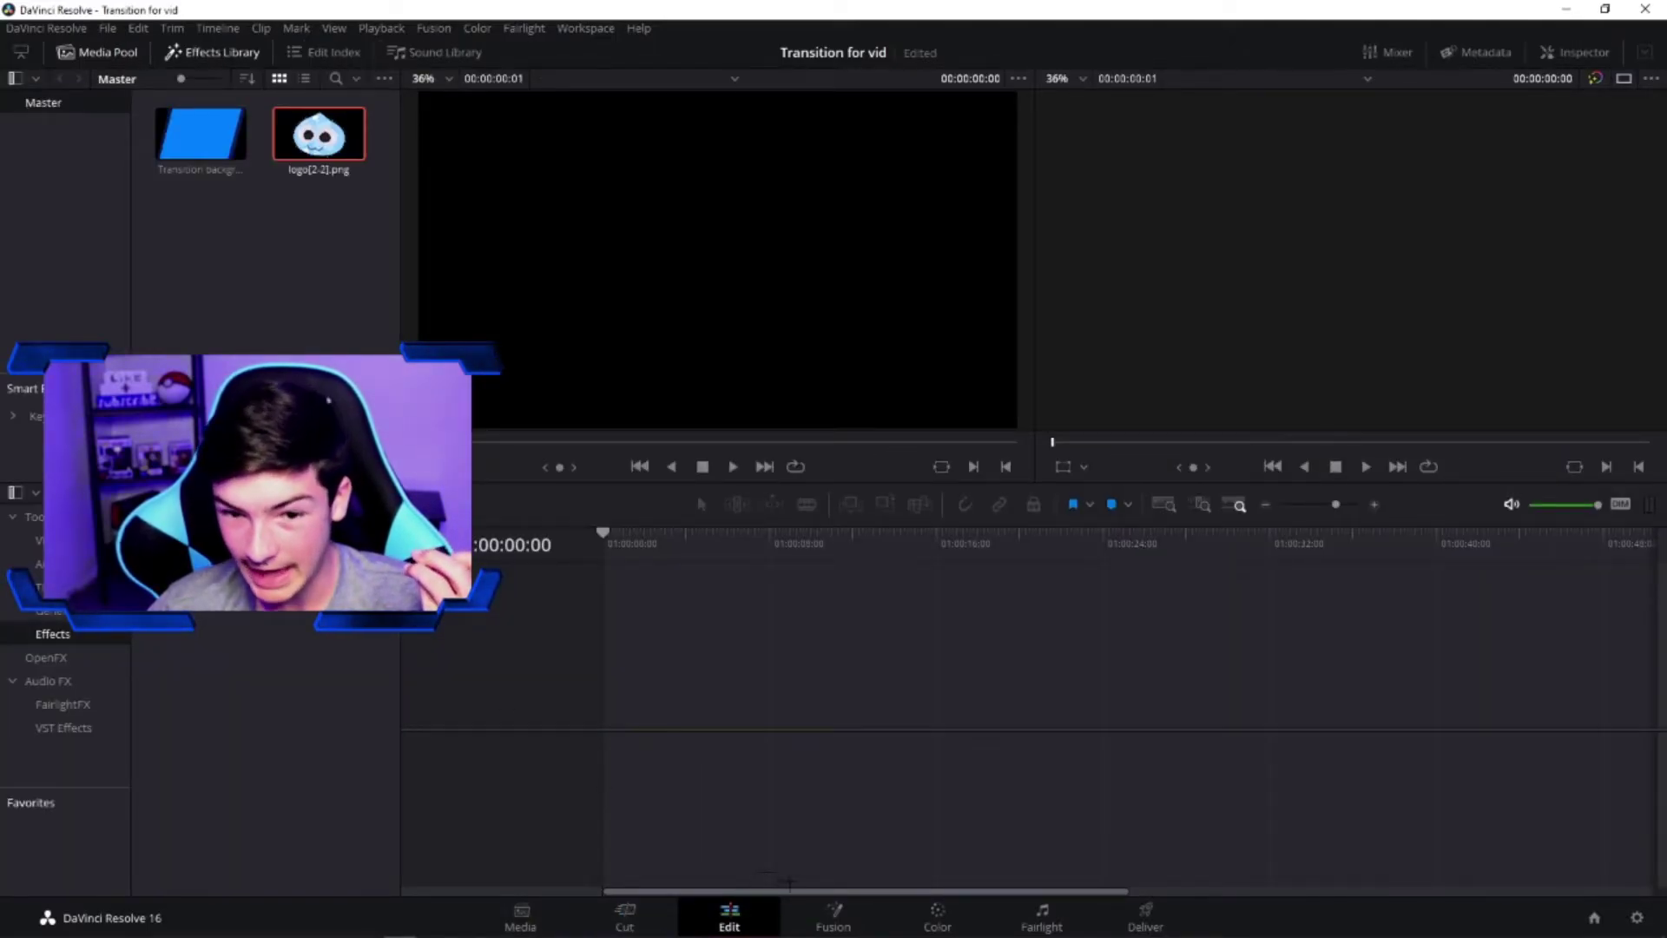
{"action": "left_click_drag", "start_coordinate": [226, 547], "coordinate": [614, 686]}
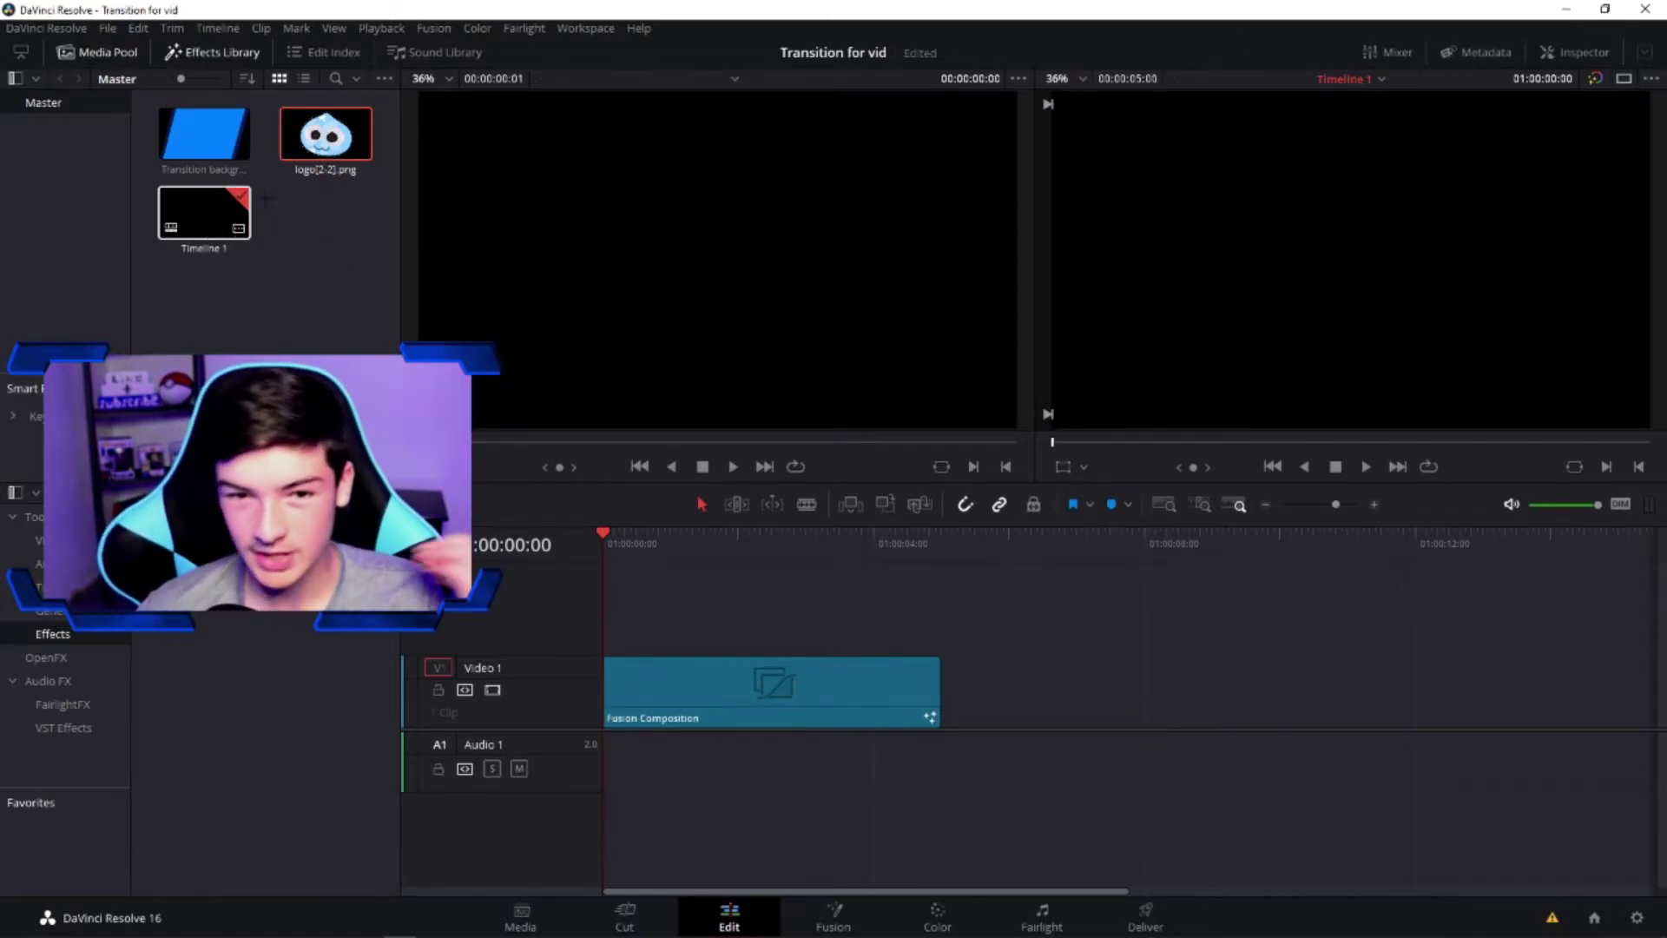
{"action": "left_click", "coordinate": [324, 276]}
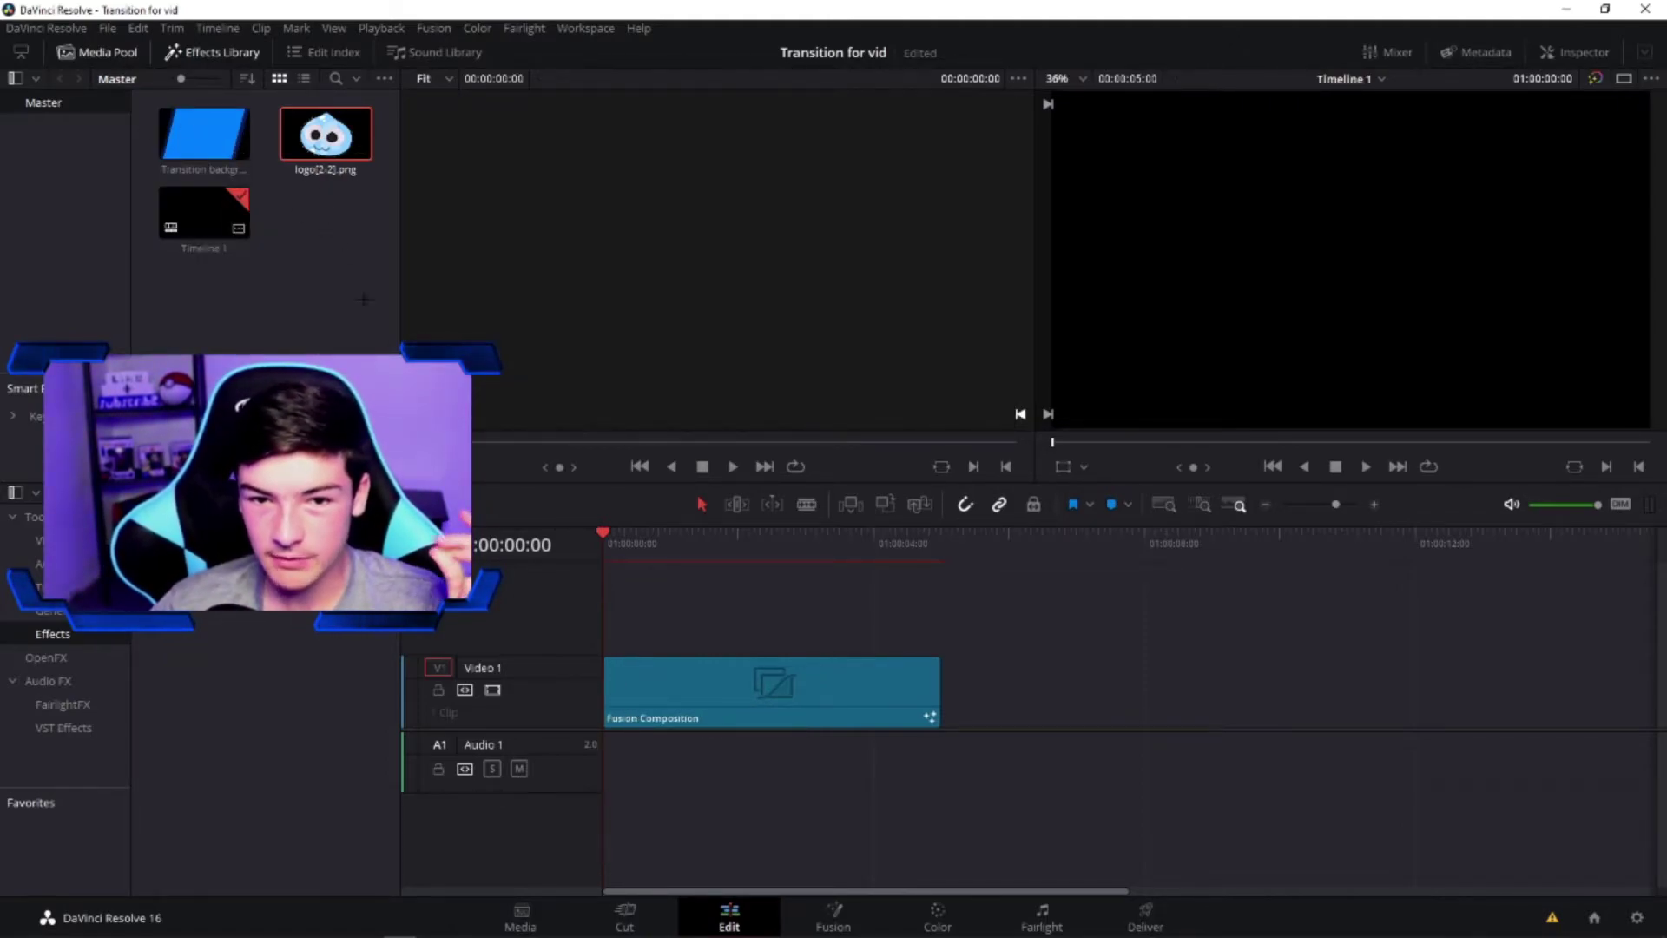
{"action": "left_click", "coordinate": [924, 705]}
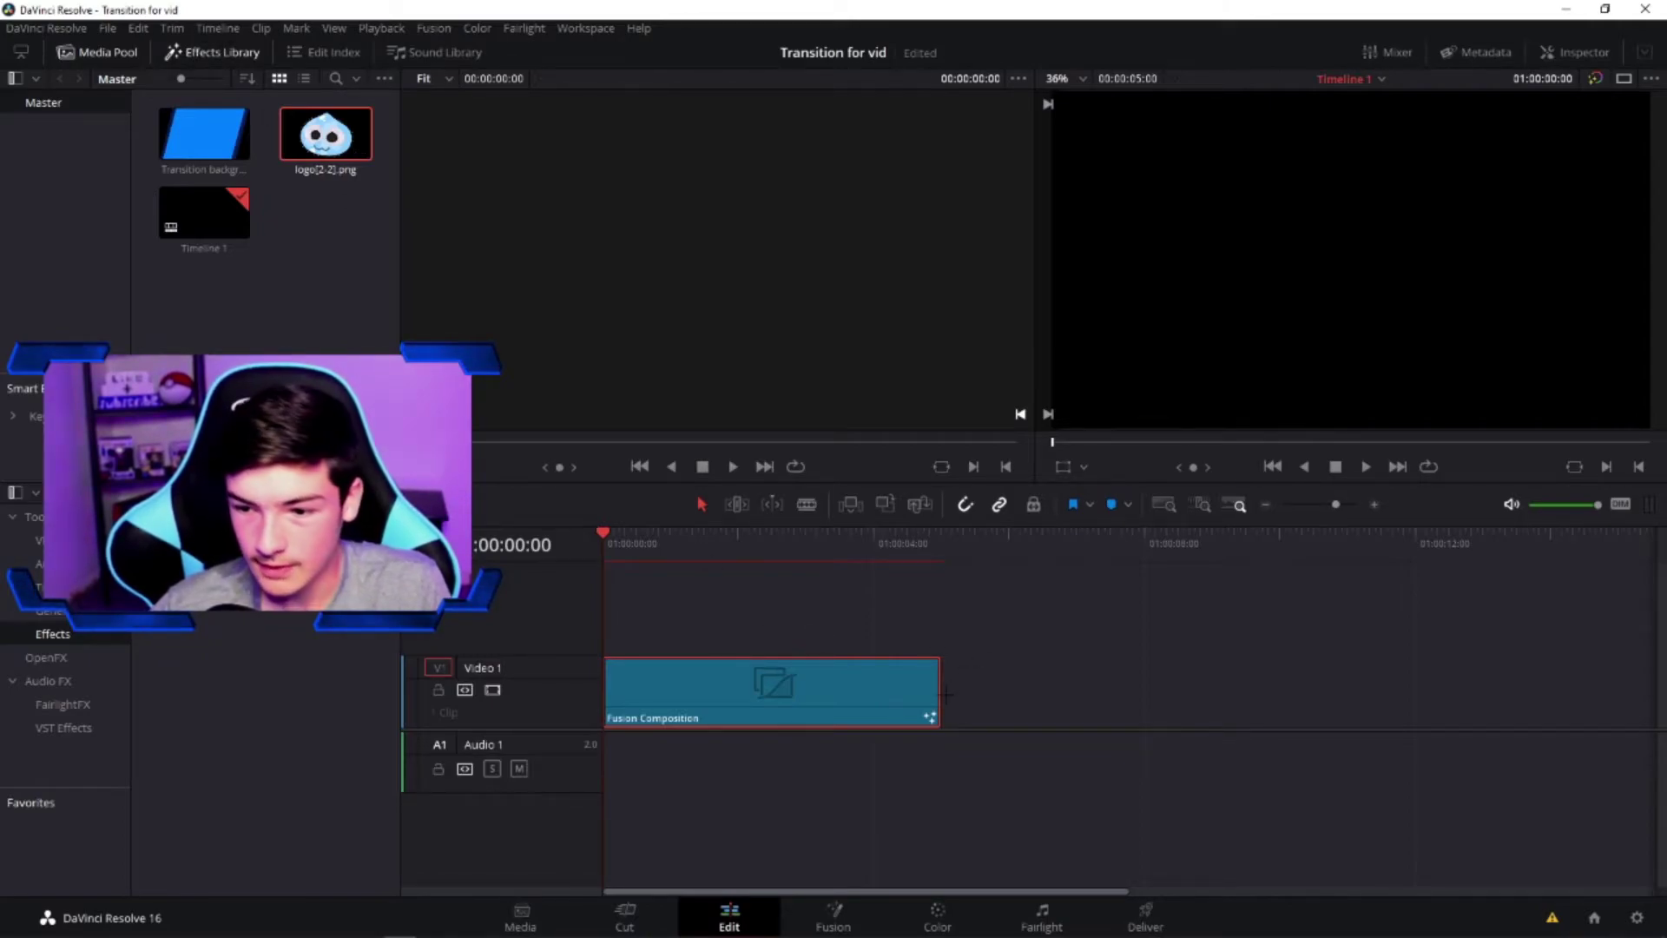
{"action": "left_click_drag", "start_coordinate": [939, 688], "coordinate": [805, 679]}
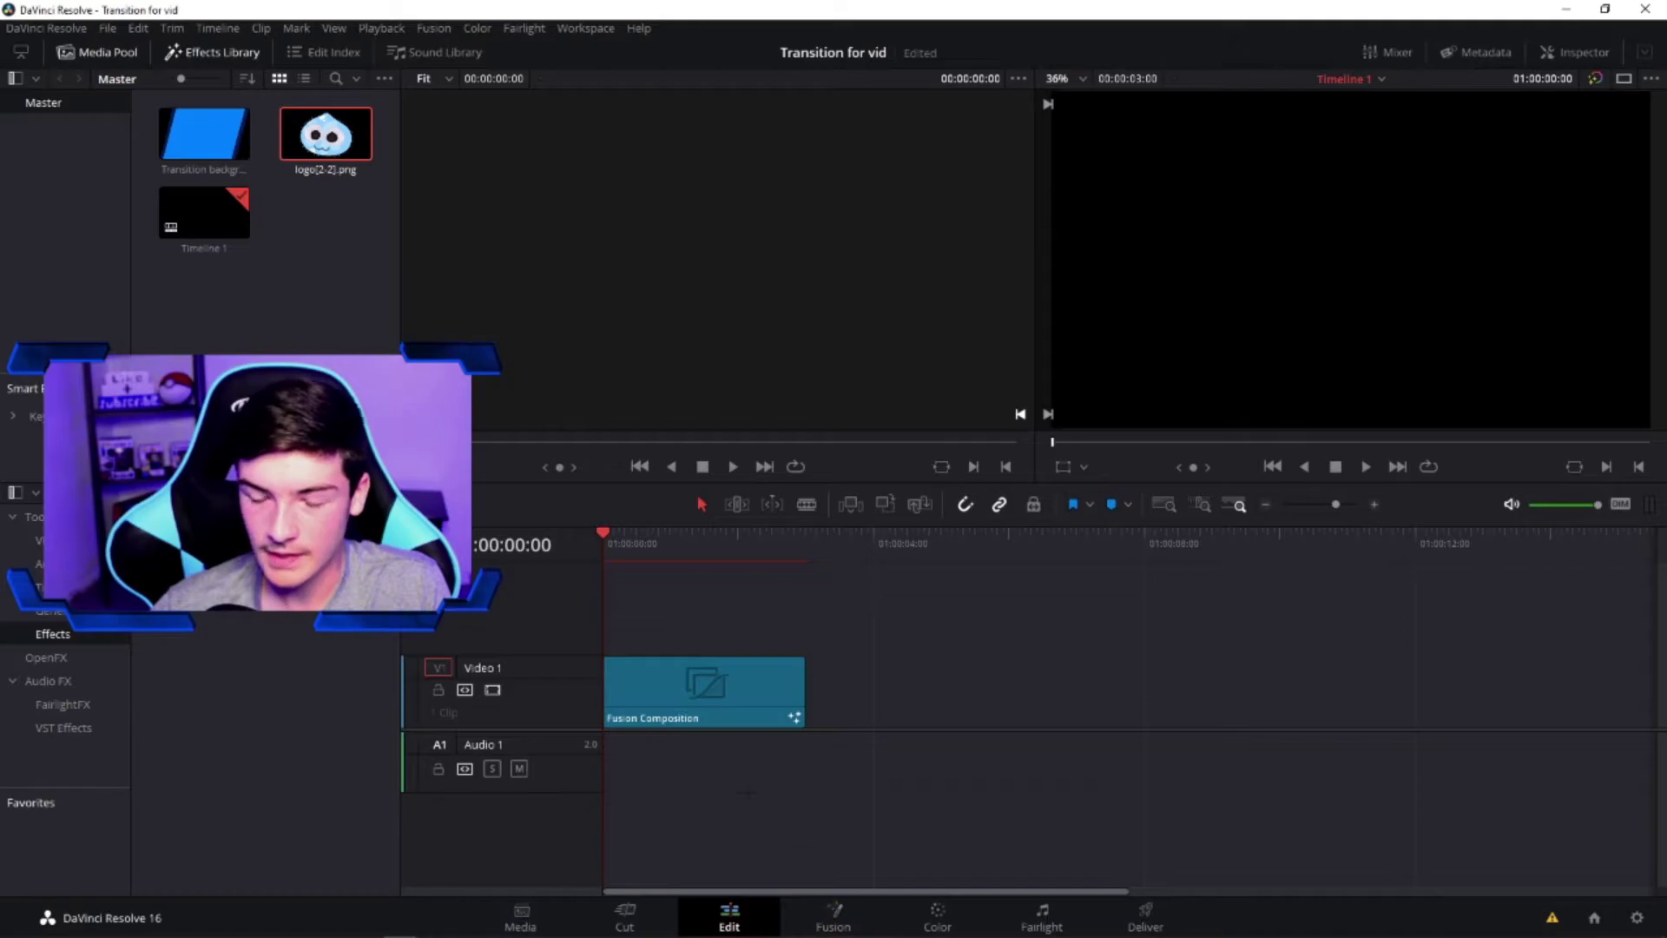
Open the composition in Fusion and add the transition background and the logo as separate media input nodes
{"action": "key", "text": "shift+5"}
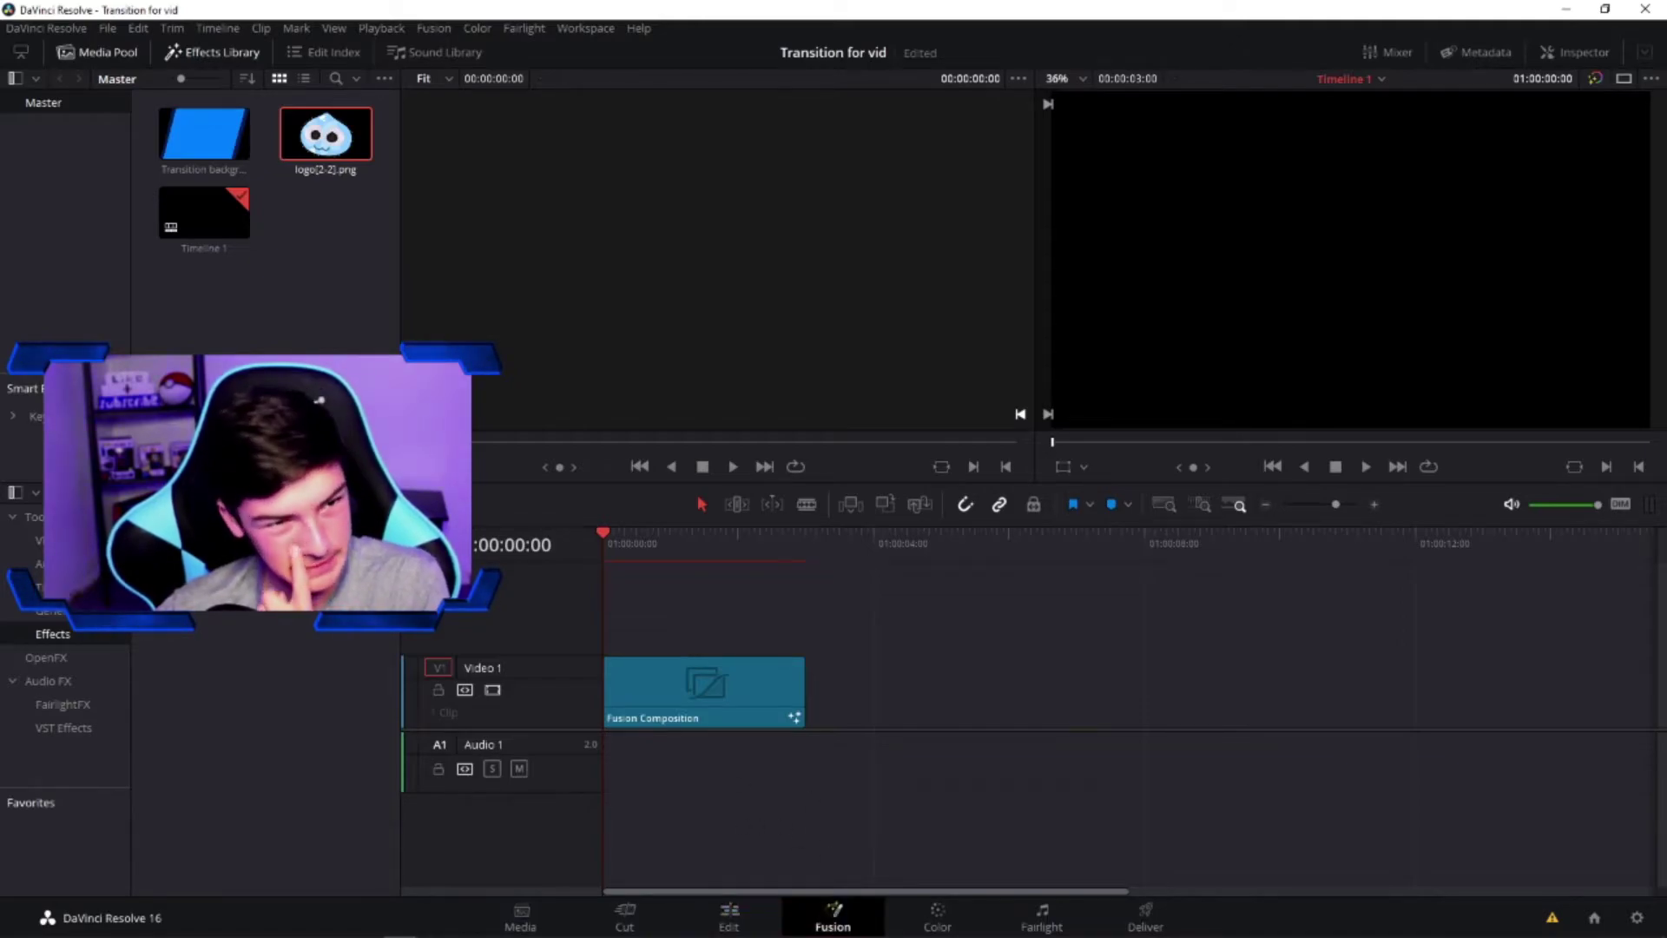
{"action": "left_click_drag", "start_coordinate": [551, 519], "coordinate": [833, 617]}
{"action": "left_click_drag", "start_coordinate": [198, 126], "coordinate": [374, 547]}
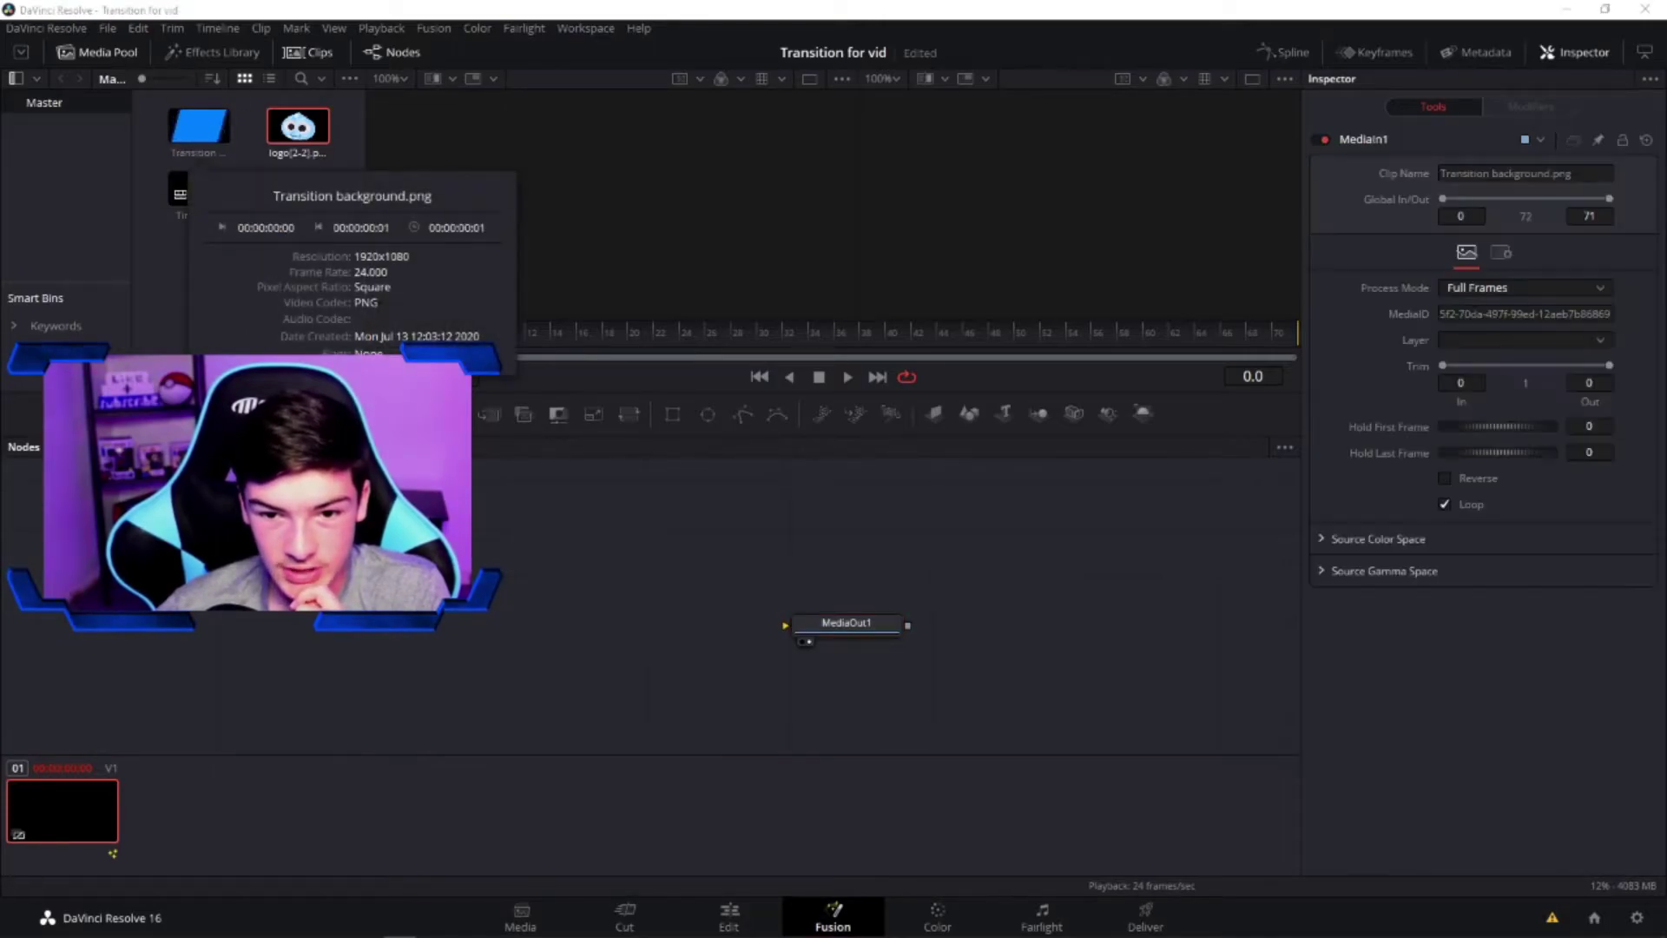
{"action": "left_click_drag", "start_coordinate": [292, 128], "coordinate": [372, 641]}
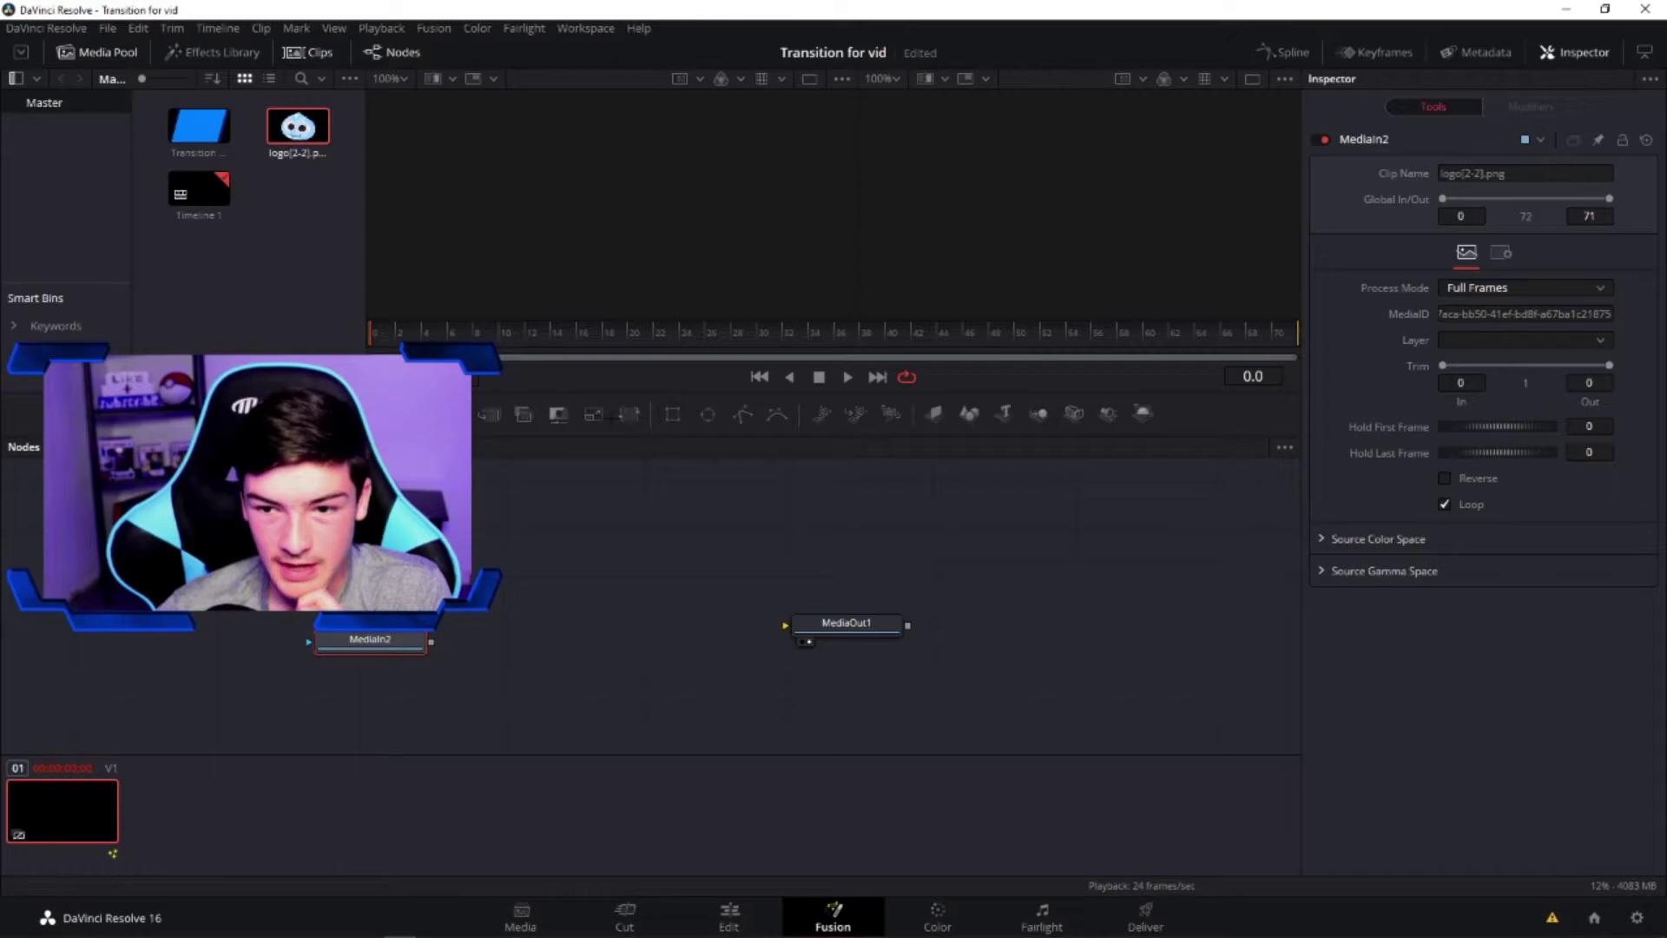
Add a Transform node after each of the background and logo inputs and connect them
{"action": "left_click_drag", "start_coordinate": [628, 414], "coordinate": [511, 652]}
{"action": "left_click_drag", "start_coordinate": [516, 568], "coordinate": [531, 559]}
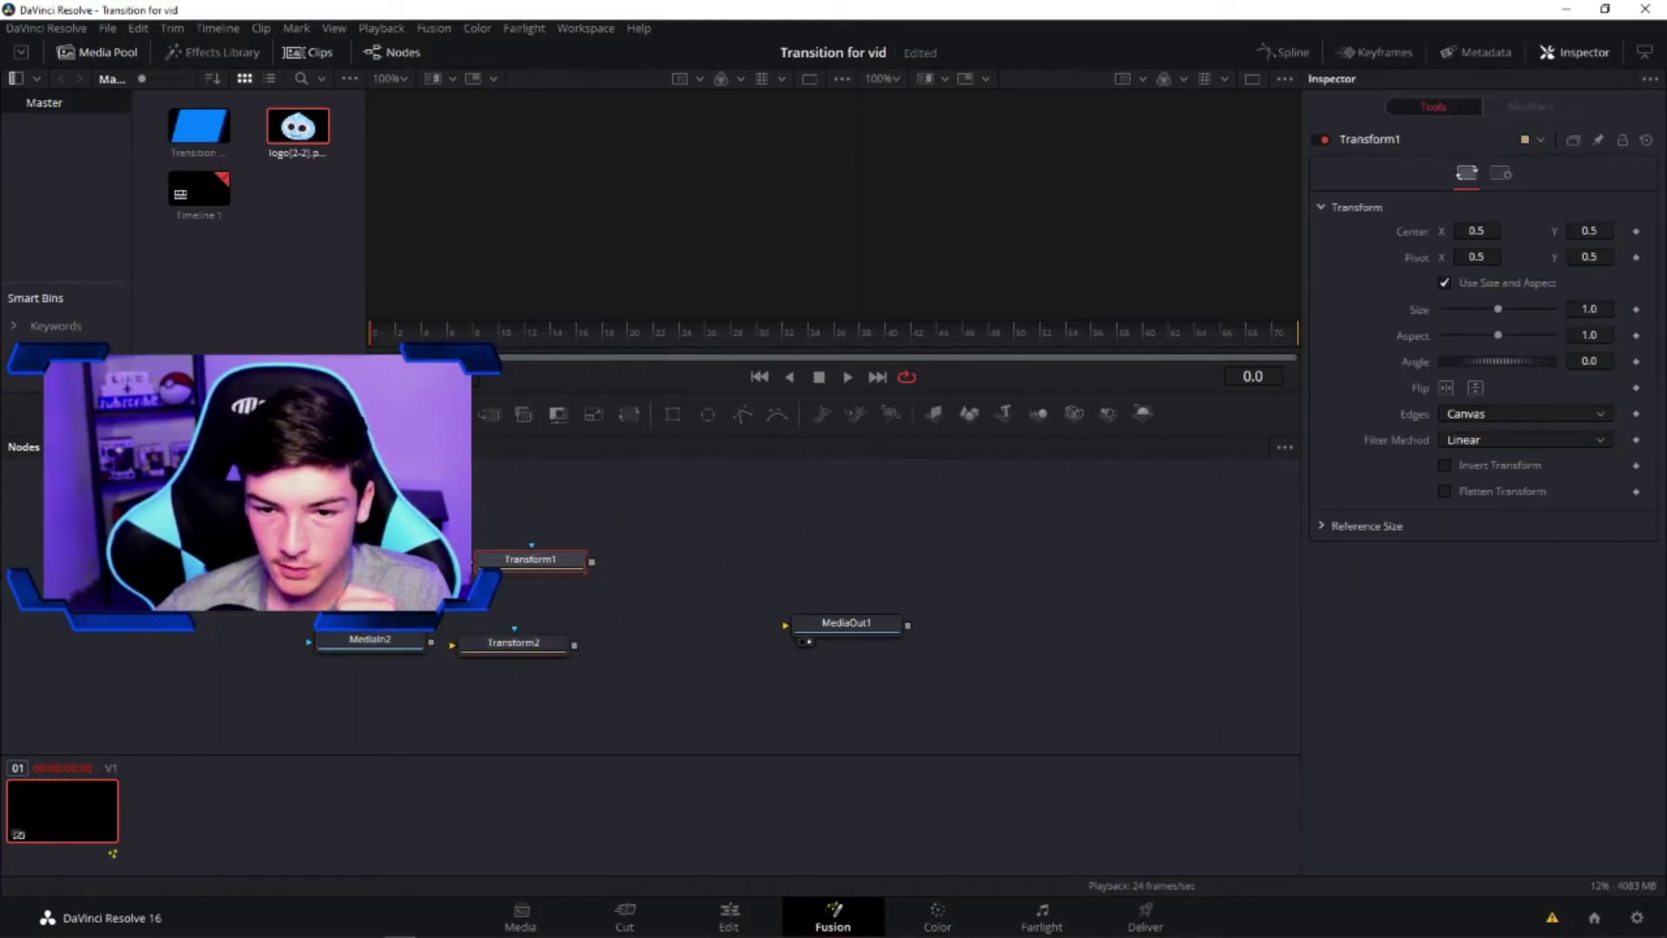
{"action": "left_click_drag", "start_coordinate": [431, 643], "coordinate": [453, 645]}
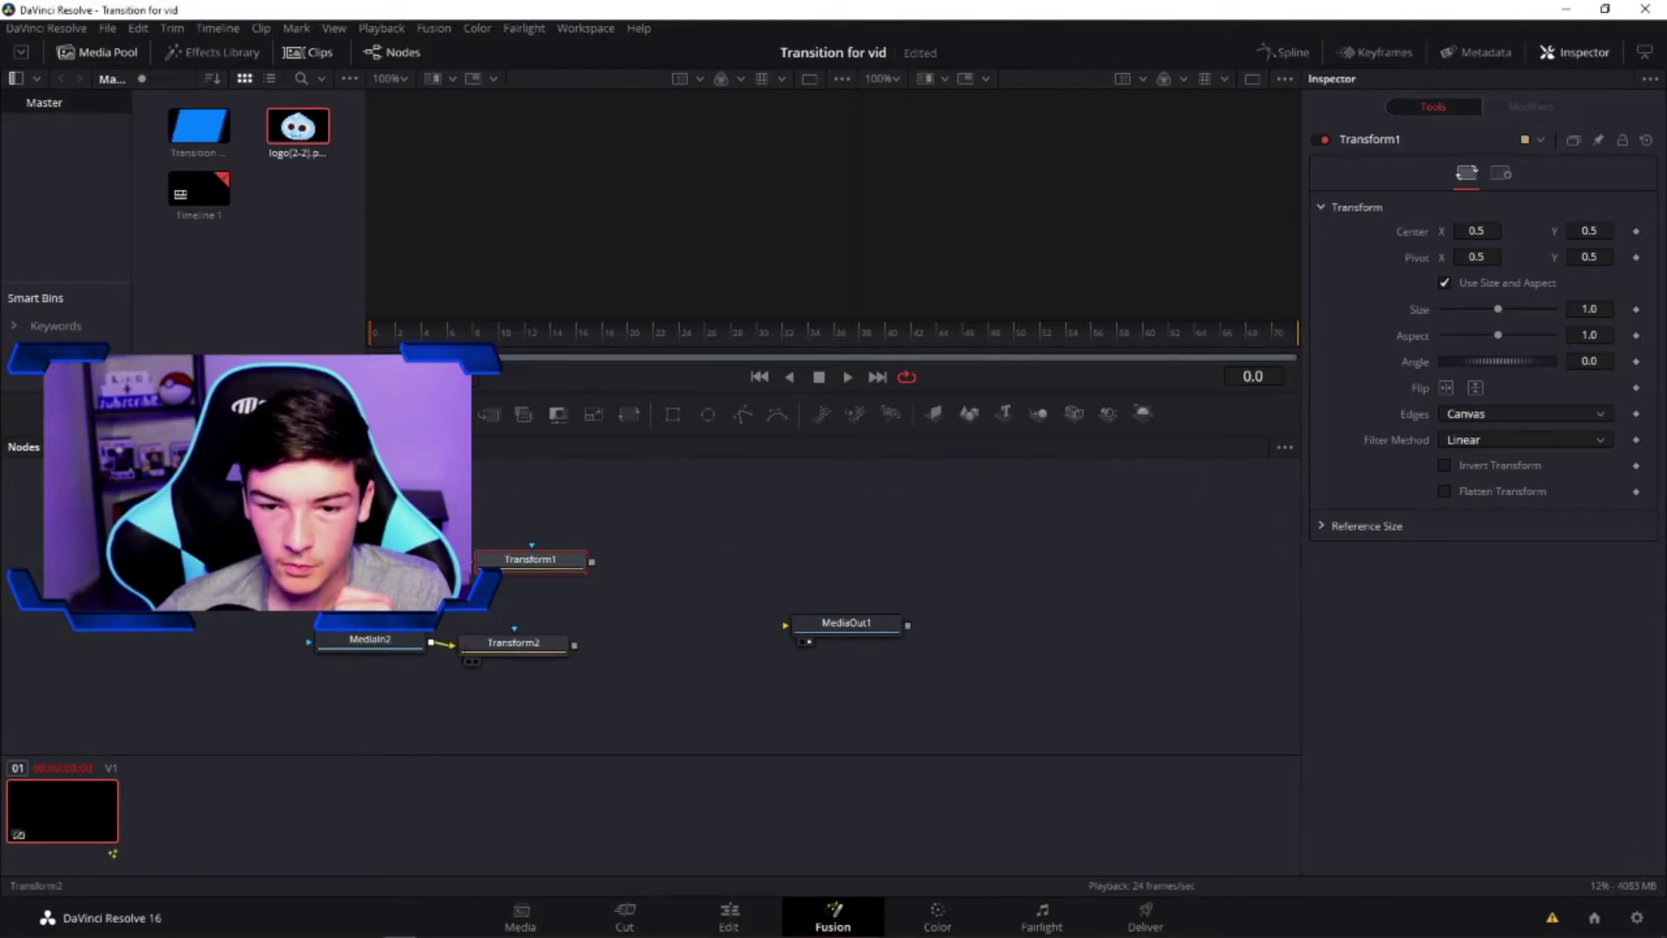
Combine both Transform nodes in a Merge node with Transform1 as foreground, and connect the merge to MediaOut1
{"action": "left_click_drag", "start_coordinate": [490, 415], "coordinate": [699, 631]}
{"action": "left_click_drag", "start_coordinate": [592, 561], "coordinate": [673, 610]}
{"action": "left_click_drag", "start_coordinate": [846, 623], "coordinate": [840, 611]}
{"action": "left_click_drag", "start_coordinate": [735, 614], "coordinate": [820, 619]}
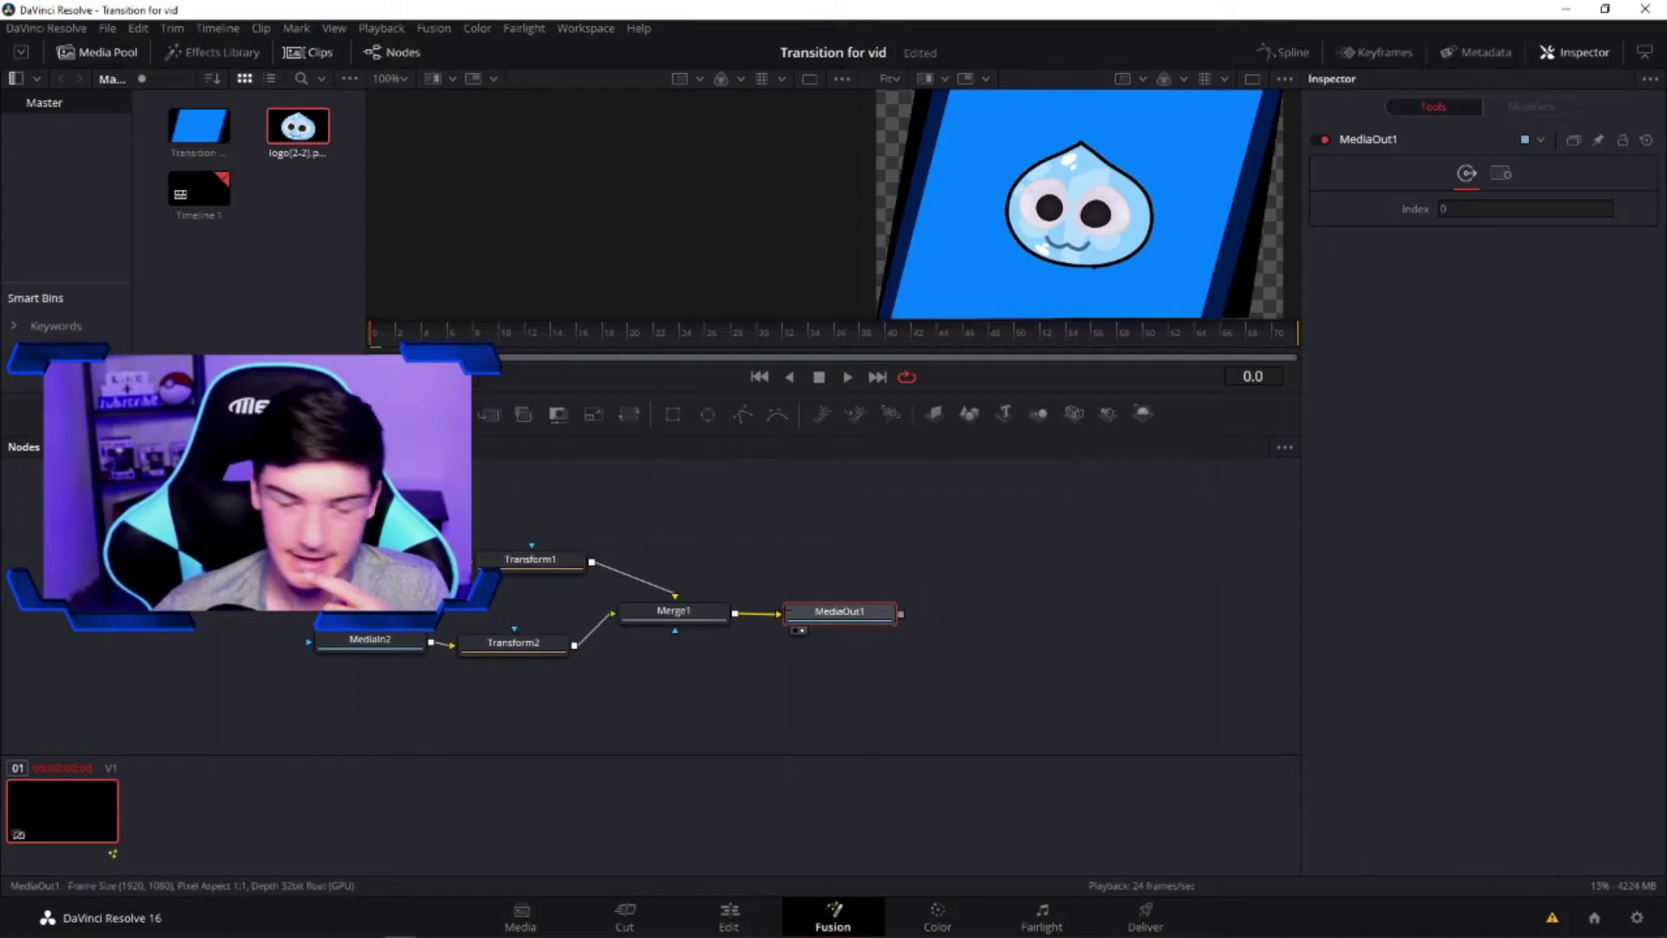
Enlarge the transition background to a size of 1.63 in its Transform1 node so it fills the frame
{"action": "key", "text": "space"}
{"action": "left_click_drag", "start_coordinate": [542, 322], "coordinate": [423, 333]}
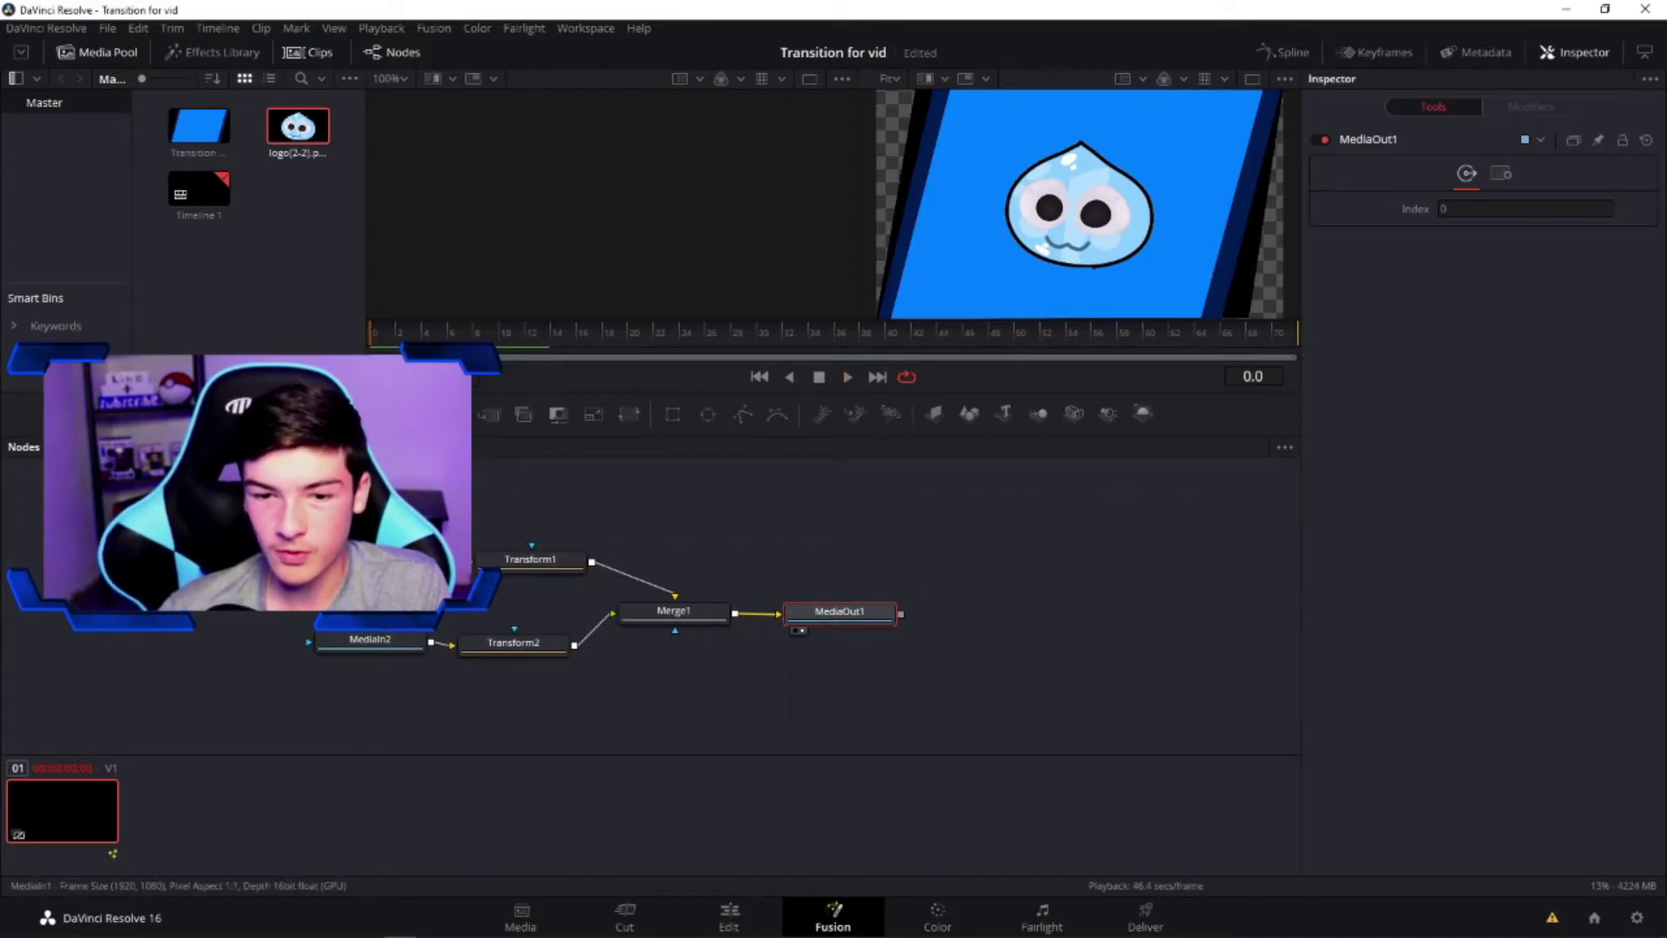
{"action": "left_click", "coordinate": [388, 559]}
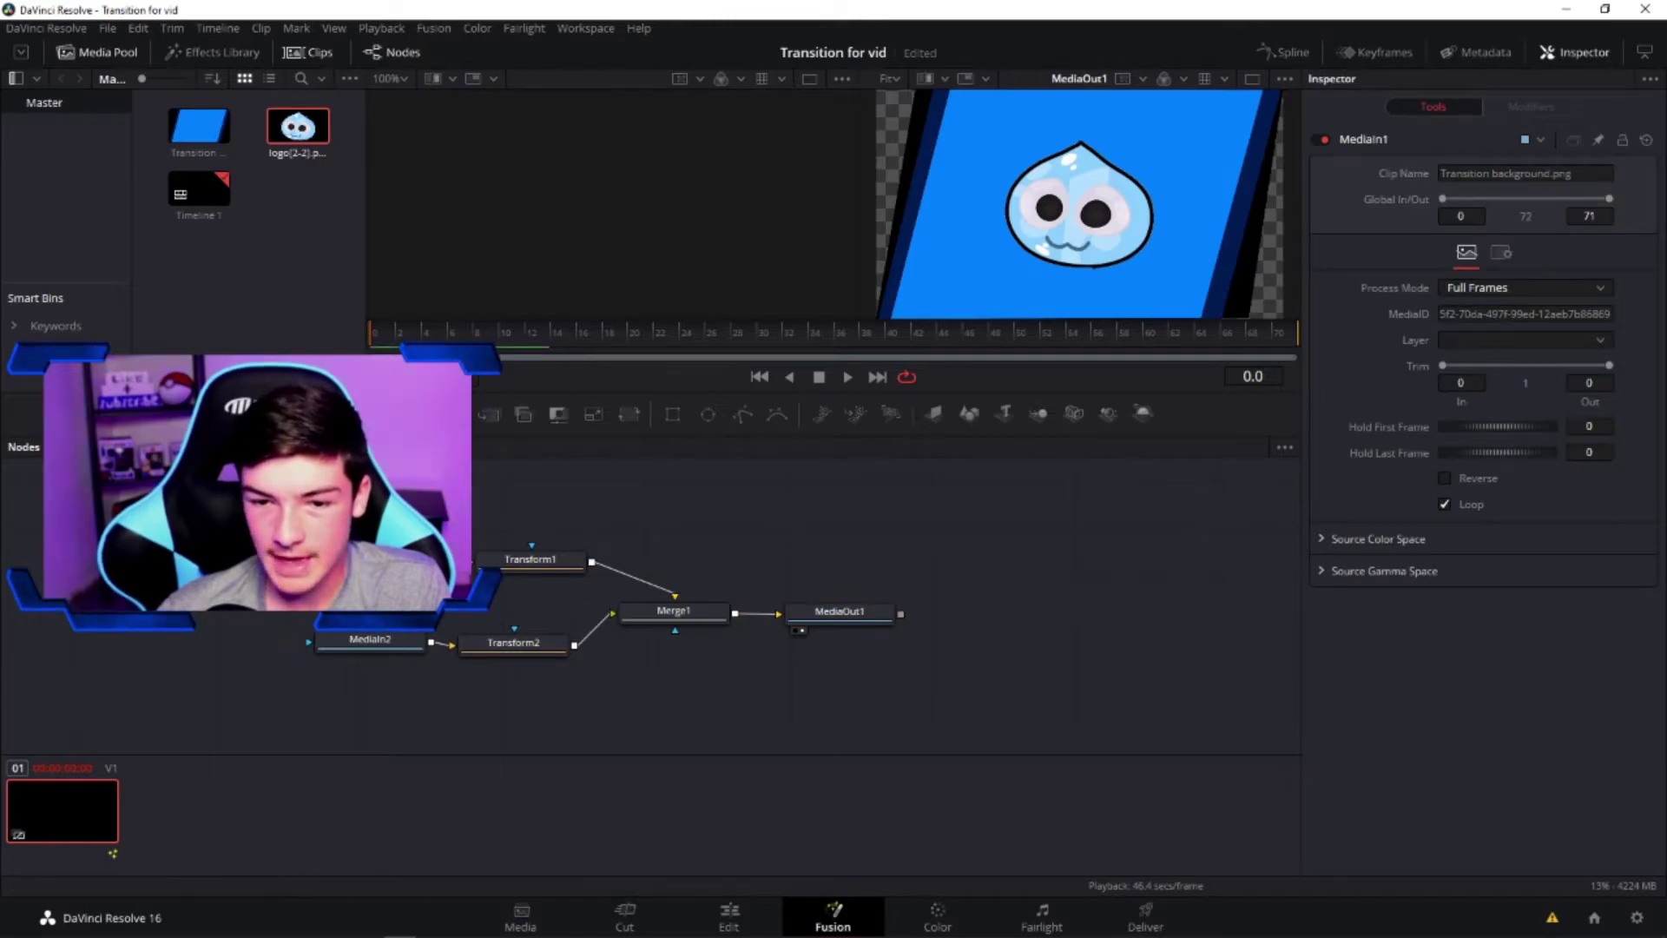
{"action": "left_click", "coordinate": [370, 639]}
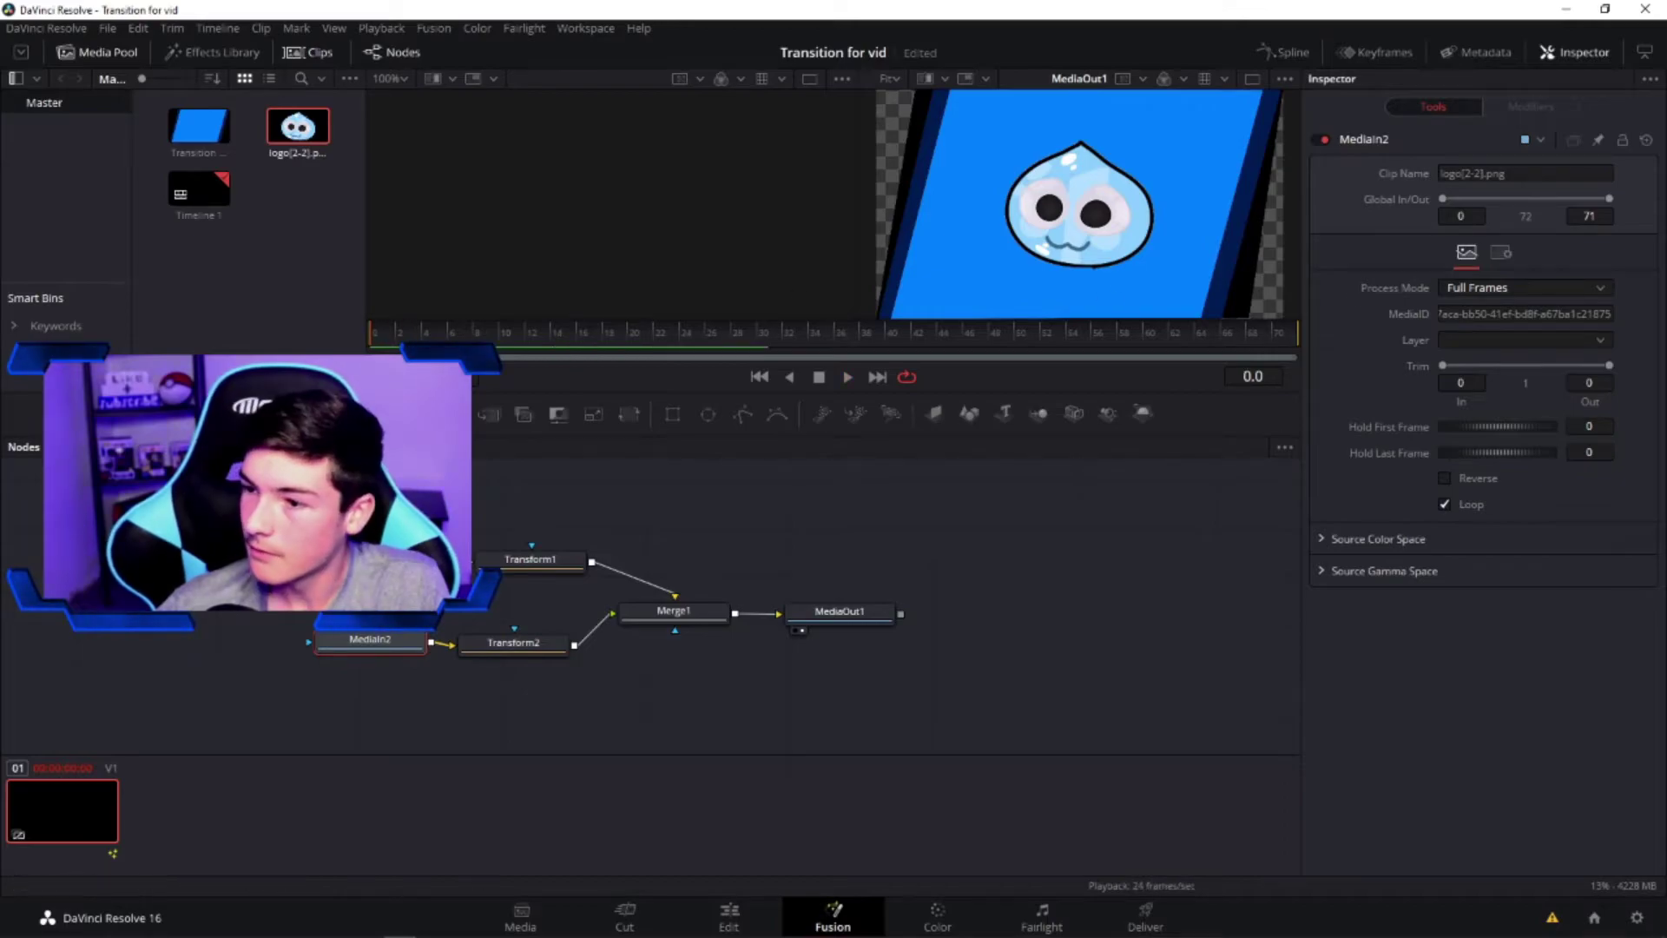
{"action": "left_click", "coordinate": [491, 559]}
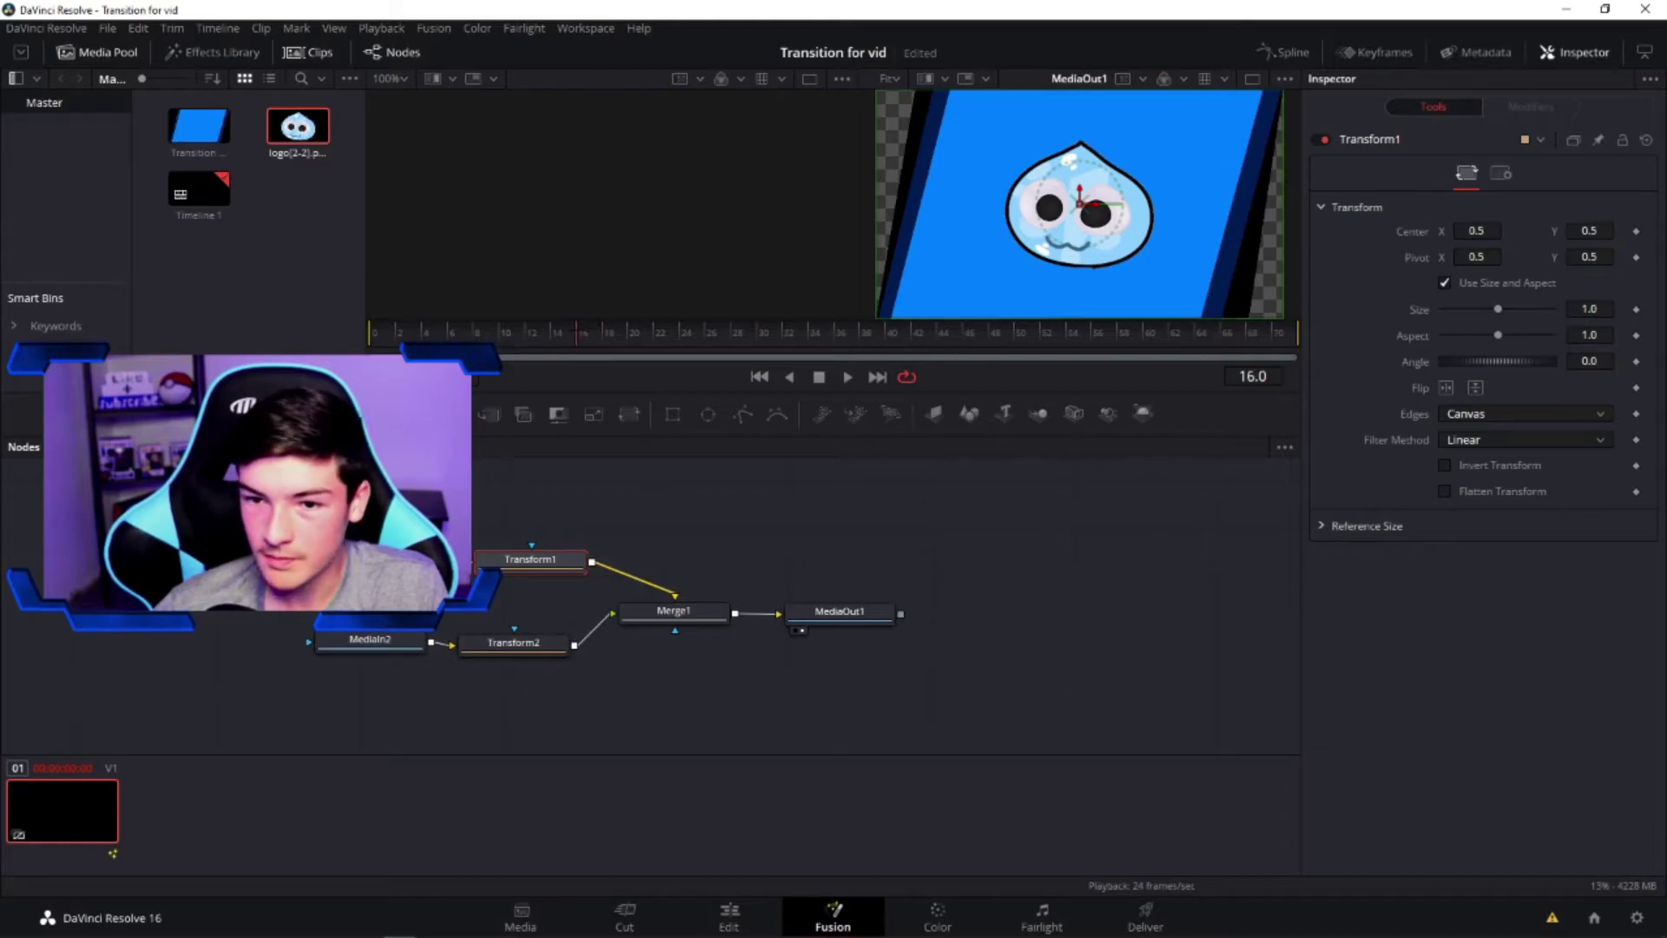
{"action": "left_click_drag", "start_coordinate": [1497, 309], "coordinate": [1506, 309]}
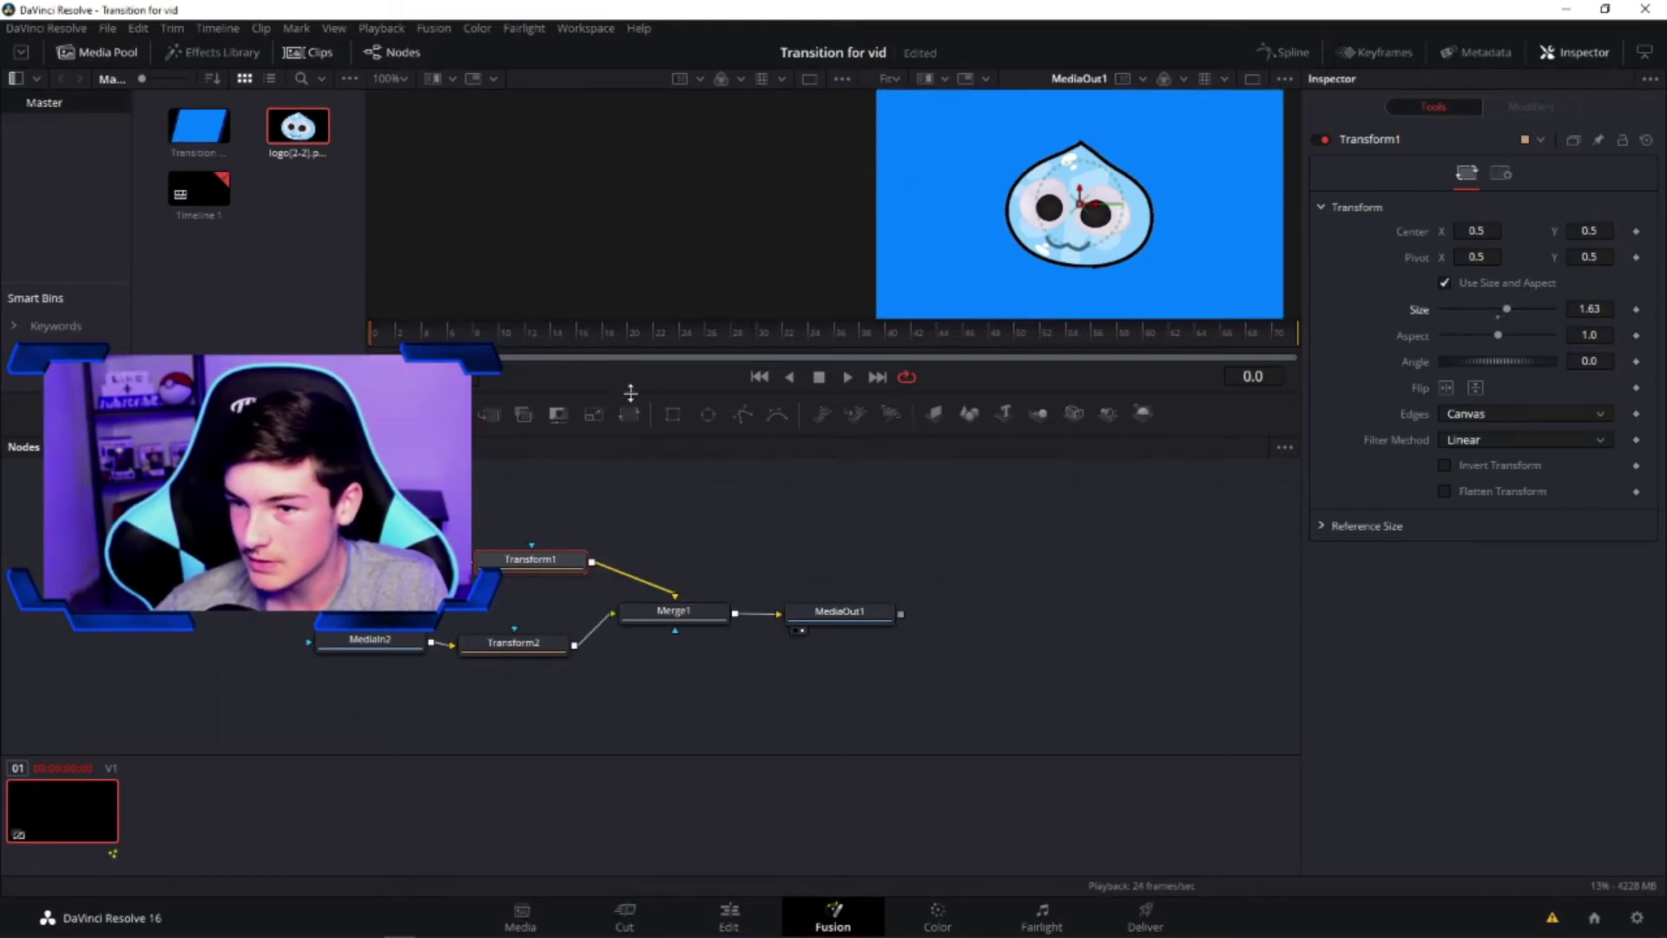
At frame 70, move the background out of the frame to a Center X of about 1.79 and keyframe its center
{"action": "left_click_drag", "start_coordinate": [369, 340], "coordinate": [566, 340]}
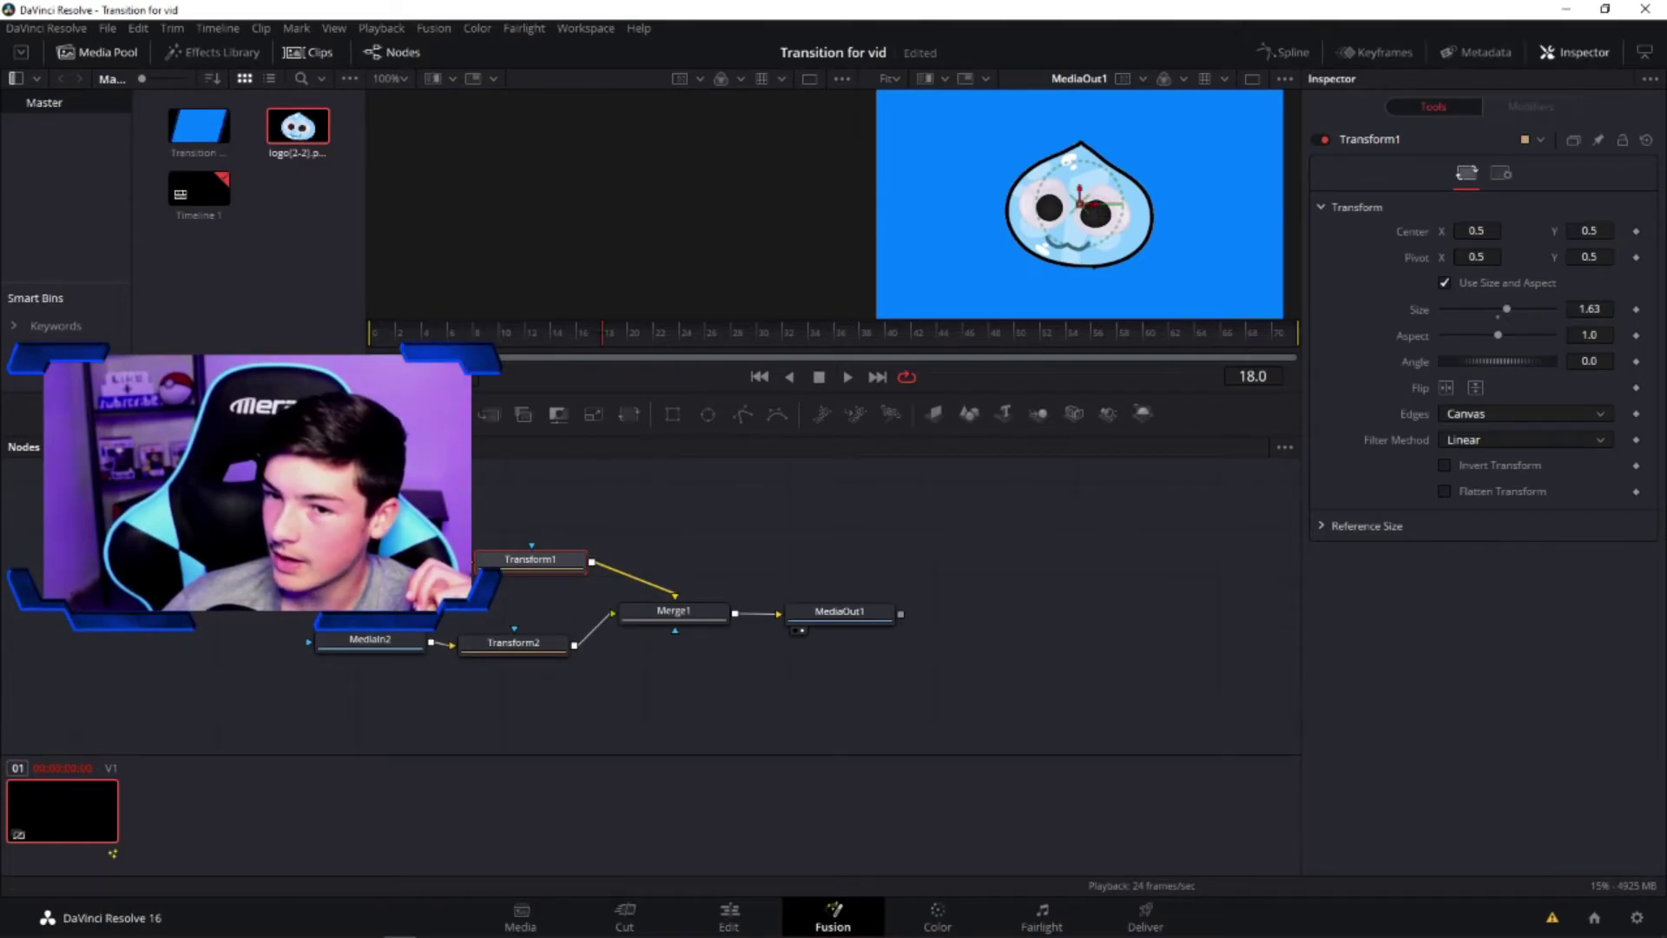
{"action": "left_click_drag", "start_coordinate": [653, 332], "coordinate": [940, 359]}
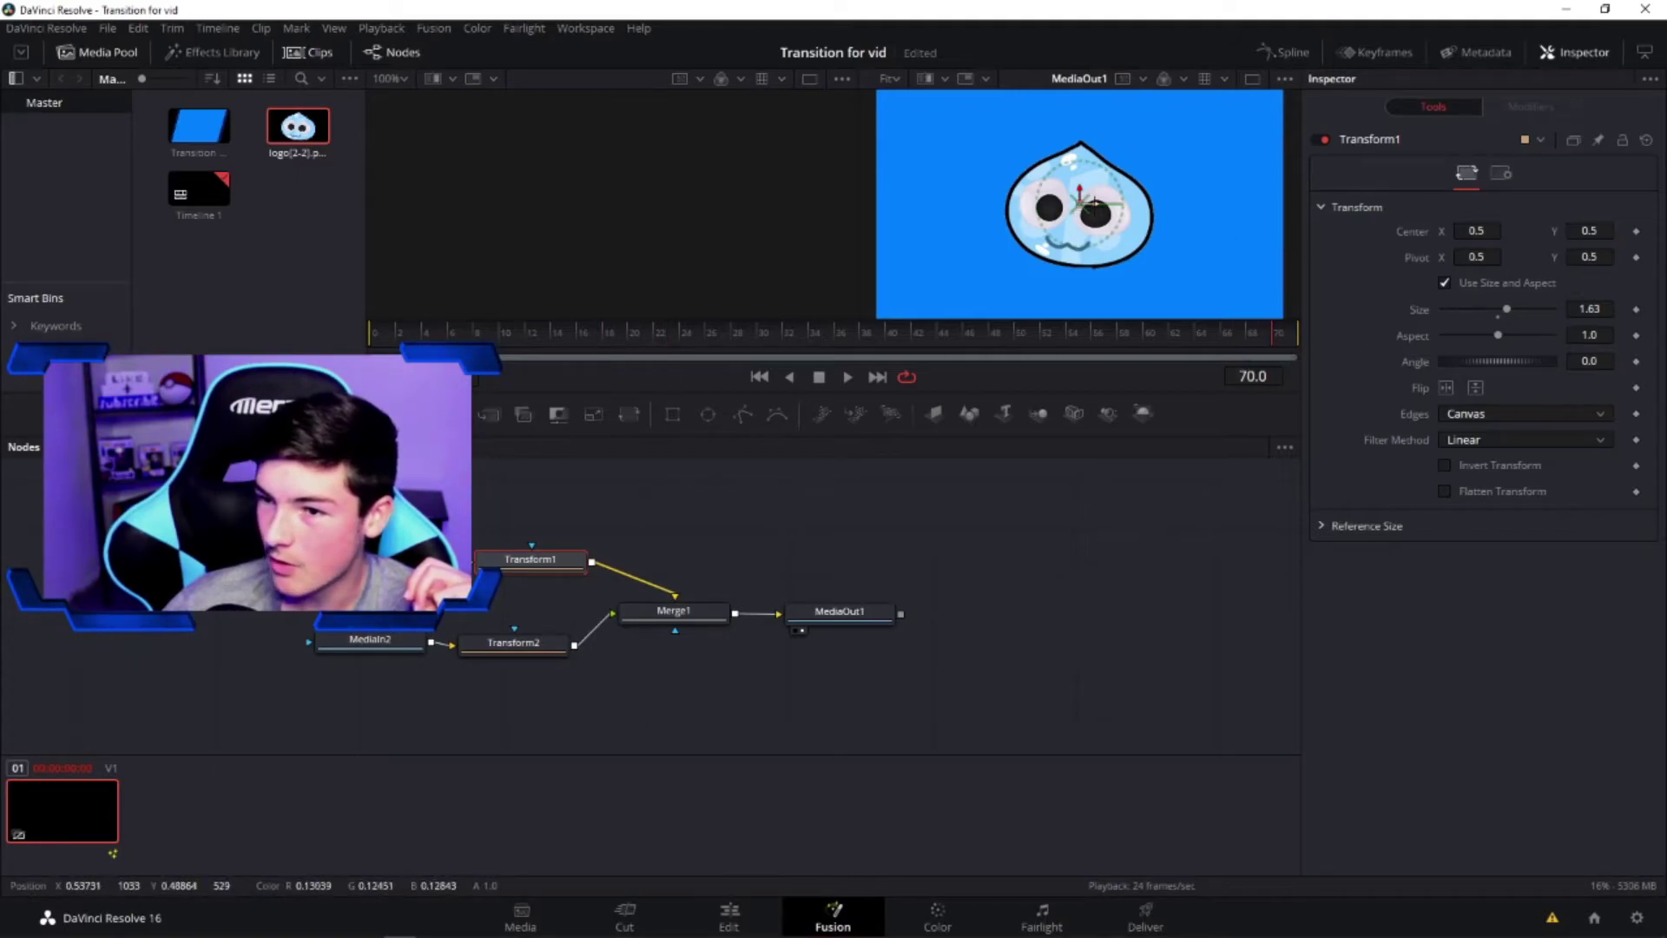
{"action": "left_click_drag", "start_coordinate": [1084, 205], "coordinate": [1620, 239]}
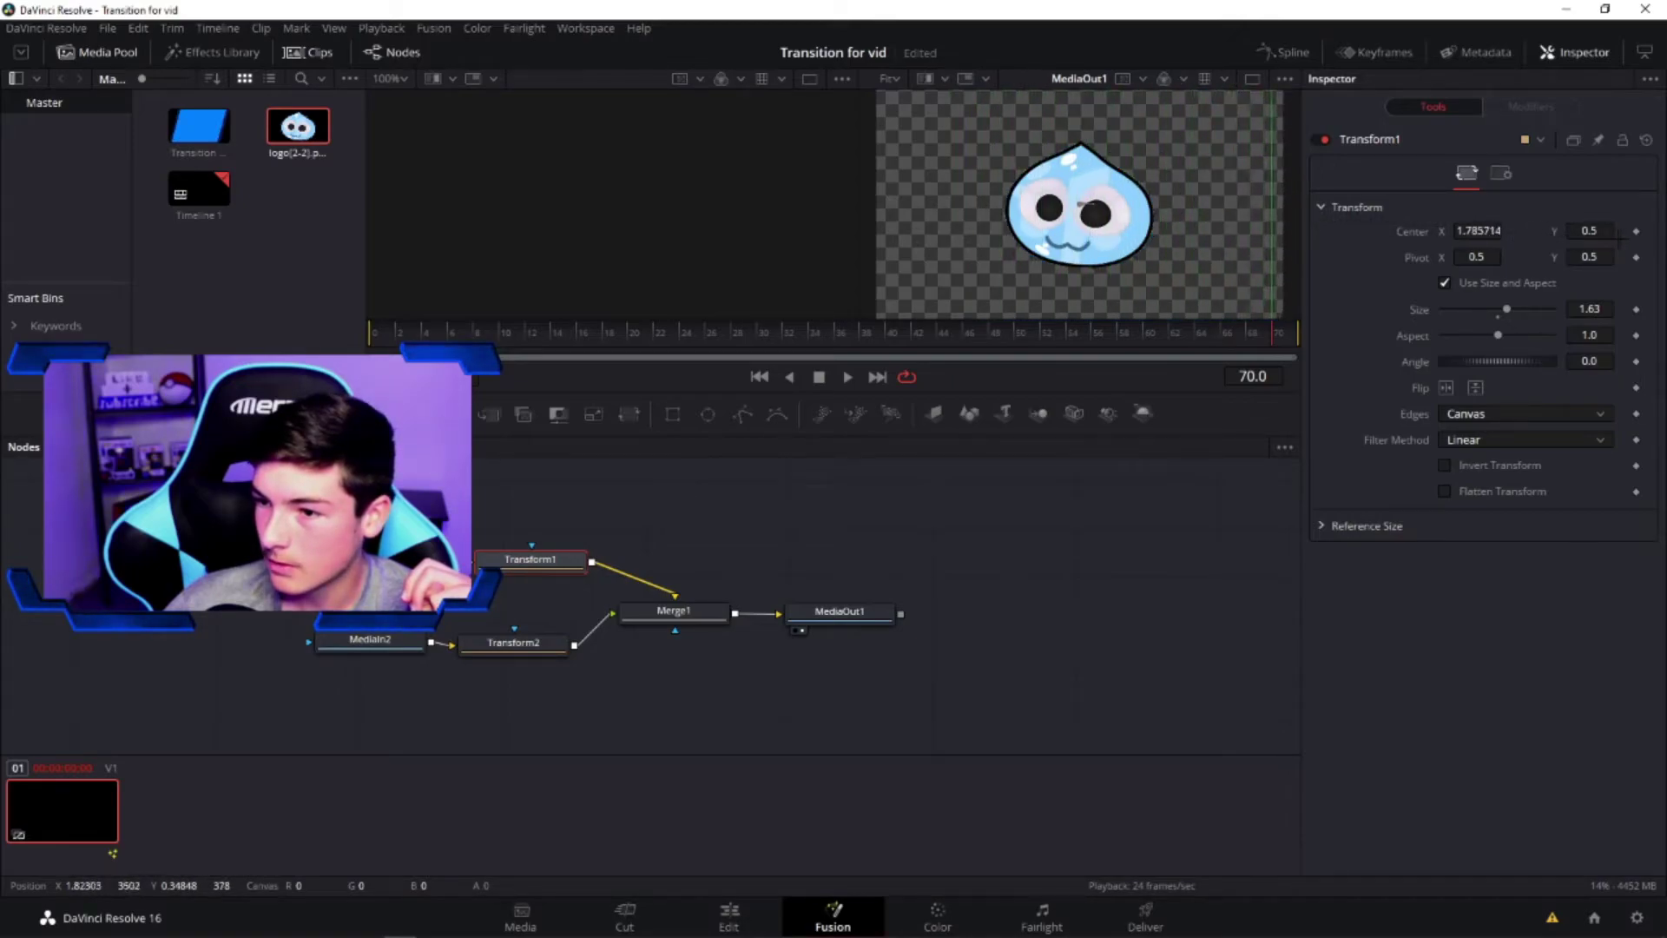
{"action": "left_click", "coordinate": [1635, 231]}
At frame 18, keyframe the transition background's Center X at 0.5
{"action": "left_click_drag", "start_coordinate": [1271, 333], "coordinate": [666, 333]}
{"action": "left_click_drag", "start_coordinate": [537, 333], "coordinate": [602, 334]}
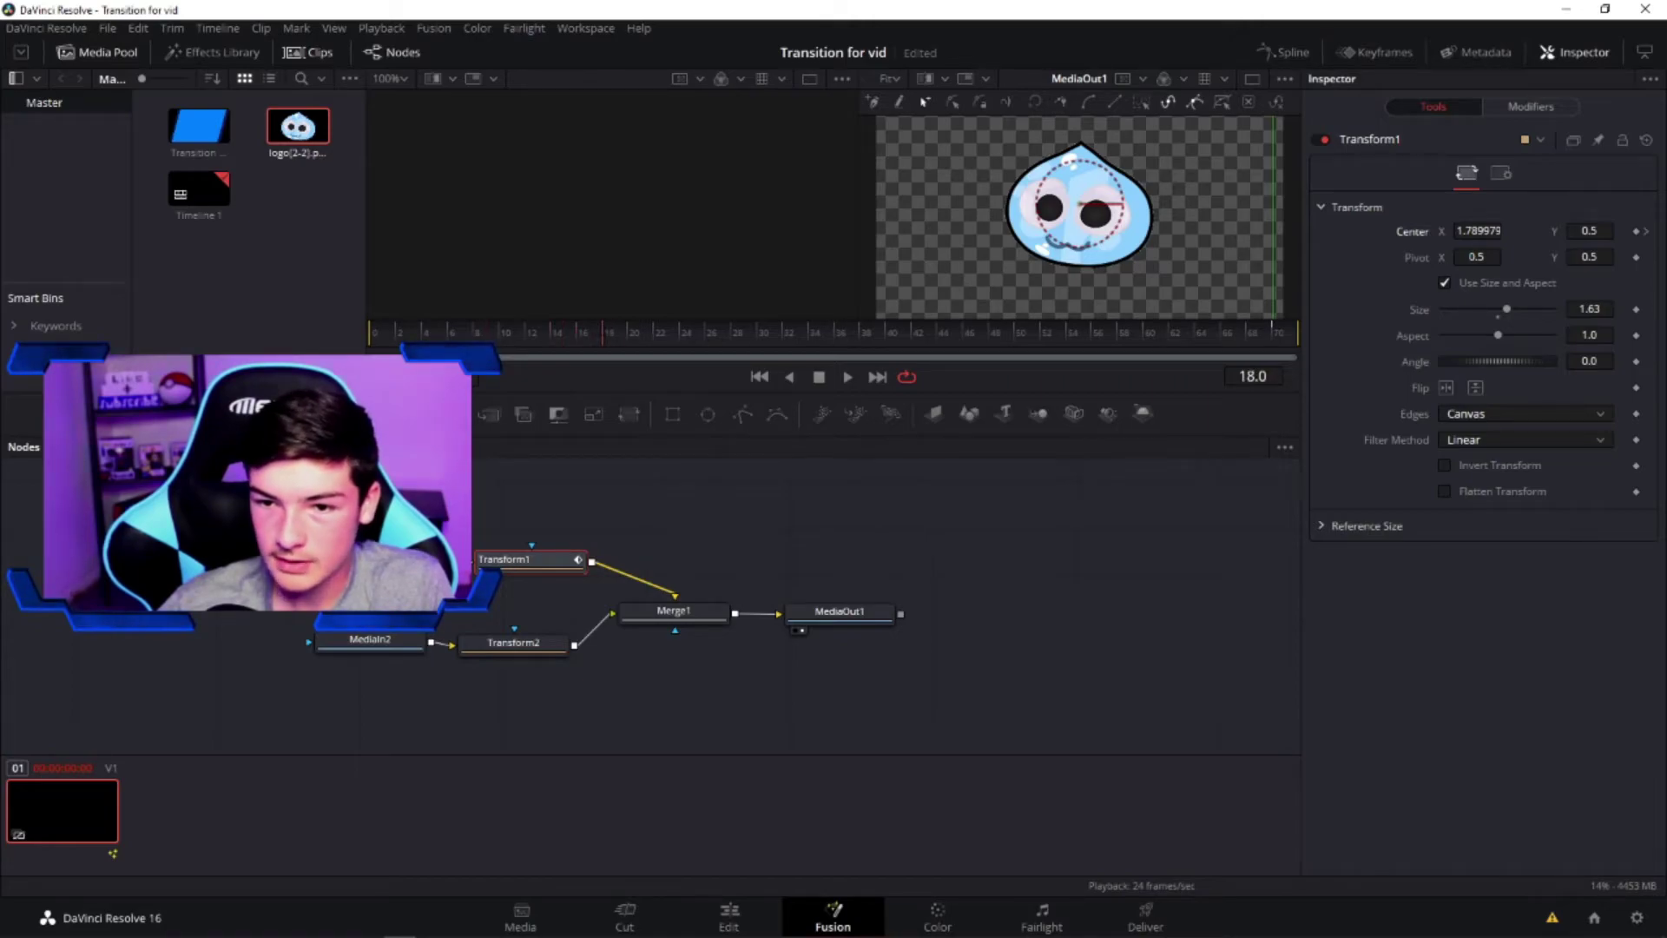
{"action": "double_click", "coordinate": [1496, 230]}
{"action": "key", "text": "BackSpace"}
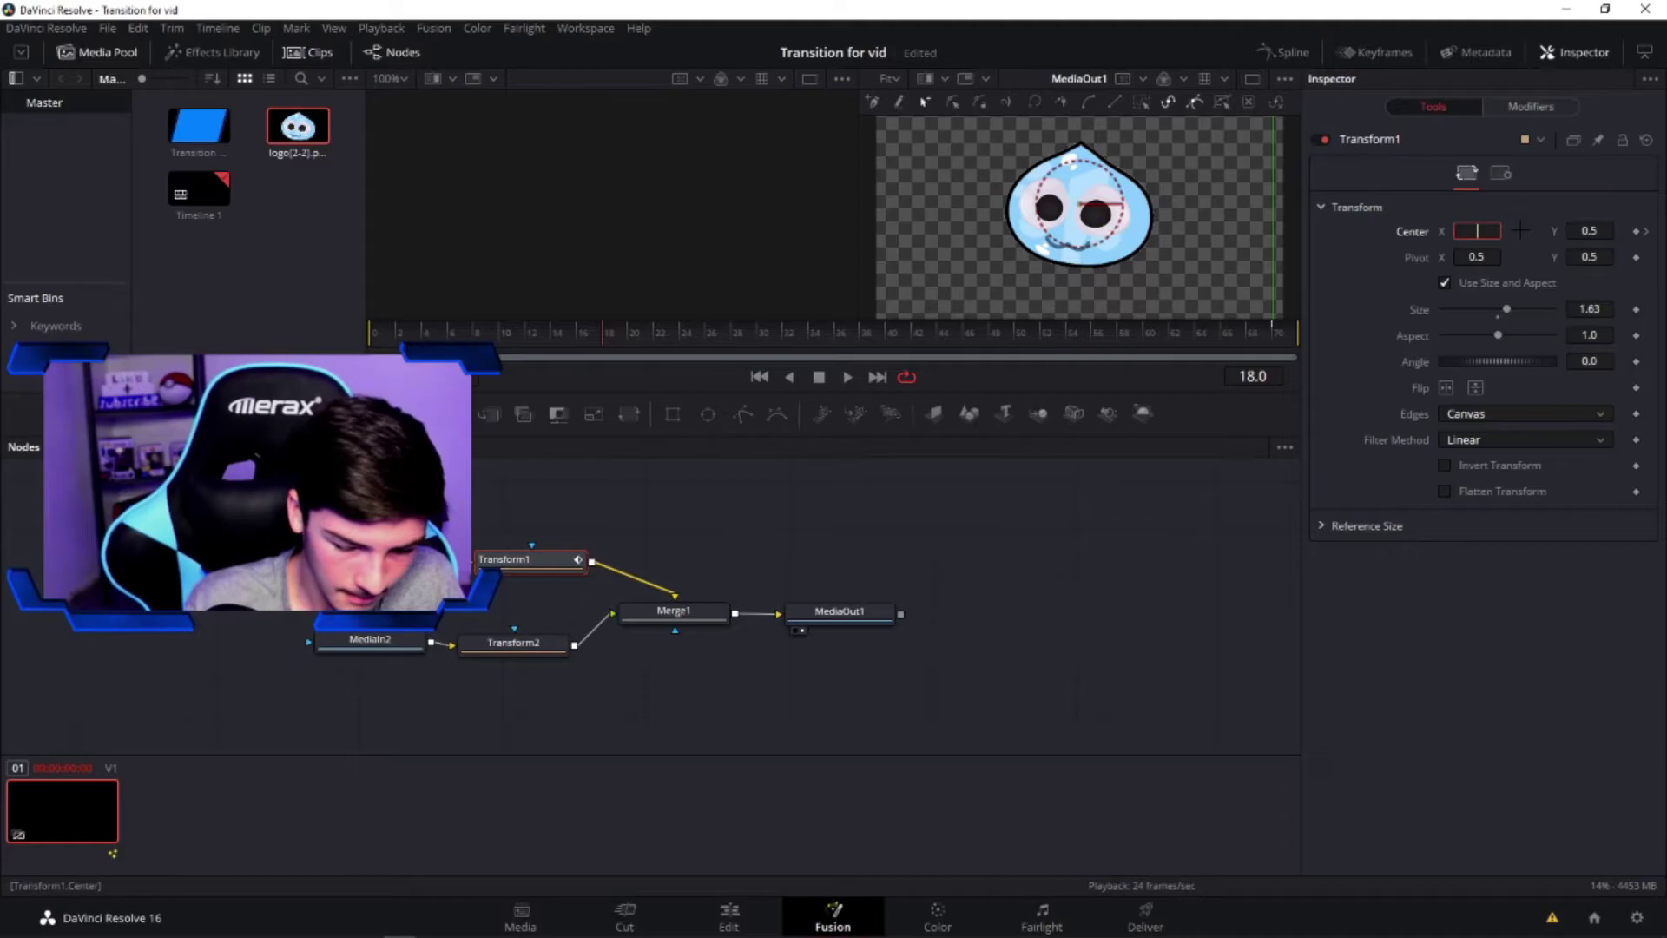
{"action": "type", "text": ".5"}
{"action": "key", "text": "Tab"}
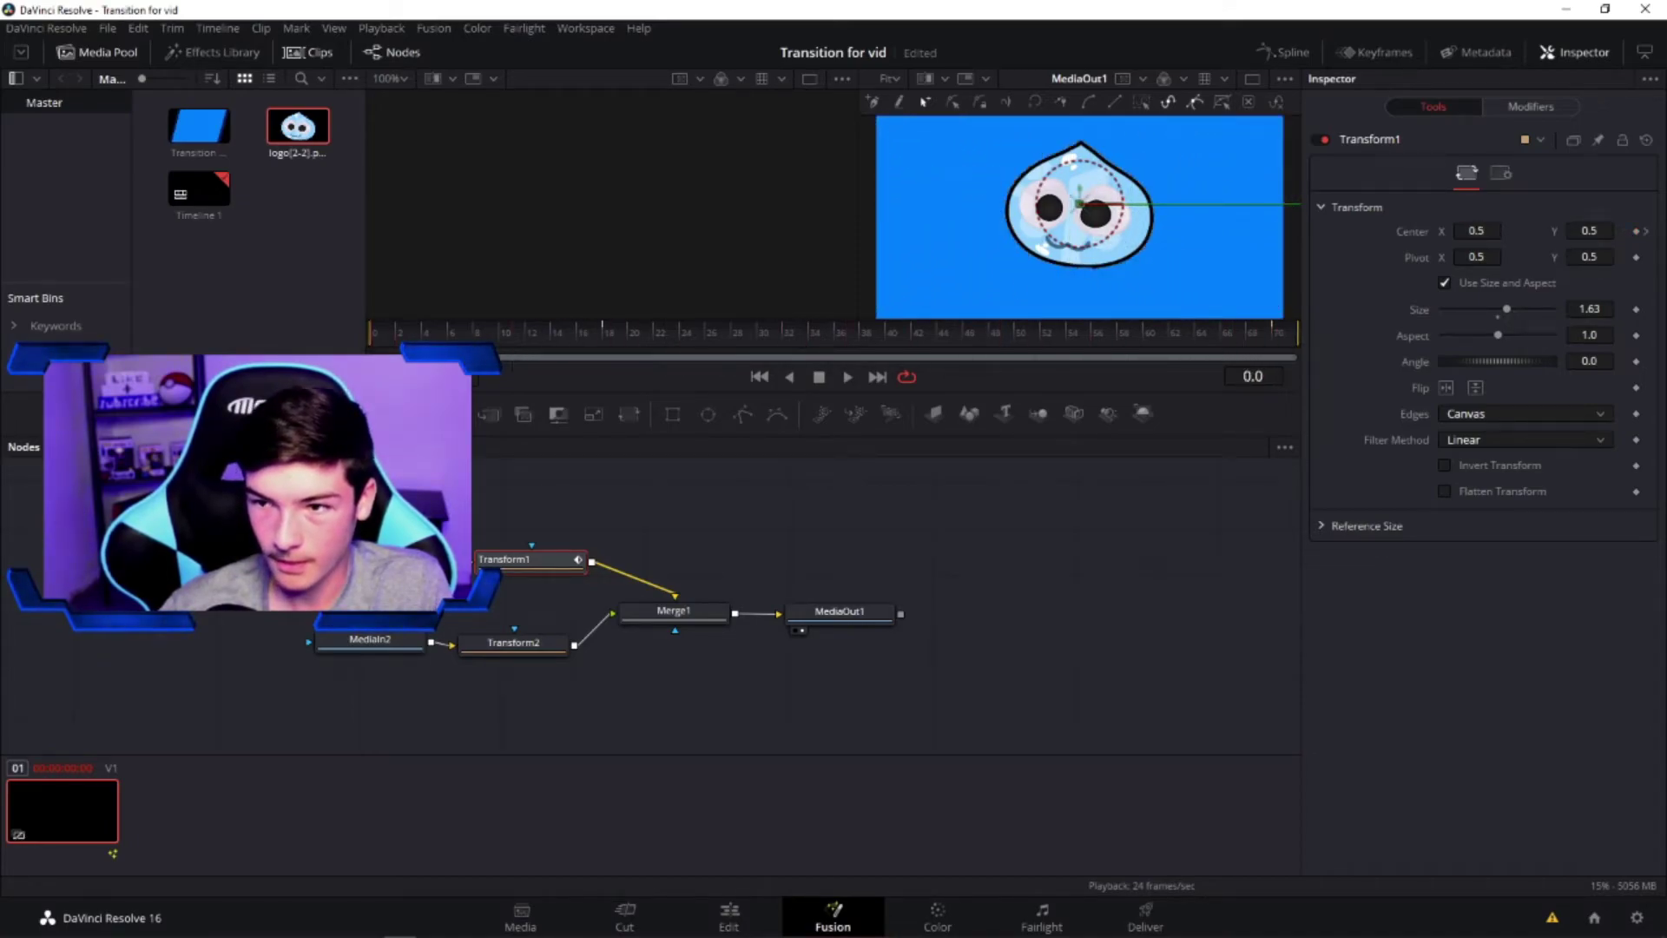
{"action": "left_click_drag", "start_coordinate": [642, 340], "coordinate": [610, 337]}
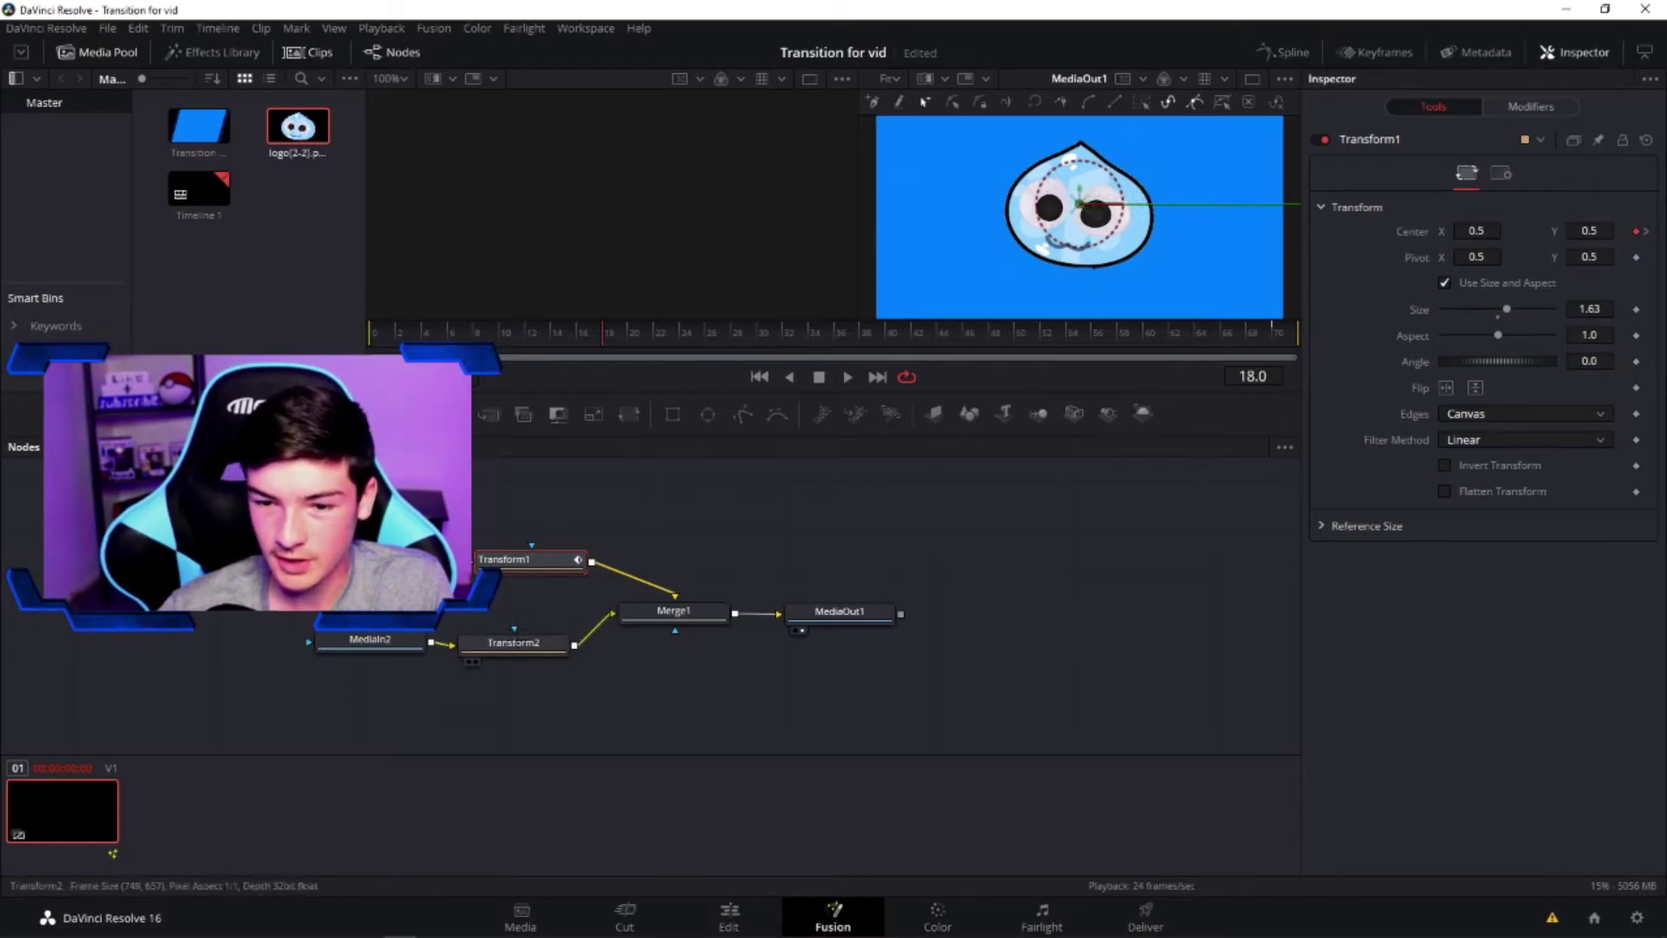
Try shrinking the logo to size 0 in its Transform2 node at frame 39
{"action": "left_click", "coordinate": [513, 641]}
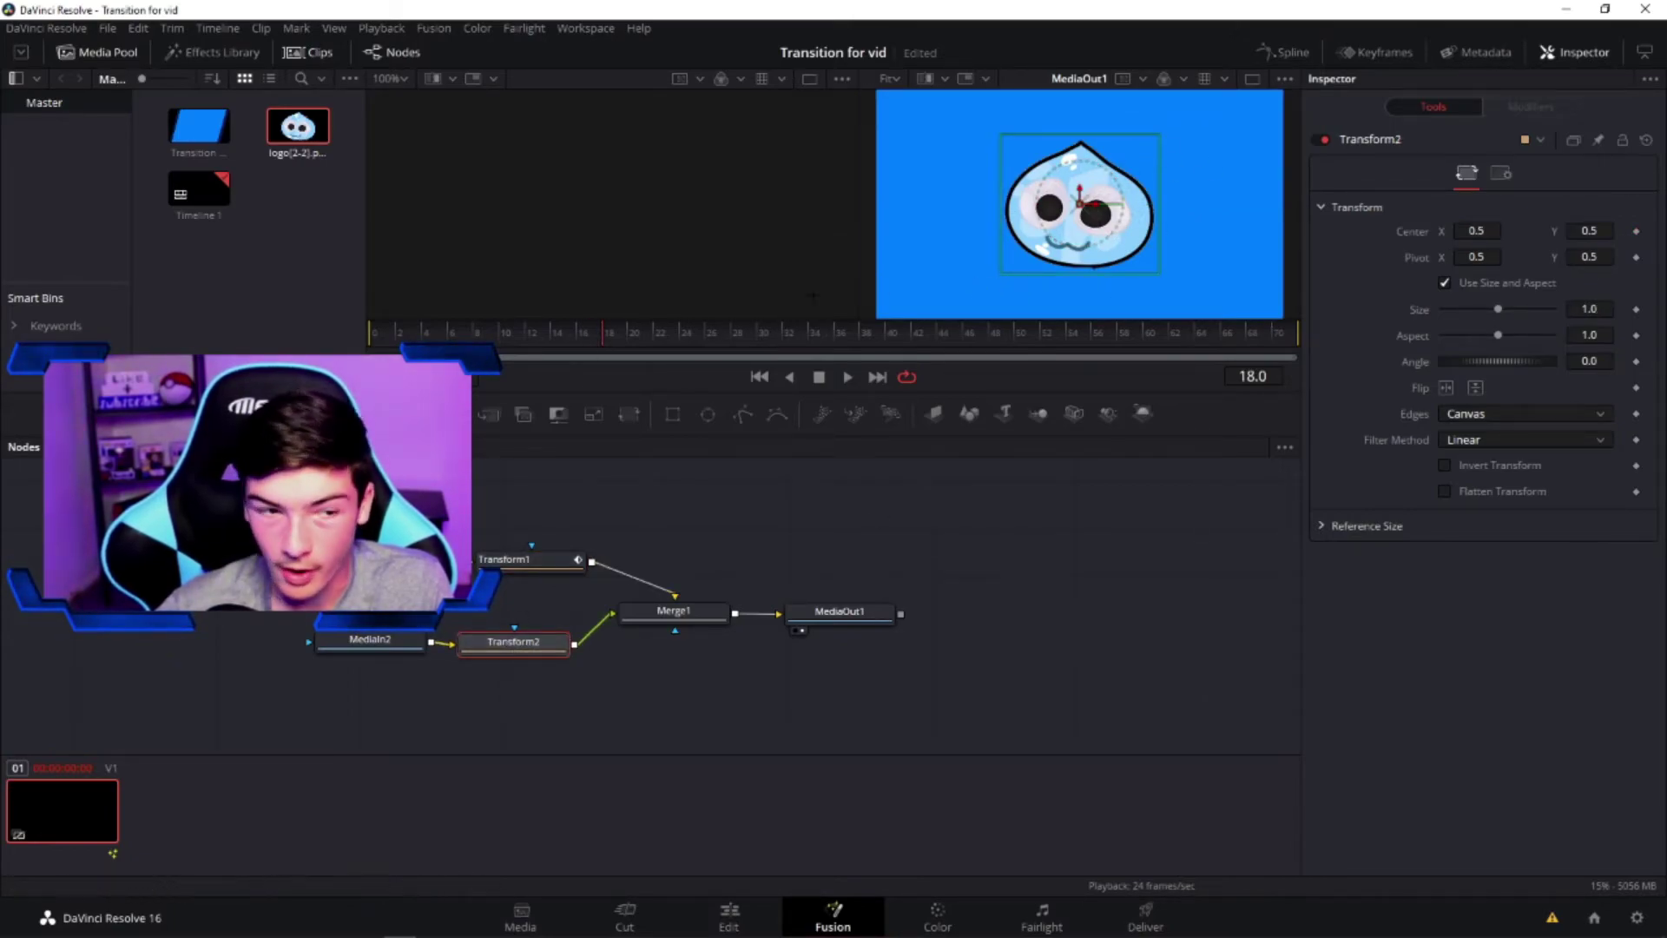
{"action": "key", "text": "space"}
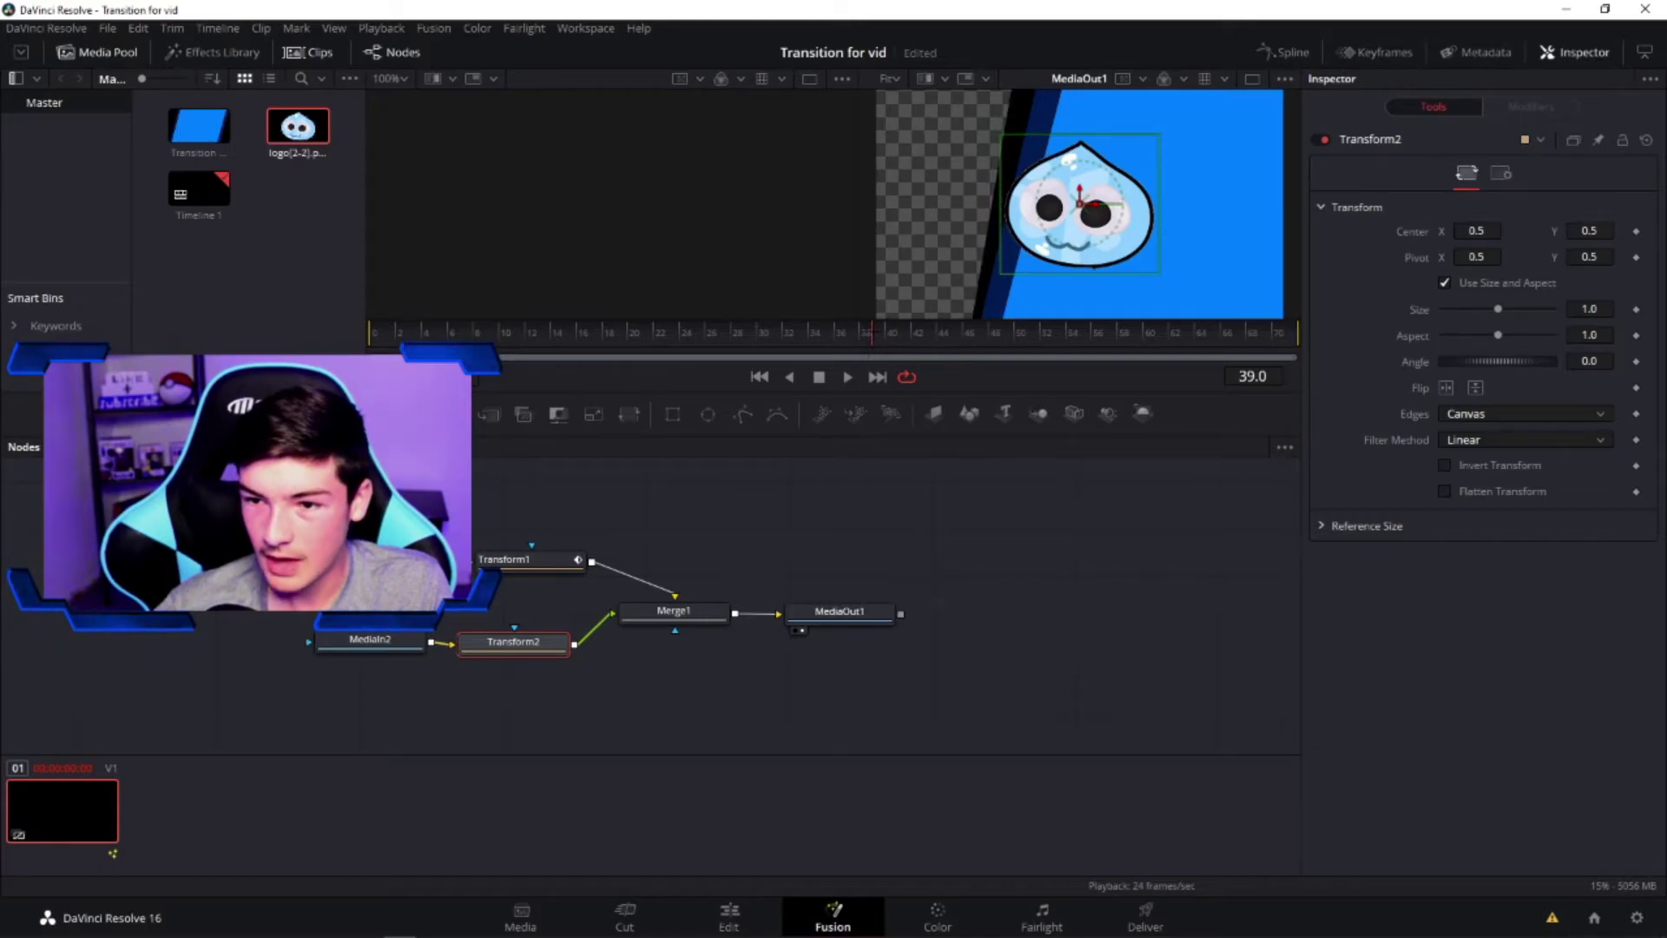
{"action": "key", "text": "Left"}
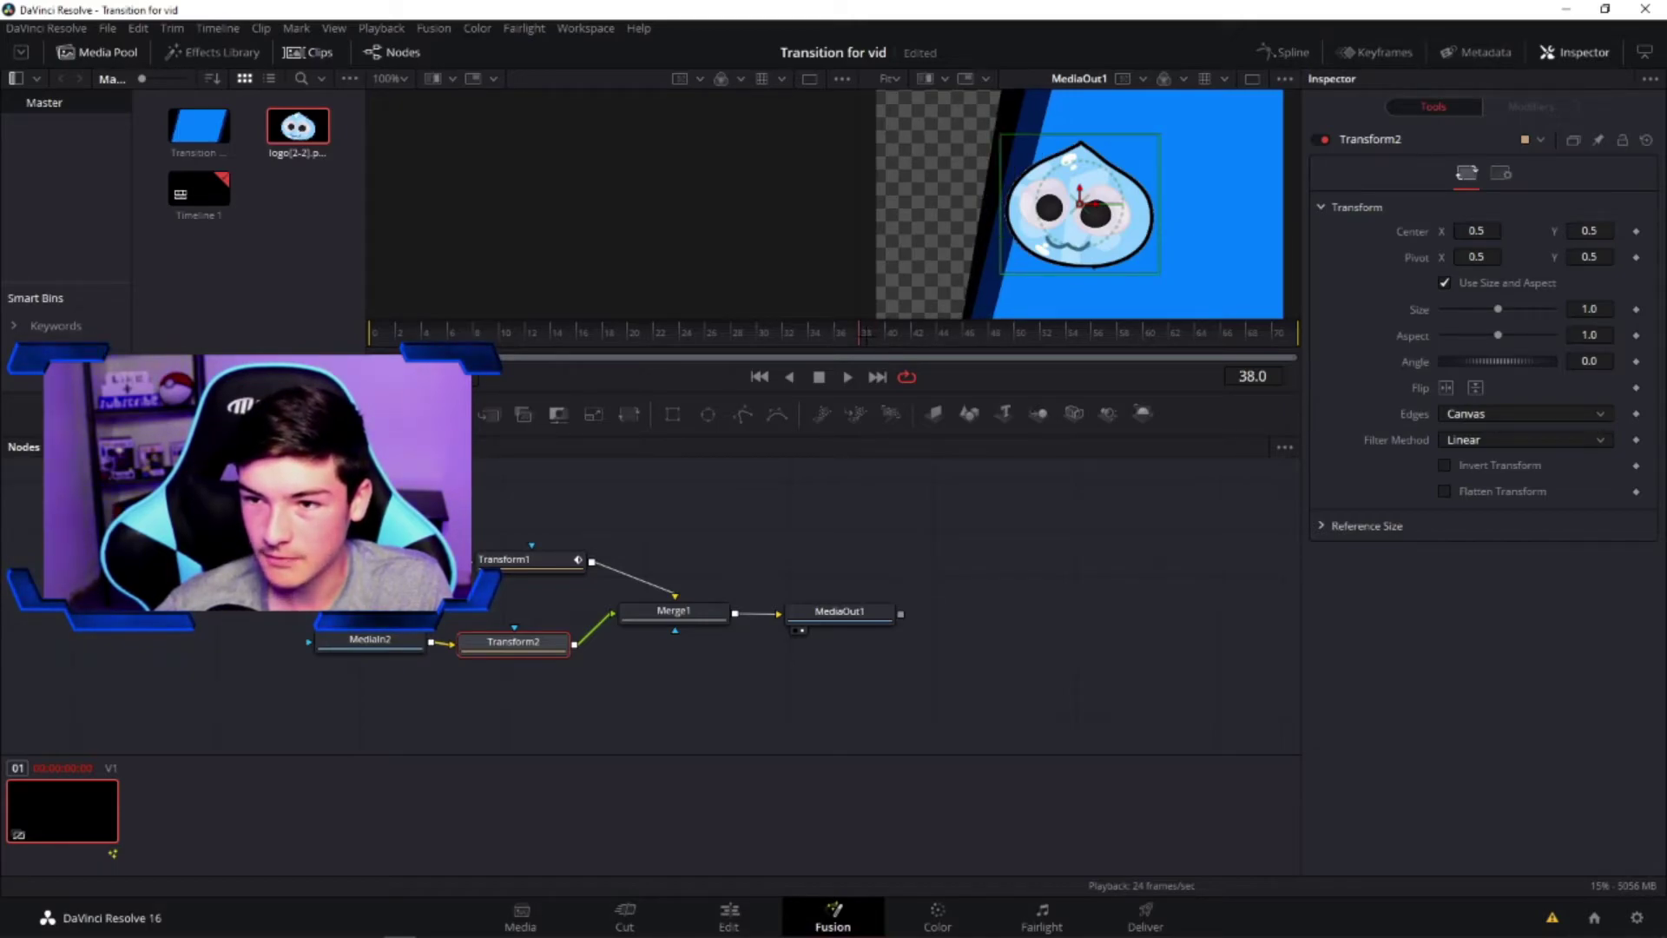
{"action": "key", "text": "Right"}
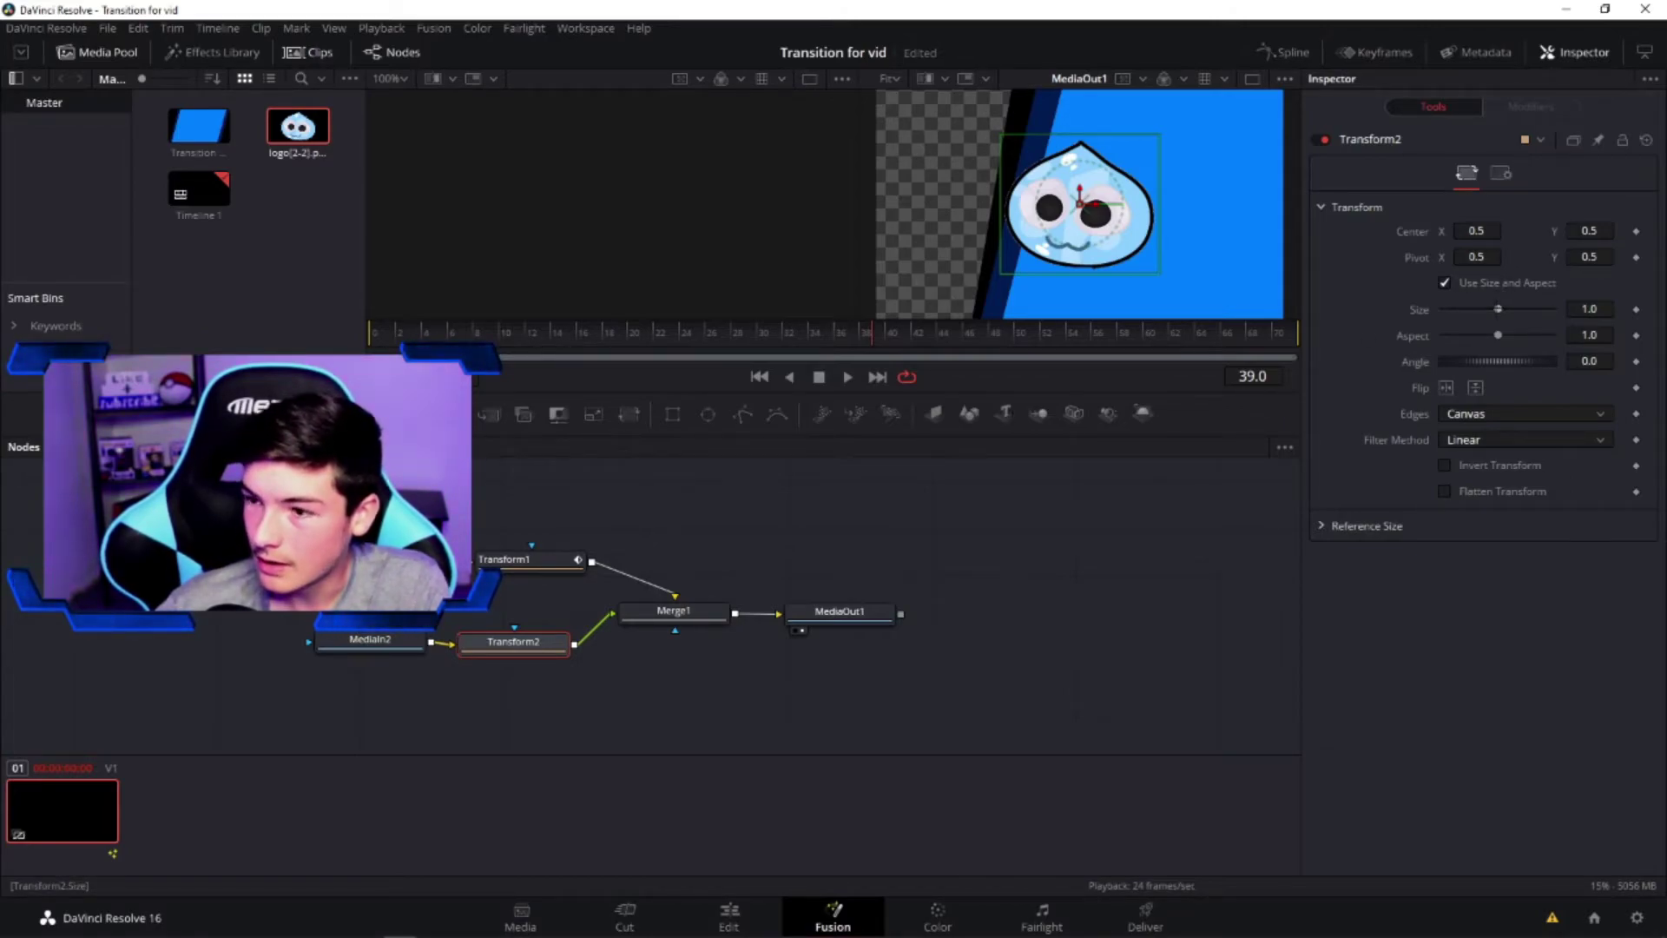
{"action": "left_click_drag", "start_coordinate": [1498, 309], "coordinate": [1421, 311]}
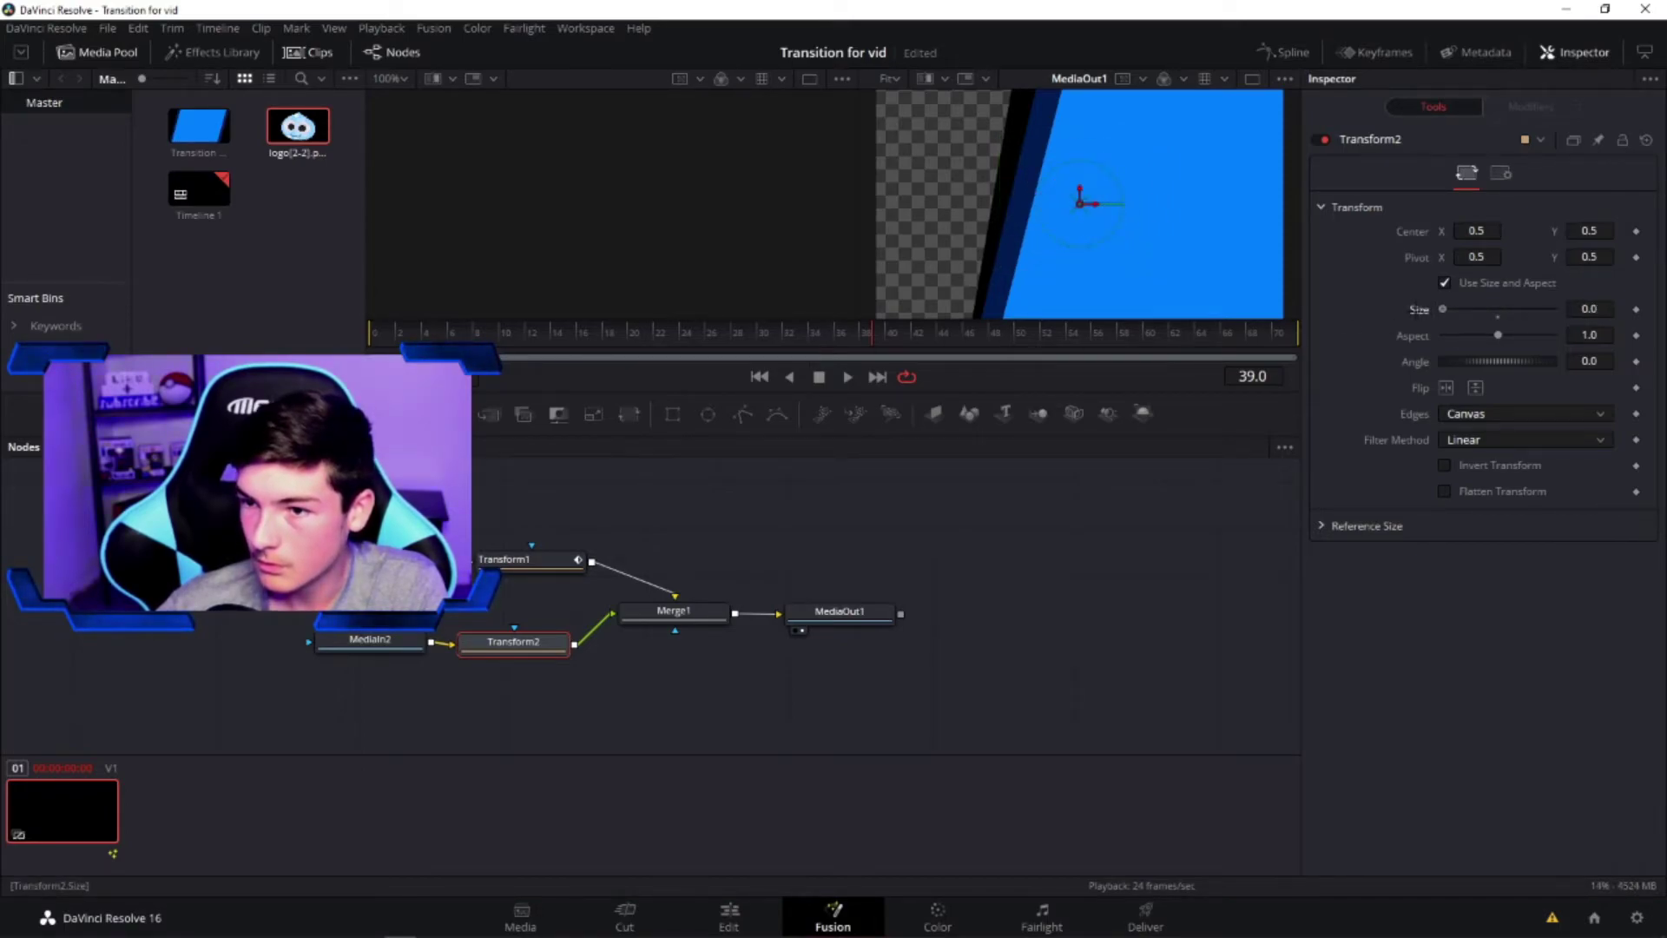
{"action": "left_click_drag", "start_coordinate": [1433, 314], "coordinate": [1497, 320]}
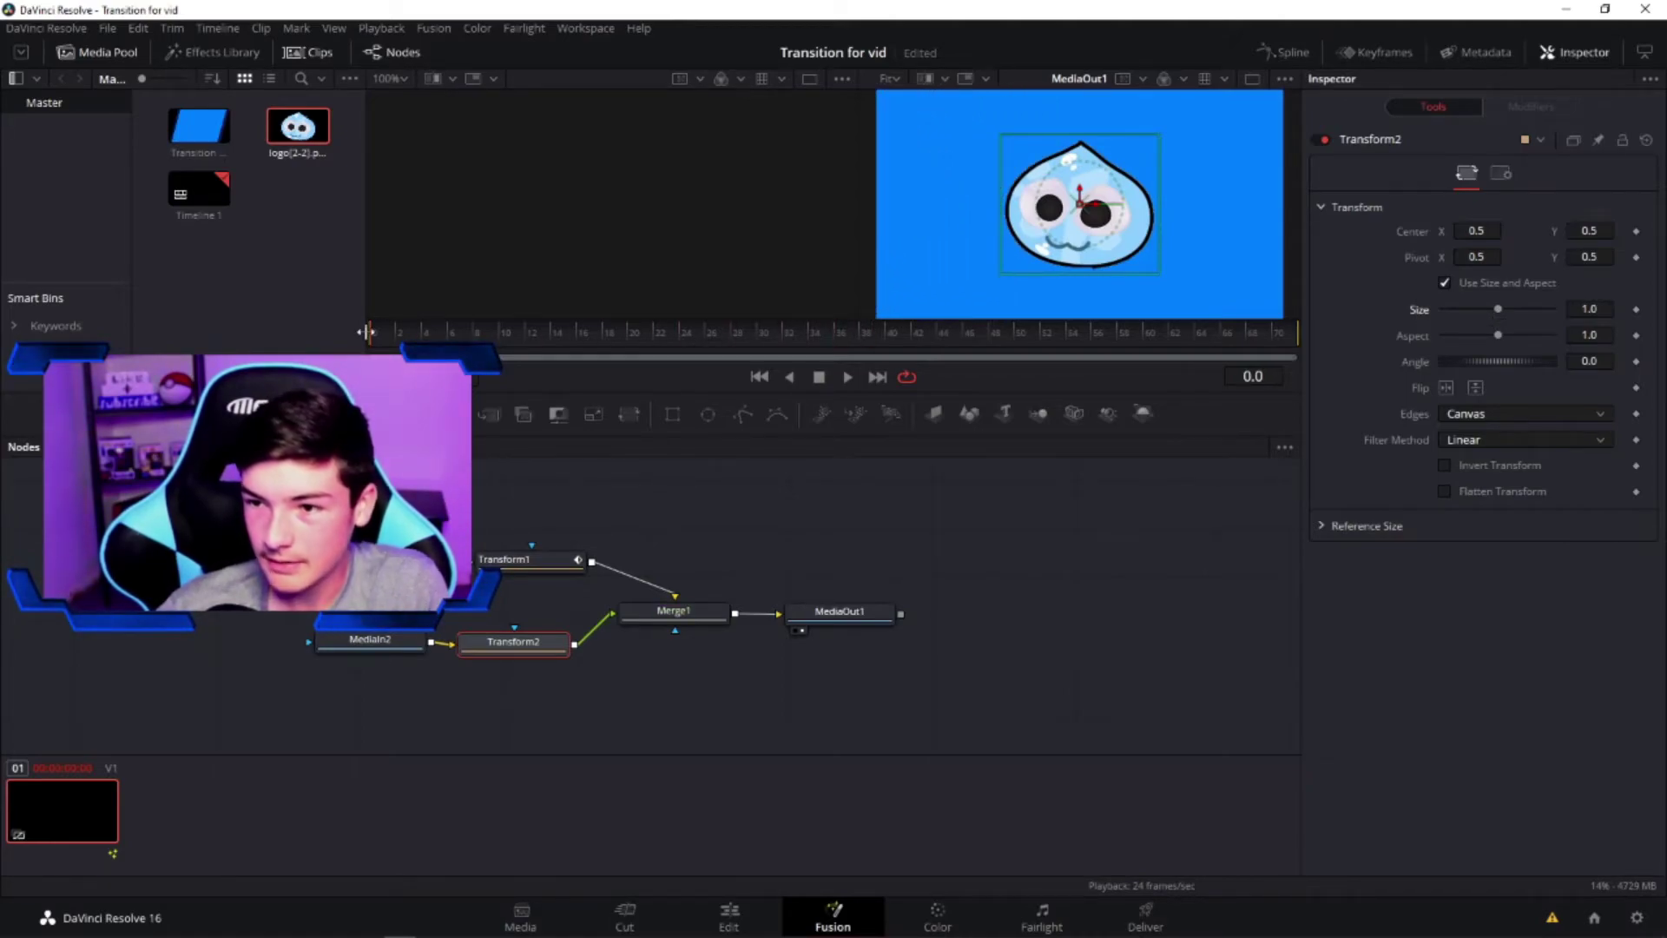
At frame 38, set the logo's size to 0 in Transform2 and keyframe it
{"action": "key", "text": "space"}
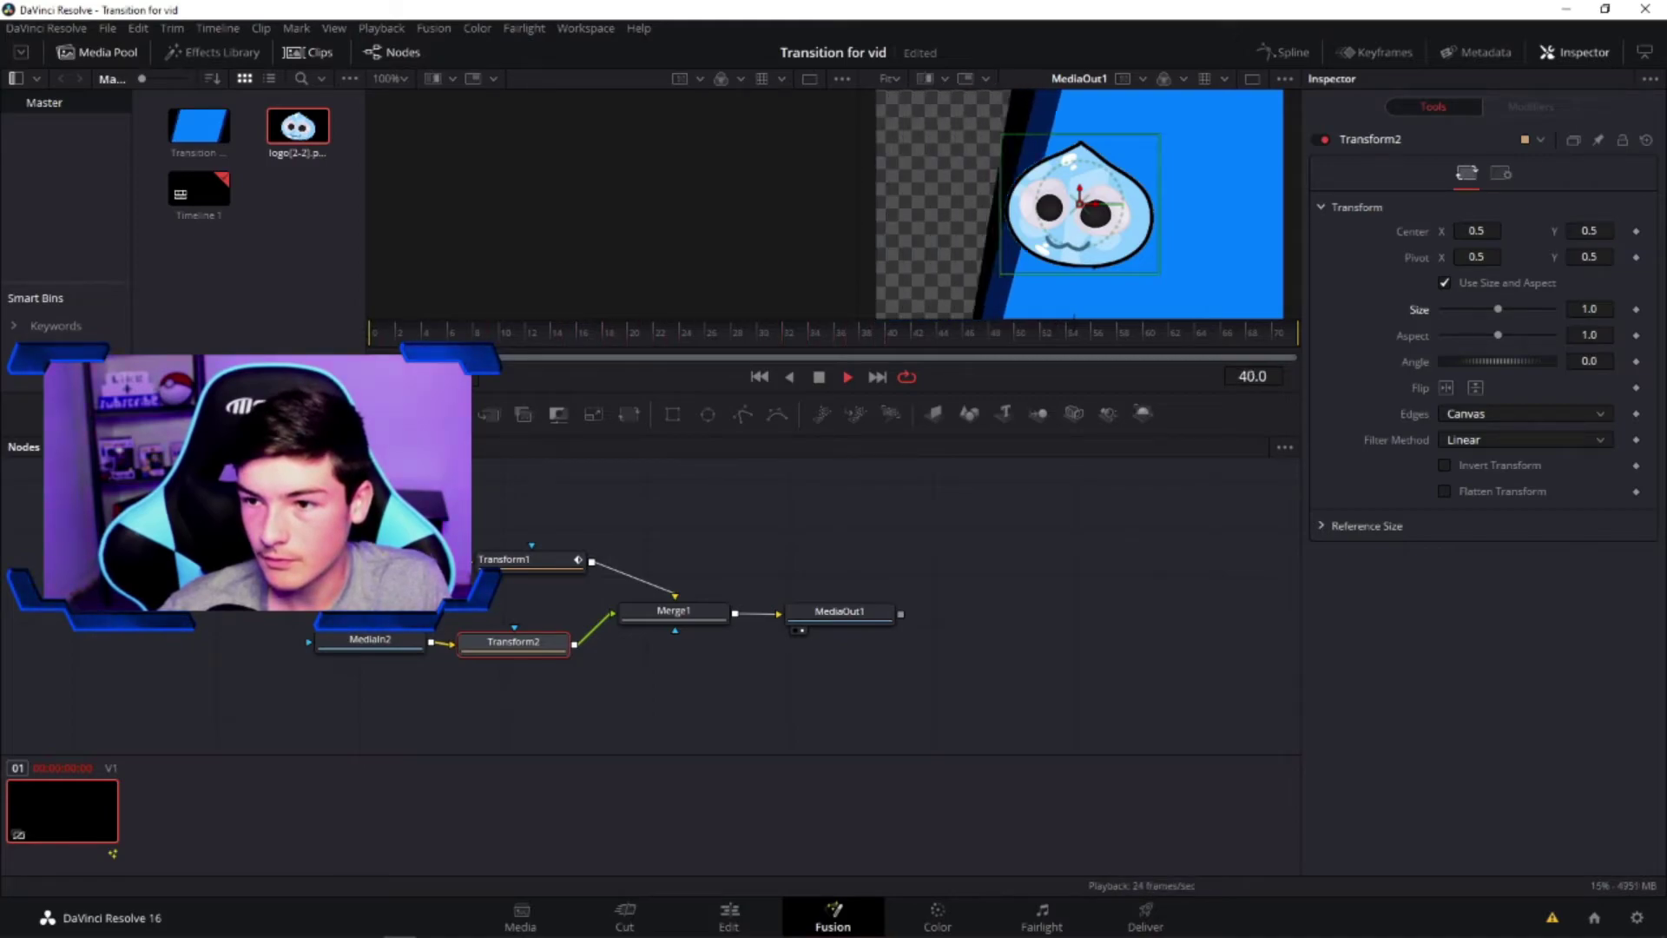
{"action": "key", "text": "space"}
{"action": "key", "text": "Left"}
{"action": "key", "text": "Left"}
{"action": "key", "text": "Left"}
{"action": "key", "text": "Right"}
{"action": "key", "text": "Left"}
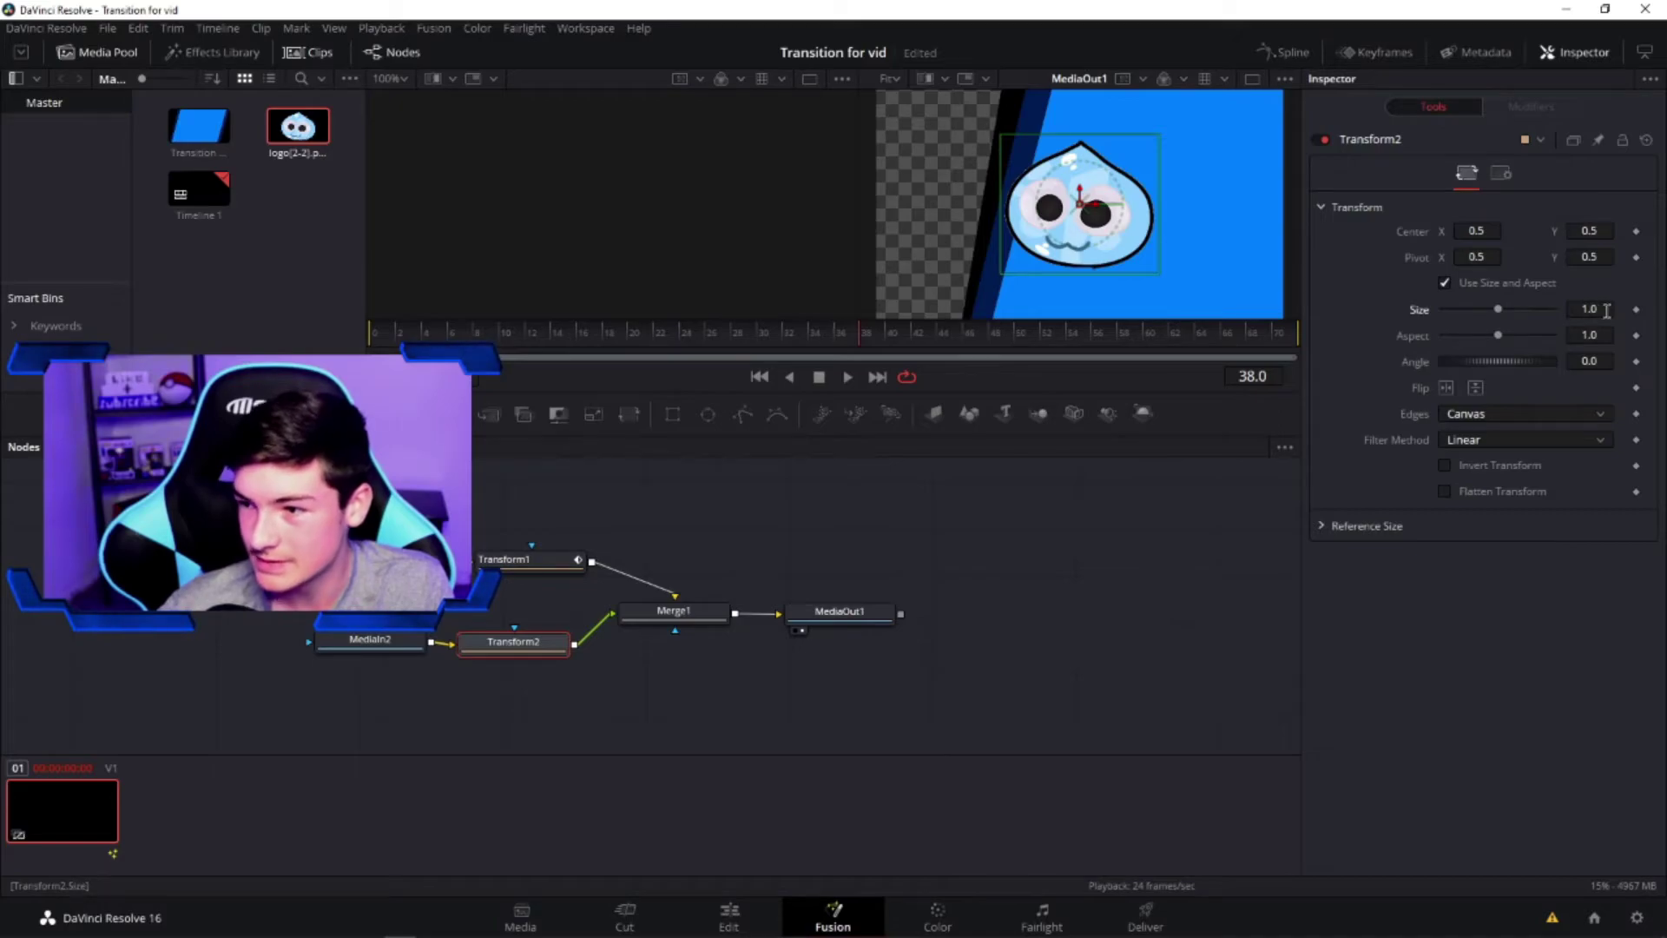
{"action": "left_click_drag", "start_coordinate": [1509, 310], "coordinate": [1442, 310]}
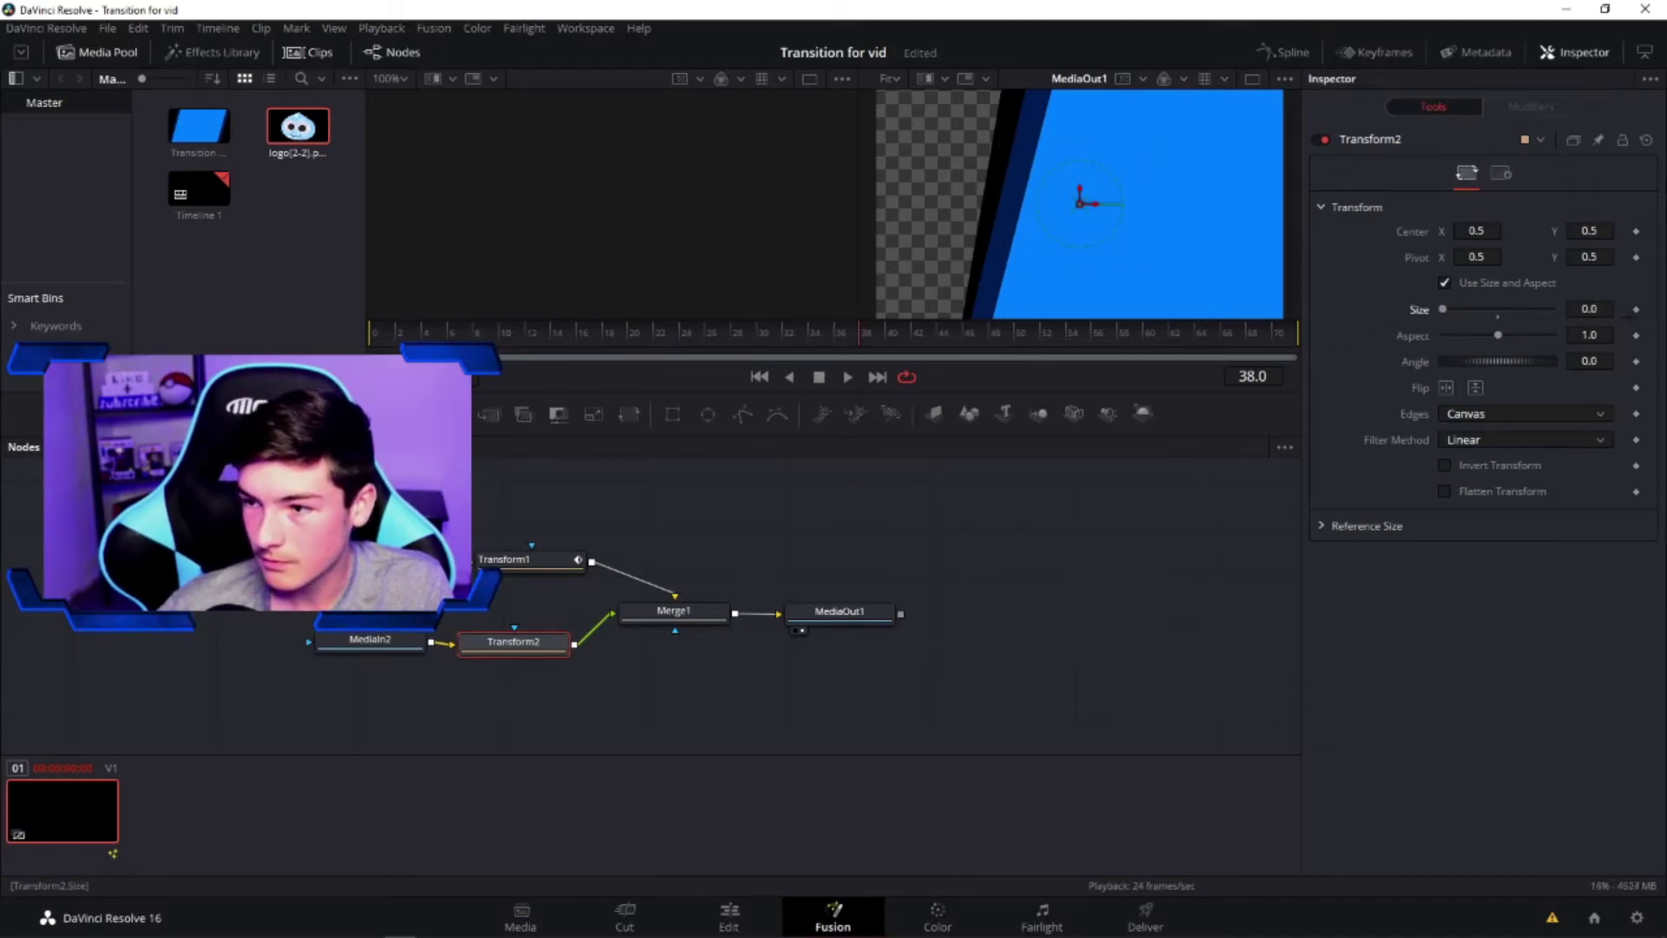
{"action": "left_click", "coordinate": [1635, 308]}
At frame 0, set the logo's size to 1.0 in Transform2 and play the animation
{"action": "left_click_drag", "start_coordinate": [859, 333], "coordinate": [473, 333]}
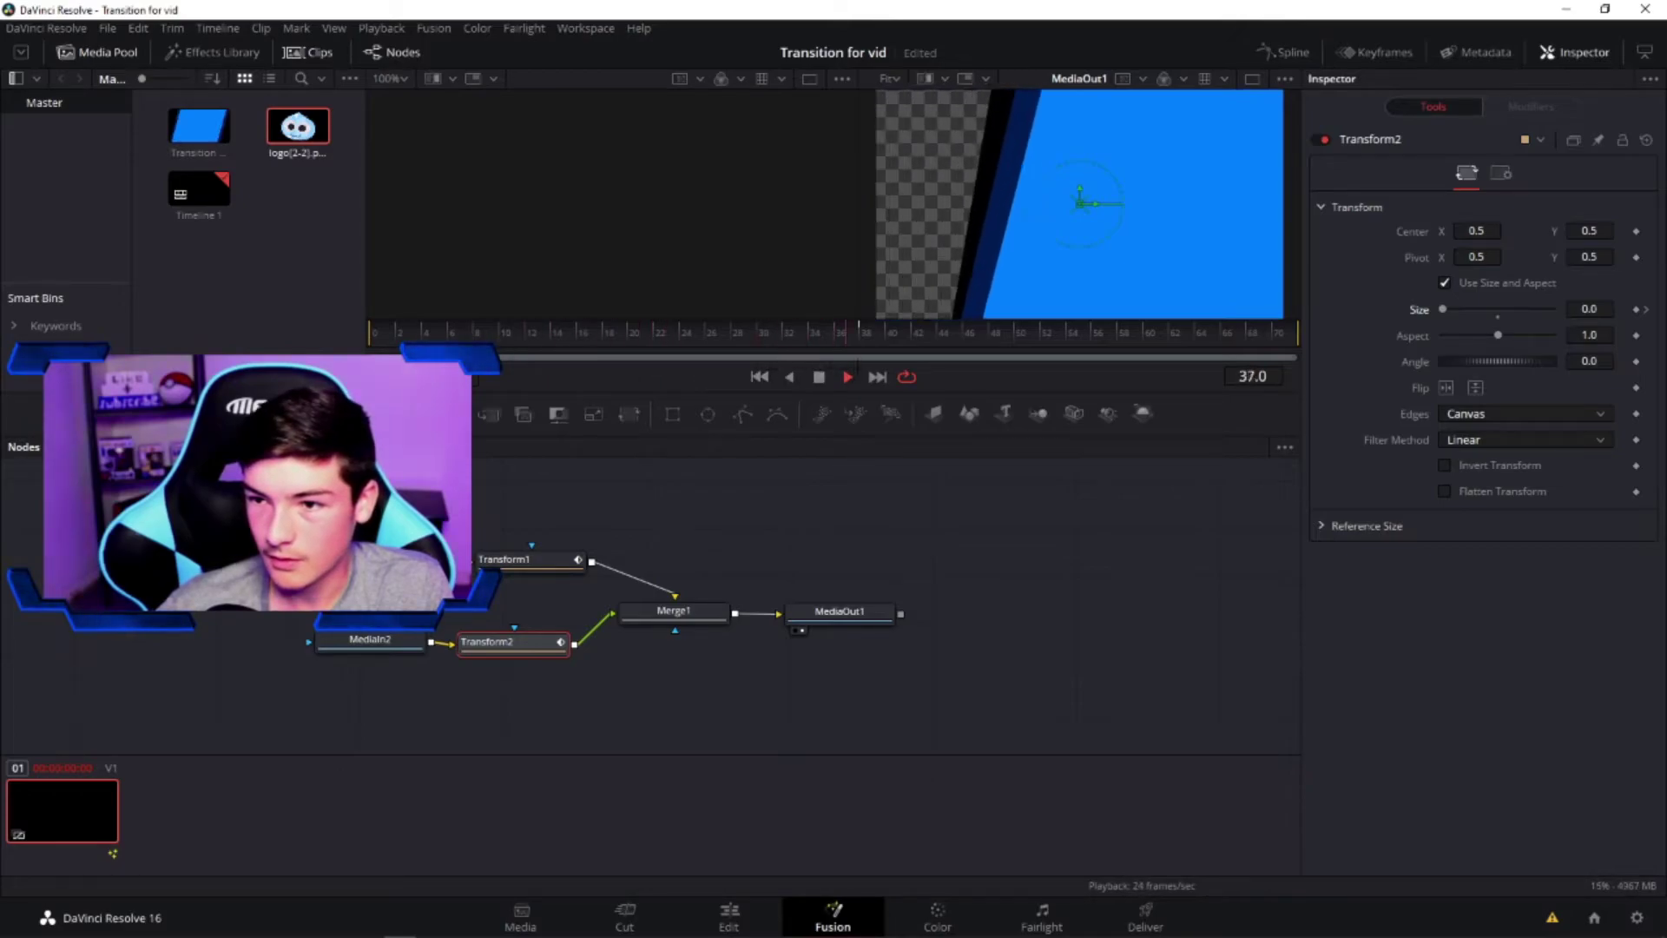
{"action": "key", "text": "space"}
{"action": "left_click_drag", "start_coordinate": [927, 335], "coordinate": [373, 350]}
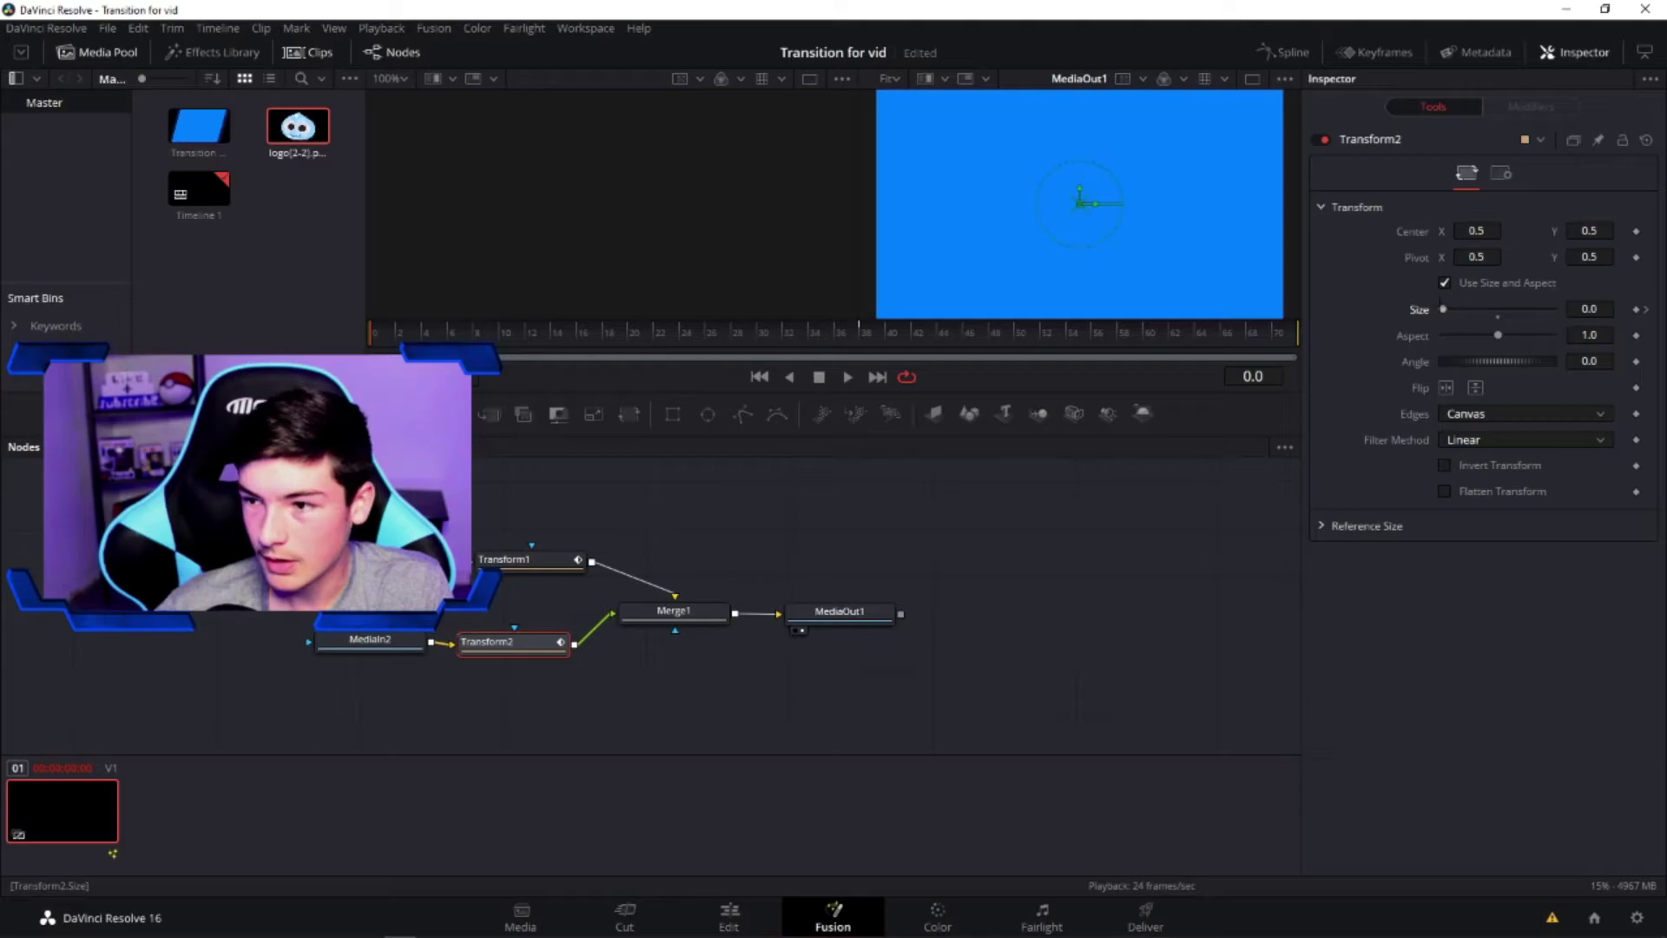
{"action": "key", "text": "BackSpace"}
{"action": "key", "text": "BackSpace"}
{"action": "key", "text": "BackSpace"}
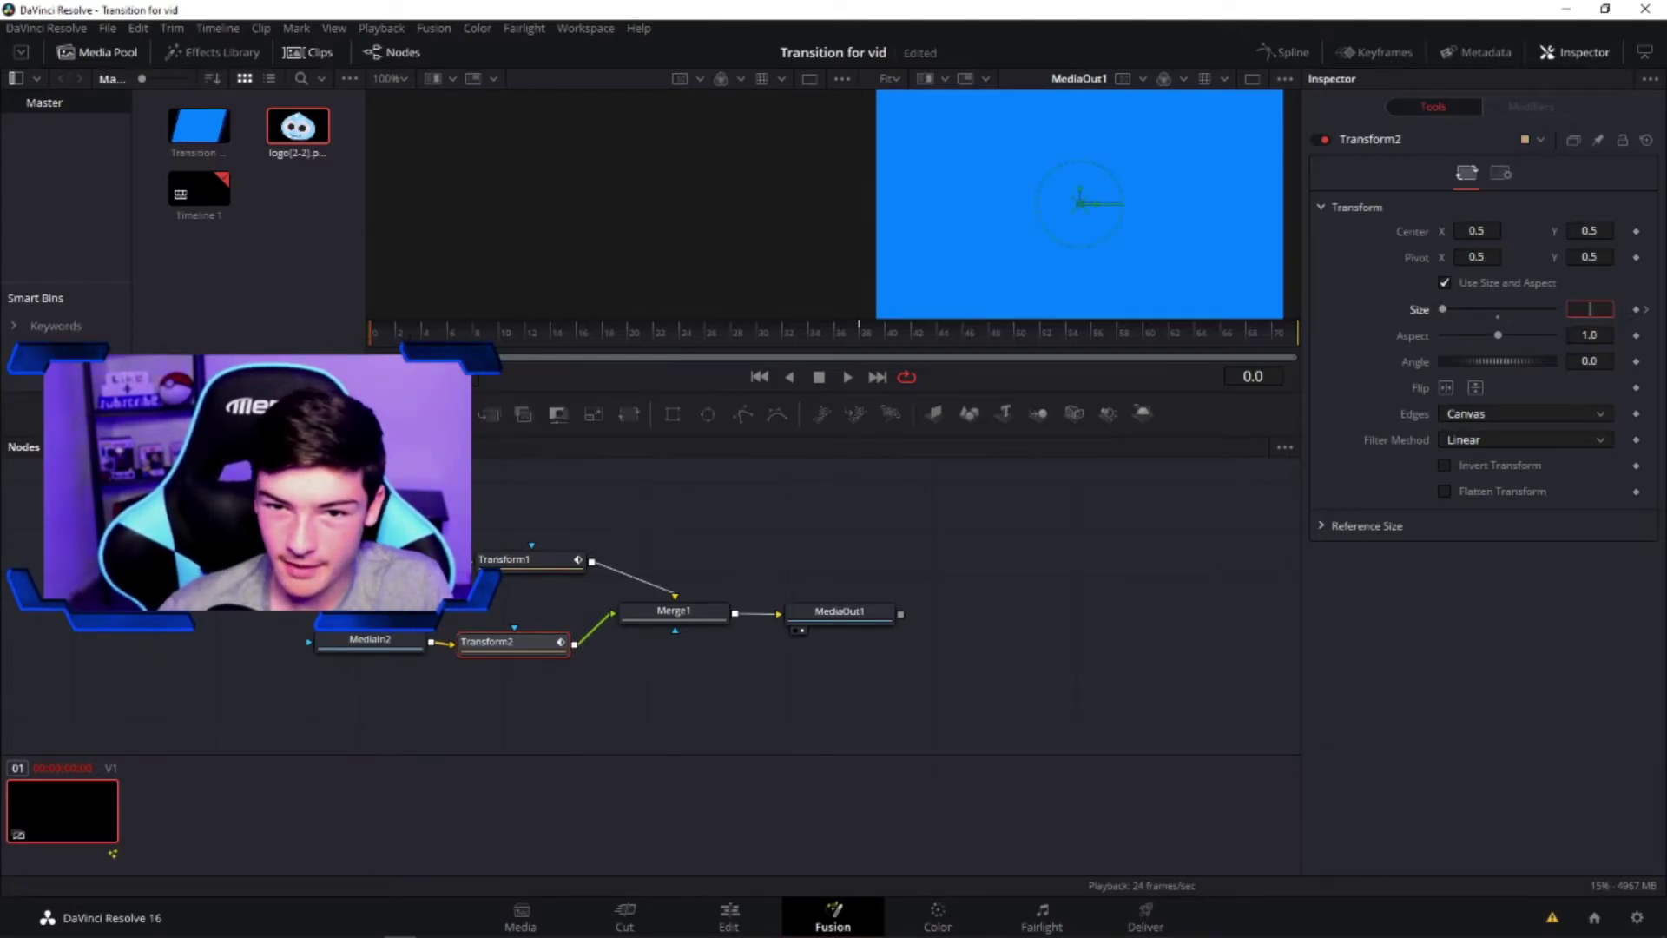
{"action": "key", "text": "Tab"}
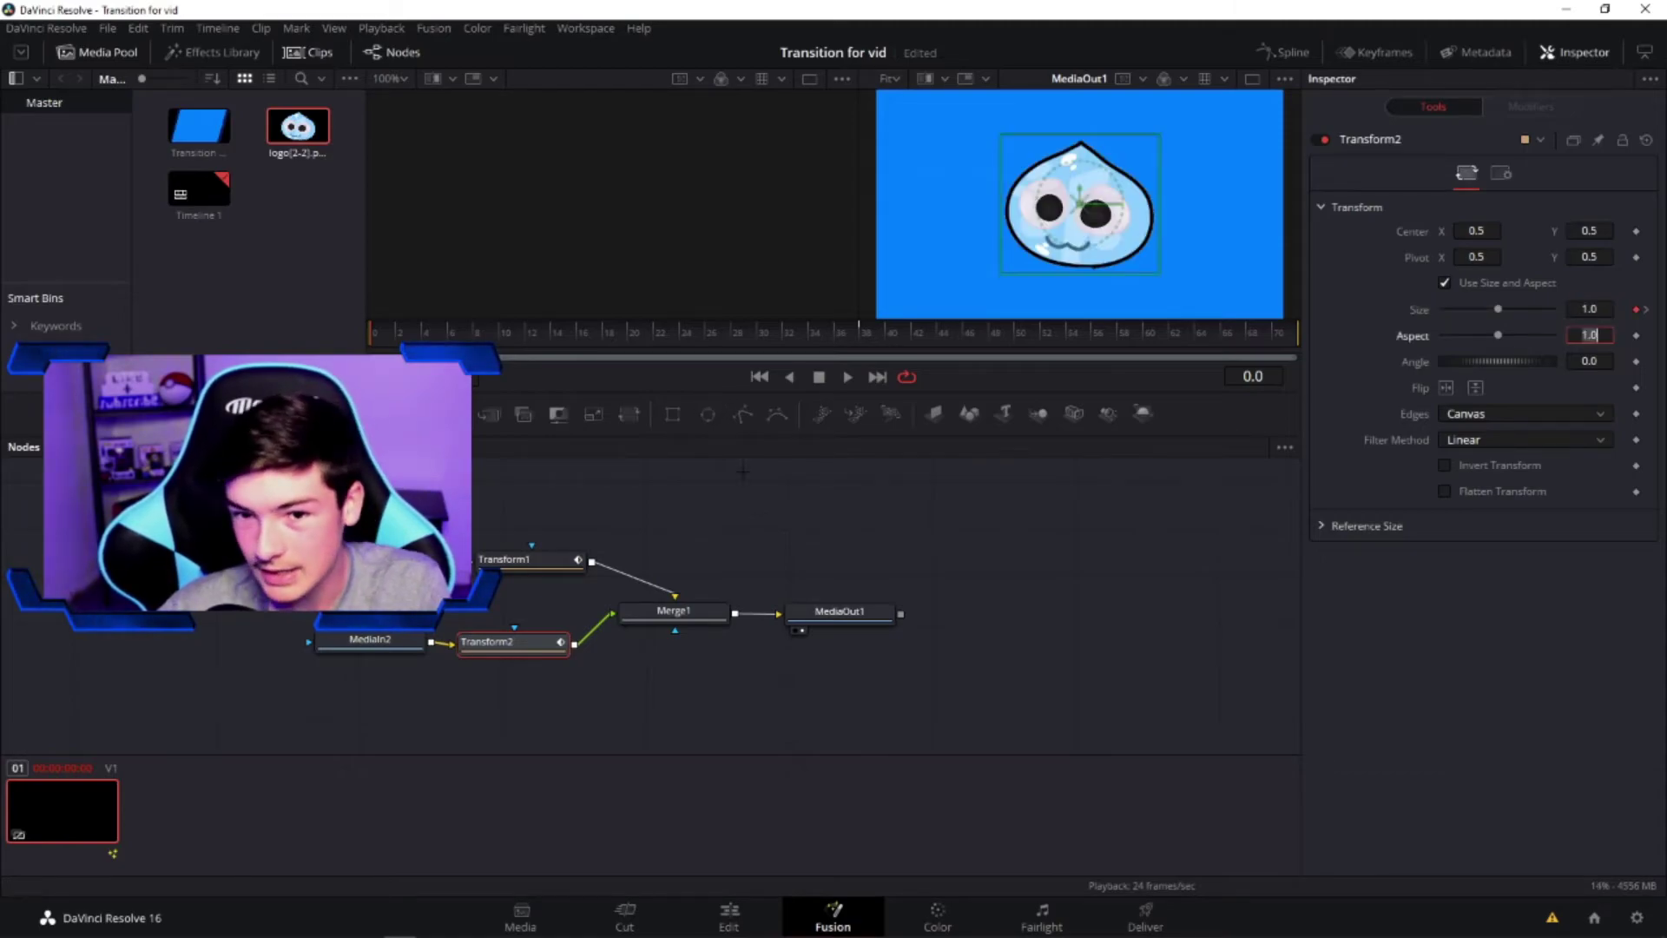
{"action": "left_click_drag", "start_coordinate": [376, 333], "coordinate": [339, 348]}
{"action": "left_click", "coordinate": [756, 538]}
{"action": "key", "text": "space"}
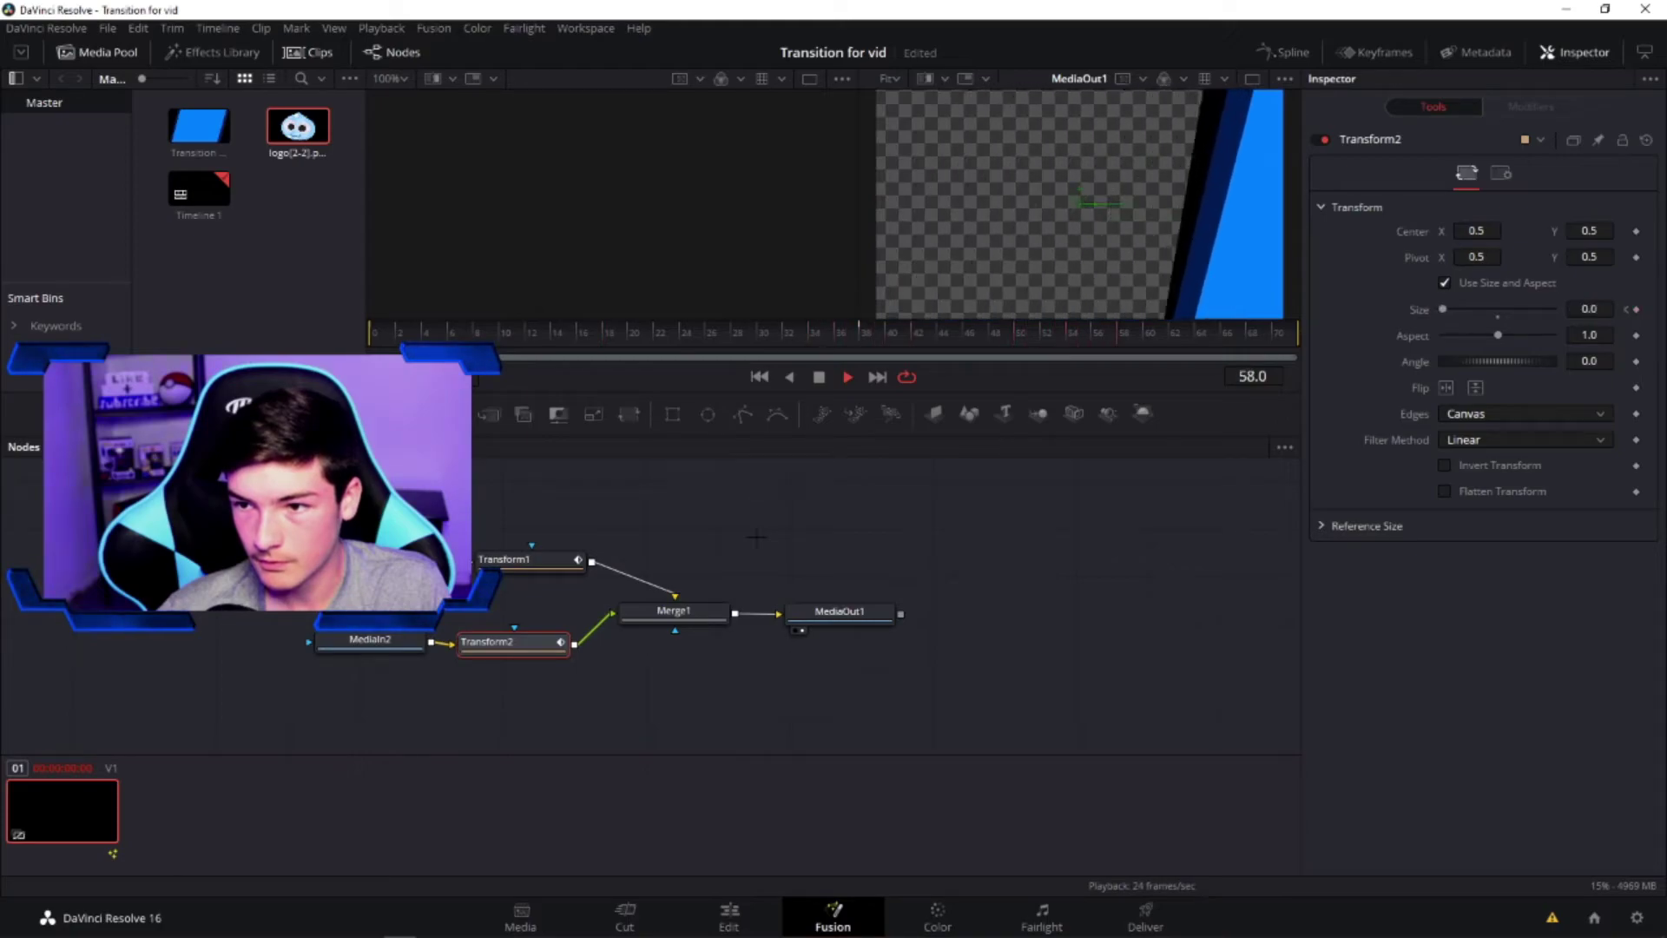
Make the logo grow in Transform2 by setting its size to 1.0 at frame 38 and 0 at frame 0
{"action": "key", "text": "space"}
{"action": "left_click_drag", "start_coordinate": [551, 334], "coordinate": [862, 338]}
{"action": "left_click_drag", "start_coordinate": [1442, 309], "coordinate": [1499, 306]}
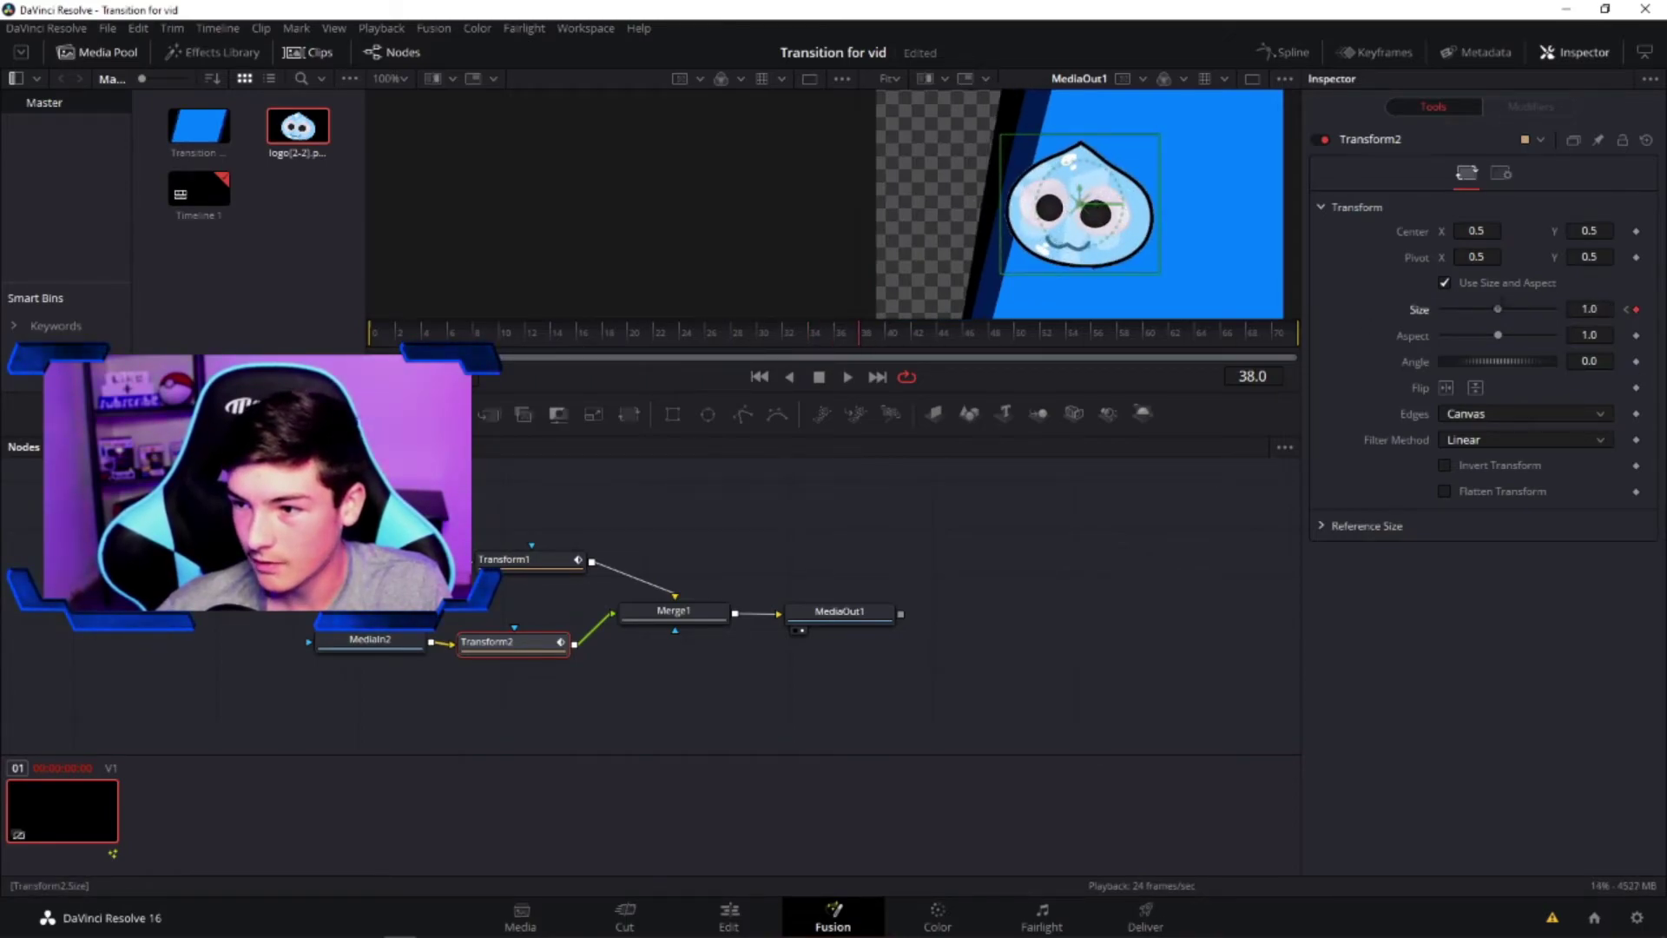
{"action": "left_click_drag", "start_coordinate": [858, 337], "coordinate": [320, 341]}
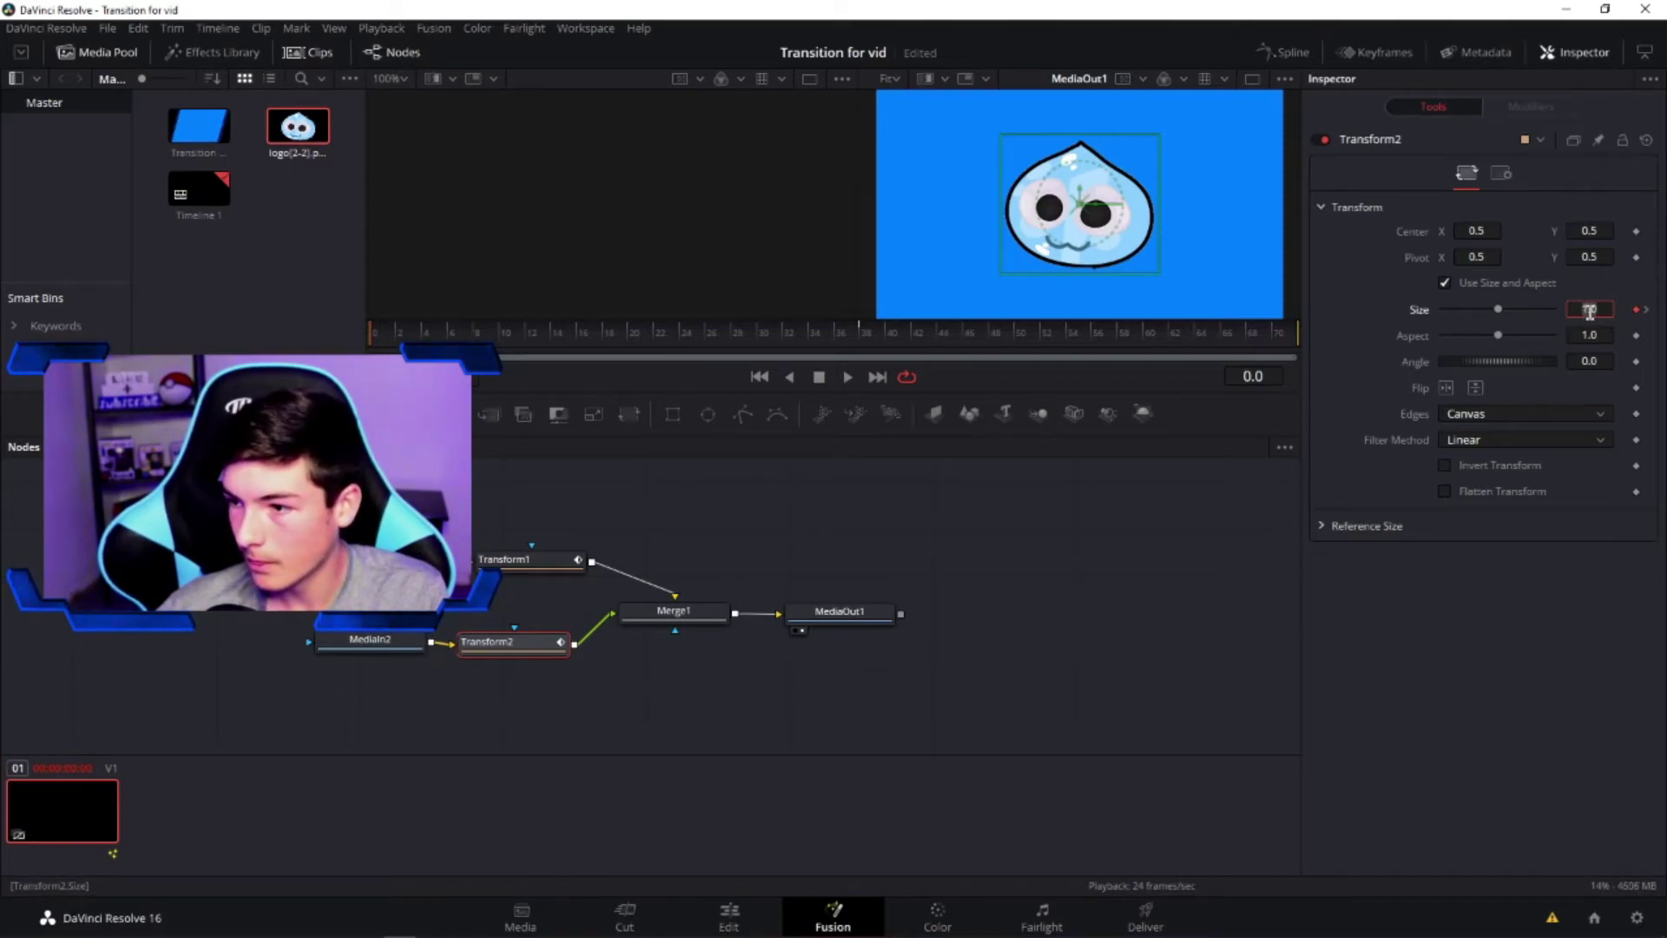
{"action": "key", "text": "Return"}
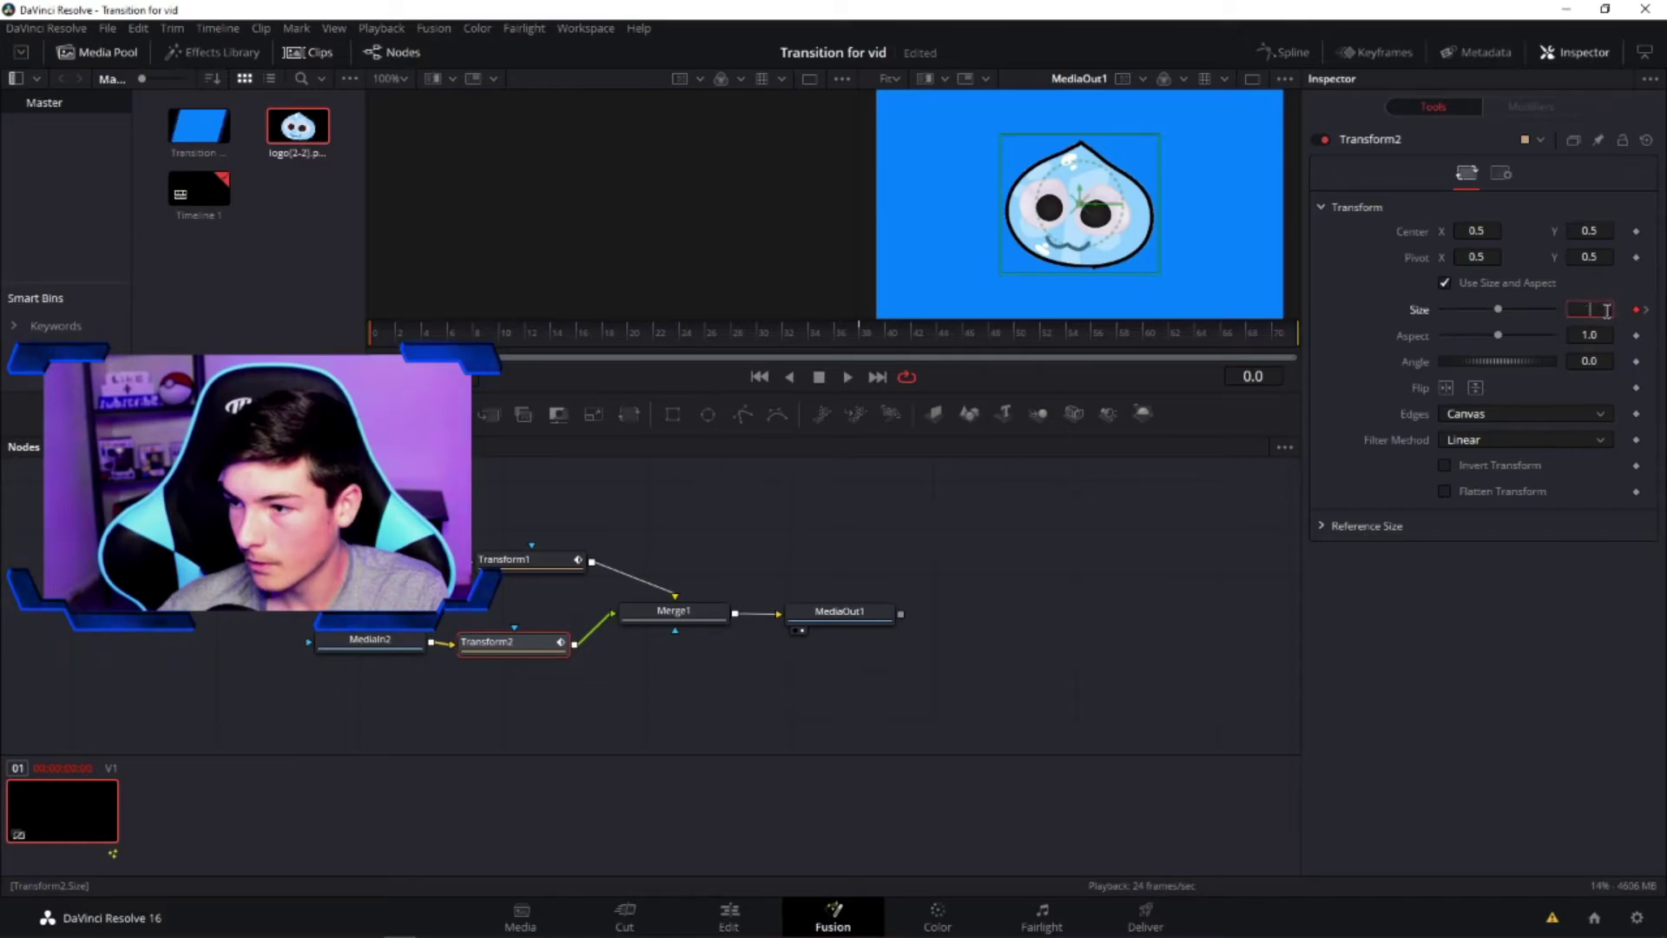
{"action": "type", "text": "0"}
{"action": "key", "text": "Tab"}
Play back the logo's growth from the start and examine the last frame, 71
{"action": "left_click_drag", "start_coordinate": [367, 334], "coordinate": [335, 349]}
{"action": "key", "text": "Right"}
{"action": "key", "text": "Right"}
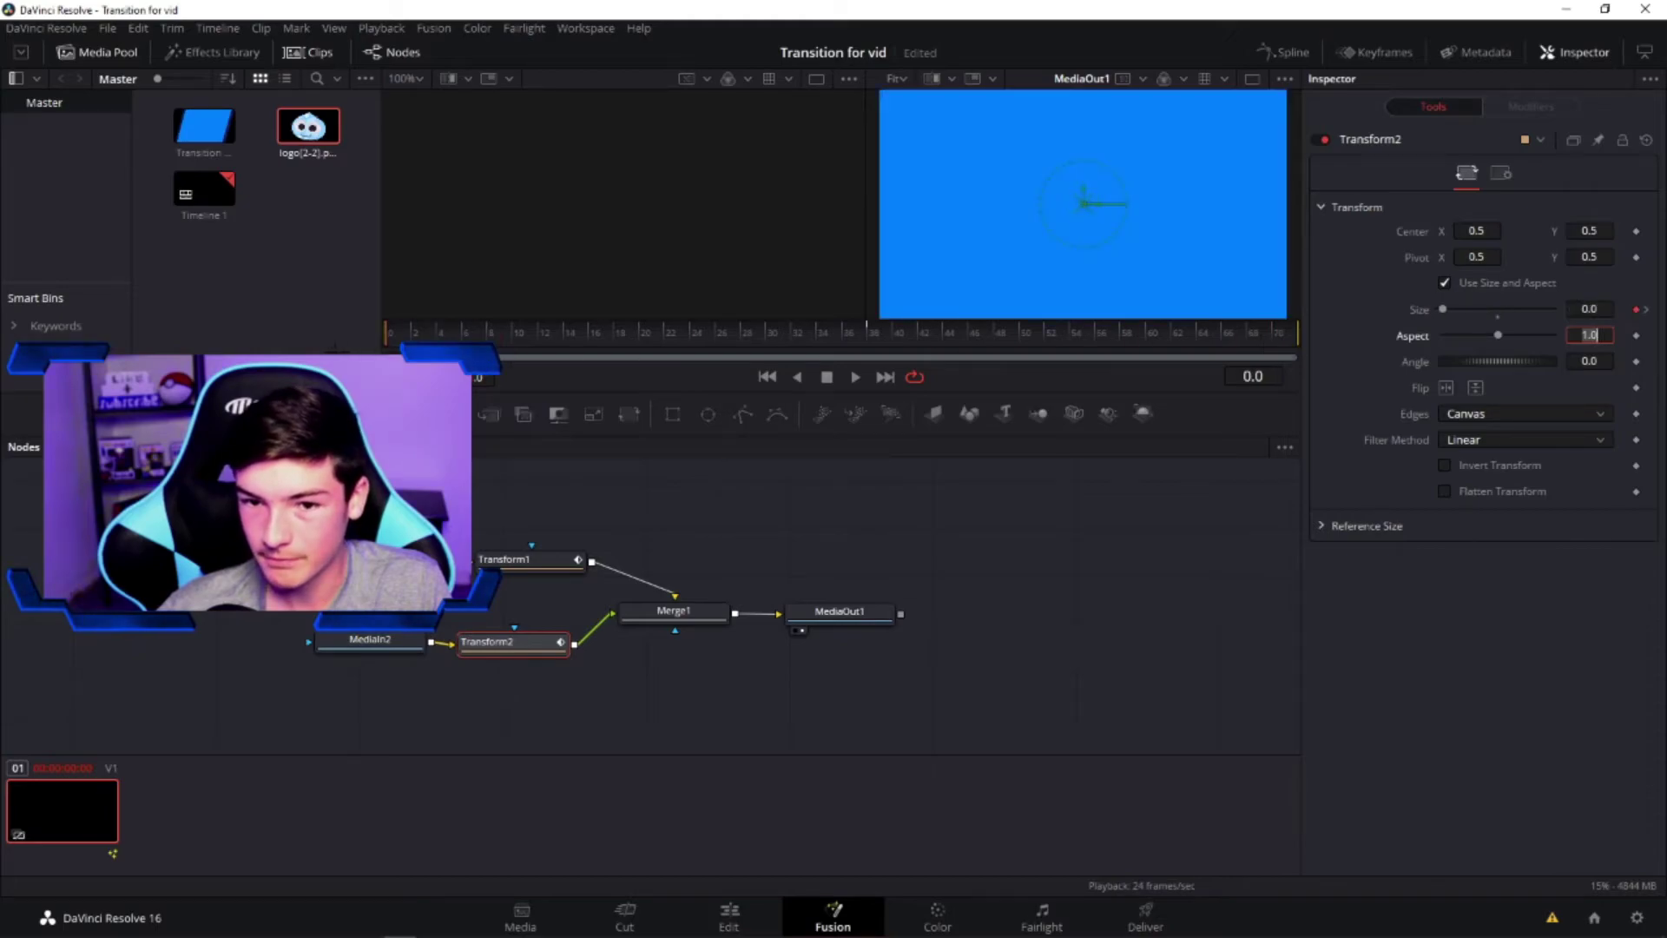
{"action": "key", "text": "space"}
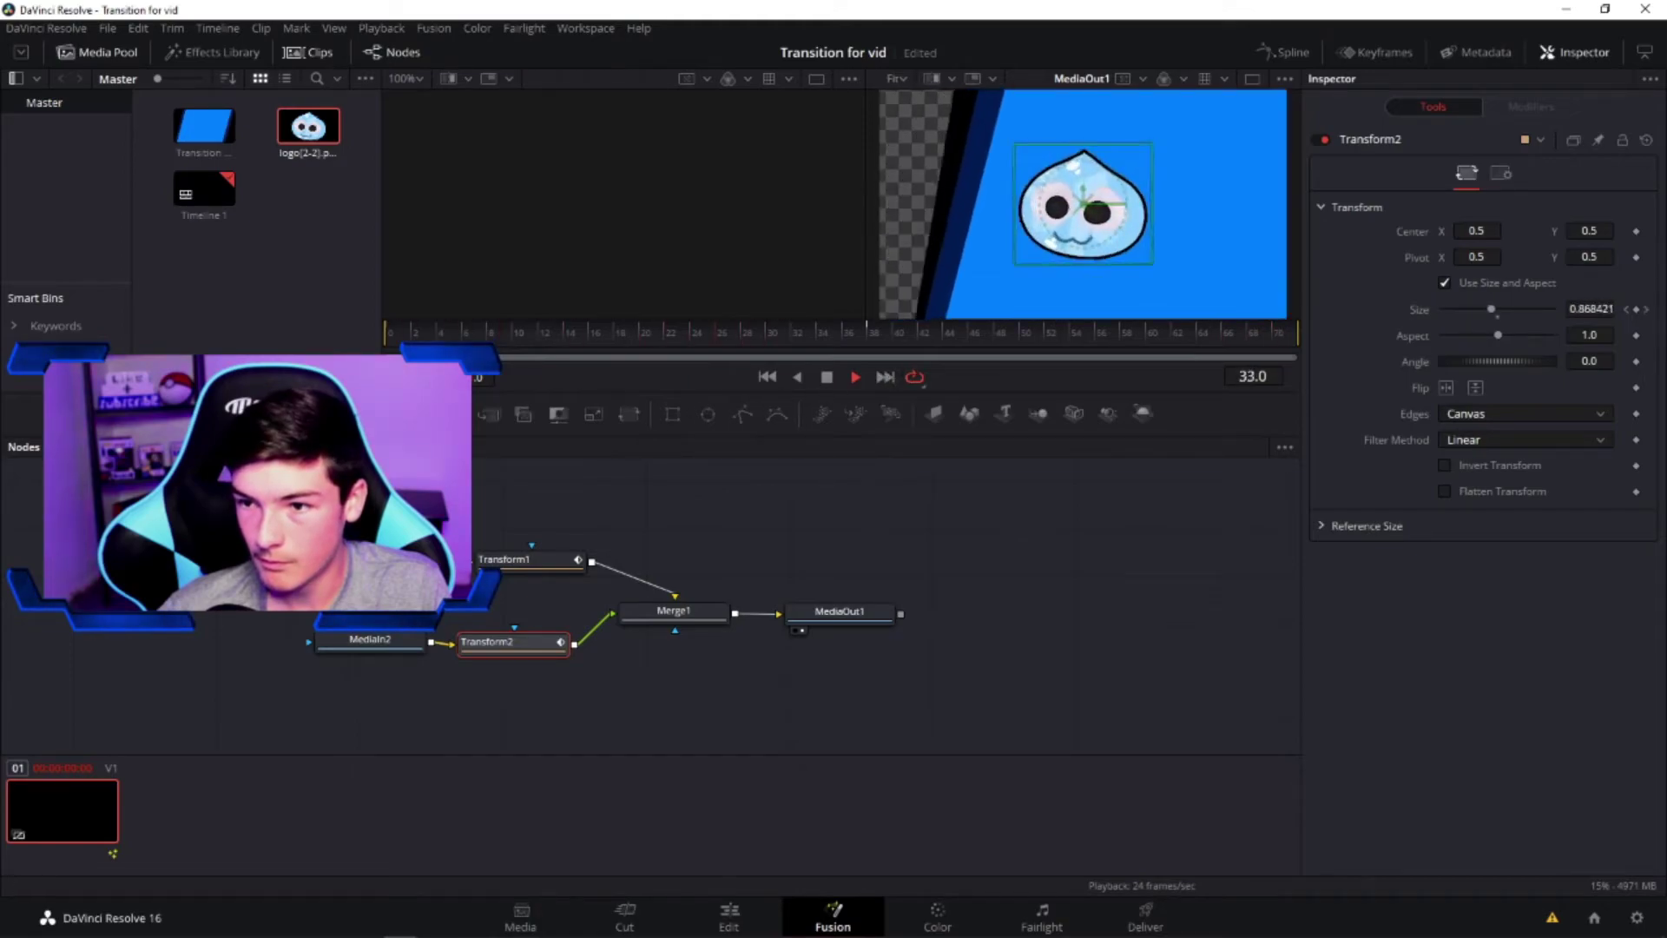
{"action": "key", "text": "space"}
{"action": "left_click", "coordinate": [876, 343]}
{"action": "left_click_drag", "start_coordinate": [876, 343], "coordinate": [1287, 343]}
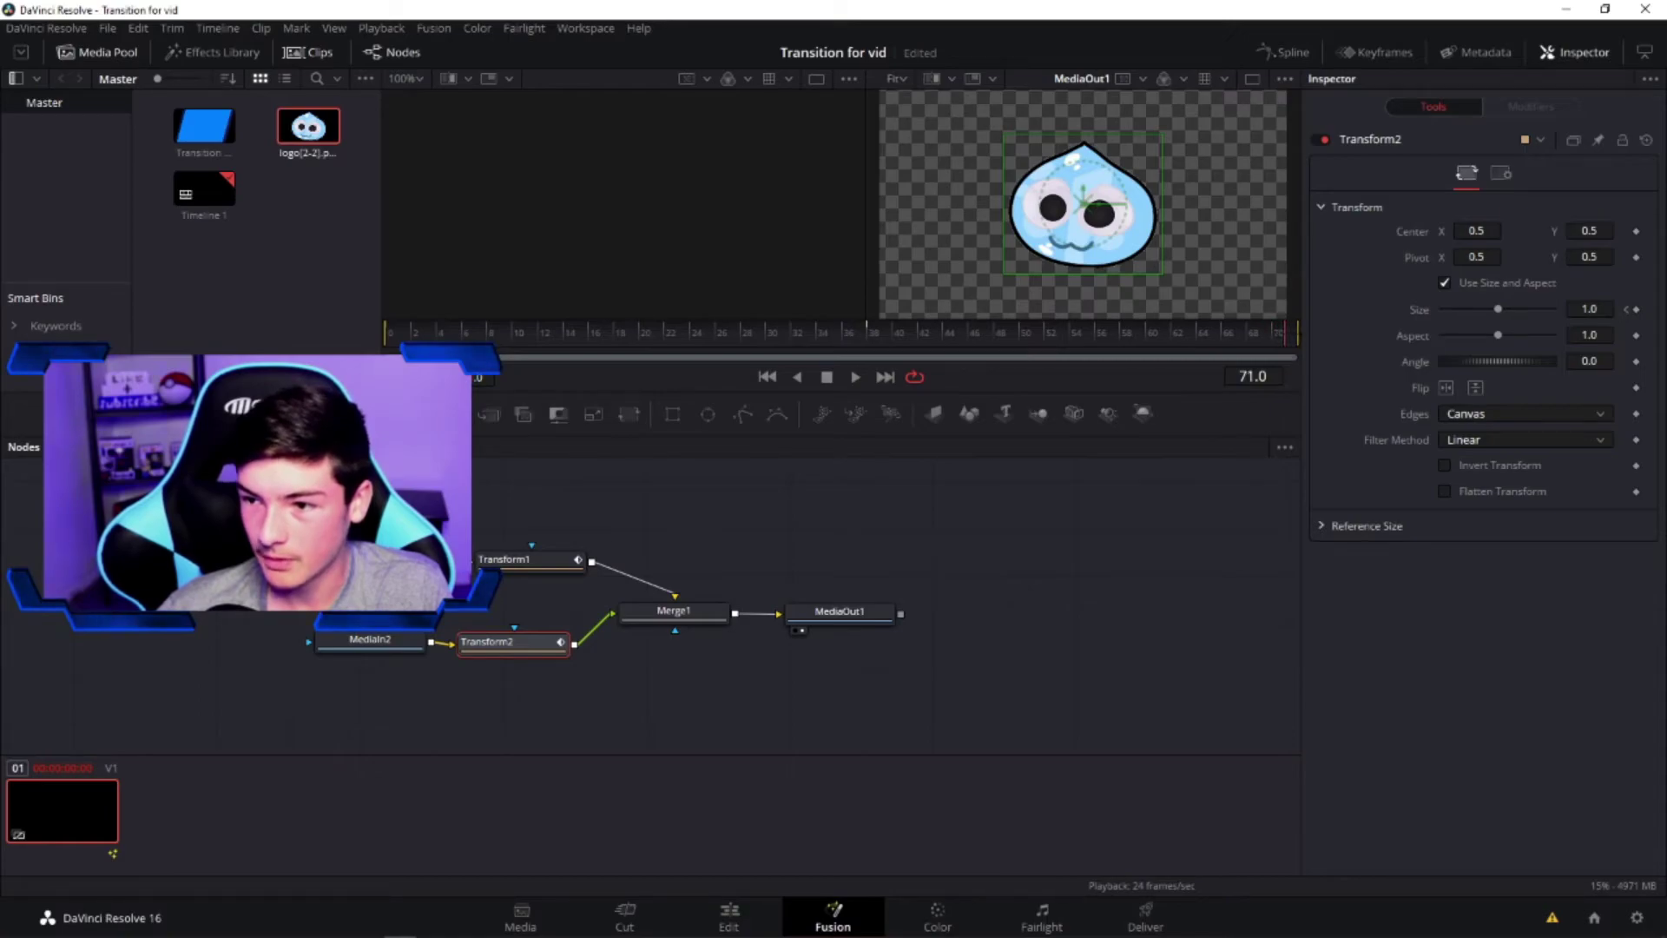
{"action": "mouse_move", "coordinate": [1286, 338]}
{"action": "left_mouse_down"}
{"action": "mouse_move", "coordinate": [753, 338]}
{"action": "mouse_move", "coordinate": [1286, 338]}
{"action": "left_mouse_up"}
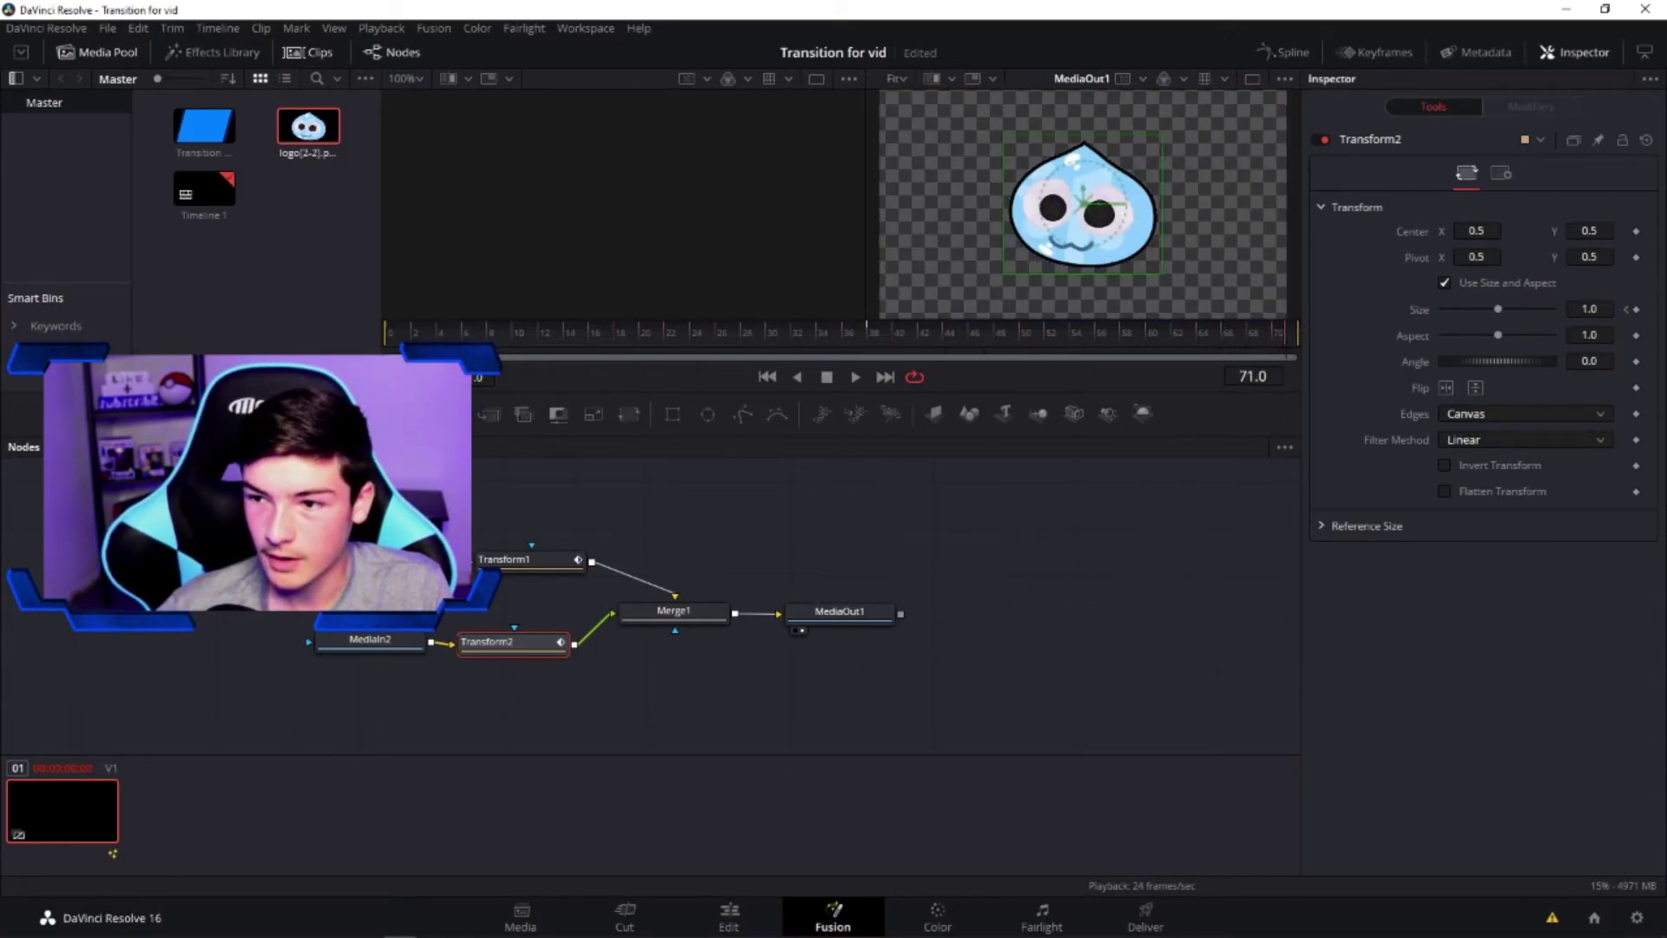
Select the background's Transform1 node and replay the transition to compare the background's movement with the logo's growth
{"action": "left_click", "coordinate": [516, 559]}
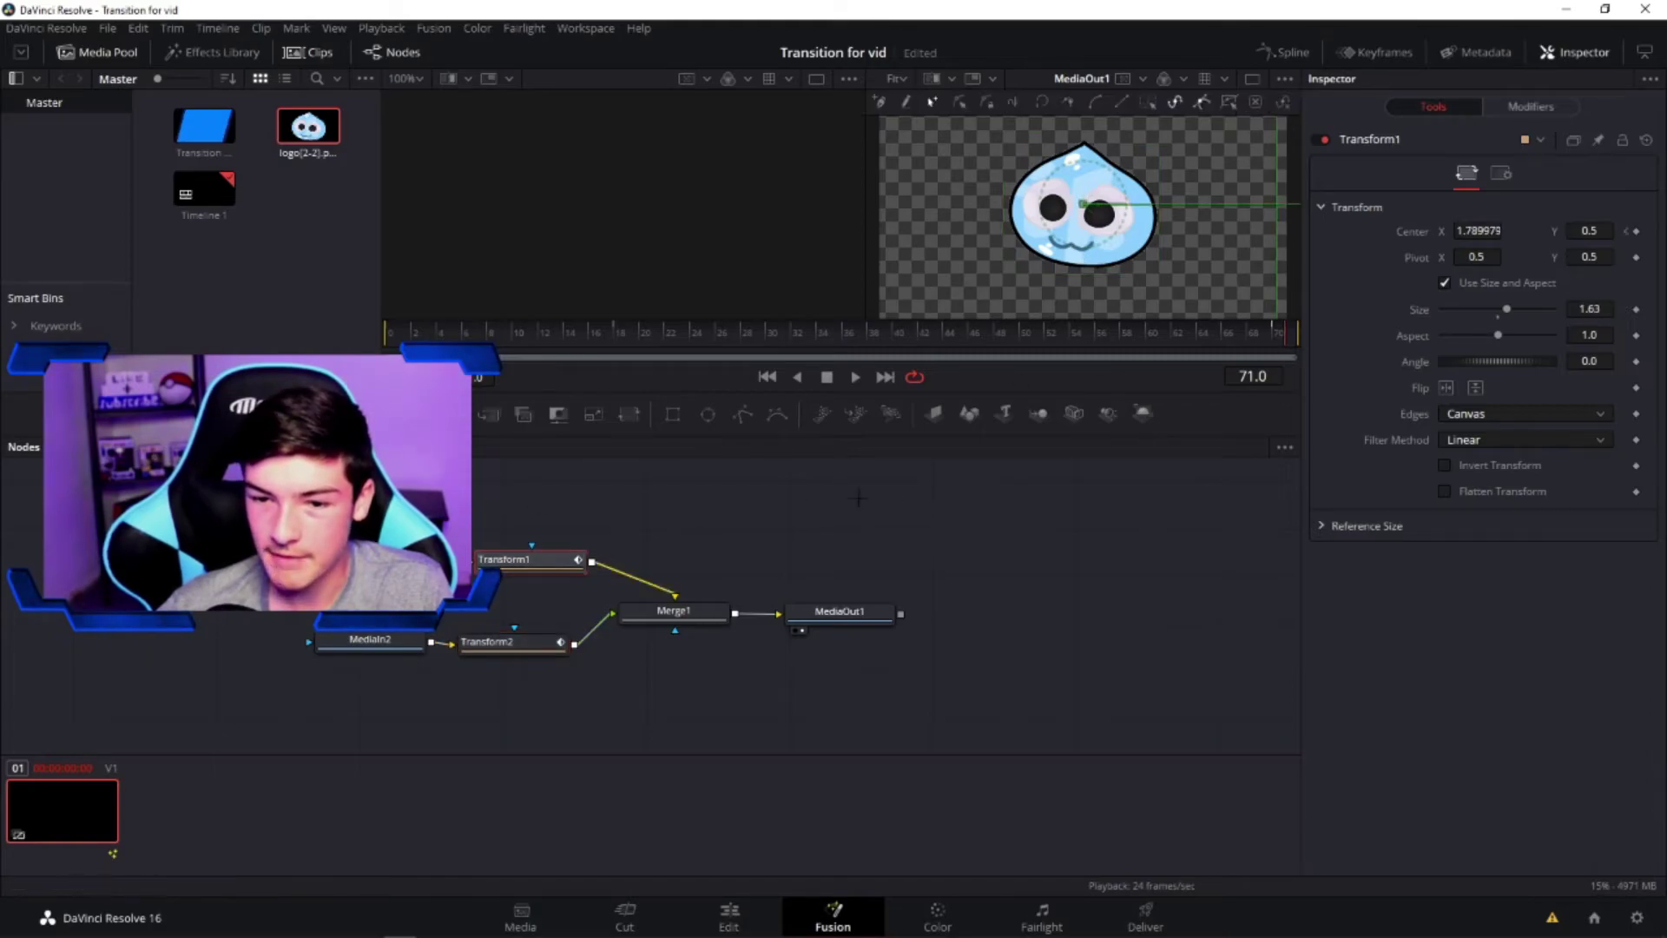
{"action": "left_click_drag", "start_coordinate": [1285, 334], "coordinate": [542, 335]}
{"action": "key", "text": "l"}
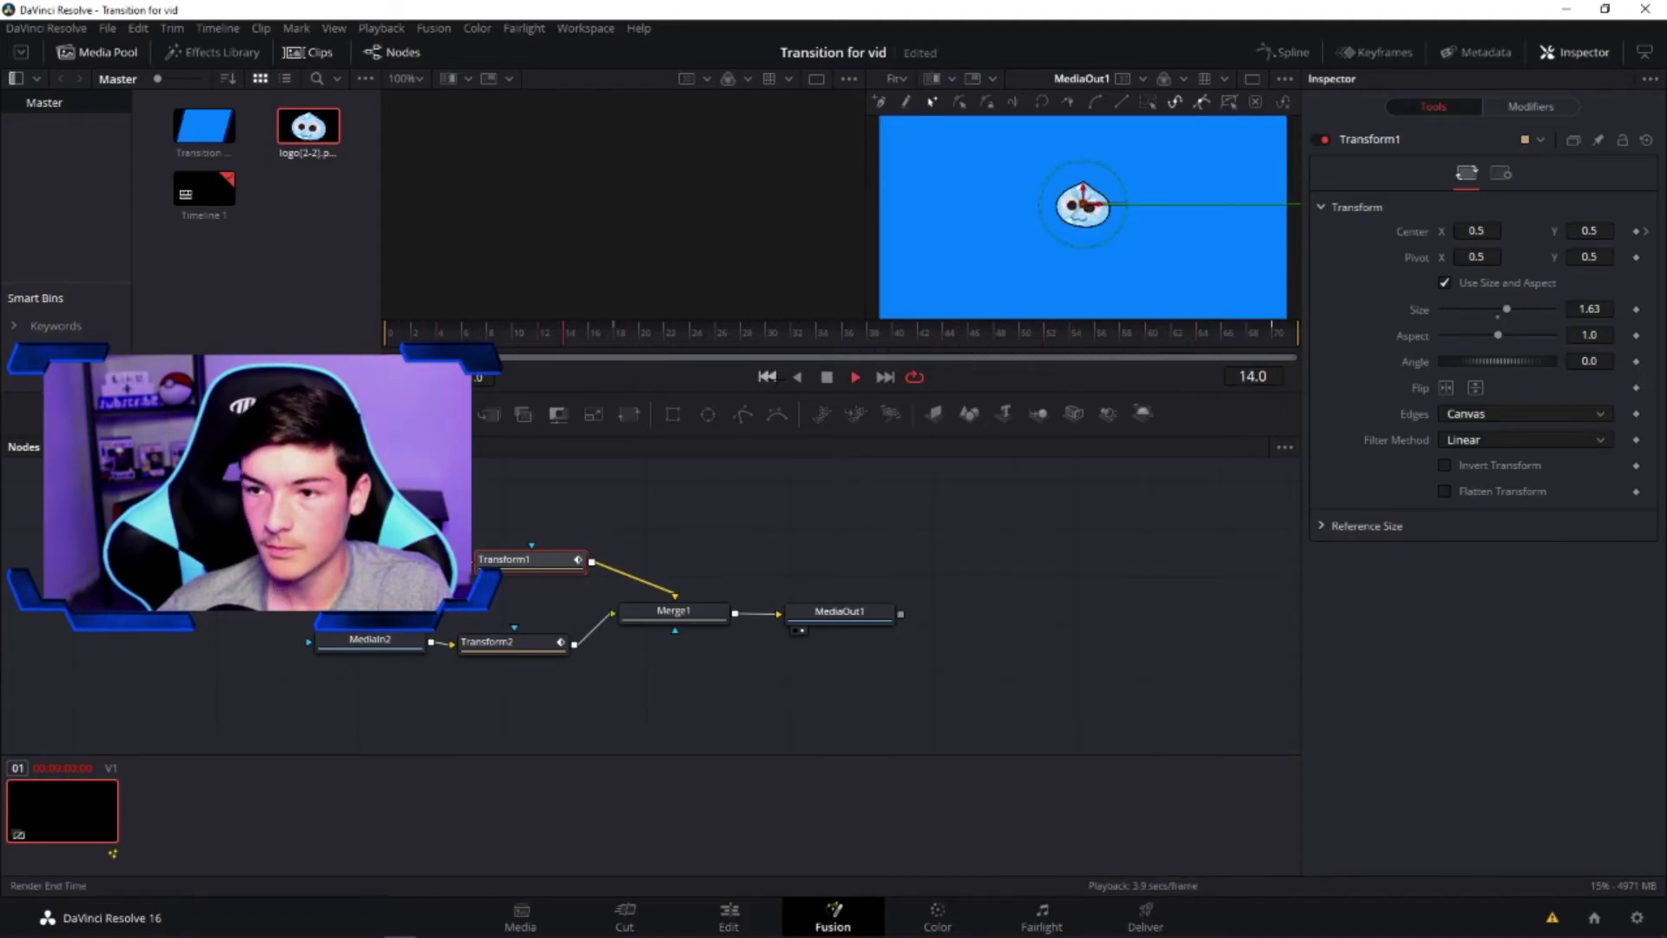
{"action": "key", "text": "space"}
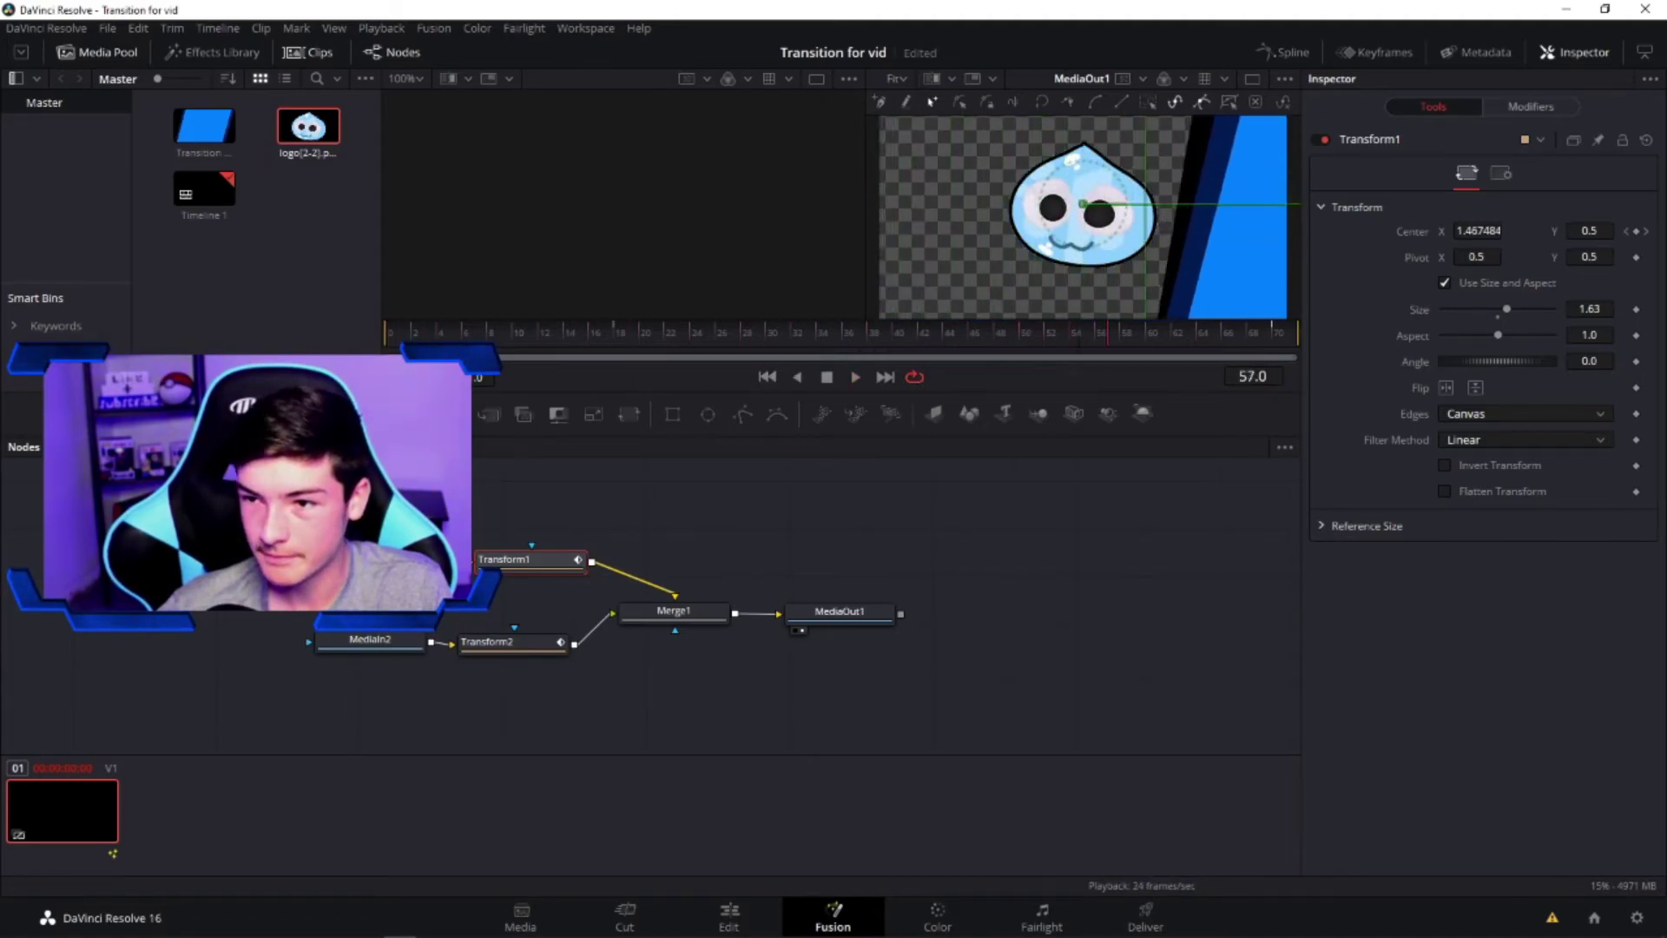
{"action": "key", "text": "Left"}
{"action": "key", "text": "Left"}
{"action": "key", "text": "Left"}
{"action": "key", "text": "Left"}
{"action": "key", "text": "l"}
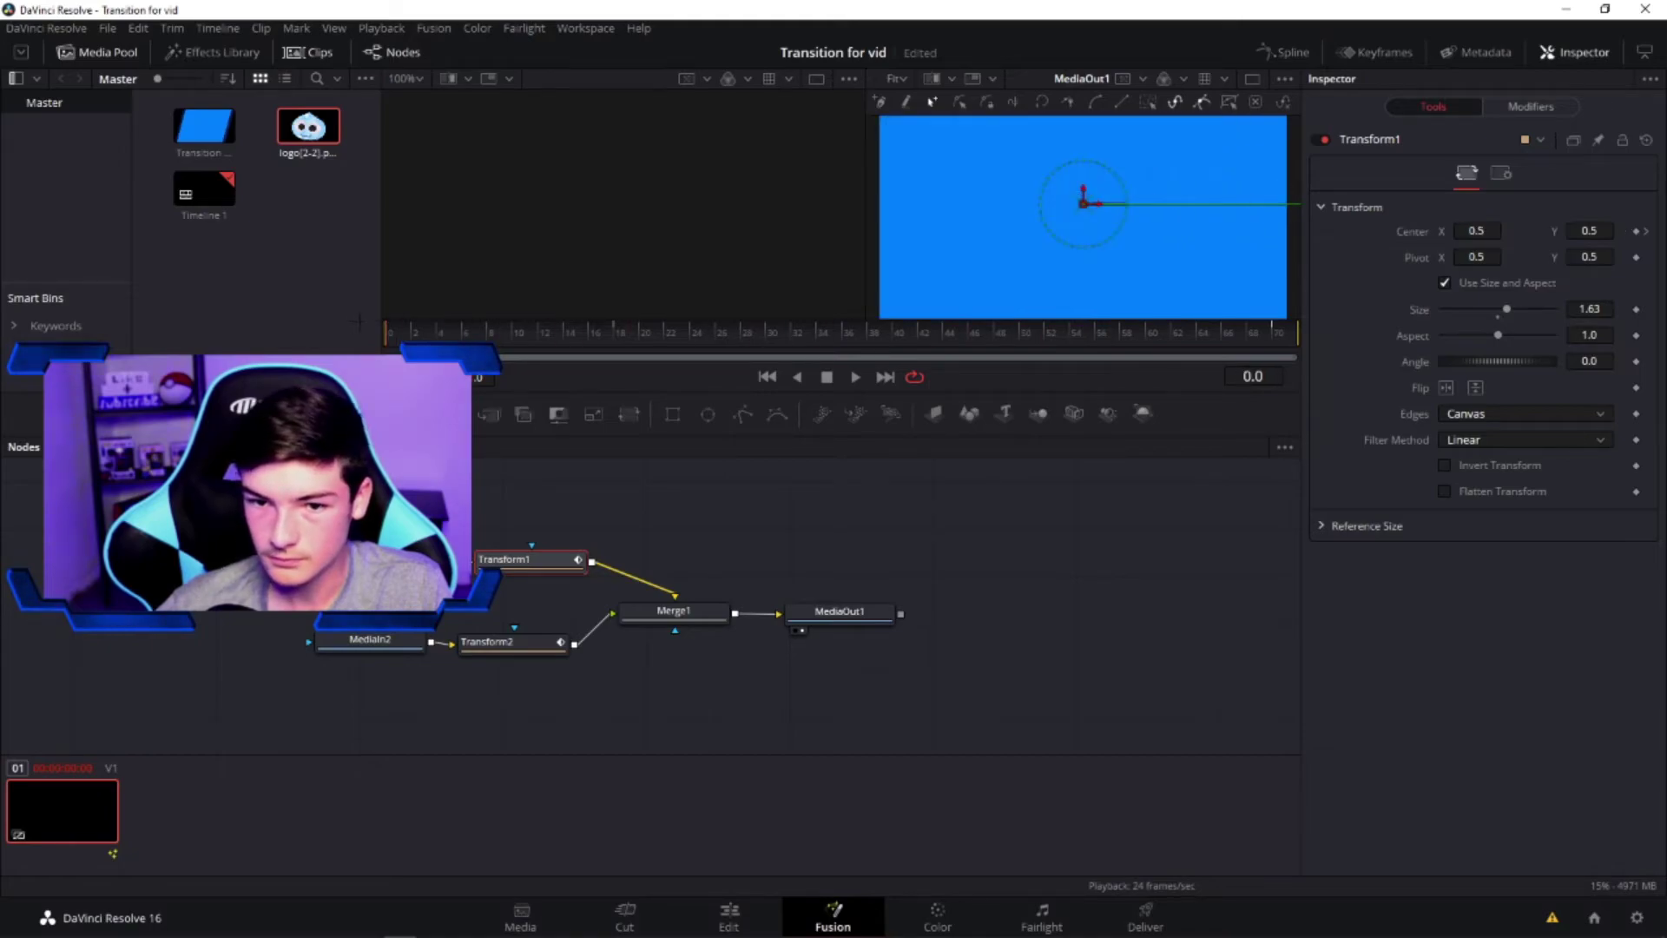
{"action": "key", "text": "k"}
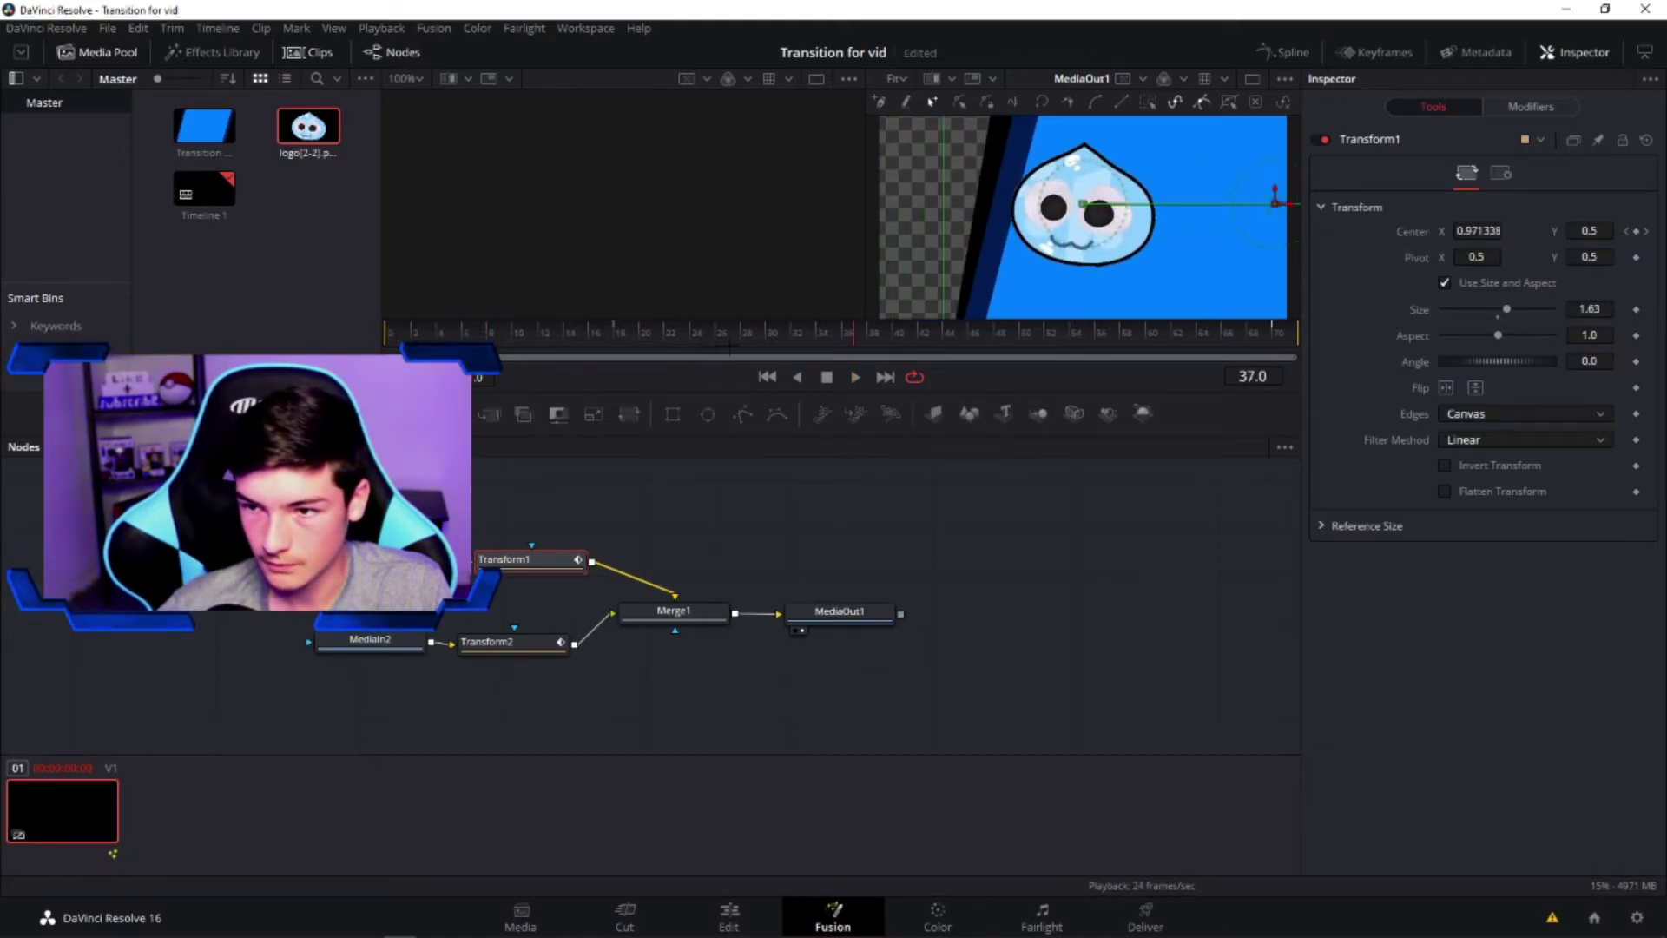
Examine the frames between about 37 and 42 one by one to see where the background's edge meets the logo
{"action": "key", "text": "Right"}
{"action": "key", "text": "Right"}
{"action": "key", "text": "Right"}
{"action": "key", "text": "Right"}
{"action": "key", "text": "Right"}
{"action": "key", "text": "Right"}
{"action": "key", "text": "Right"}
{"action": "key", "text": "Right"}
{"action": "key", "text": "Right"}
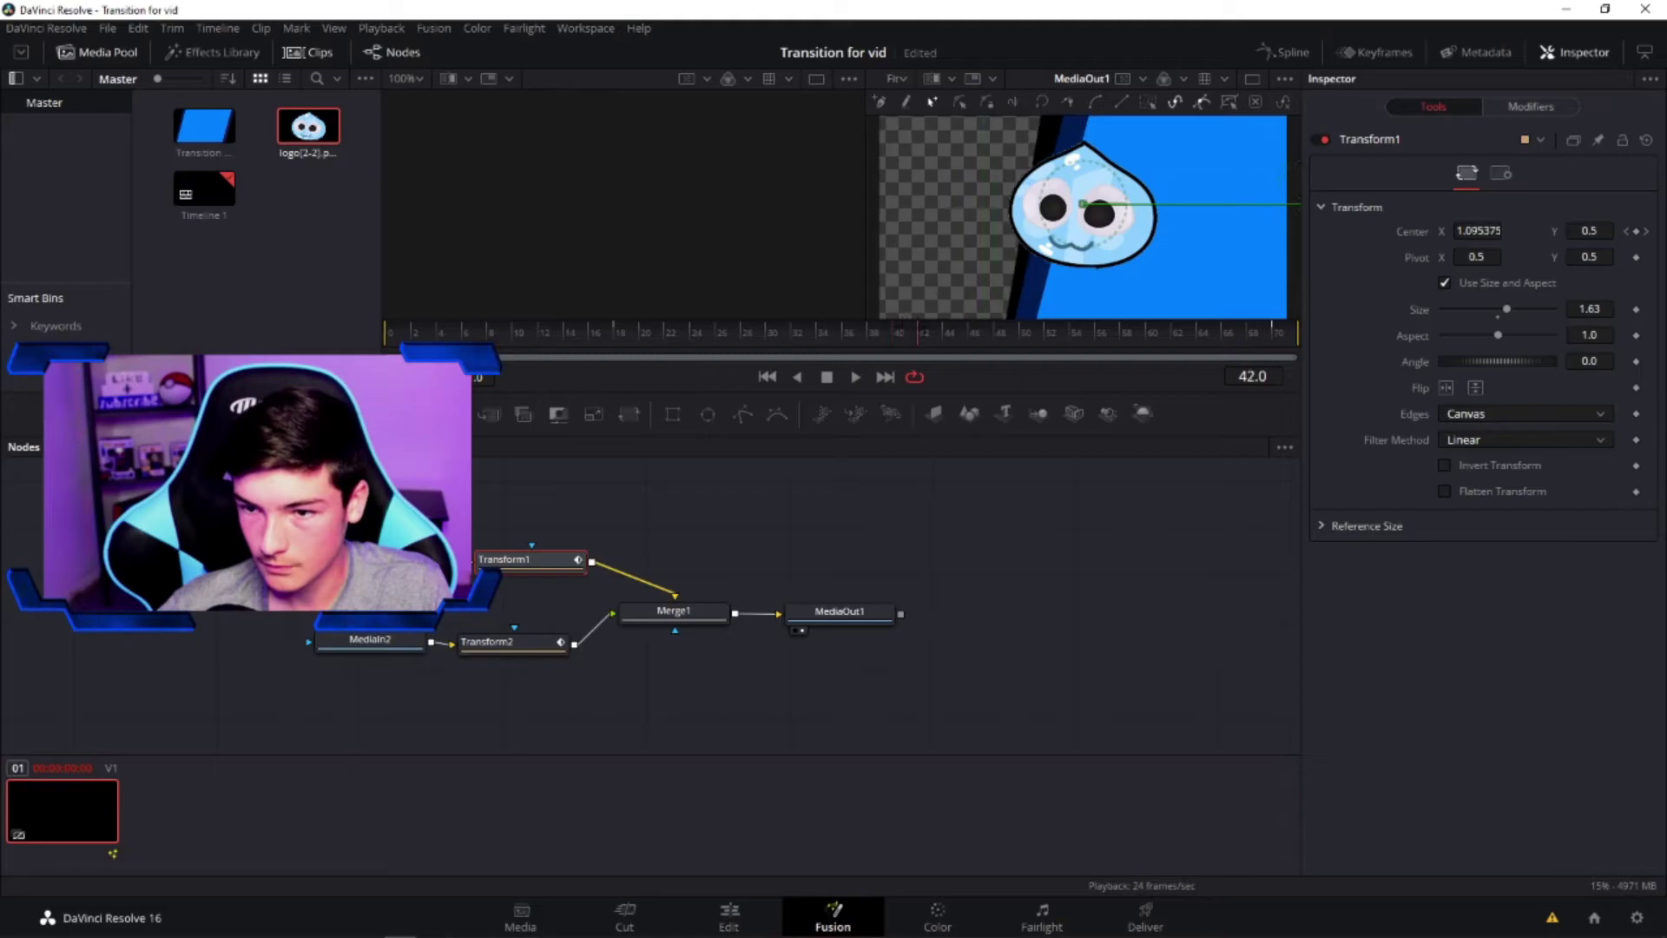
{"action": "key", "text": "Left"}
{"action": "key", "text": "Left"}
{"action": "key", "text": "Left"}
{"action": "key", "text": "Left"}
{"action": "key", "text": "Left"}
{"action": "key", "text": "Left"}
{"action": "key", "text": "Left"}
{"action": "key", "text": "Left"}
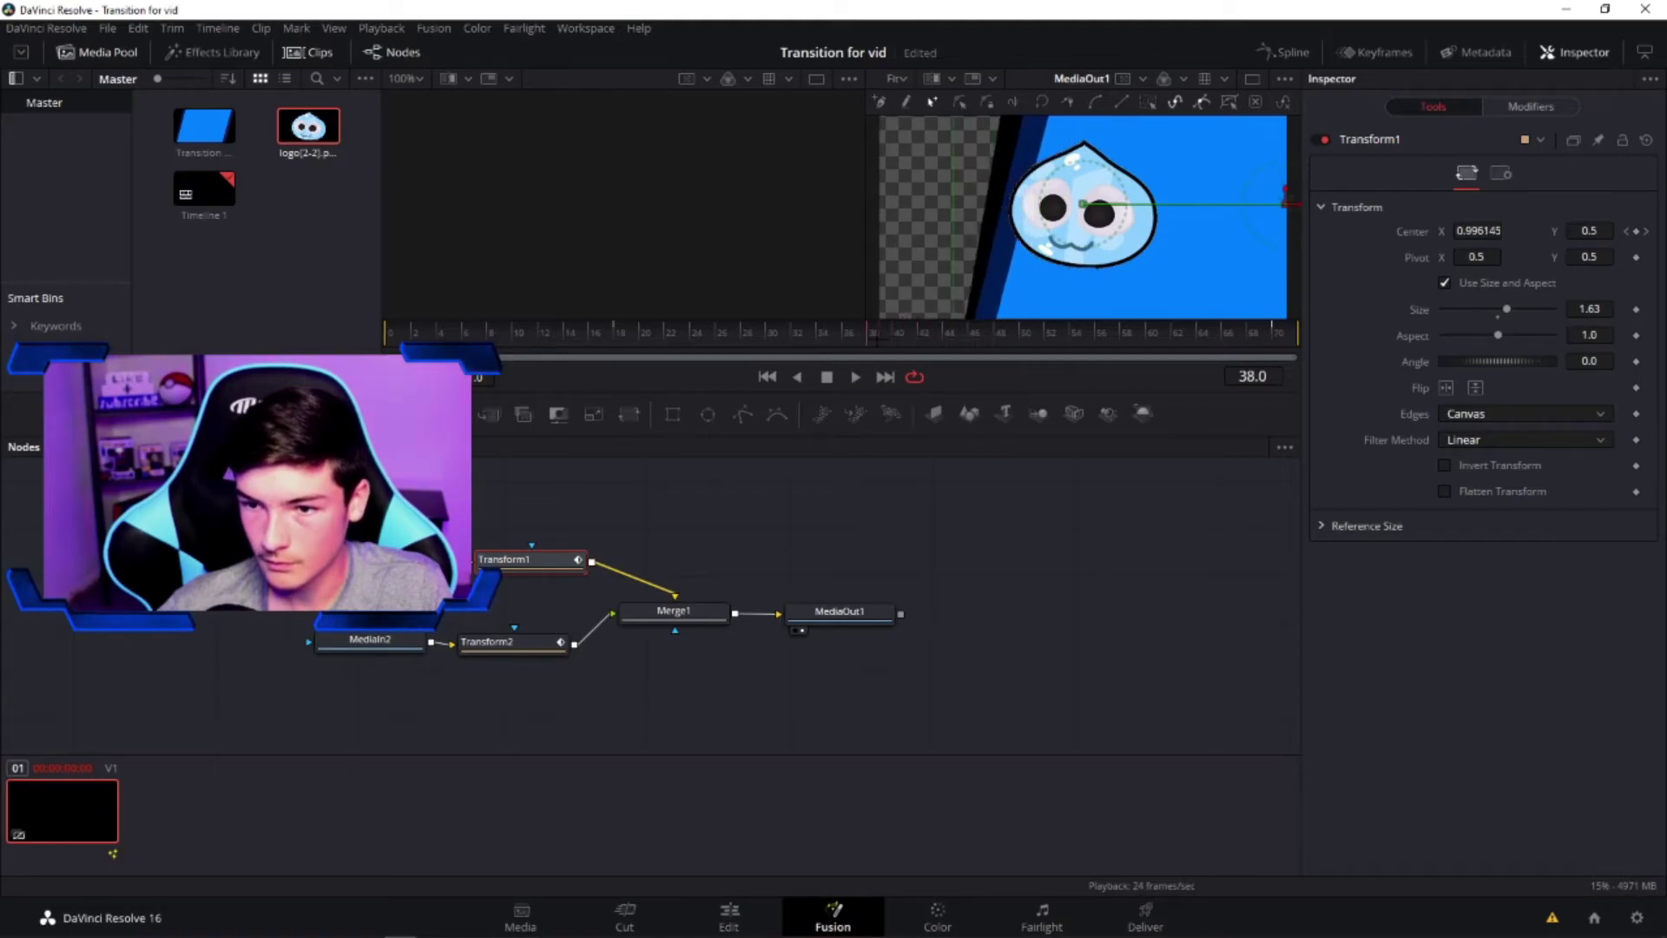
{"action": "mouse_move", "coordinate": [877, 339]}
{"action": "left_mouse_down"}
{"action": "mouse_move", "coordinate": [1067, 345]}
{"action": "mouse_move", "coordinate": [903, 349]}
{"action": "left_mouse_up"}
{"action": "key", "text": "Left"}
{"action": "key", "text": "Left"}
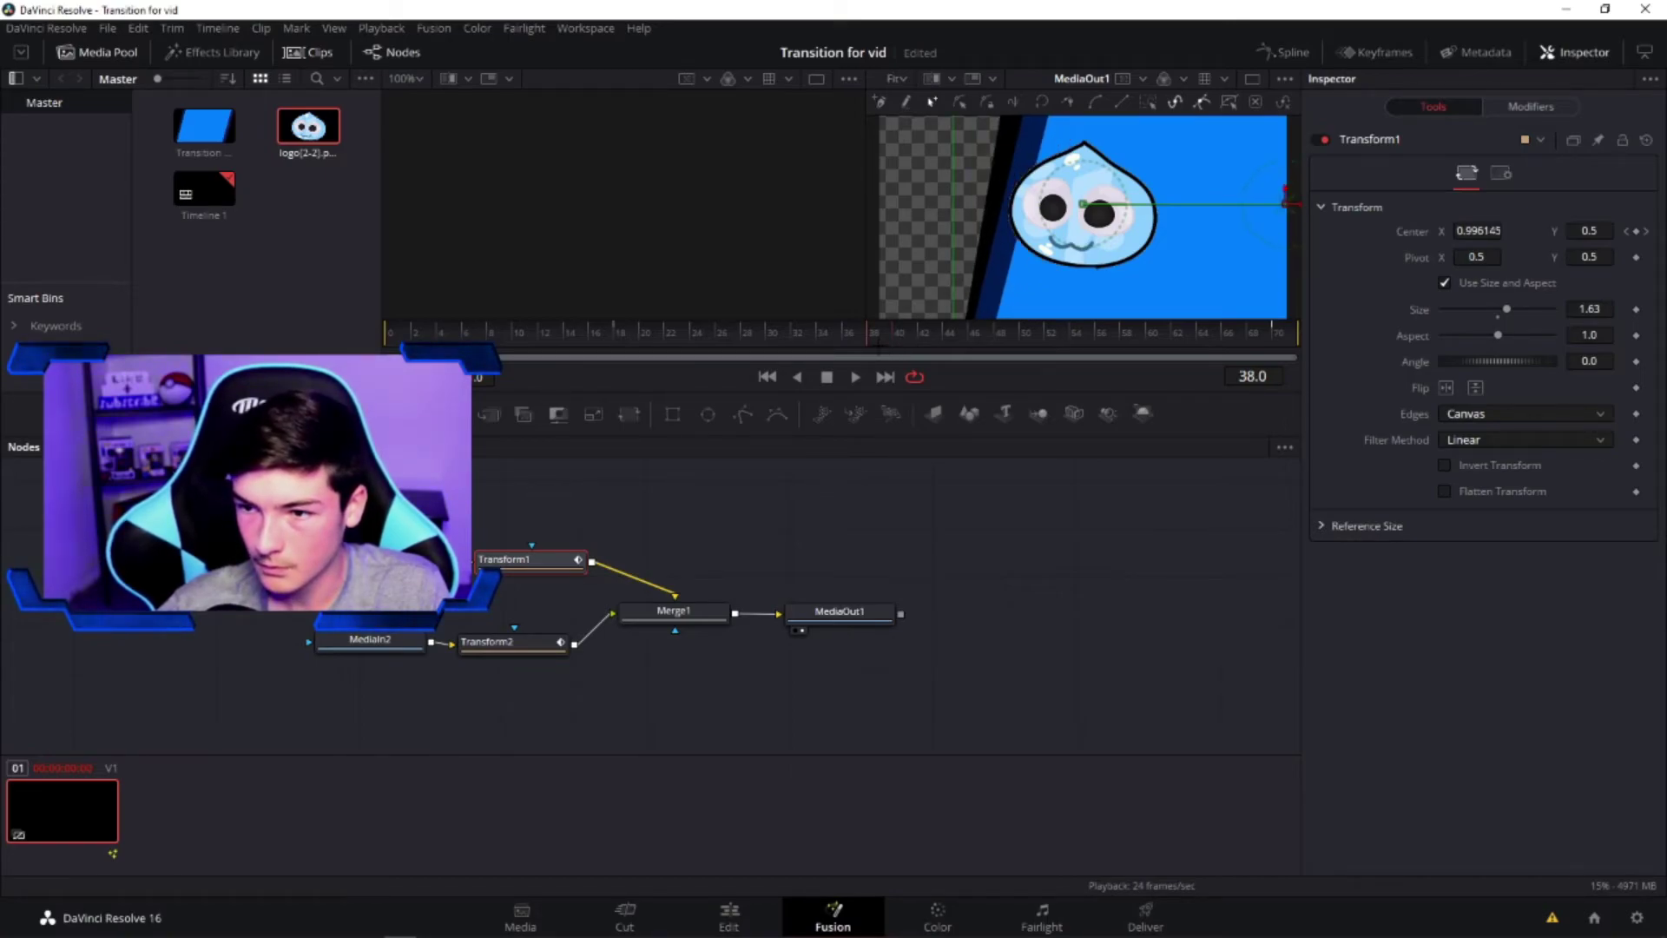
At frame 39, shrink the logo's size in Transform2 to about 0 so it vanishes right after frame 38
{"action": "left_click", "coordinate": [499, 641]}
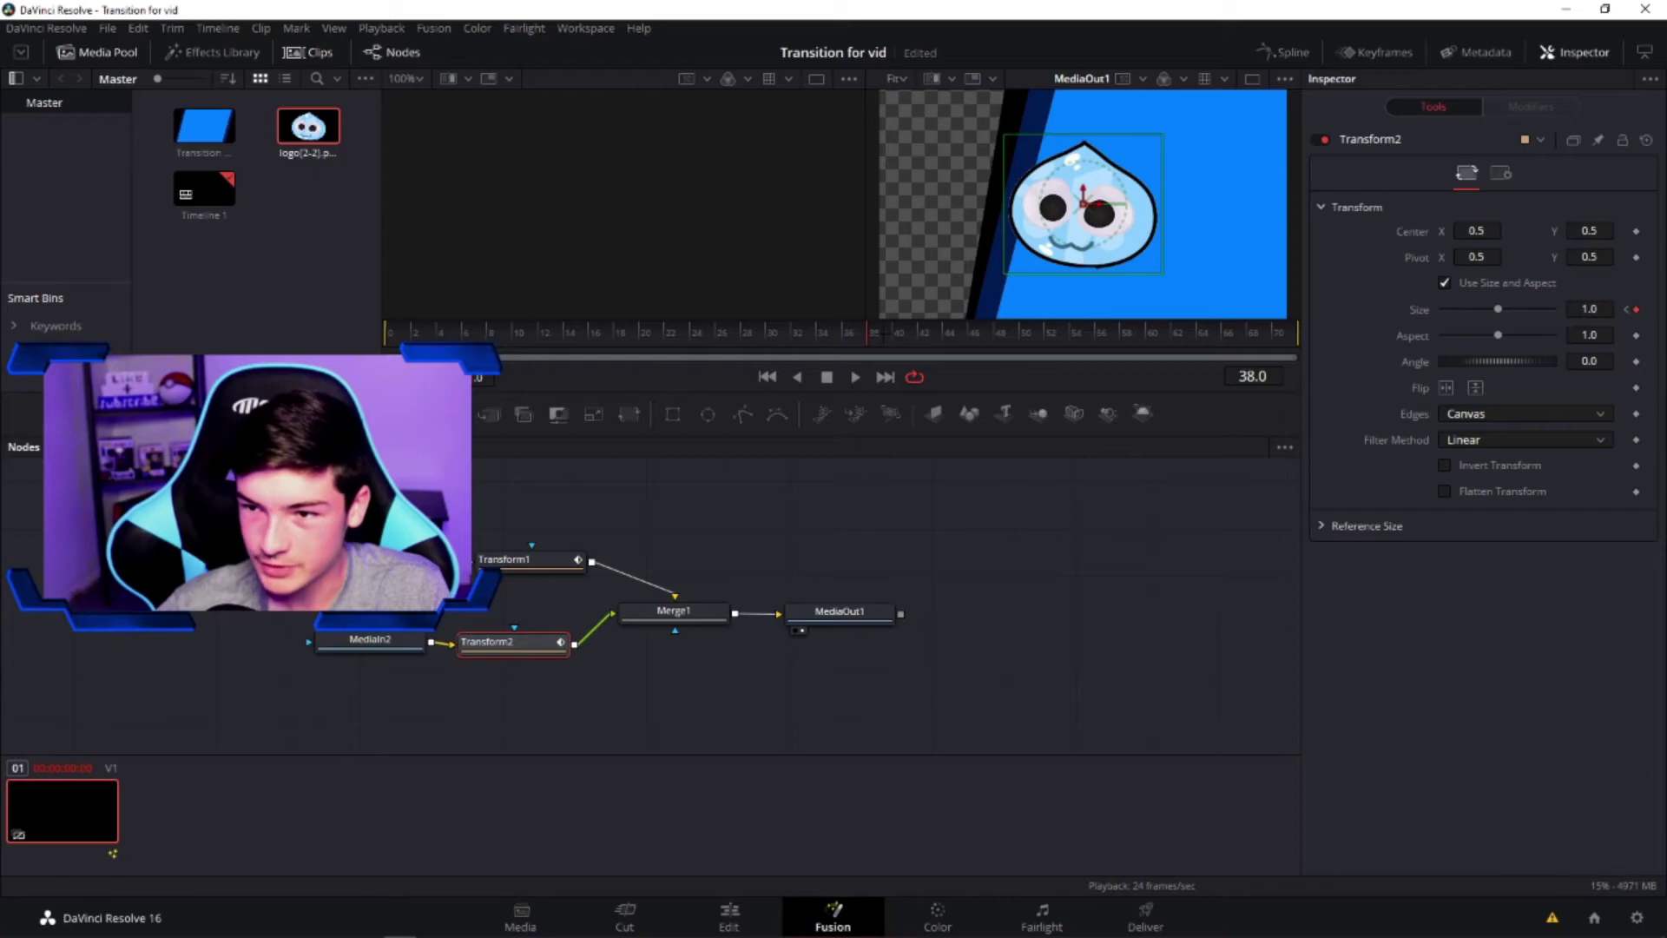
{"action": "key", "text": "Right"}
{"action": "key", "text": "Right"}
{"action": "key", "text": "Right"}
{"action": "key", "text": "Left"}
{"action": "key", "text": "Left"}
{"action": "key", "text": "Left"}
{"action": "key", "text": "Left"}
{"action": "key", "text": "Right"}
{"action": "key", "text": "Right"}
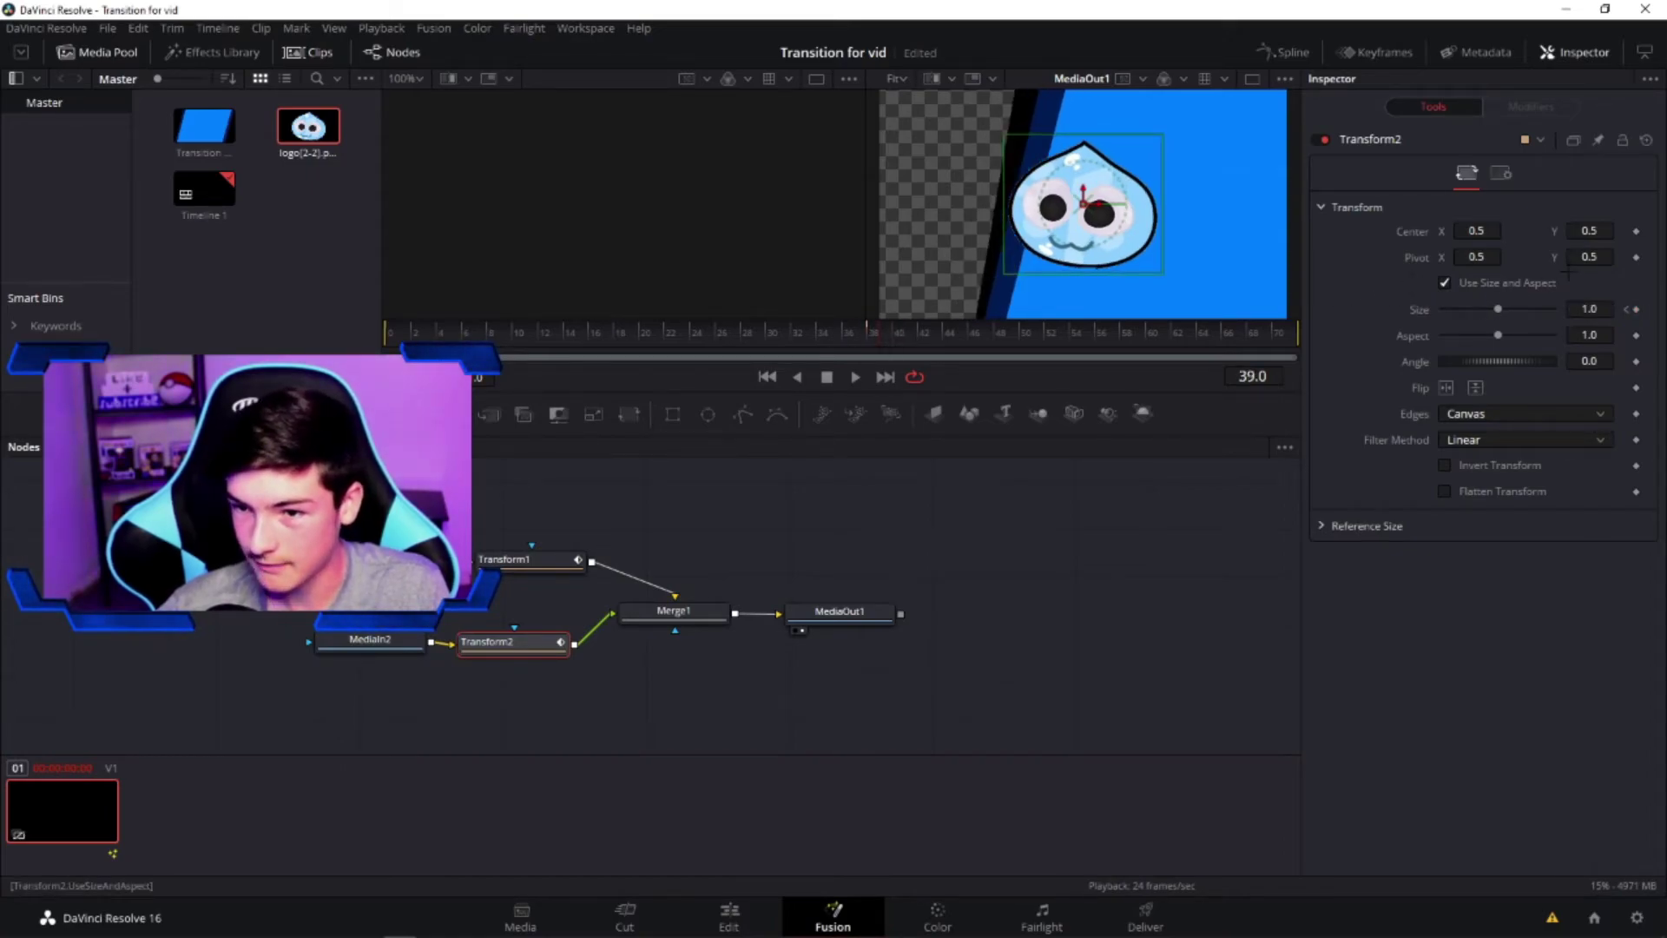
{"action": "left_click_drag", "start_coordinate": [1498, 309], "coordinate": [1493, 309]}
{"action": "key", "text": "Left"}
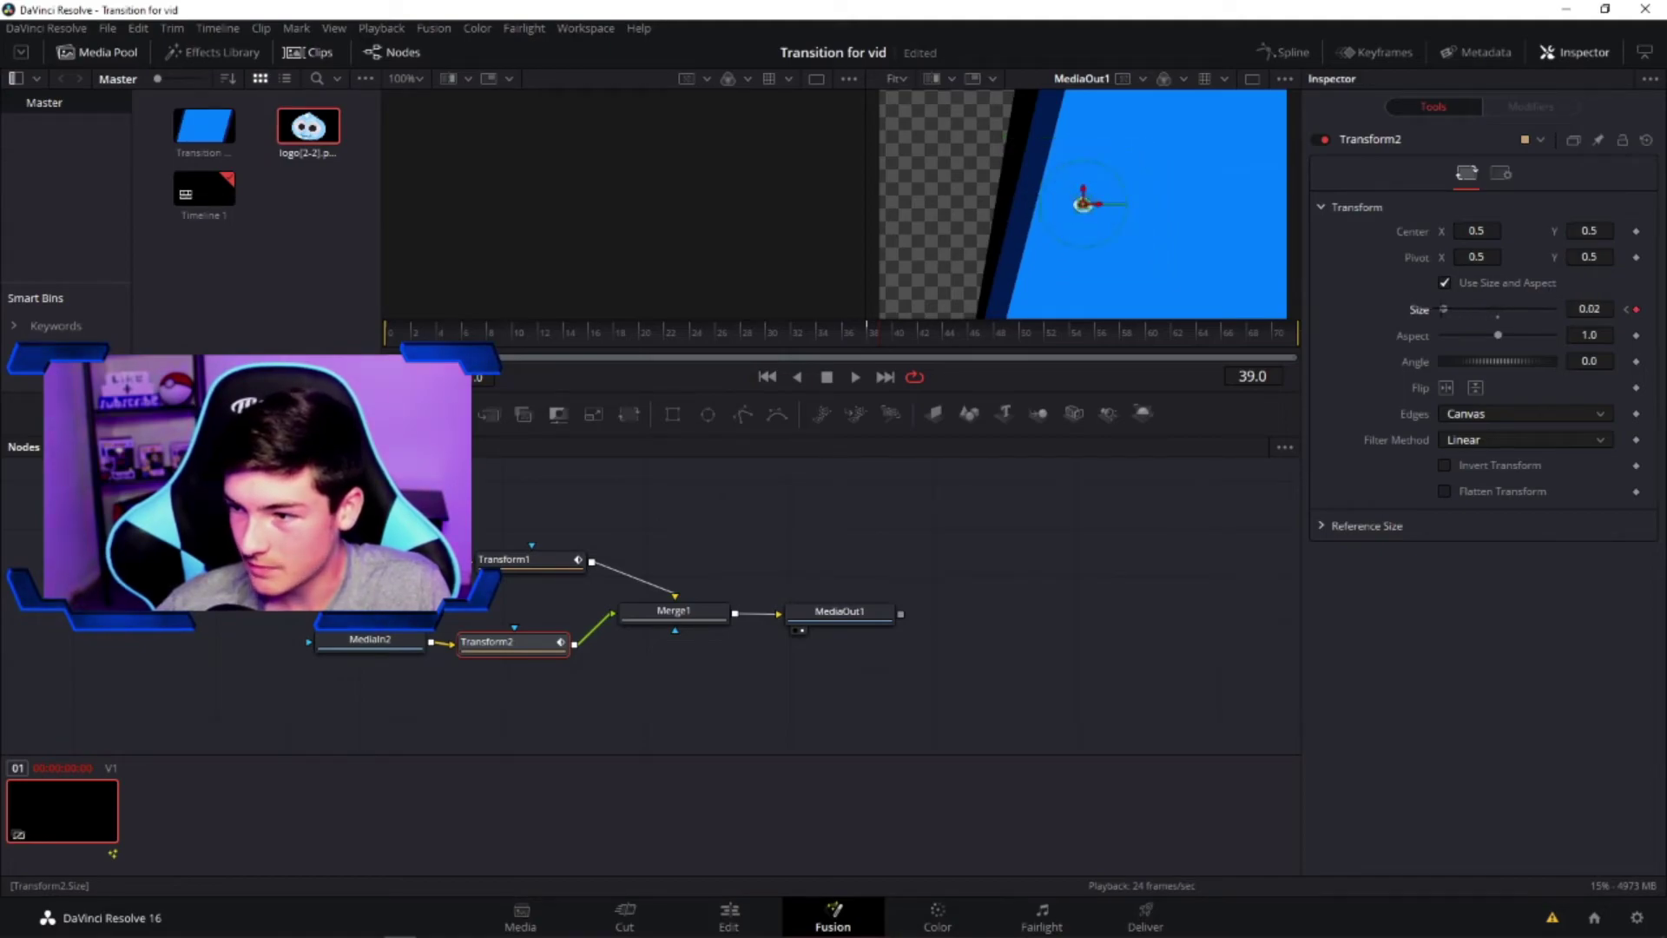
Replay the animation from frame 0 and smooth the Transform1 and Transform2 keyframe curves in the Spline editor
{"action": "left_click_drag", "start_coordinate": [867, 333], "coordinate": [385, 333]}
{"action": "key", "text": "space"}
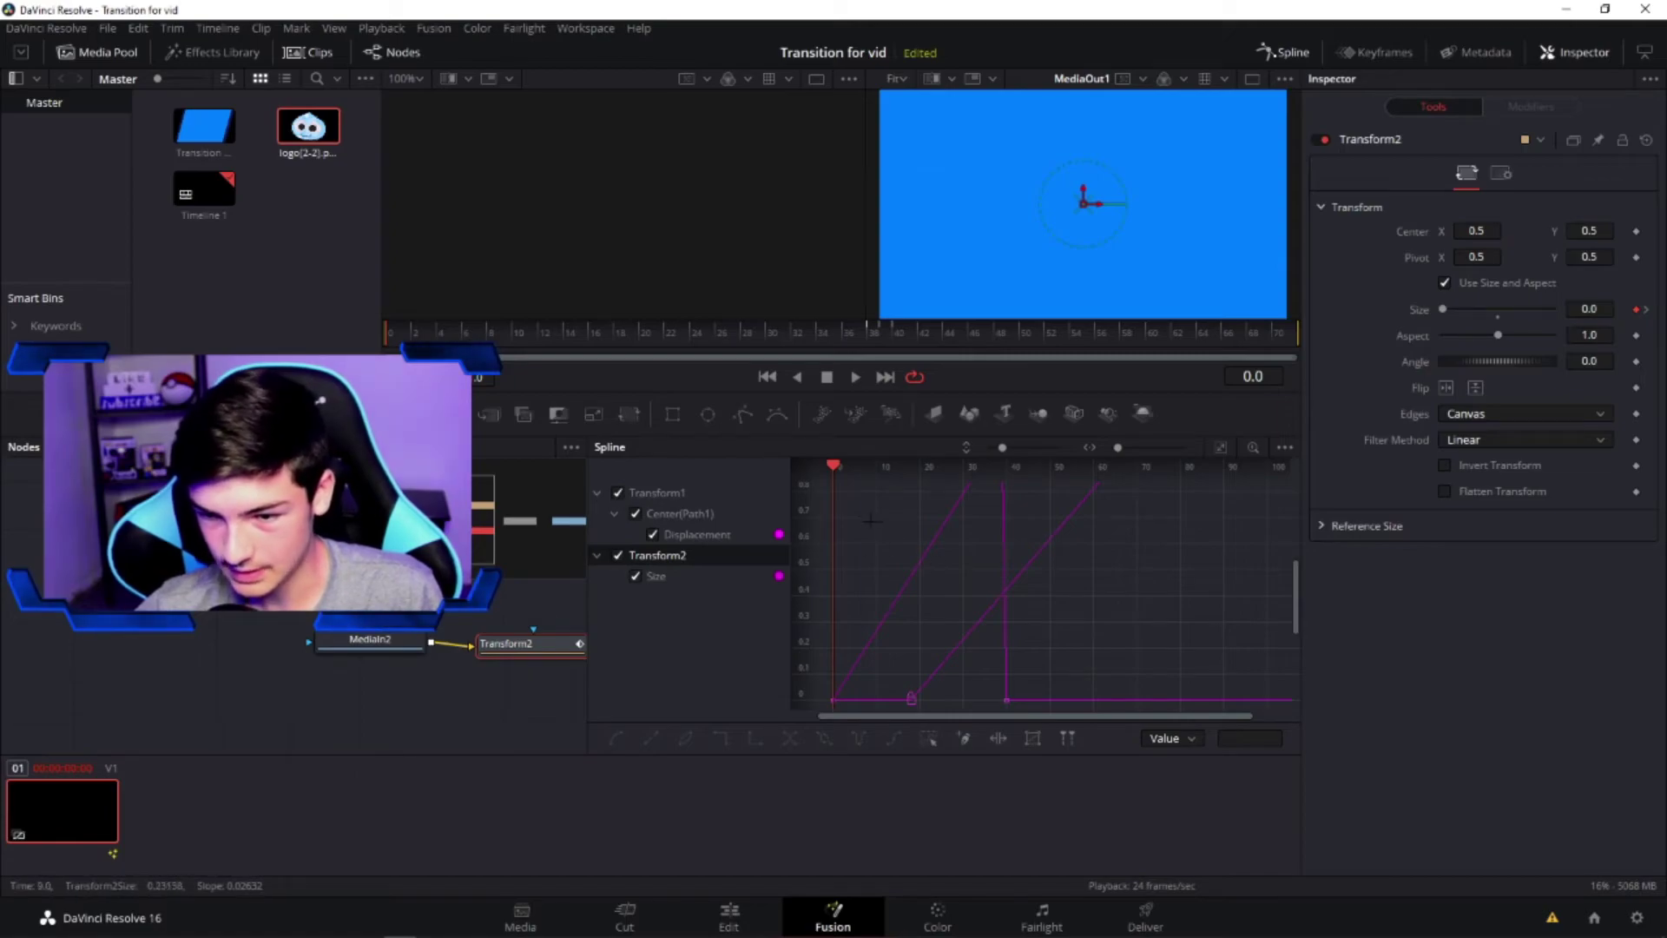
{"action": "key", "text": "shift+s"}
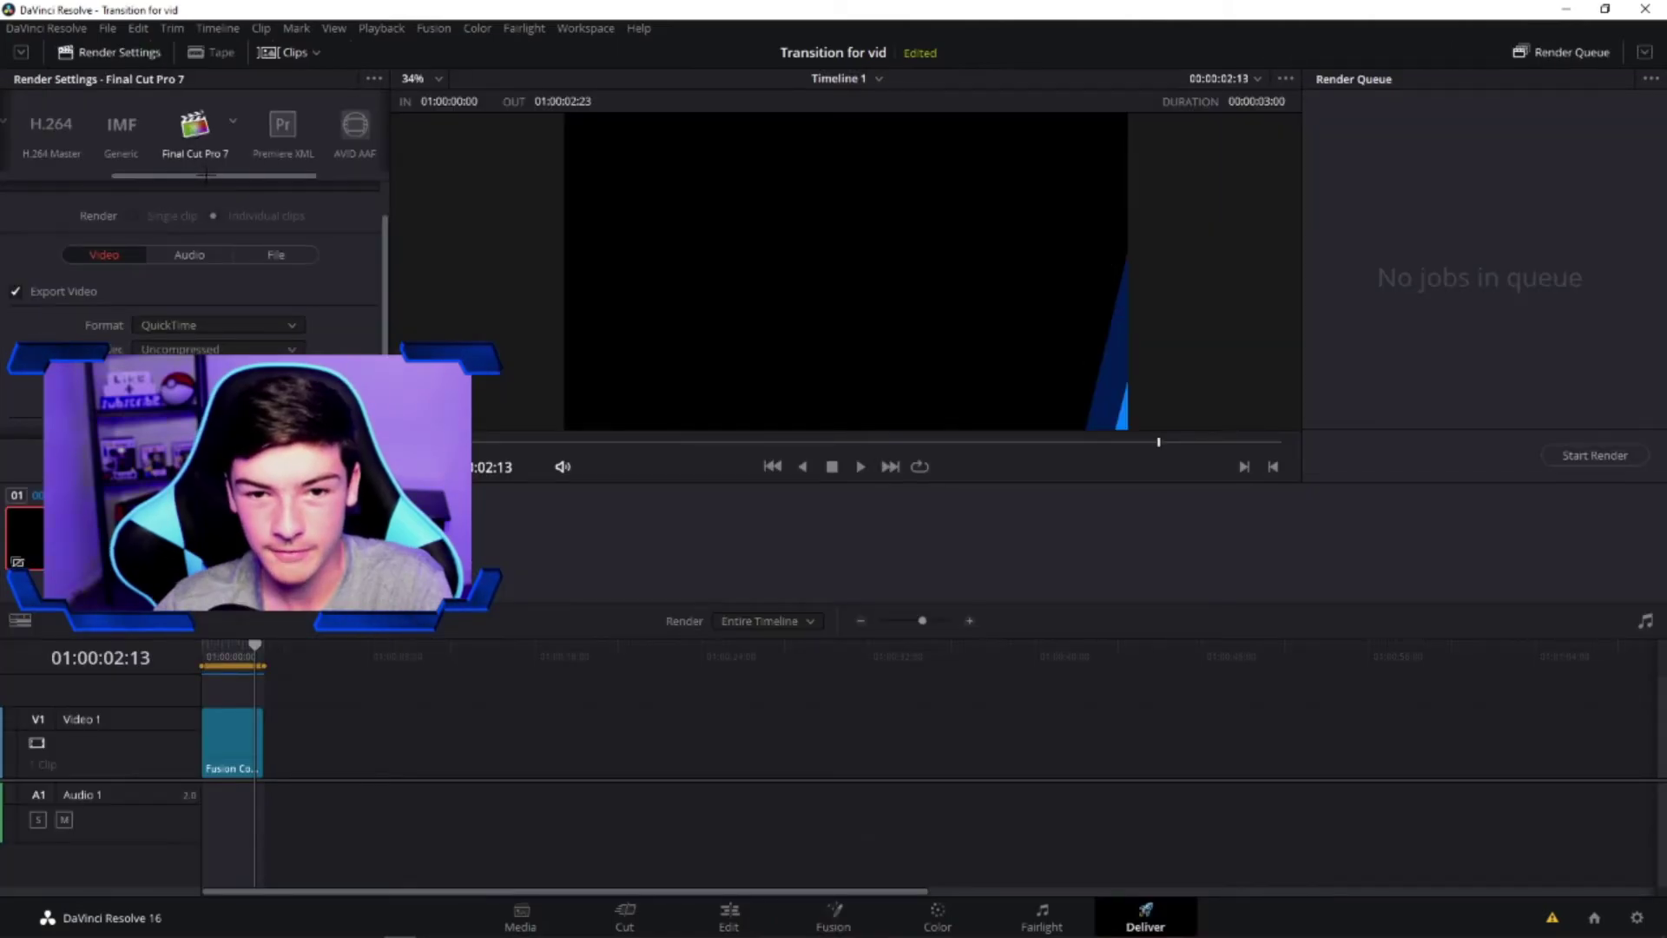
Set the QuickTime export's codec to GoPro CineForm with the RGB 16-bit type
{"action": "scroll", "coordinate": [39, 161], "scroll_direction": "left", "scroll_amount": 3}
{"action": "left_click", "coordinate": [208, 325]}
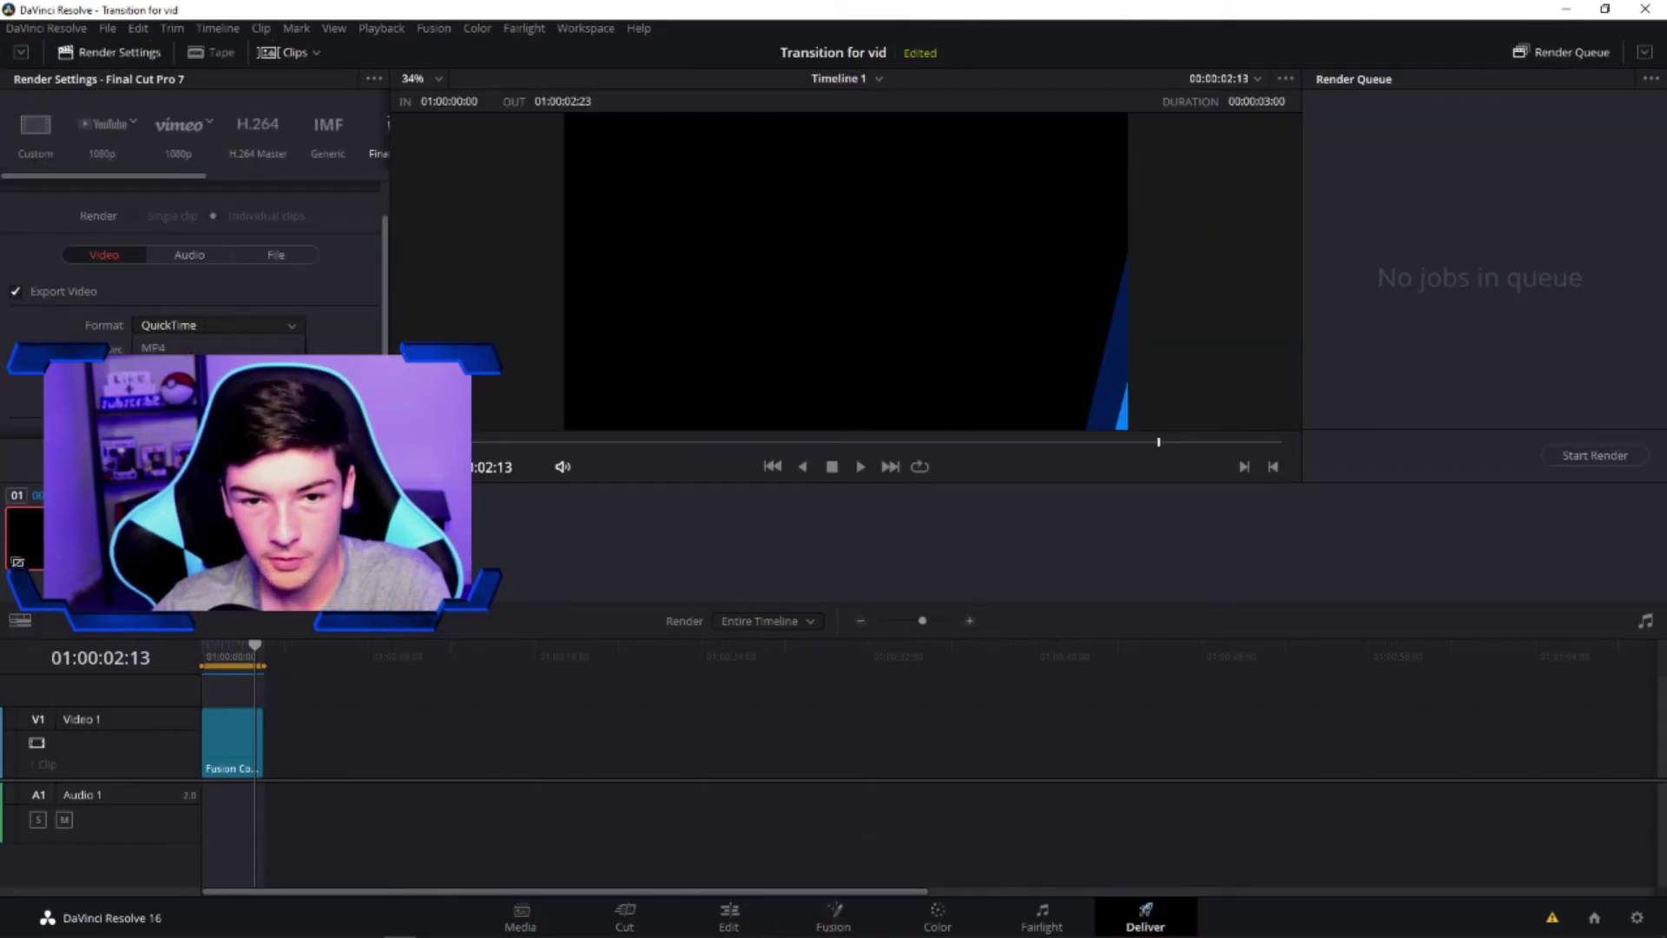
{"action": "key", "text": "Escape"}
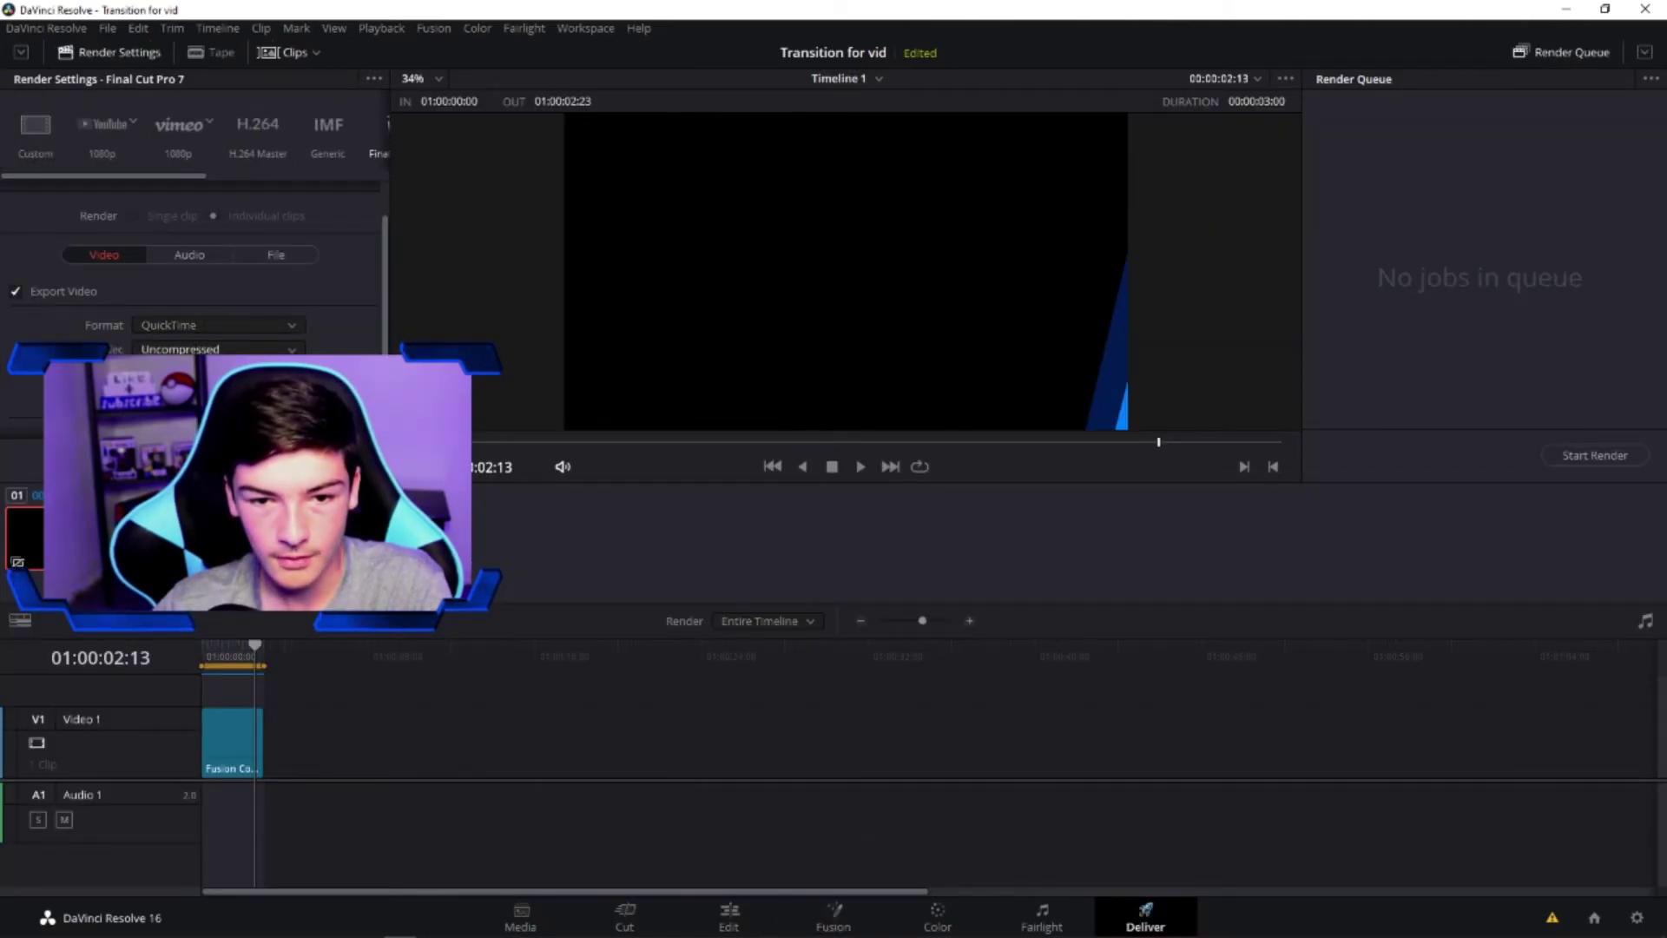
{"action": "left_click", "coordinate": [184, 412]}
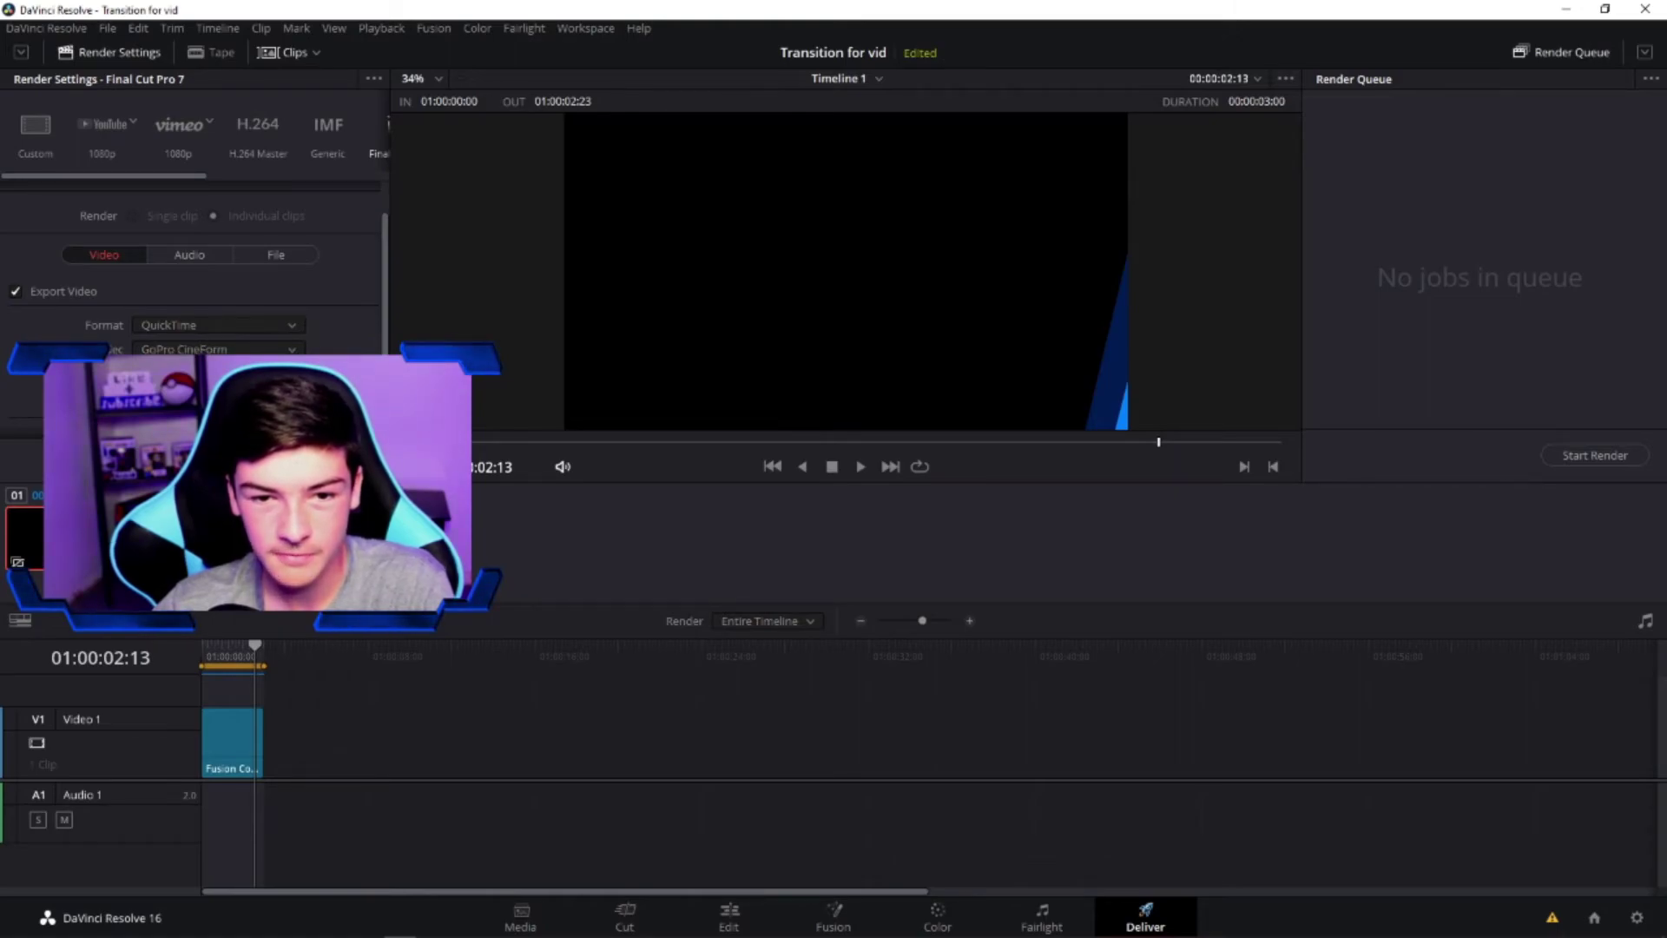
{"action": "scroll", "coordinate": [191, 260], "scroll_direction": "down", "scroll_amount": 3}
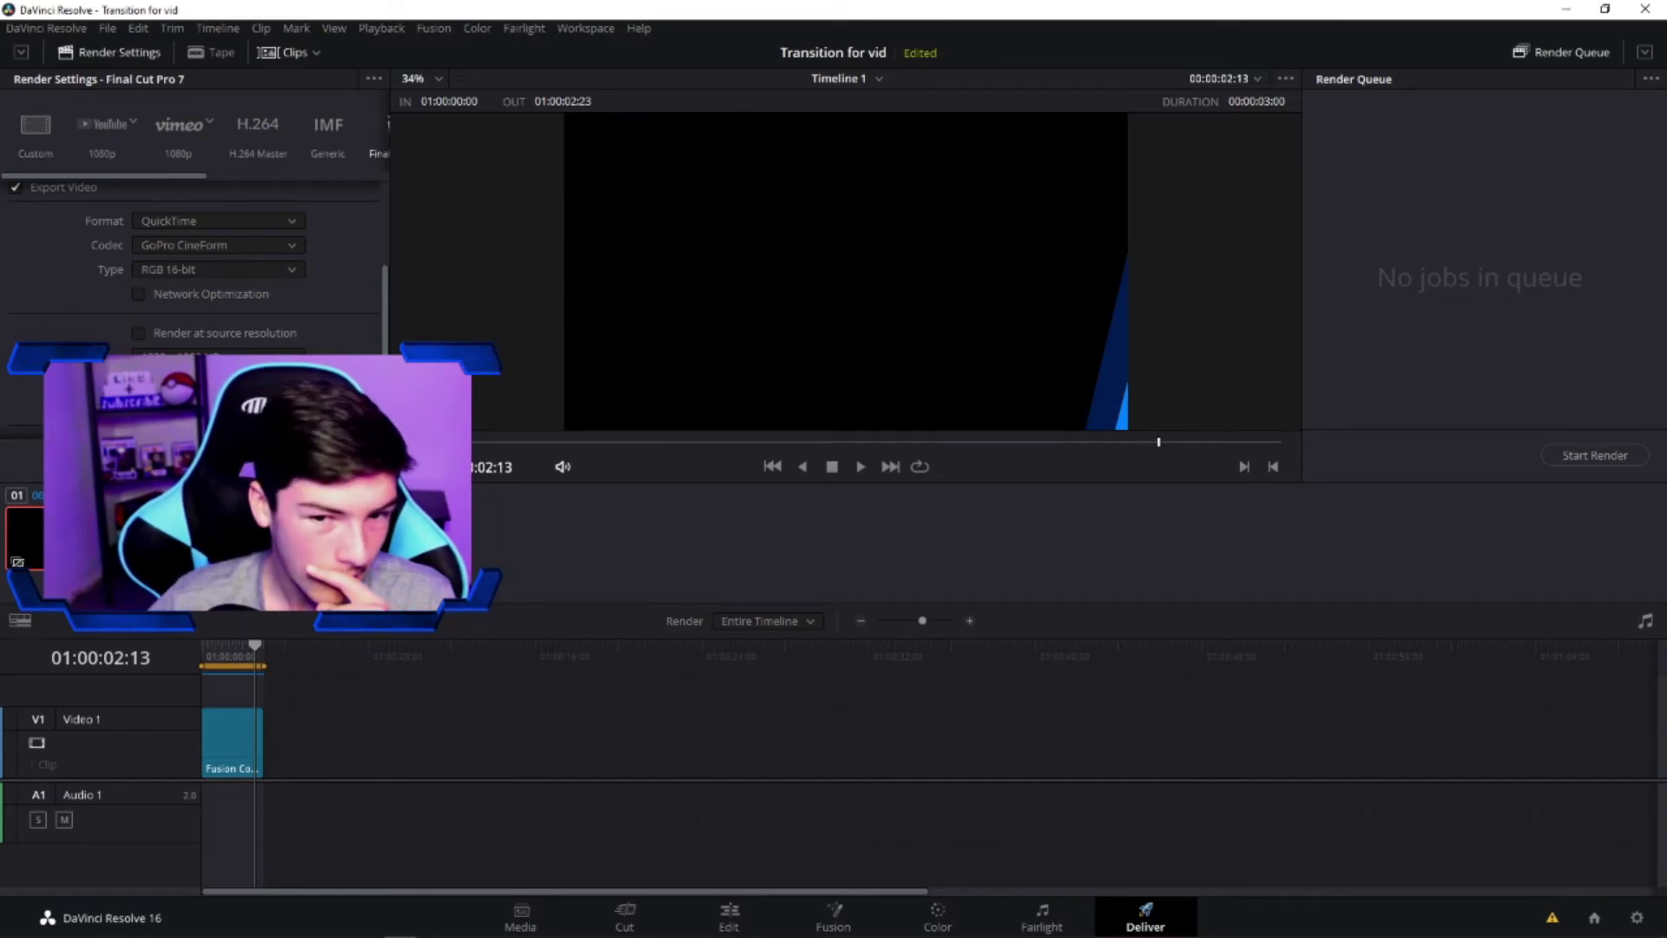
Return the playhead to the timeline start, queue the export to the Downloads folder and render it
{"action": "mouse_move", "coordinate": [255, 645]}
{"action": "left_mouse_down"}
{"action": "mouse_move", "coordinate": [202, 645]}
{"action": "mouse_move", "coordinate": [235, 645]}
{"action": "left_mouse_up"}
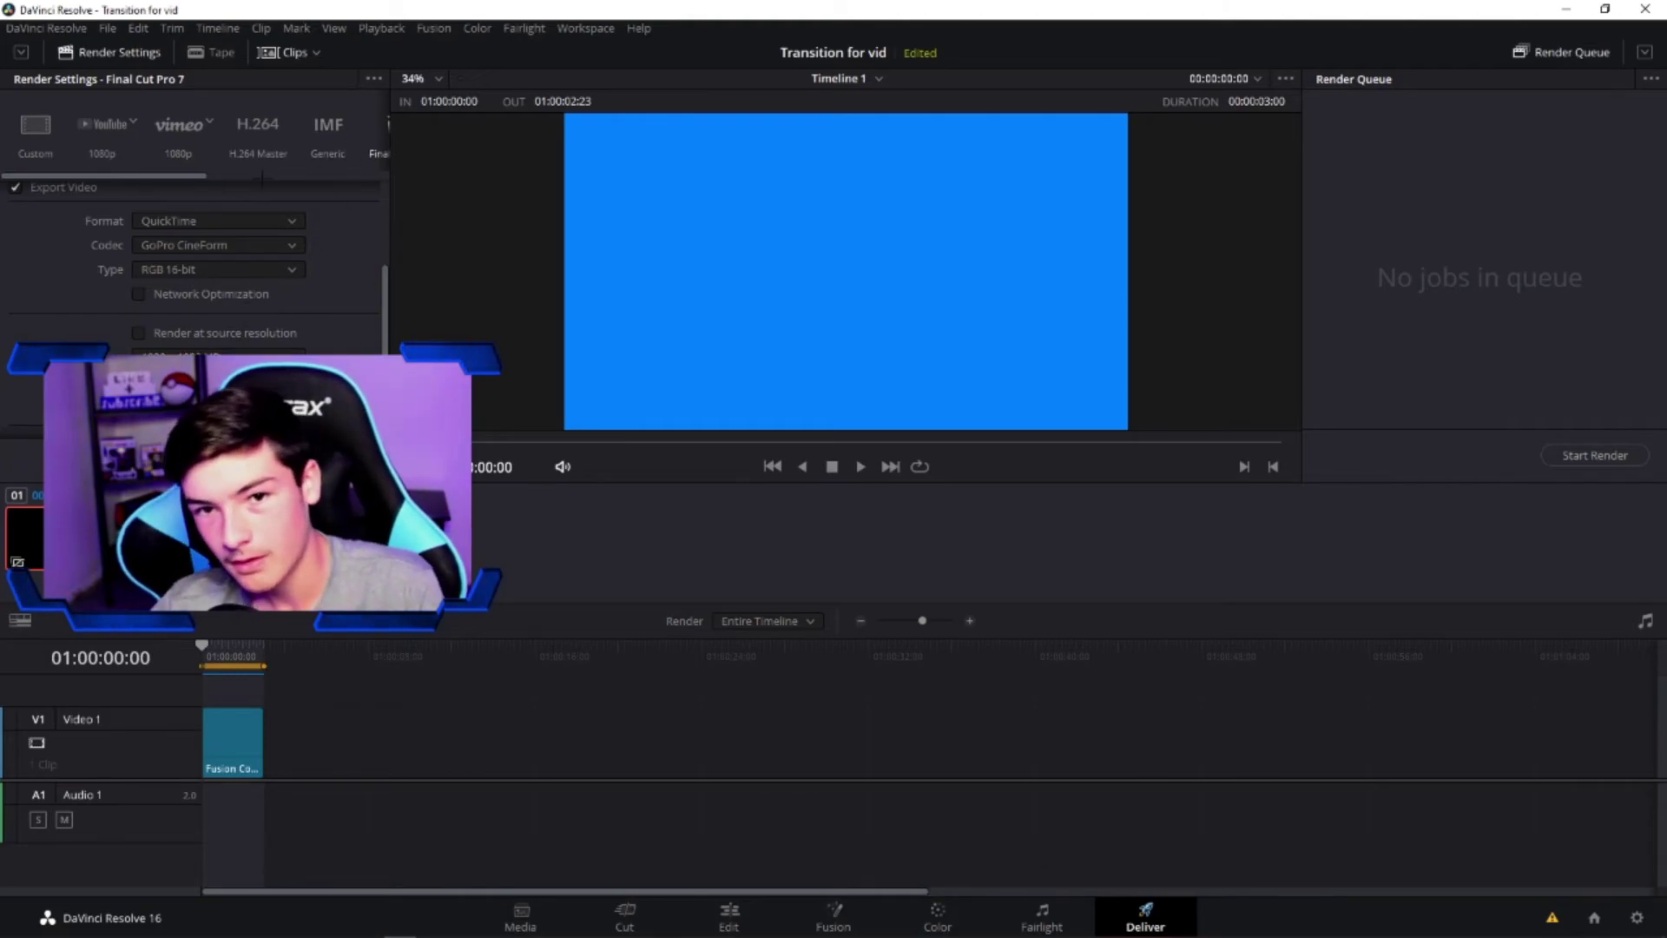
{"action": "scroll", "coordinate": [157, 224], "scroll_direction": "up", "scroll_amount": 5}
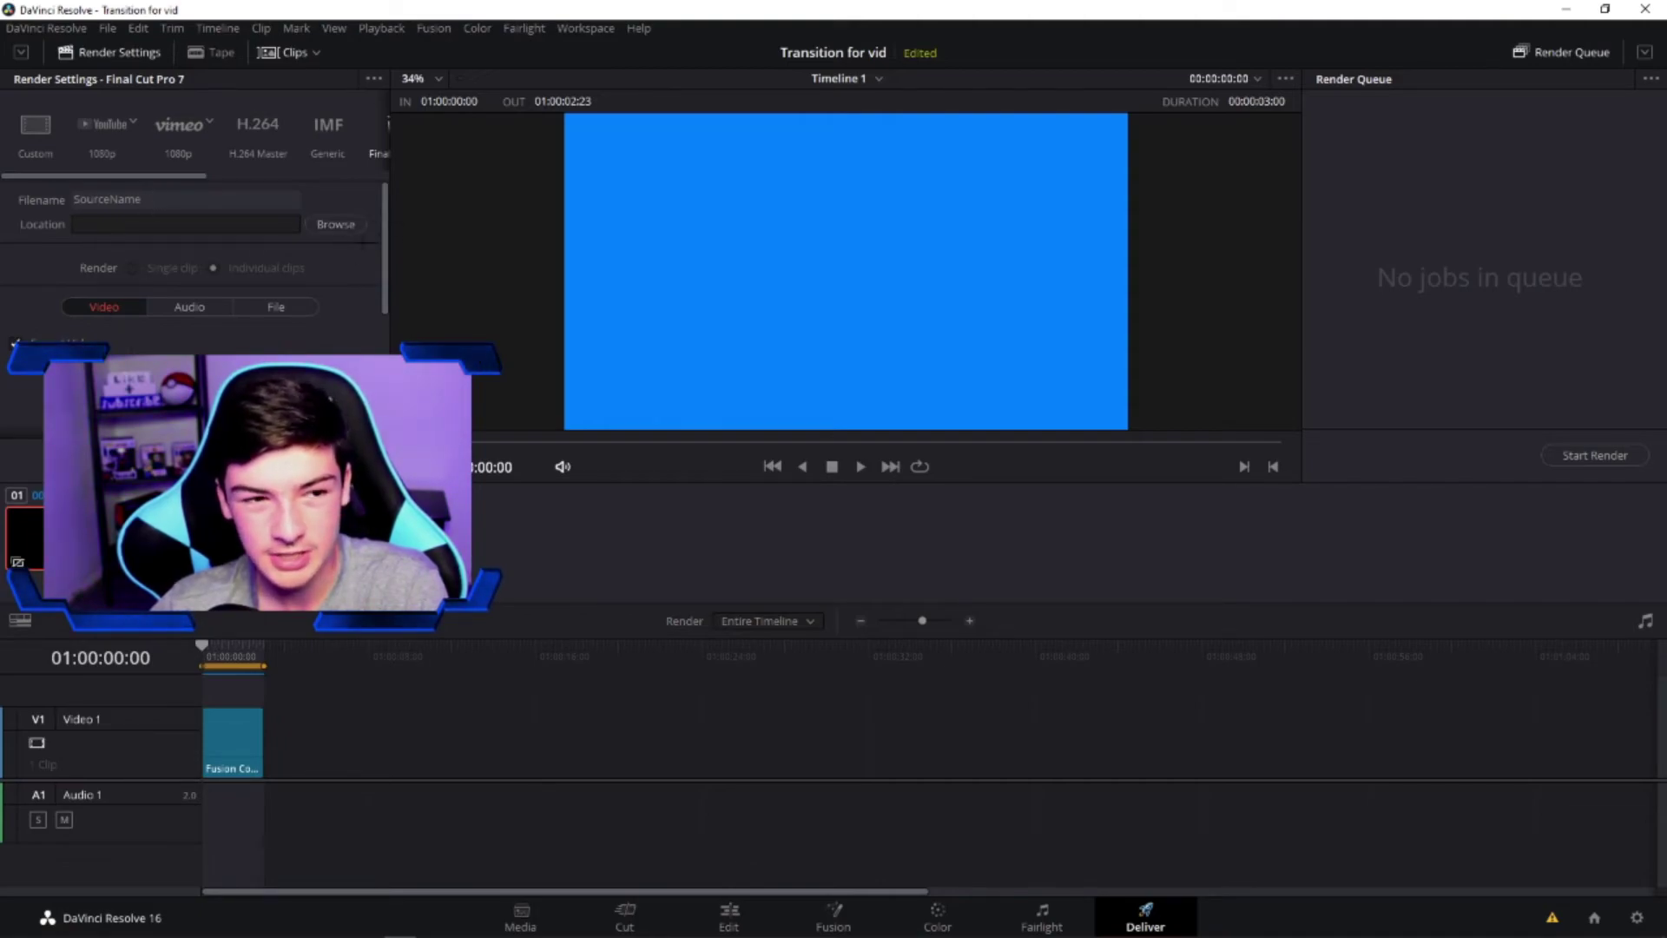
{"action": "left_click", "coordinate": [346, 224]}
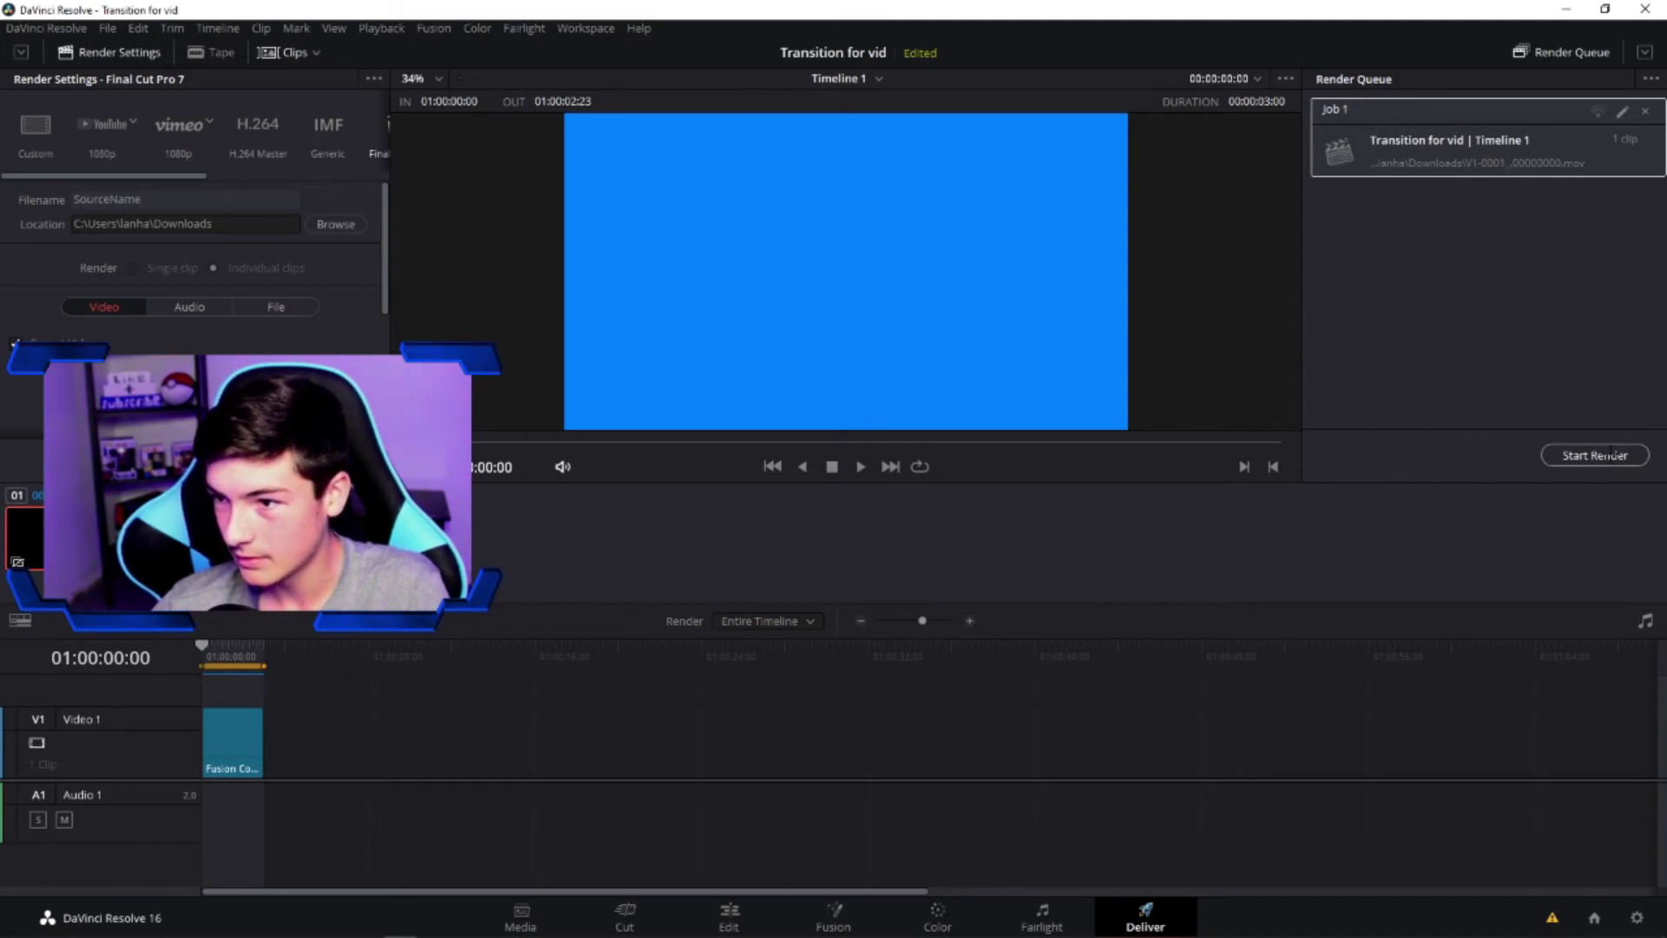
{"action": "left_click", "coordinate": [1627, 461]}
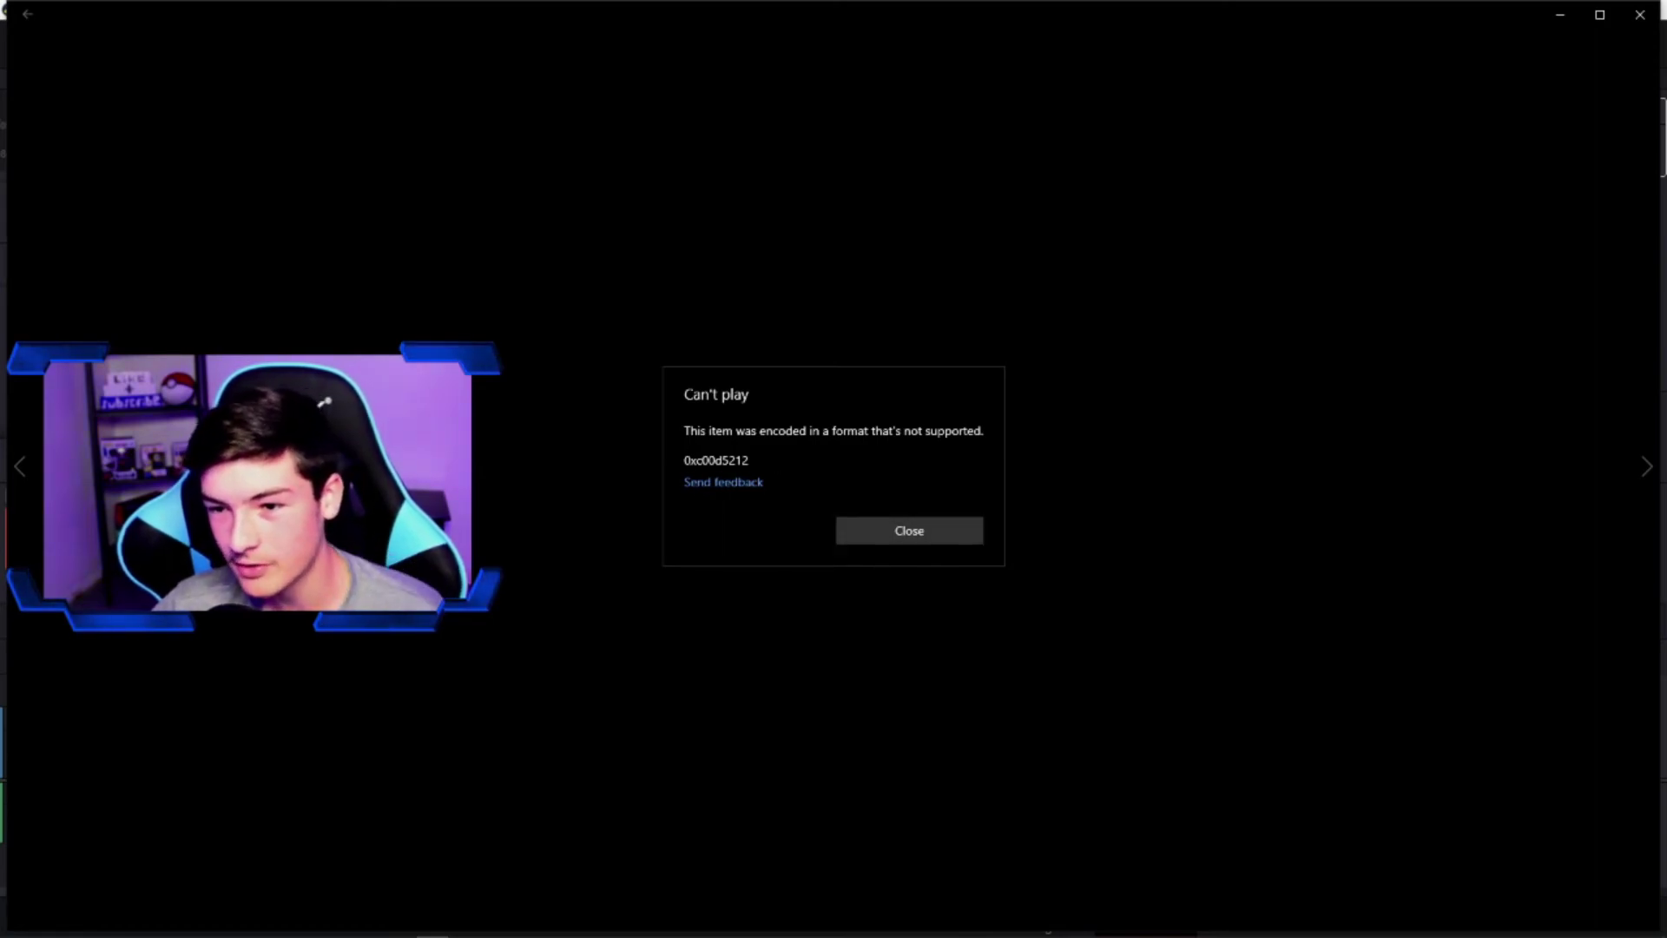
Close the video player and open video.online-convert.com/convert-to-webm in a new Chrome tab
{"action": "left_click", "coordinate": [859, 531]}
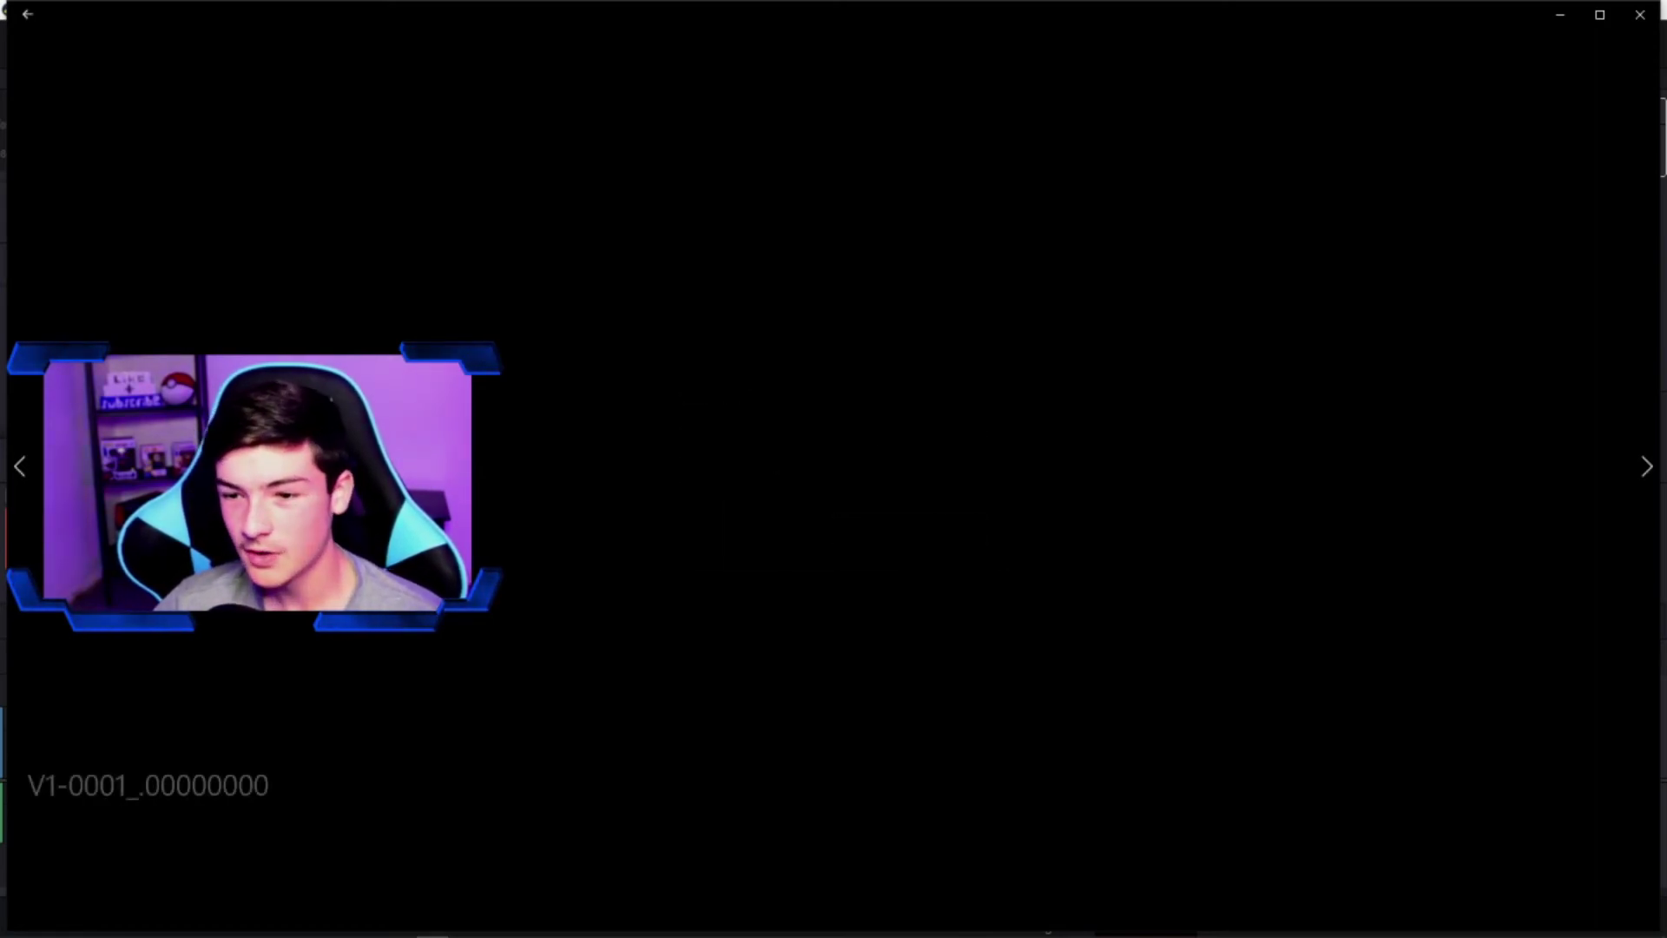
{"action": "left_click", "coordinate": [1640, 14]}
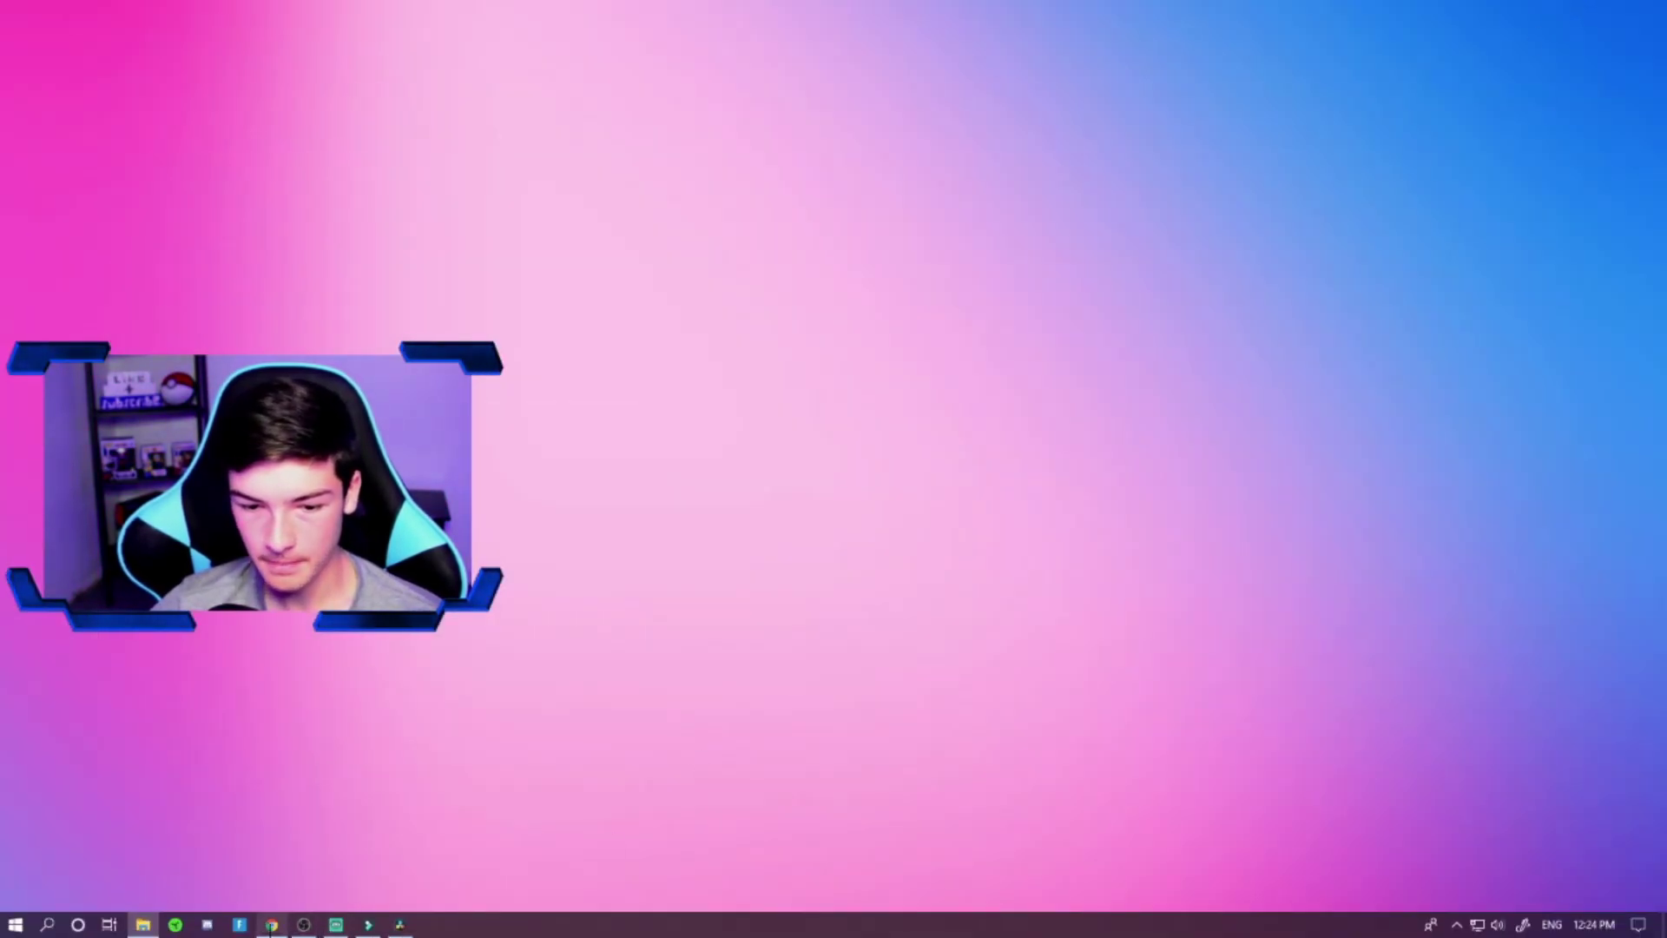
{"action": "left_click", "coordinate": [272, 922]}
{"action": "left_click", "coordinate": [444, 15]}
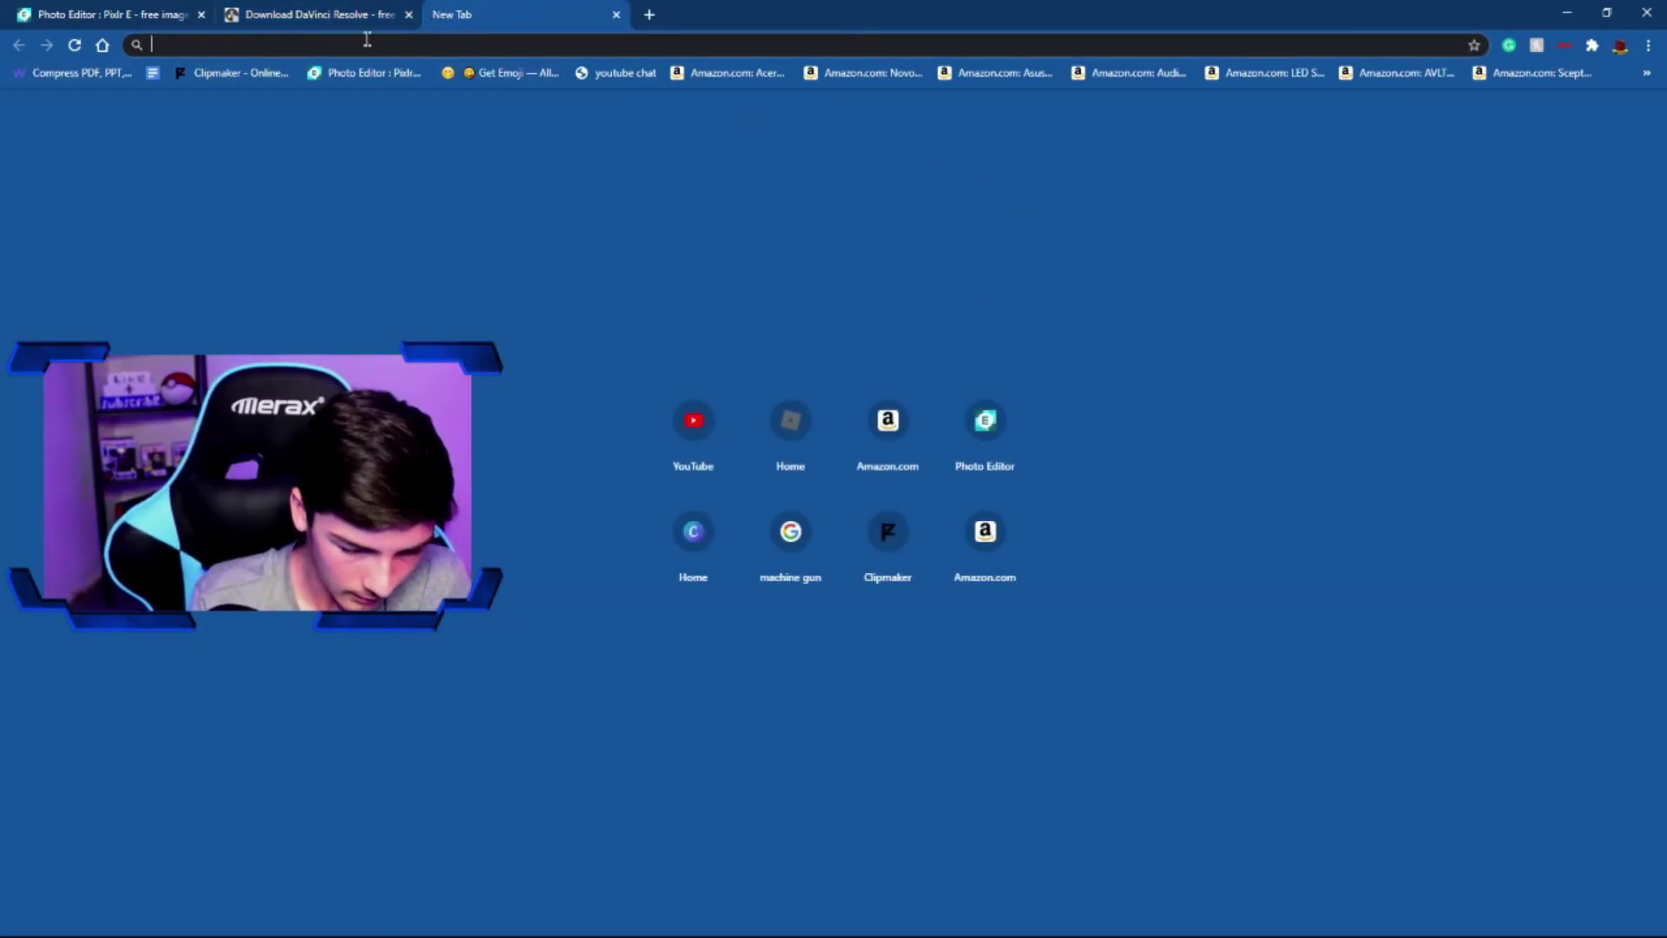
{"action": "type", "text": "webm "}
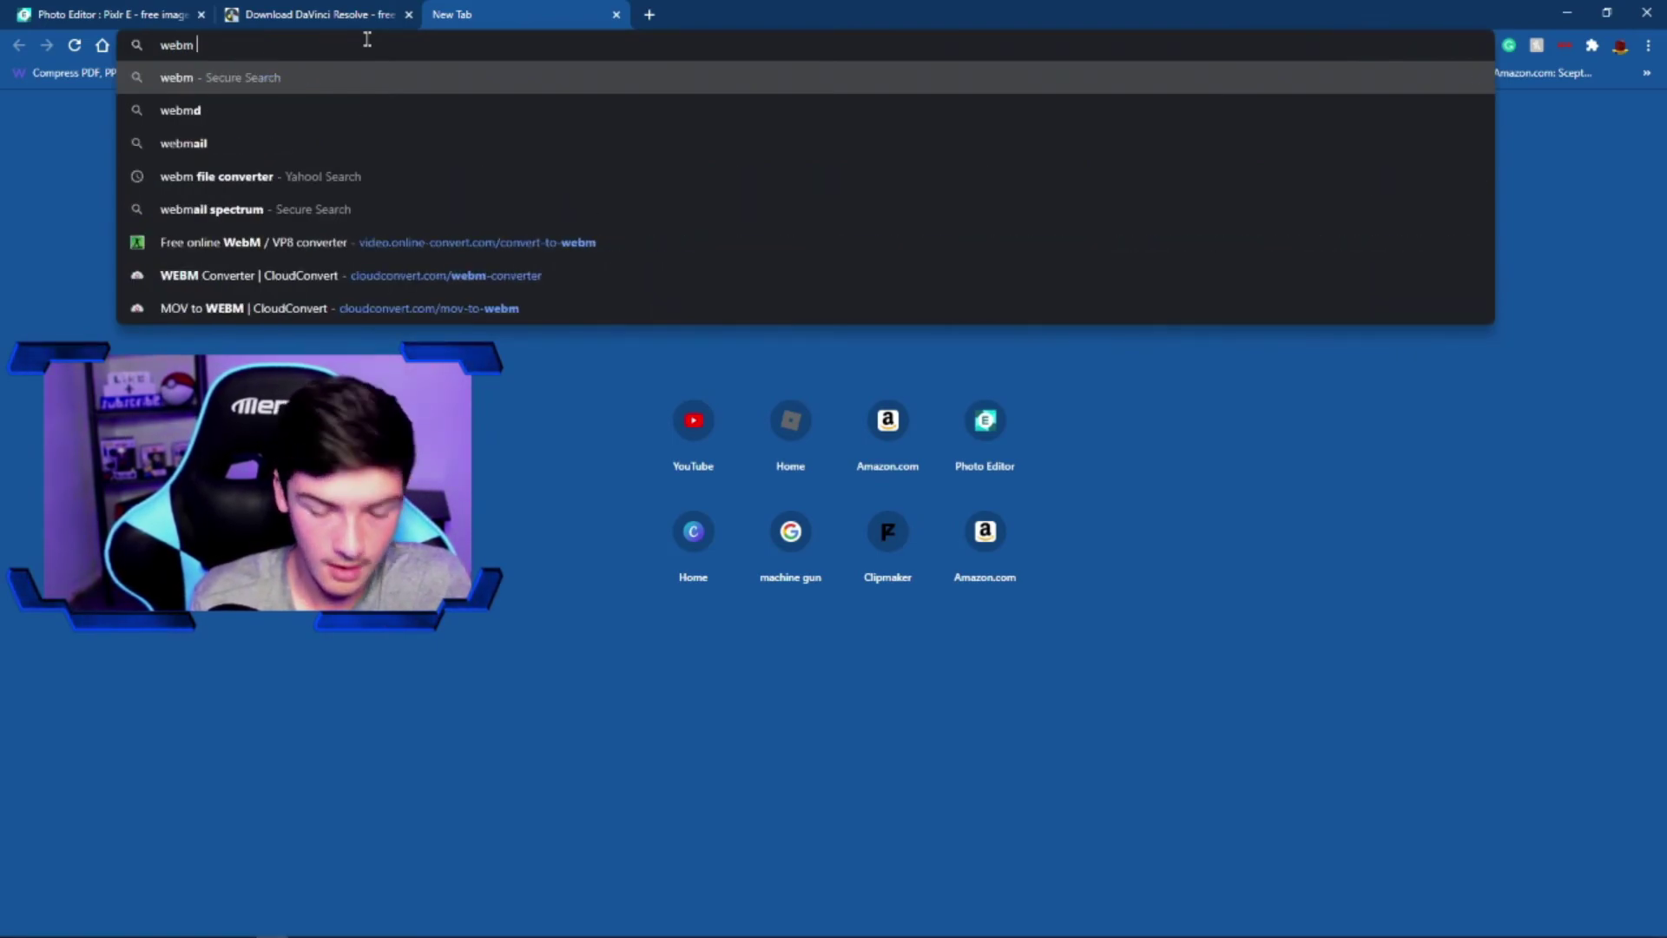
{"action": "type", "text": "convert.com/convert-to-"}
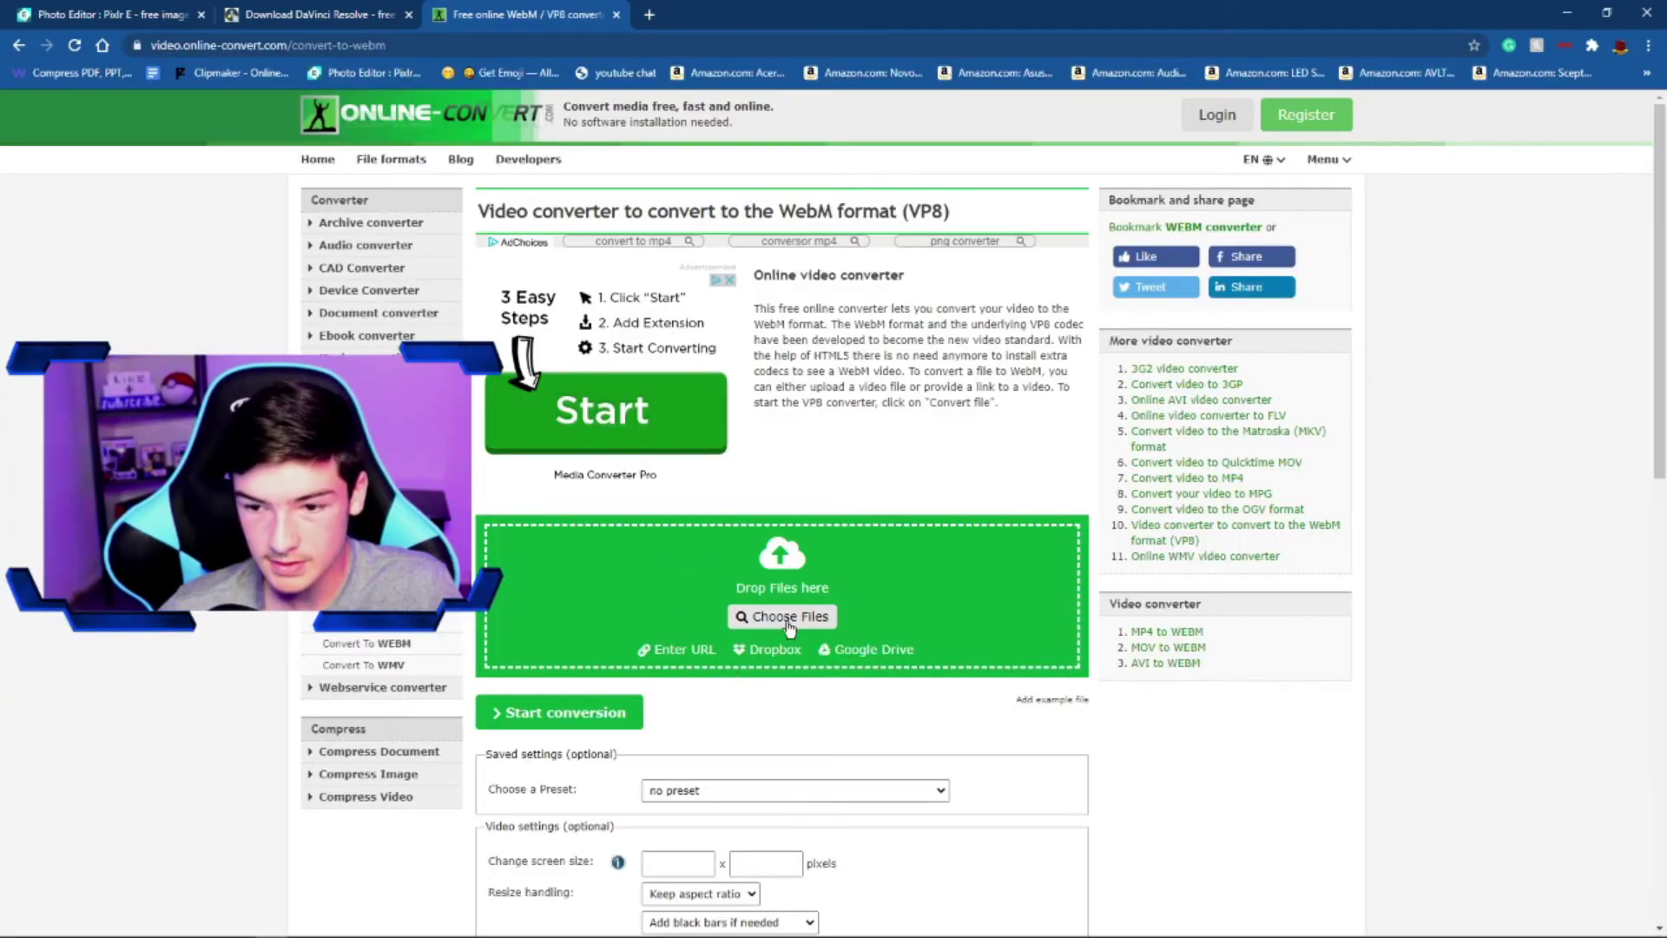
Upload the rendered V1-0001_.00000000.mov from Downloads to the WebM converter and start the conversion
{"action": "left_click", "coordinate": [834, 617]}
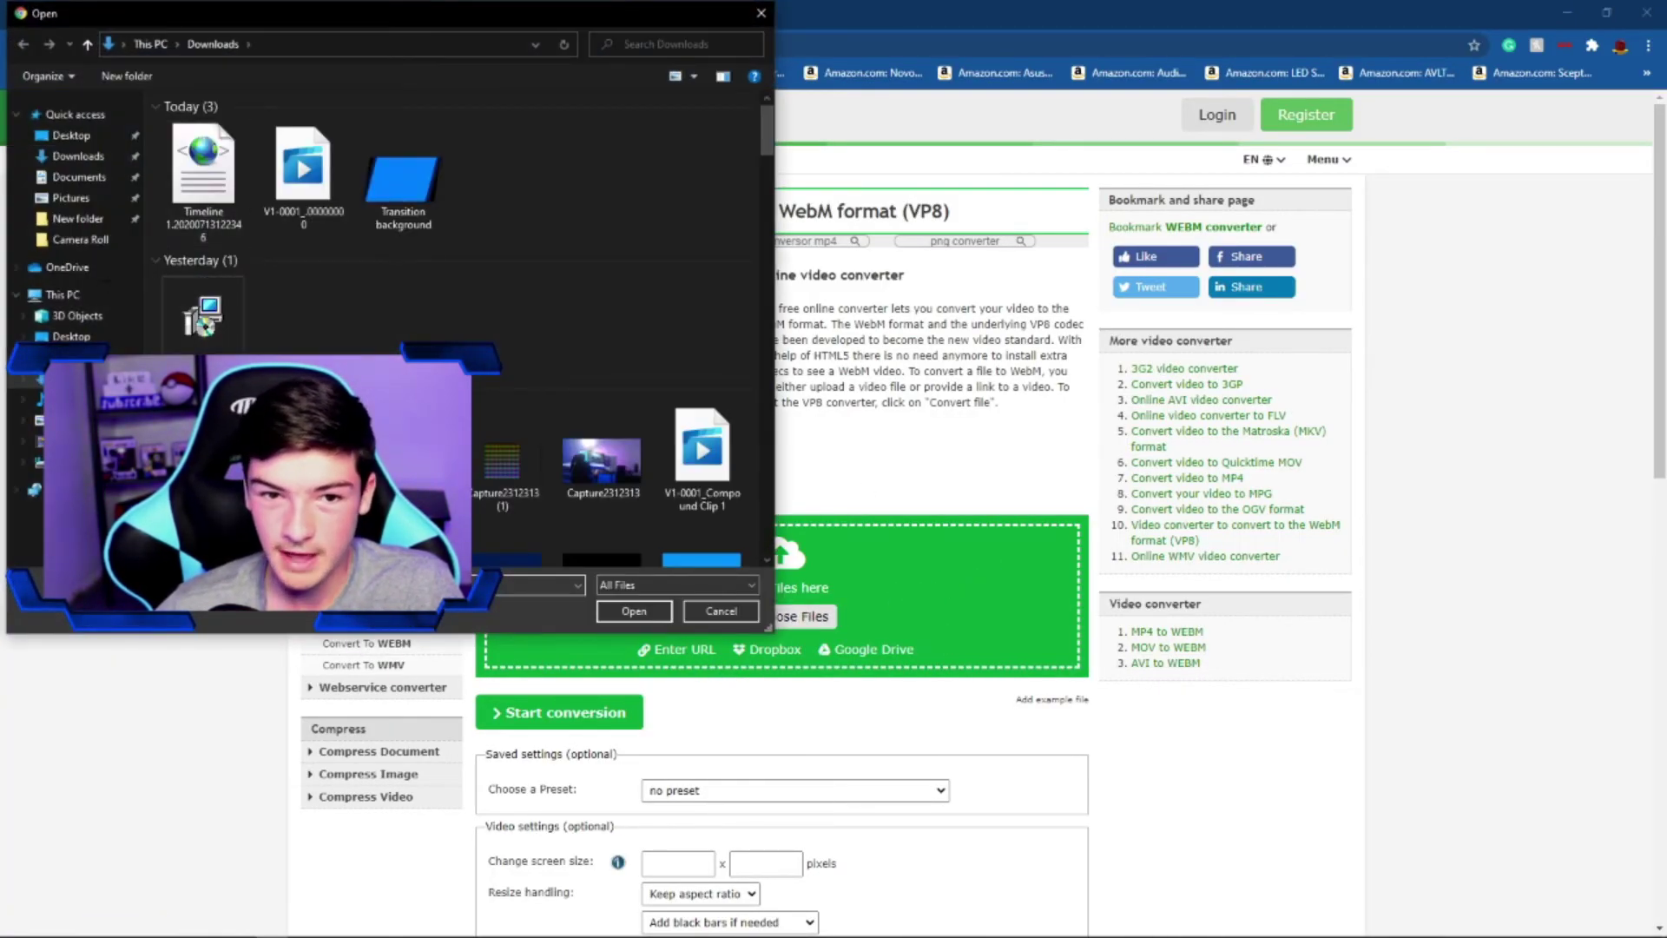
{"action": "double_click", "coordinate": [301, 178]}
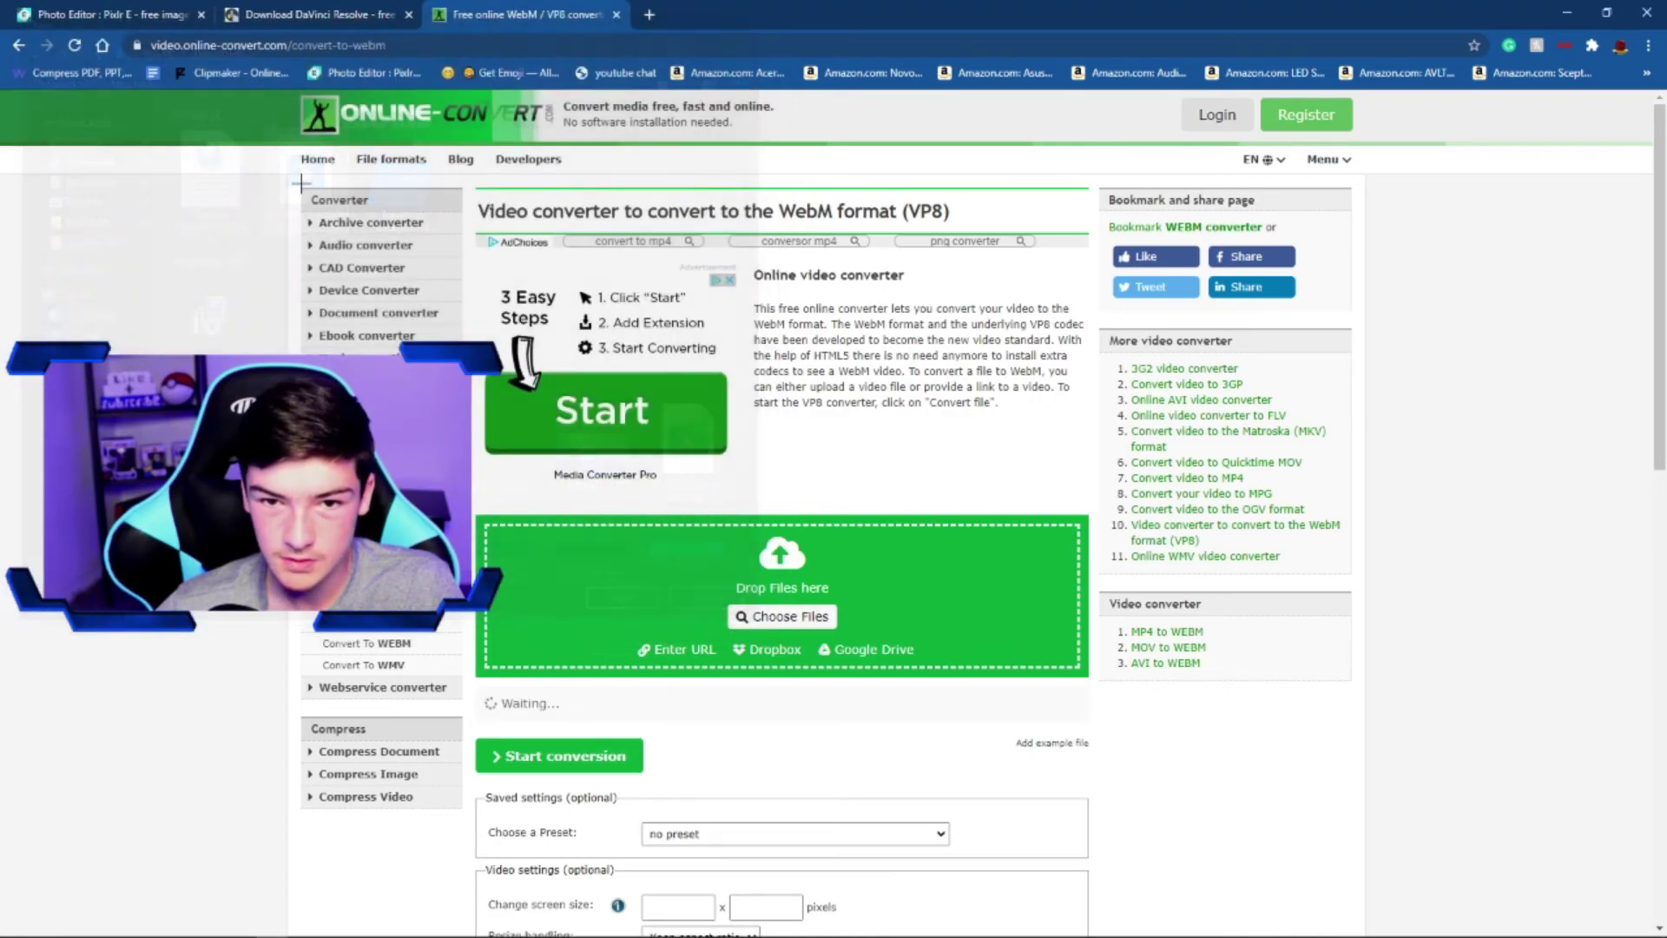
{"action": "scroll", "coordinate": [729, 686], "scroll_direction": "down", "scroll_amount": 1}
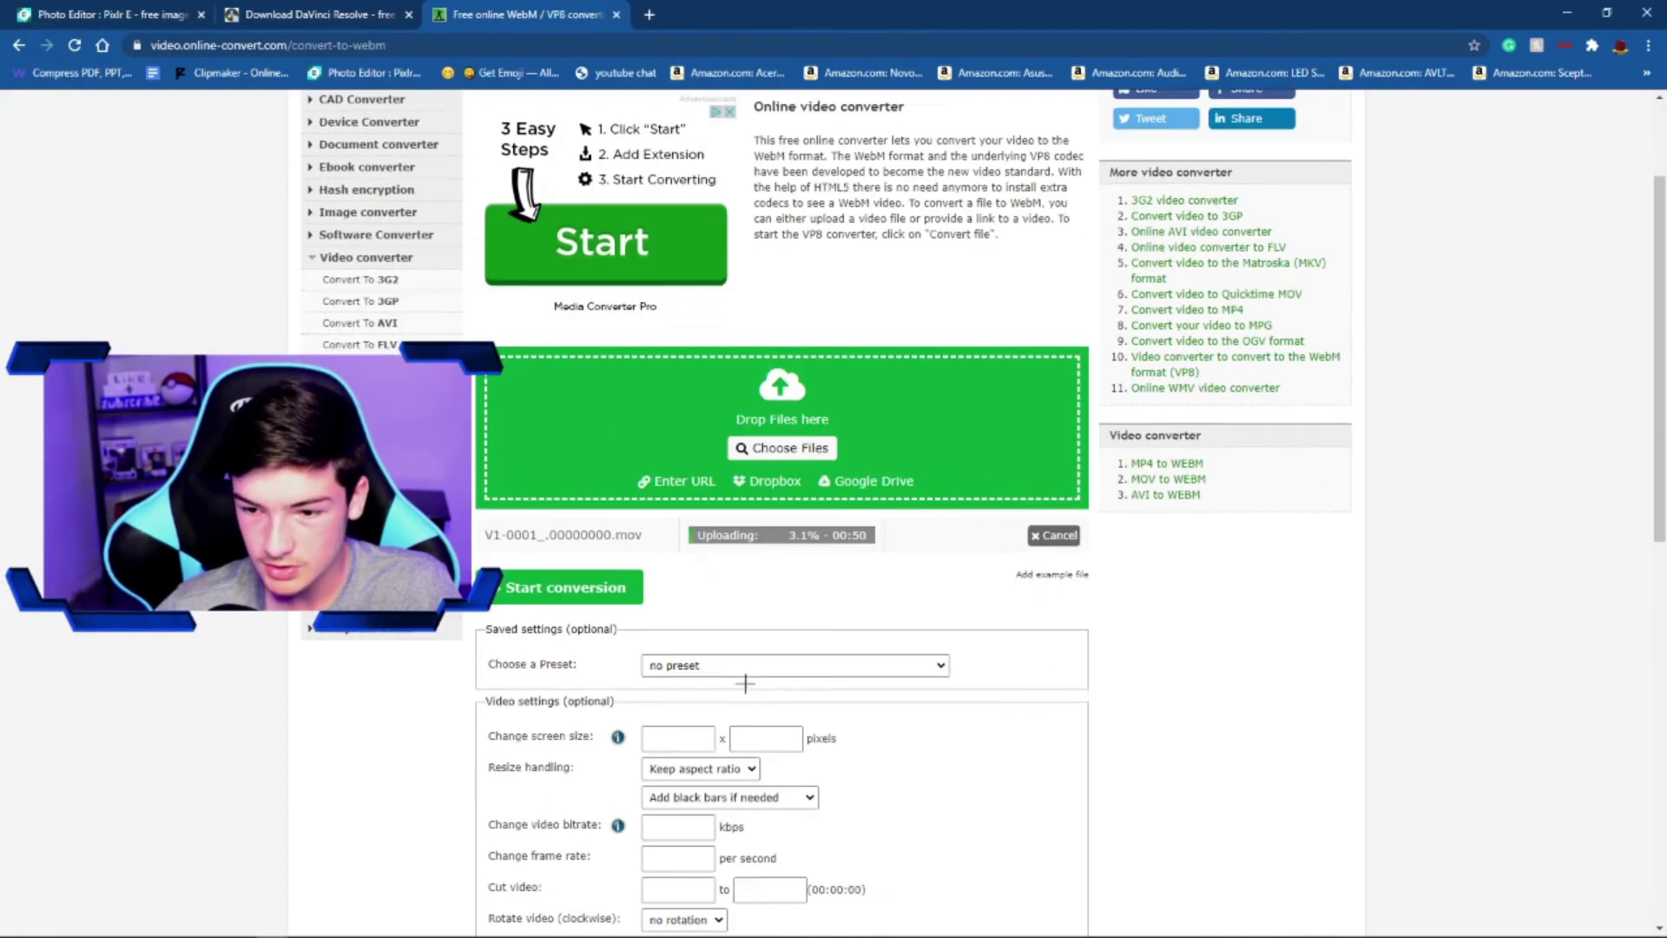
{"action": "scroll", "coordinate": [751, 695], "scroll_direction": "up", "scroll_amount": 1}
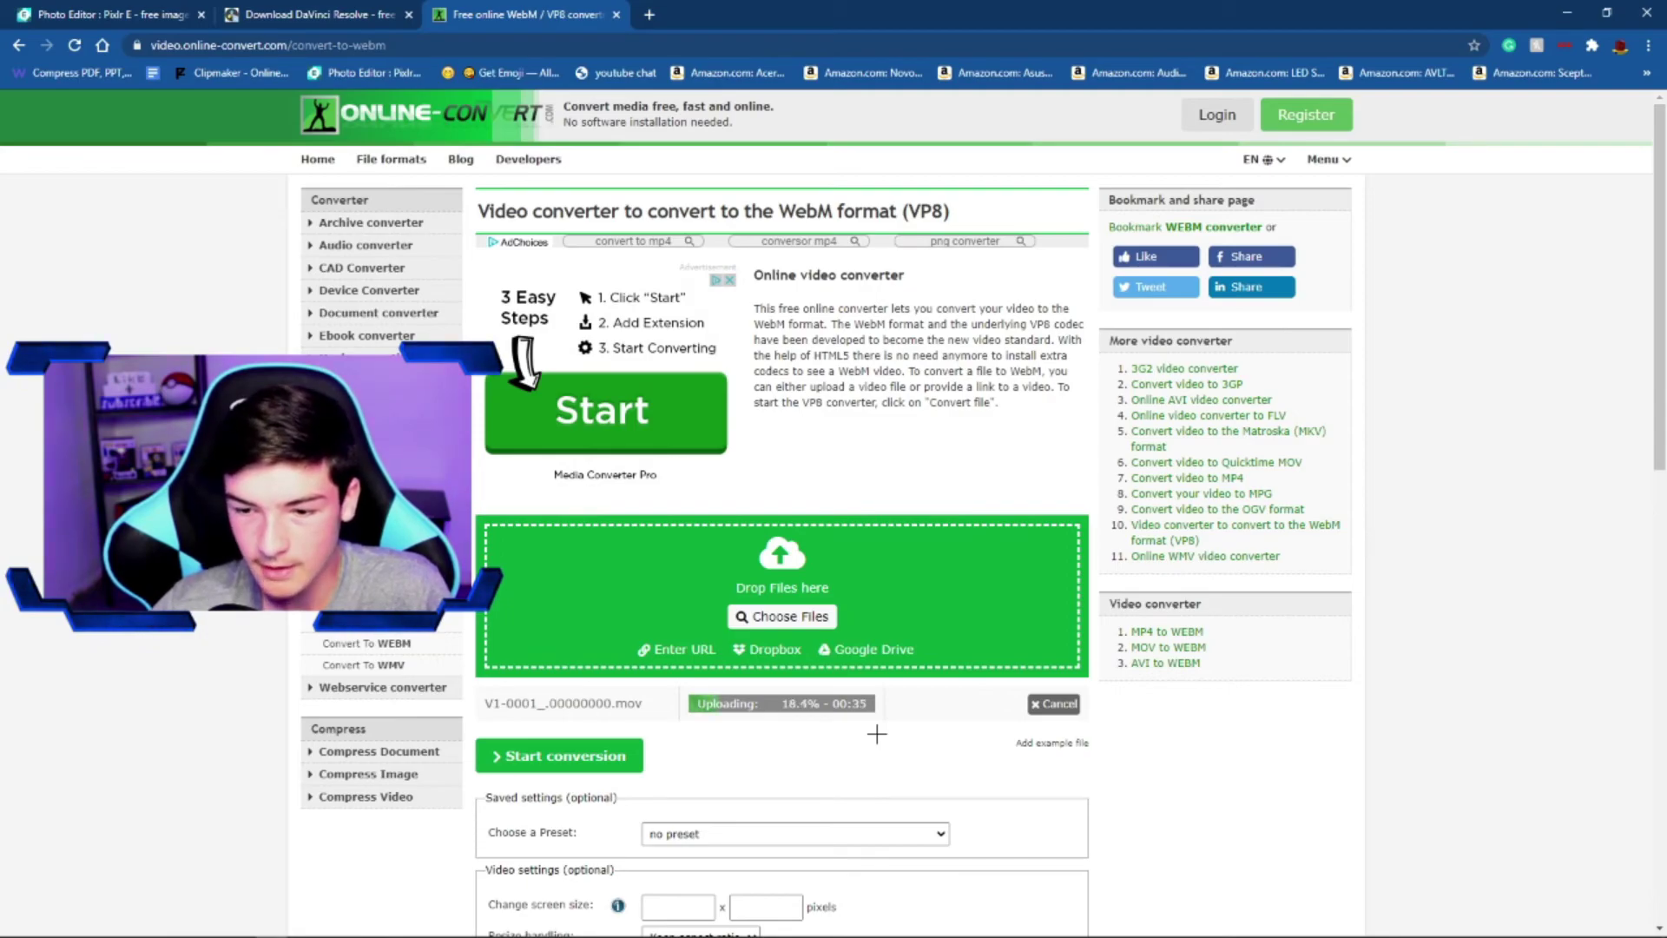
{"action": "left_click", "coordinate": [569, 756]}
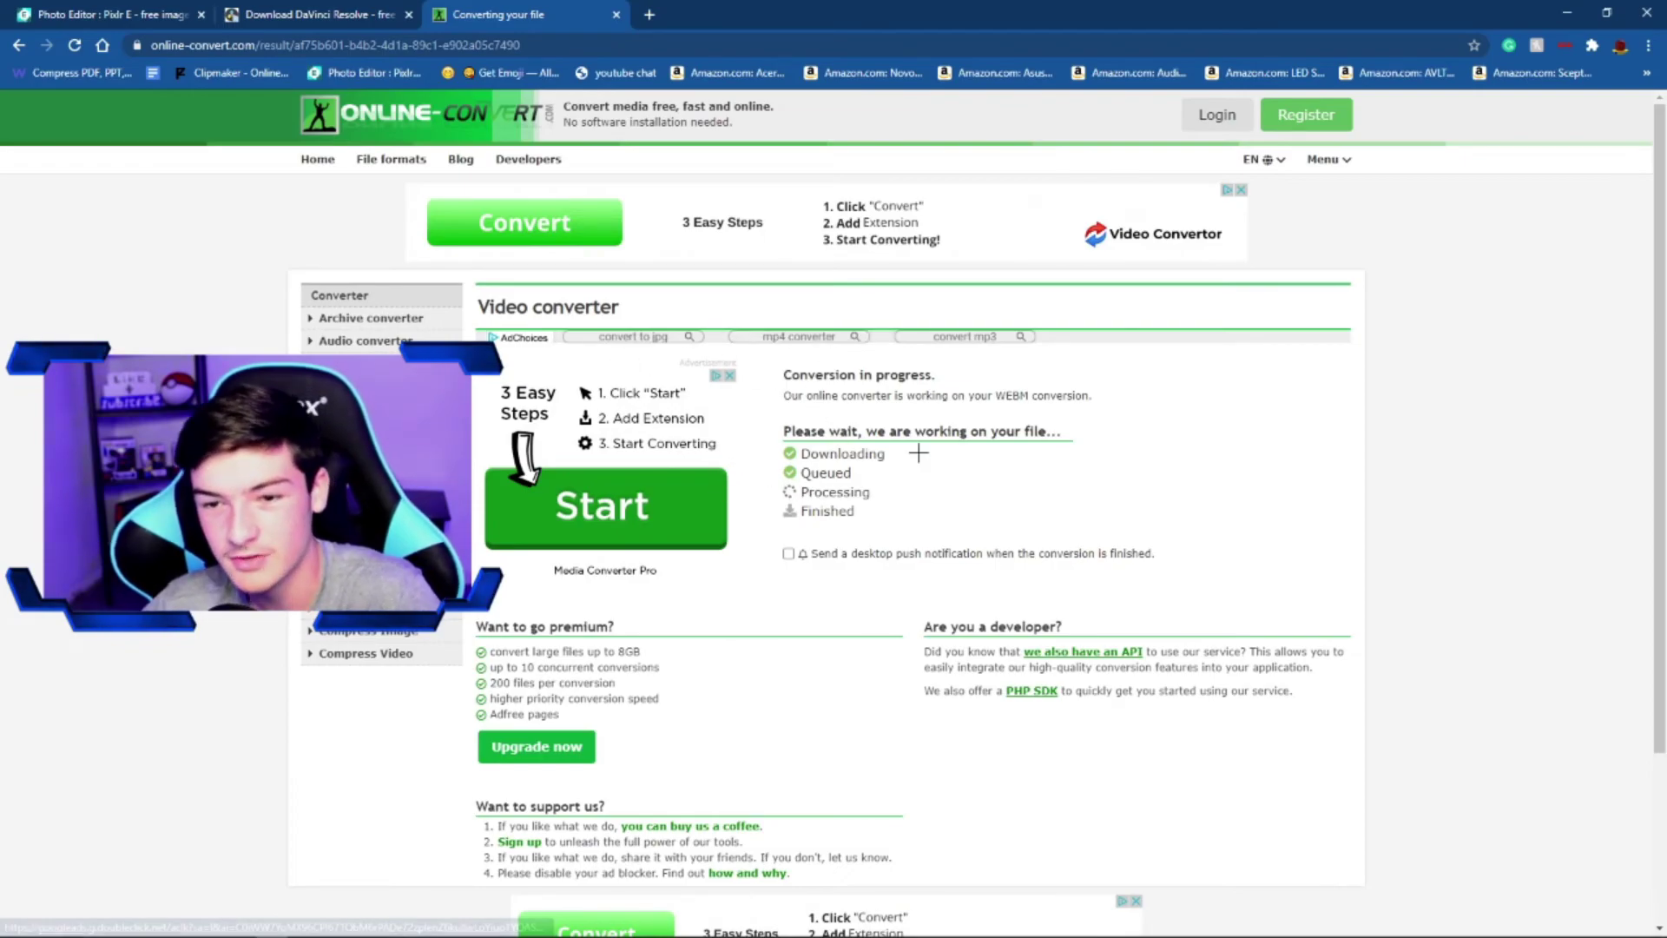
Download the converted WebM file, play it to check the transition, and close the player and minimize the browser
{"action": "left_click", "coordinate": [730, 375]}
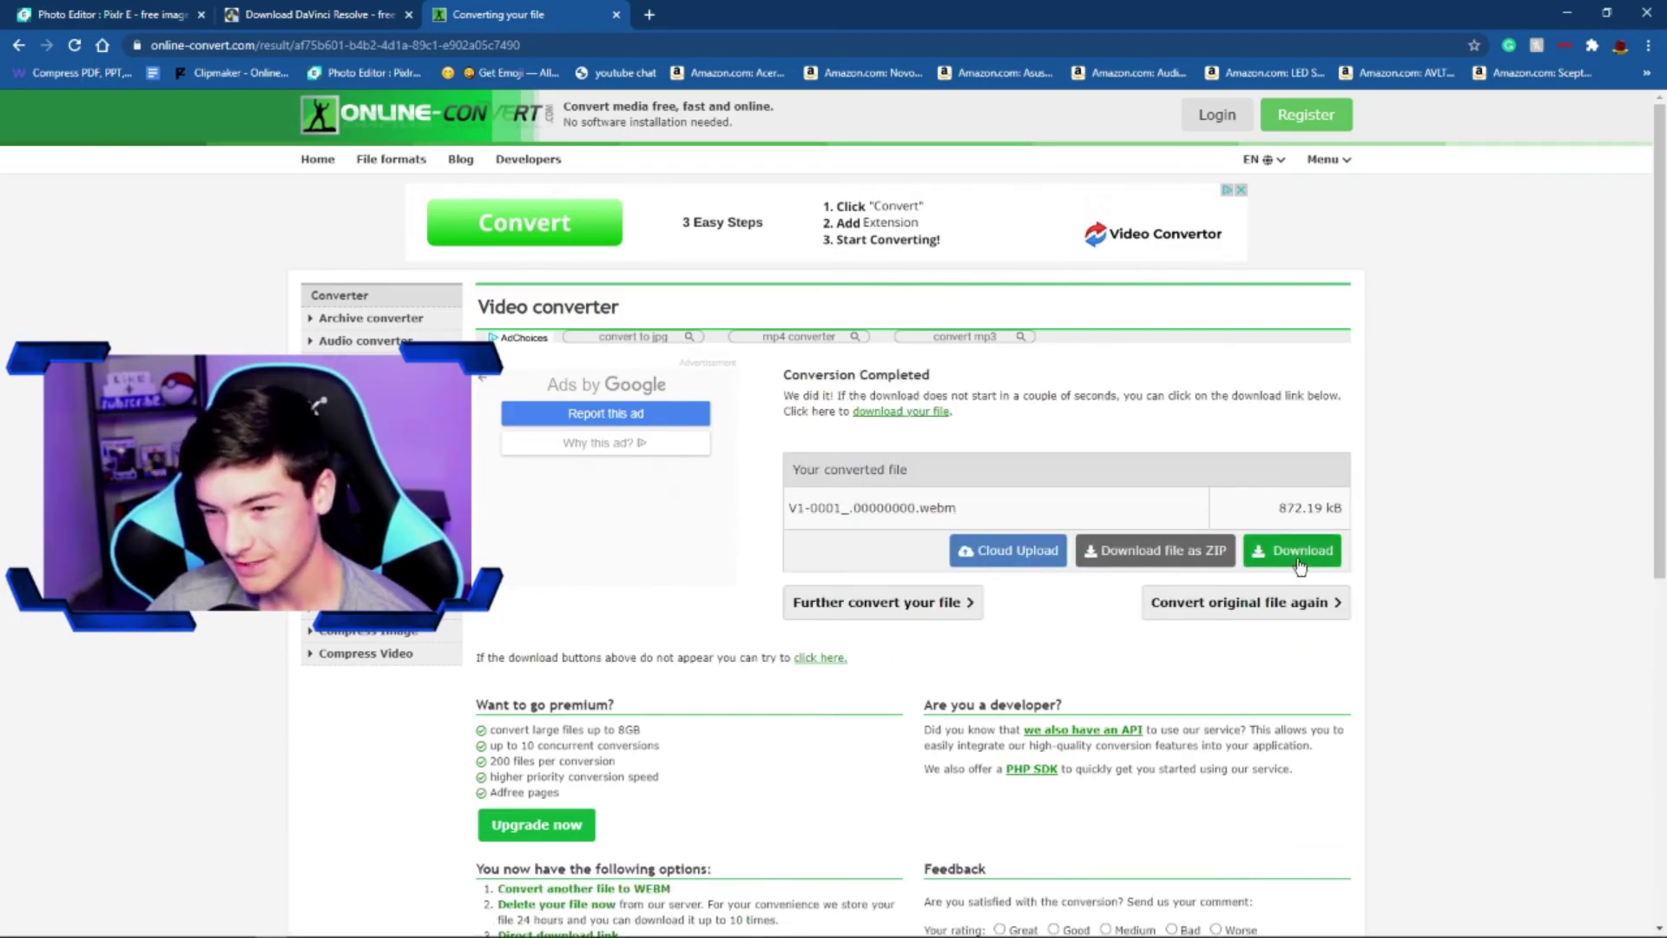
{"action": "left_click", "coordinate": [1310, 558]}
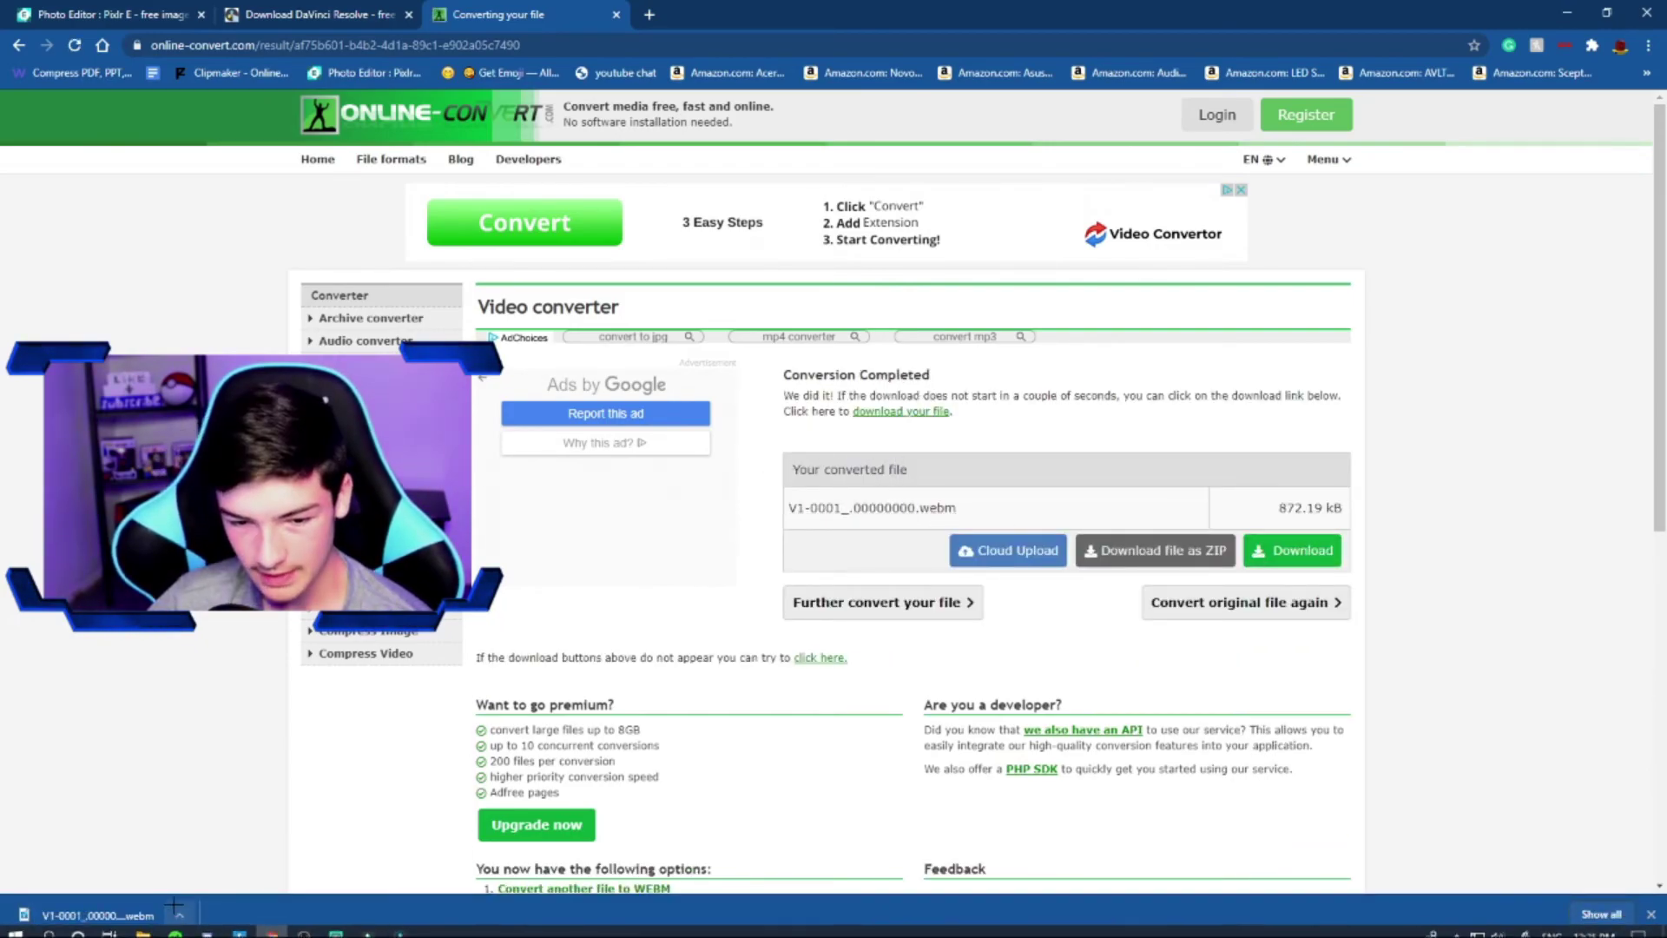
{"action": "left_click", "coordinate": [178, 914]}
{"action": "left_click", "coordinate": [209, 805]}
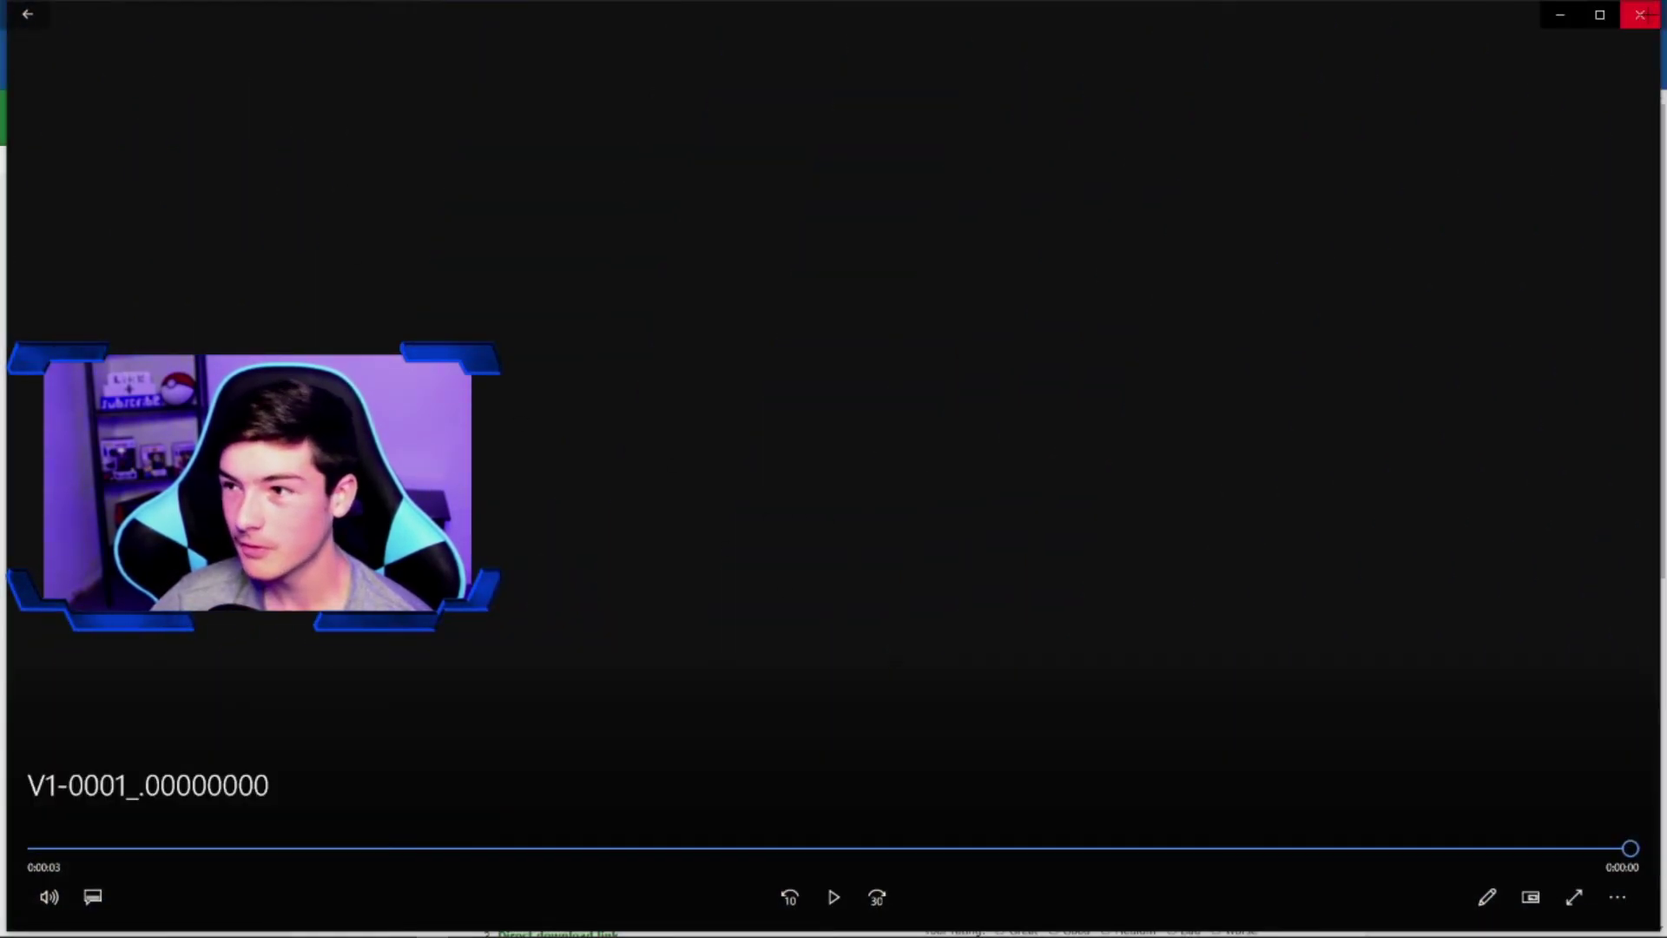
{"action": "left_click", "coordinate": [1640, 14]}
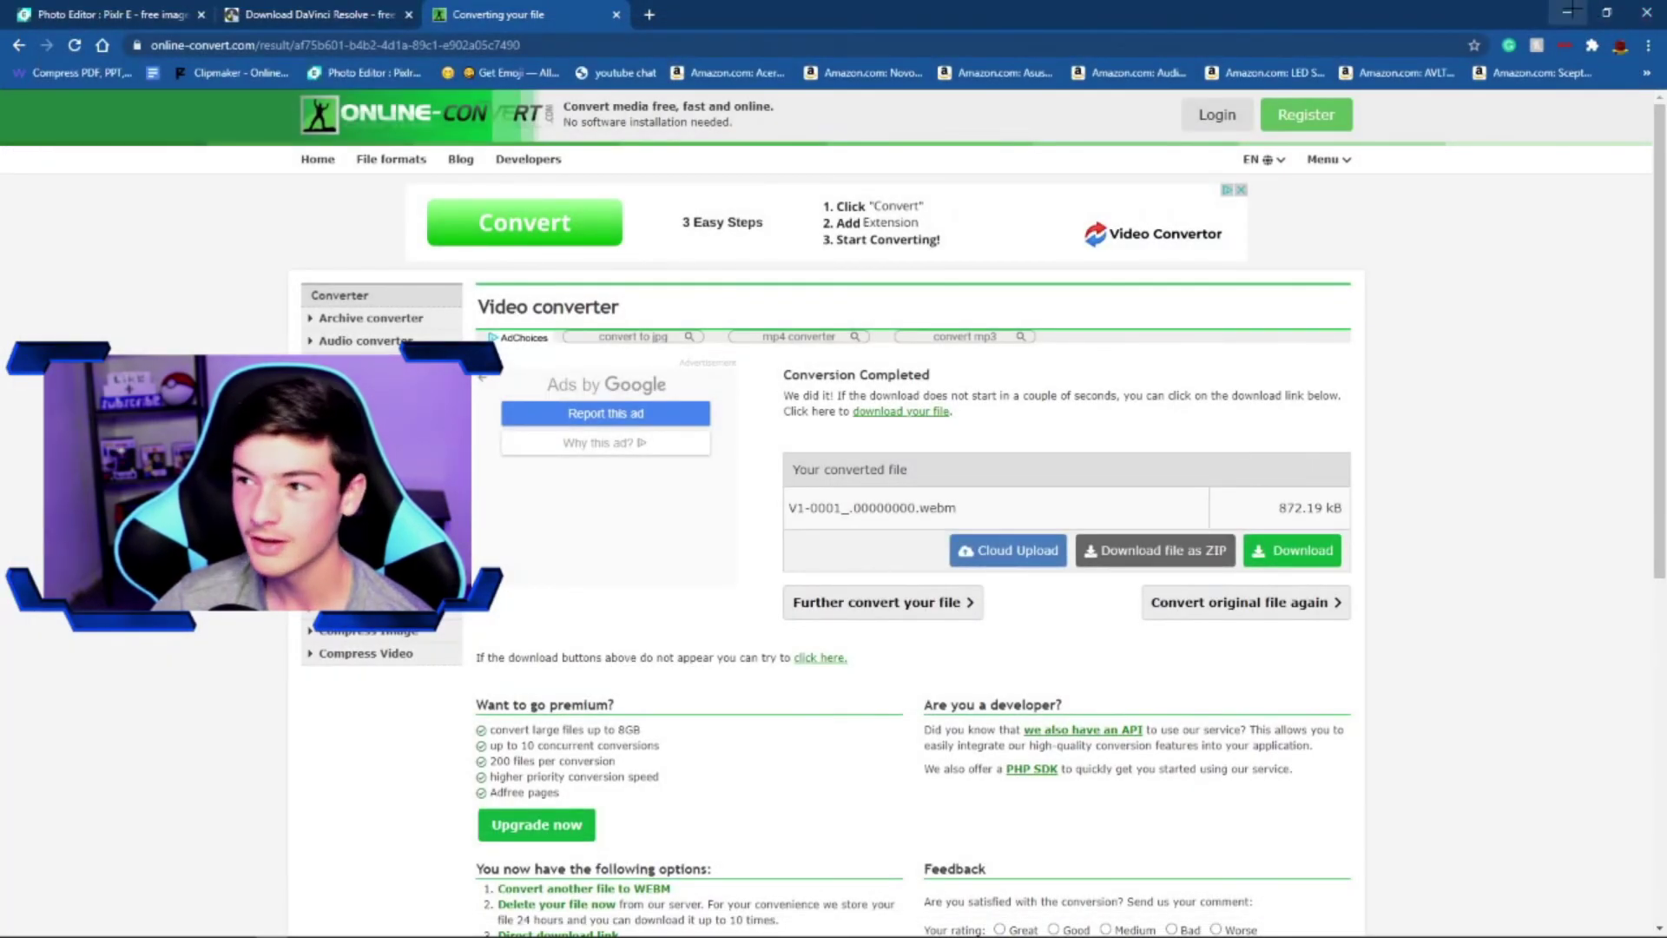
{"action": "left_click", "coordinate": [1569, 9]}
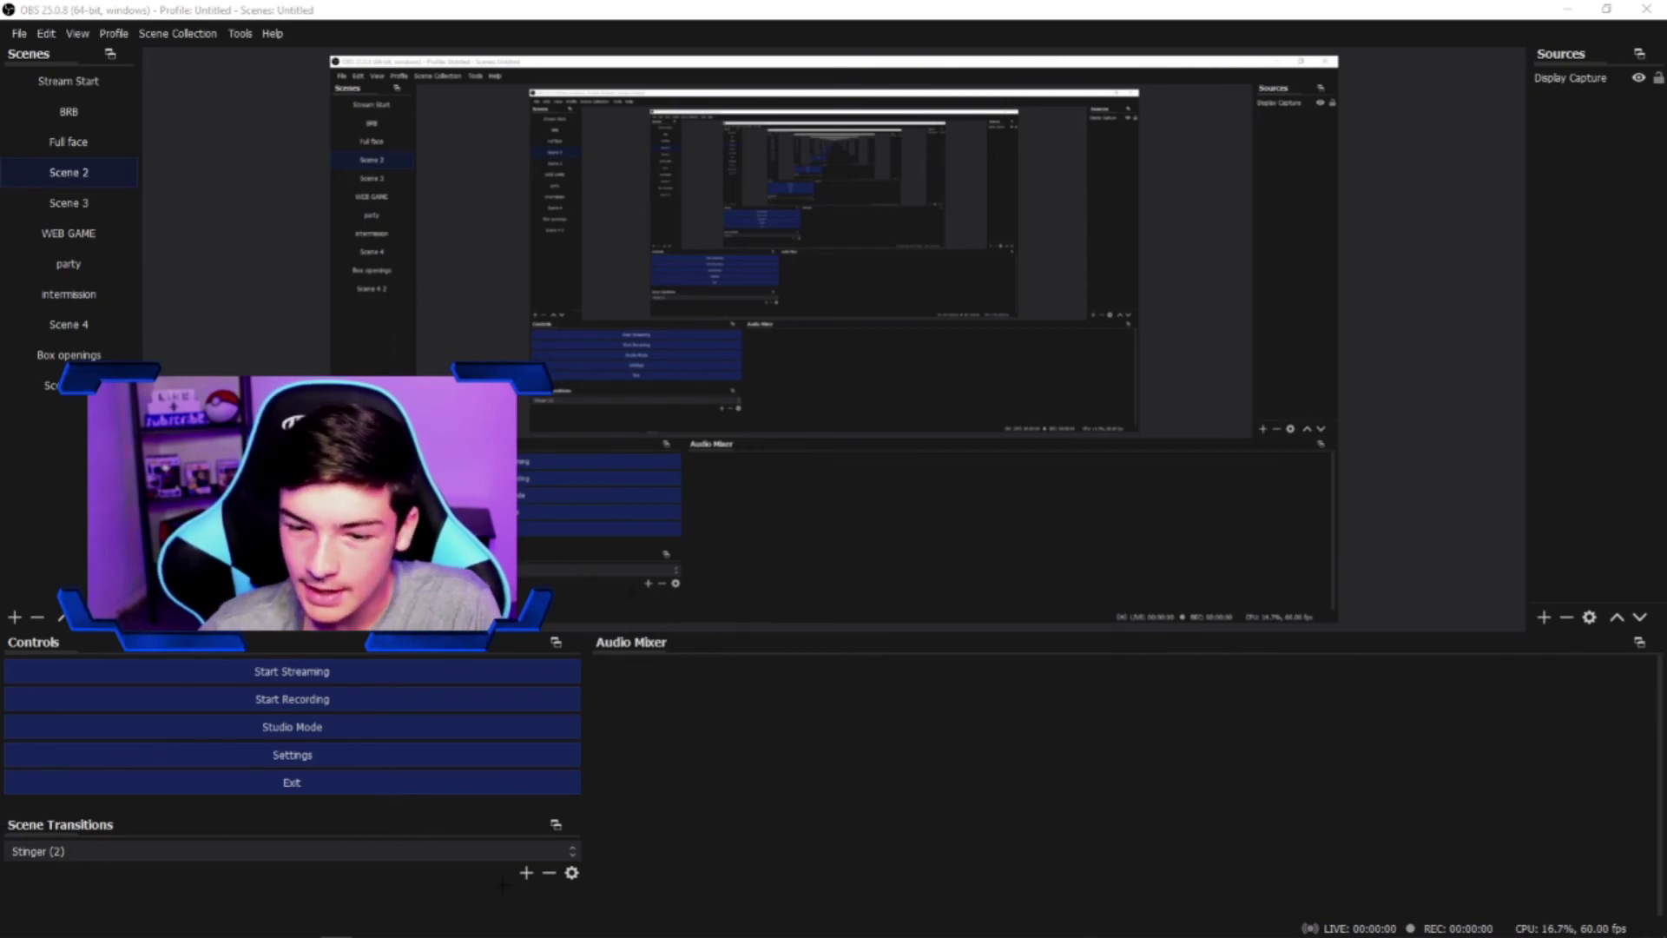
In OBS, add a new Stinger scene transition that uses V1-0001_.00000000.webm as its video file
{"action": "left_click", "coordinate": [526, 873]}
{"action": "left_click", "coordinate": [573, 824]}
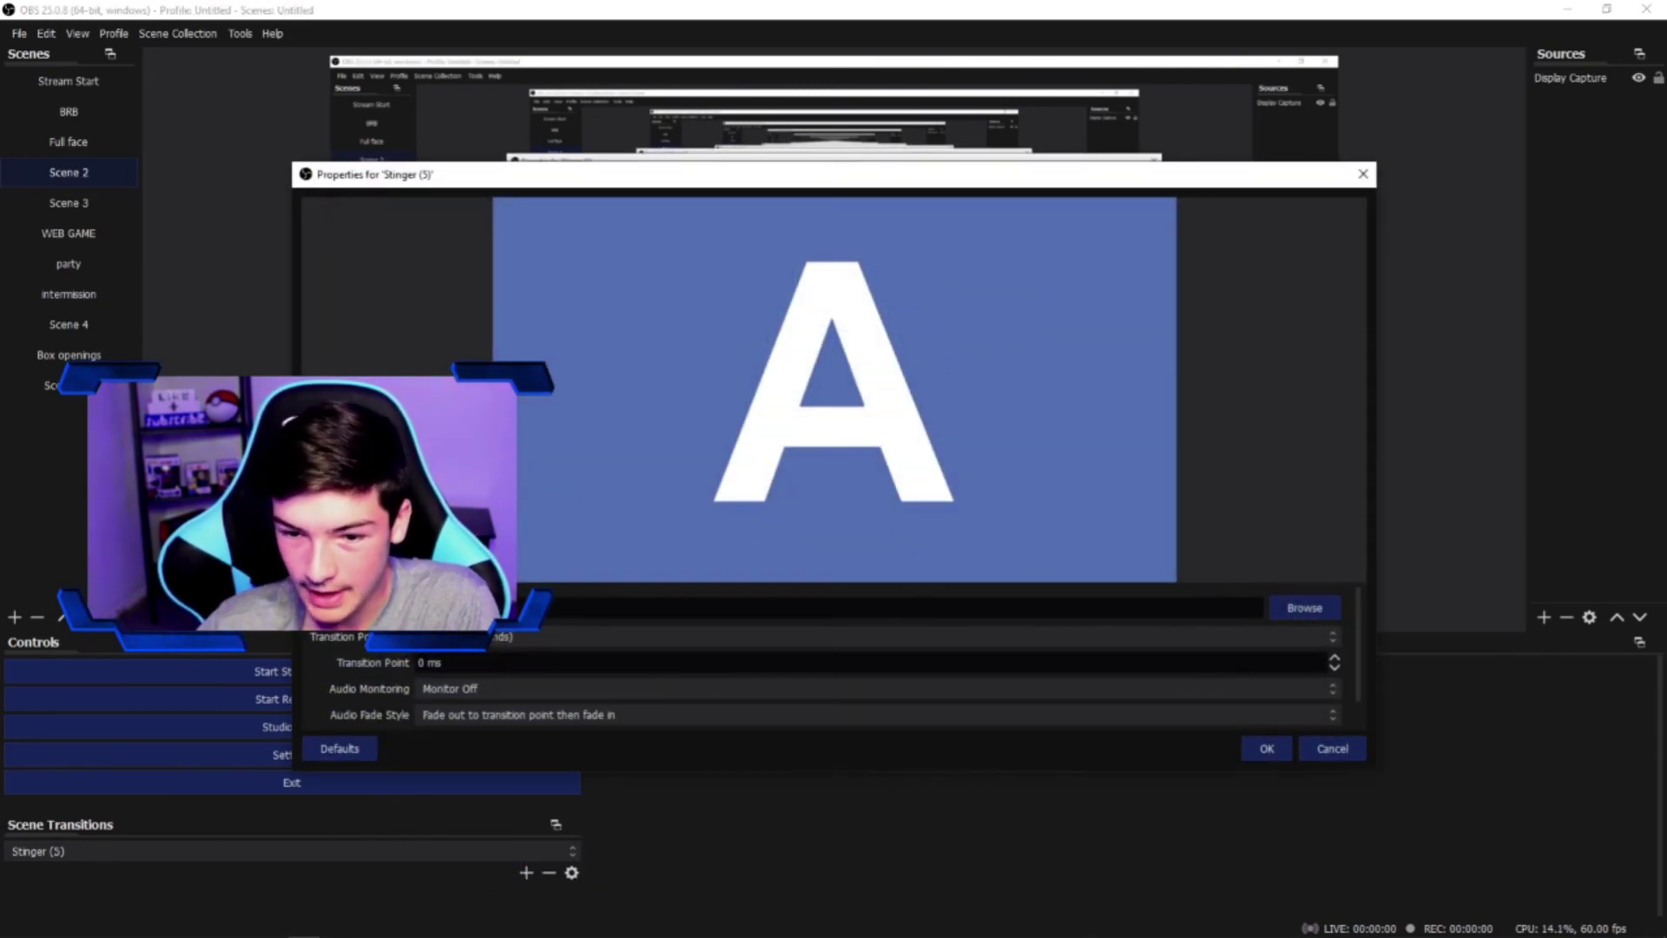
{"action": "left_click", "coordinate": [1278, 608]}
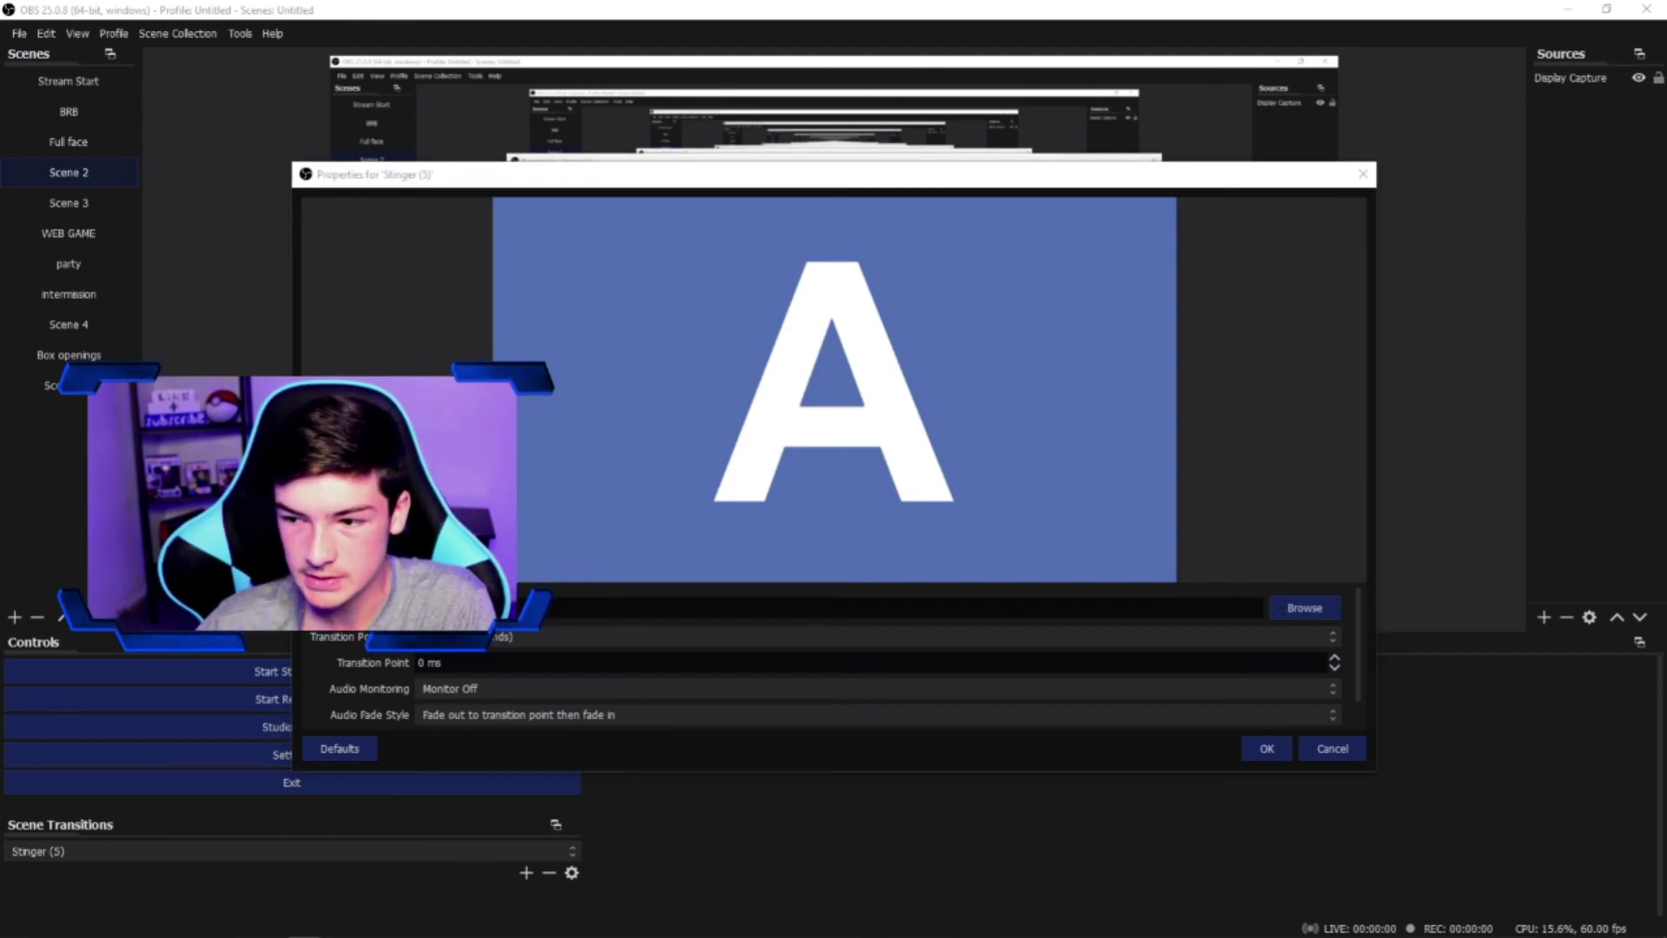
{"action": "left_click", "coordinate": [365, 448]}
{"action": "double_click", "coordinate": [495, 347]}
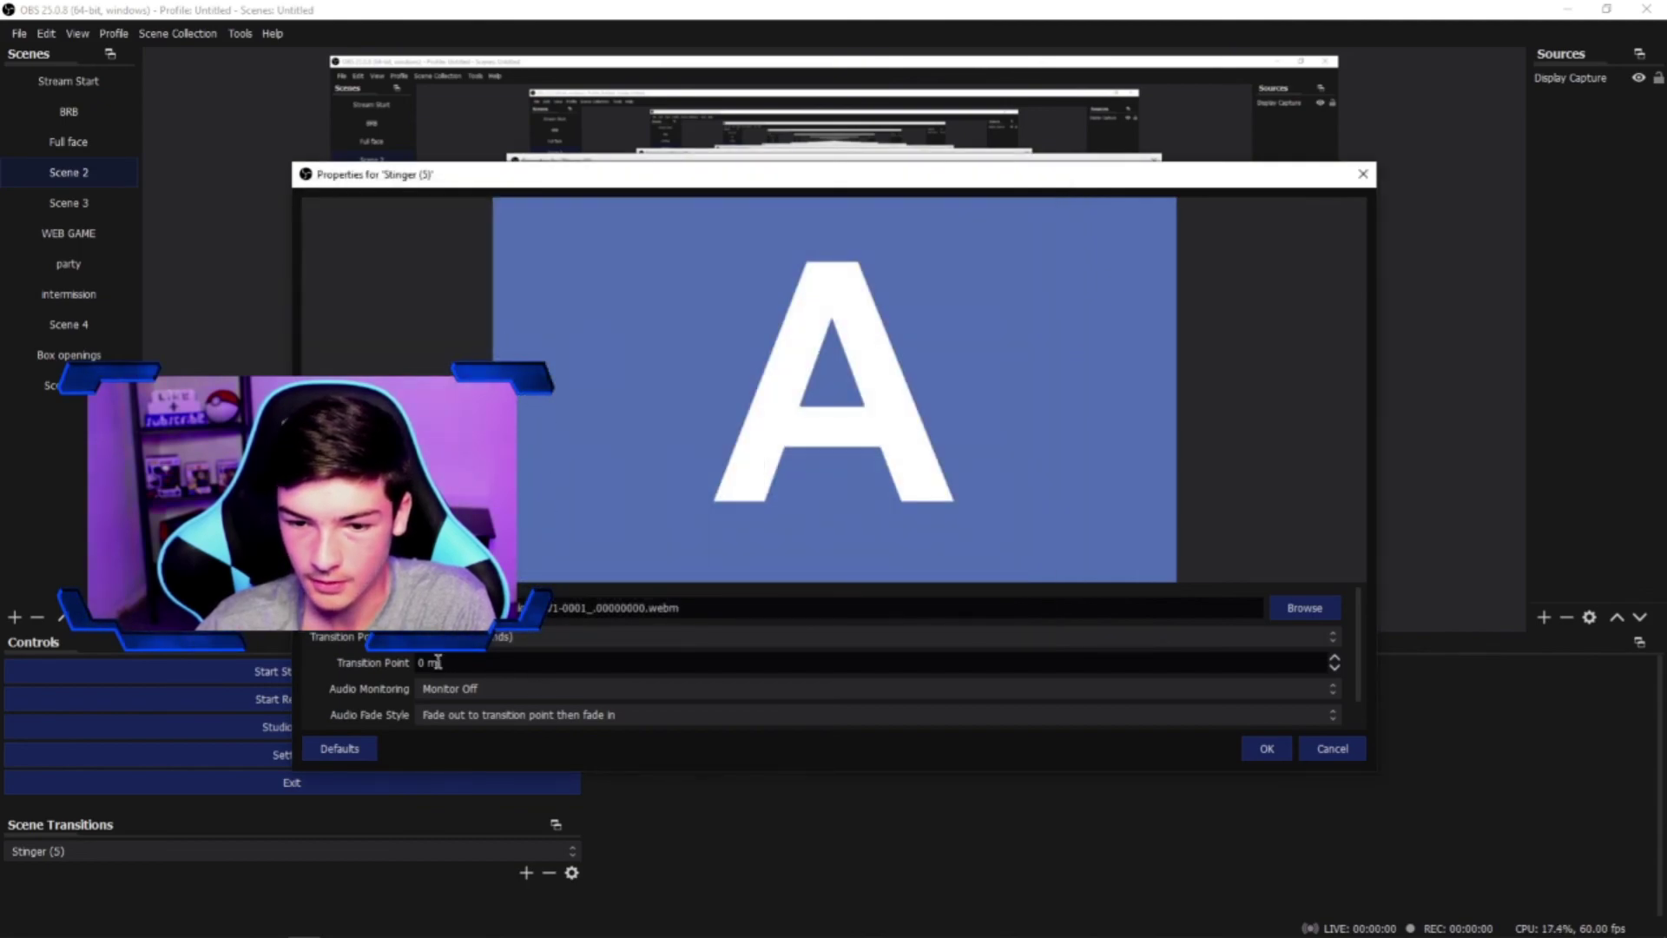
Set the stinger's transition point to 1000 ms and preview the transition from scene A to B
{"action": "left_click", "coordinate": [492, 663]}
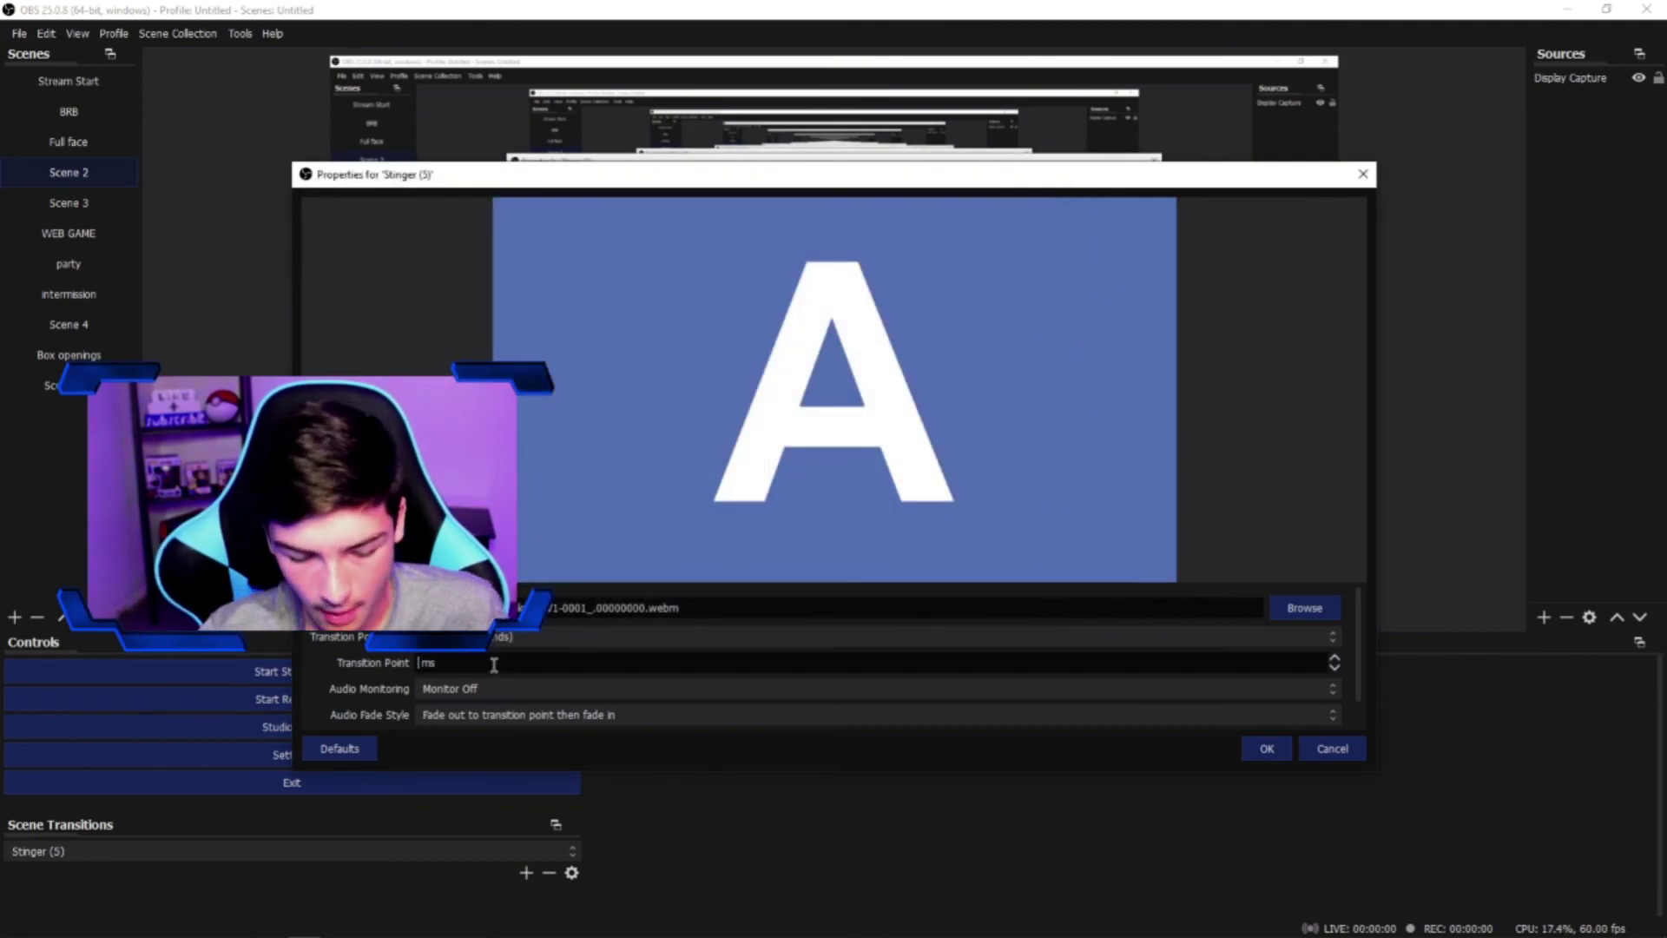
{"action": "type", "text": "1000"}
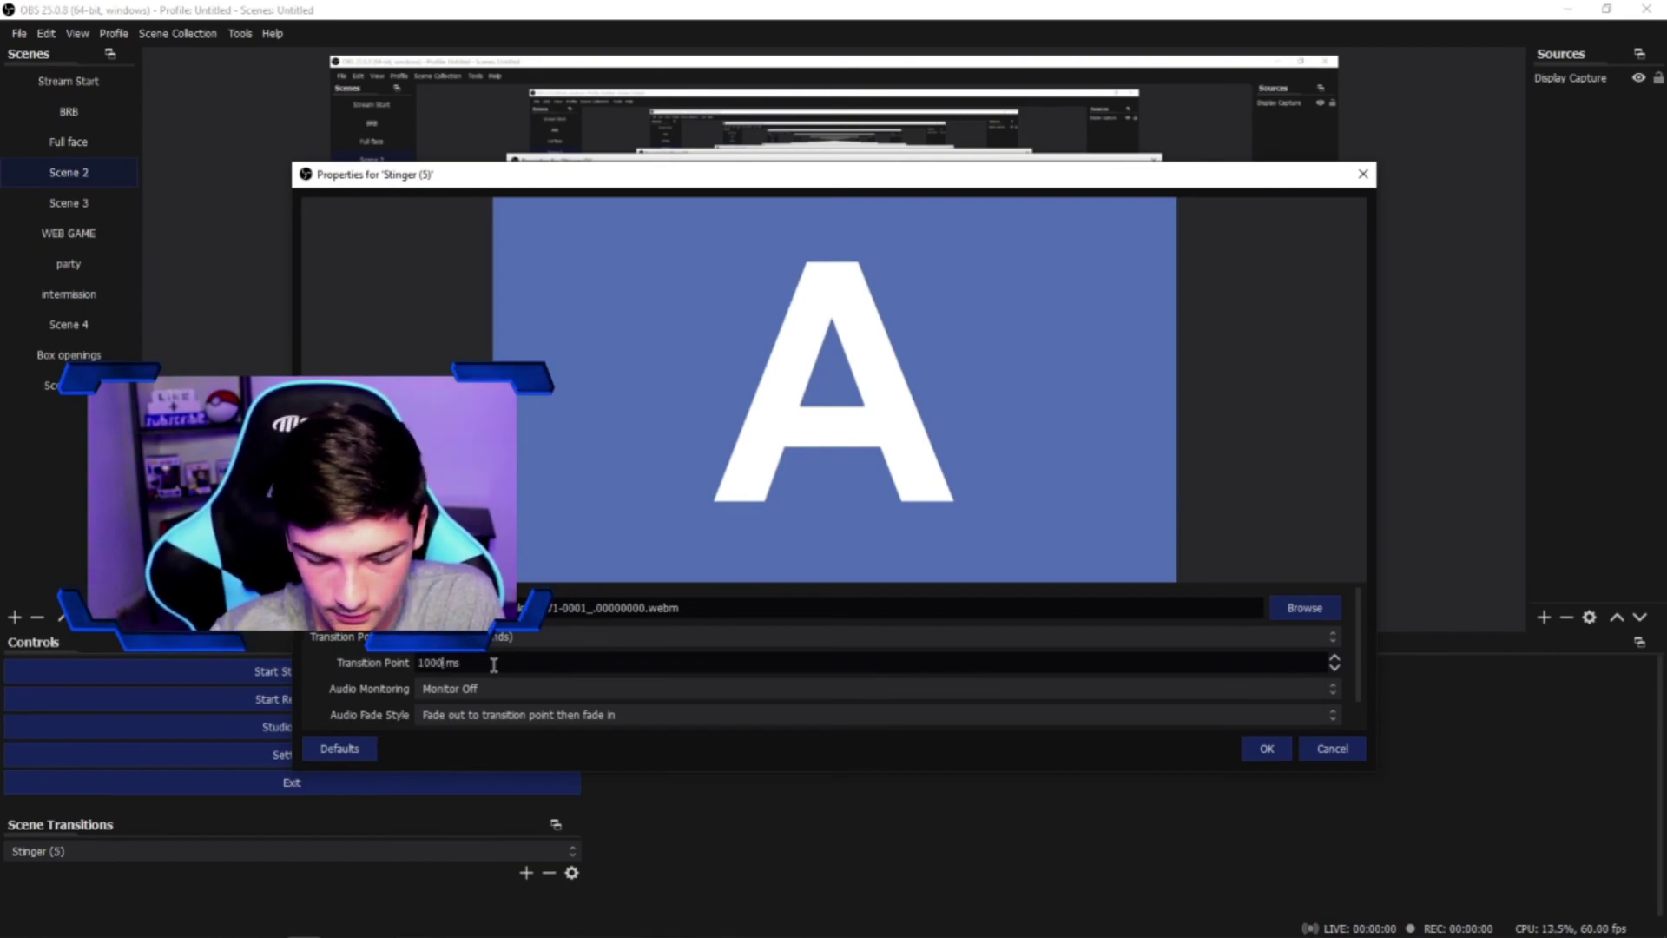
{"action": "scroll", "coordinate": [494, 660], "scroll_direction": "down", "scroll_amount": 1}
{"action": "left_click", "coordinate": [465, 710]}
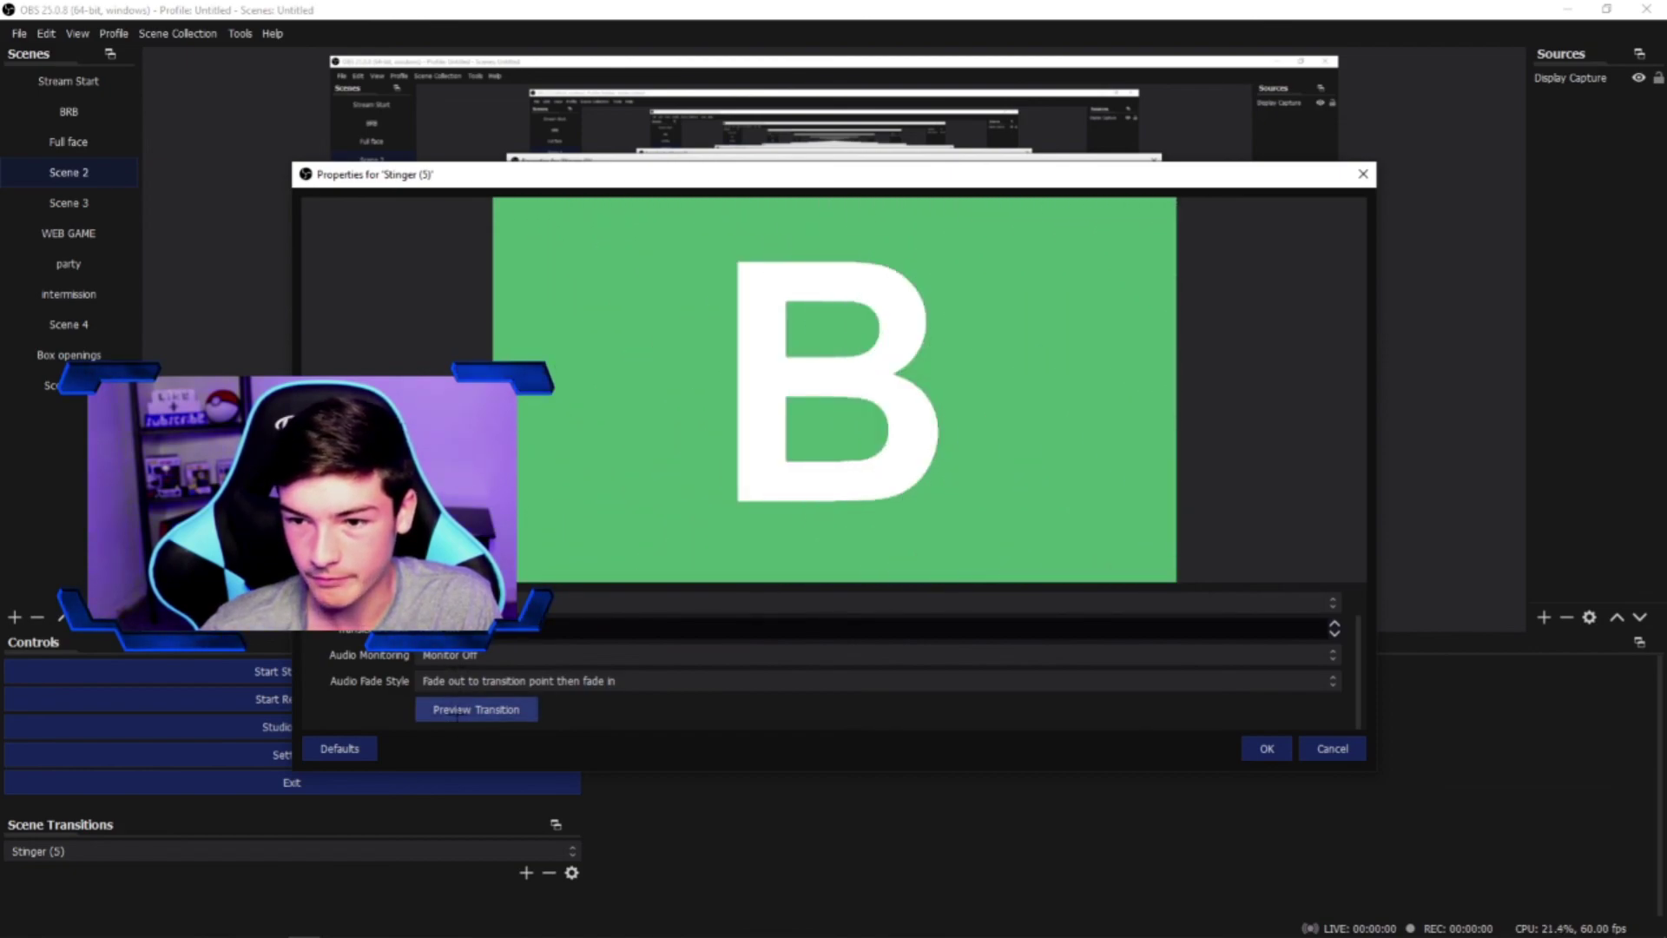
{"action": "left_click", "coordinate": [460, 712]}
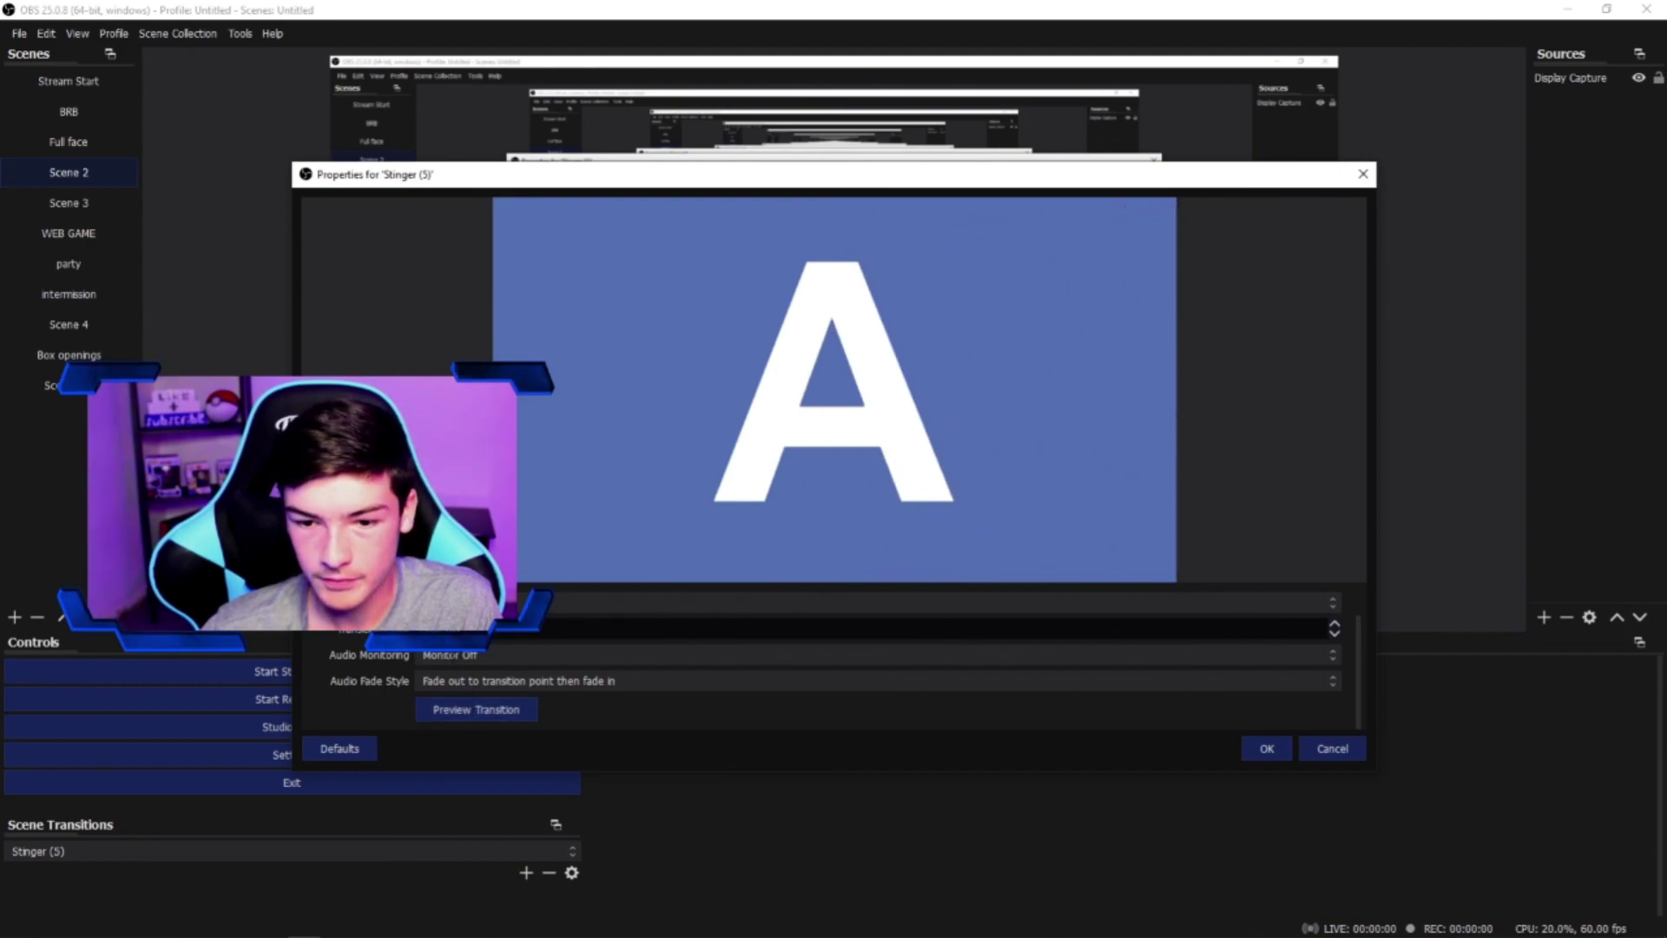
Set the stinger's audio monitoring to Monitor and Output, keep the fade out to transition point then fade in style, and accept the properties
{"action": "scroll", "coordinate": [469, 664], "scroll_direction": "up", "scroll_amount": 1}
{"action": "scroll", "coordinate": [484, 678], "scroll_direction": "down", "scroll_amount": 1}
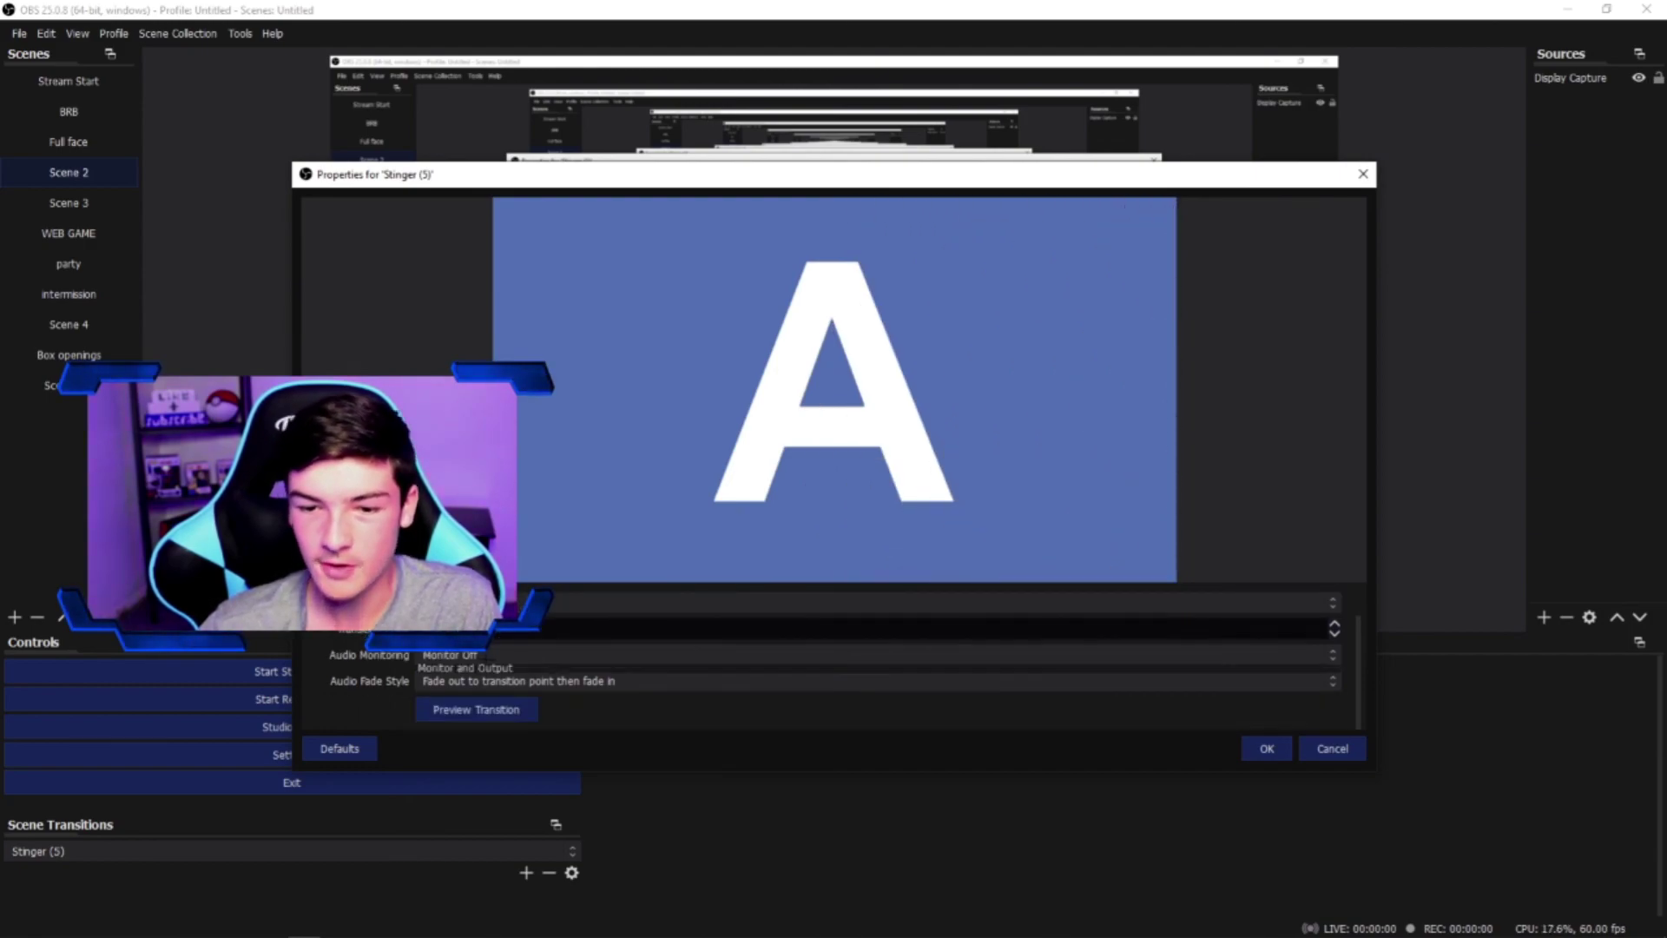
{"action": "left_click", "coordinate": [487, 656]}
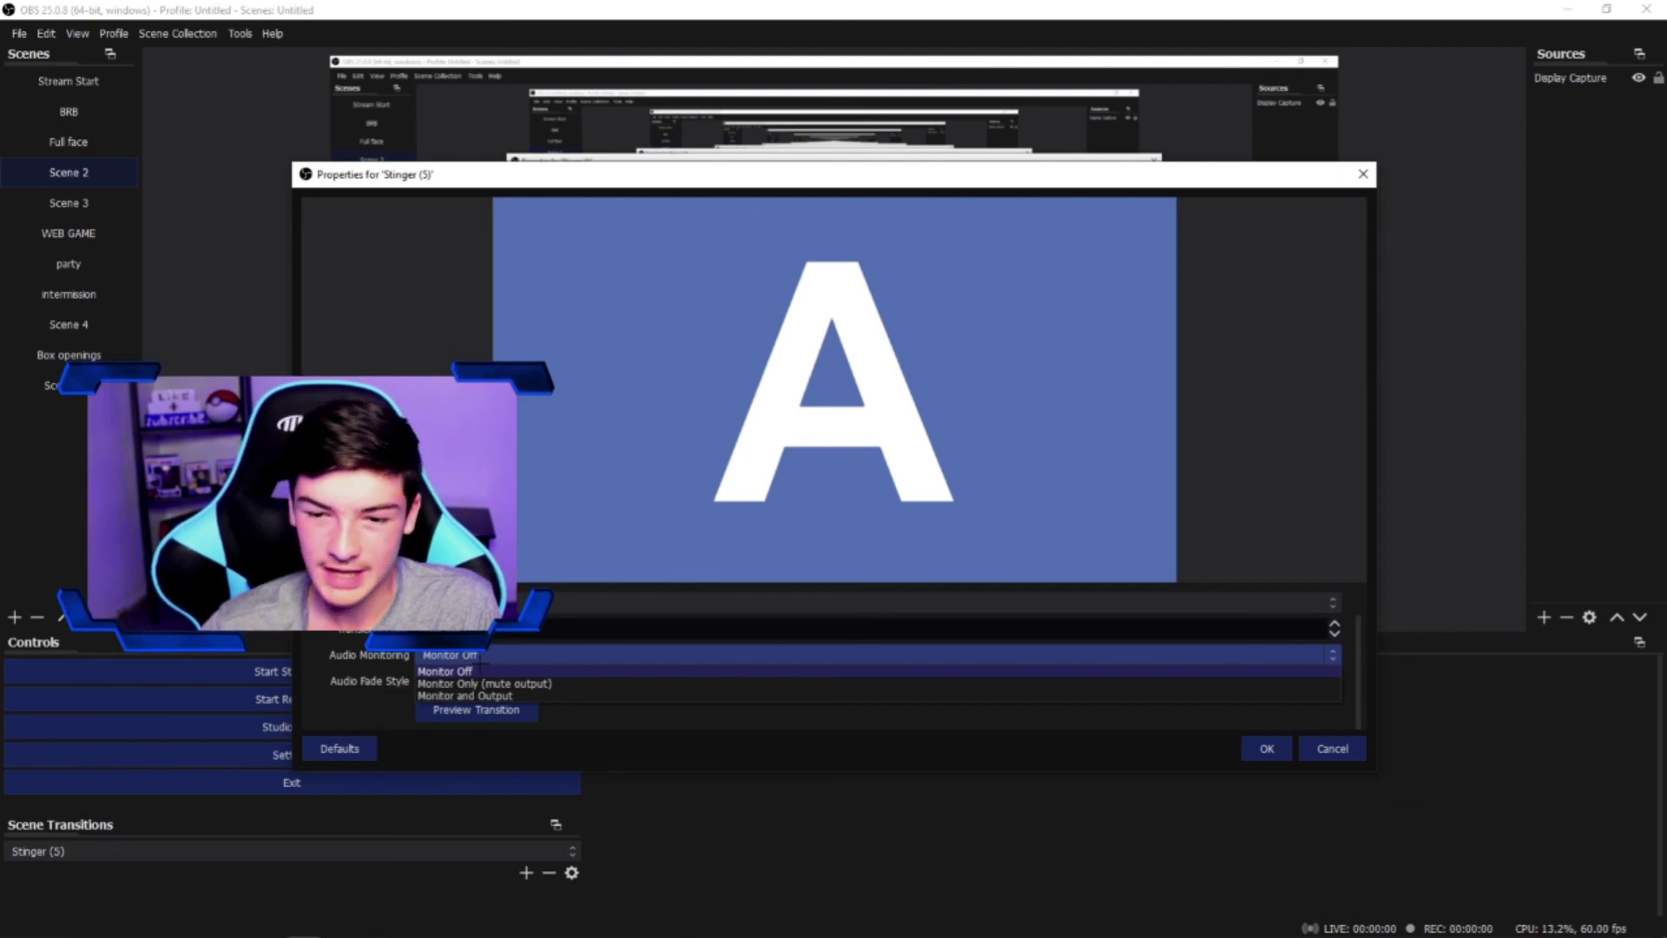
{"action": "left_click", "coordinate": [482, 657]}
{"action": "left_click", "coordinate": [482, 680]}
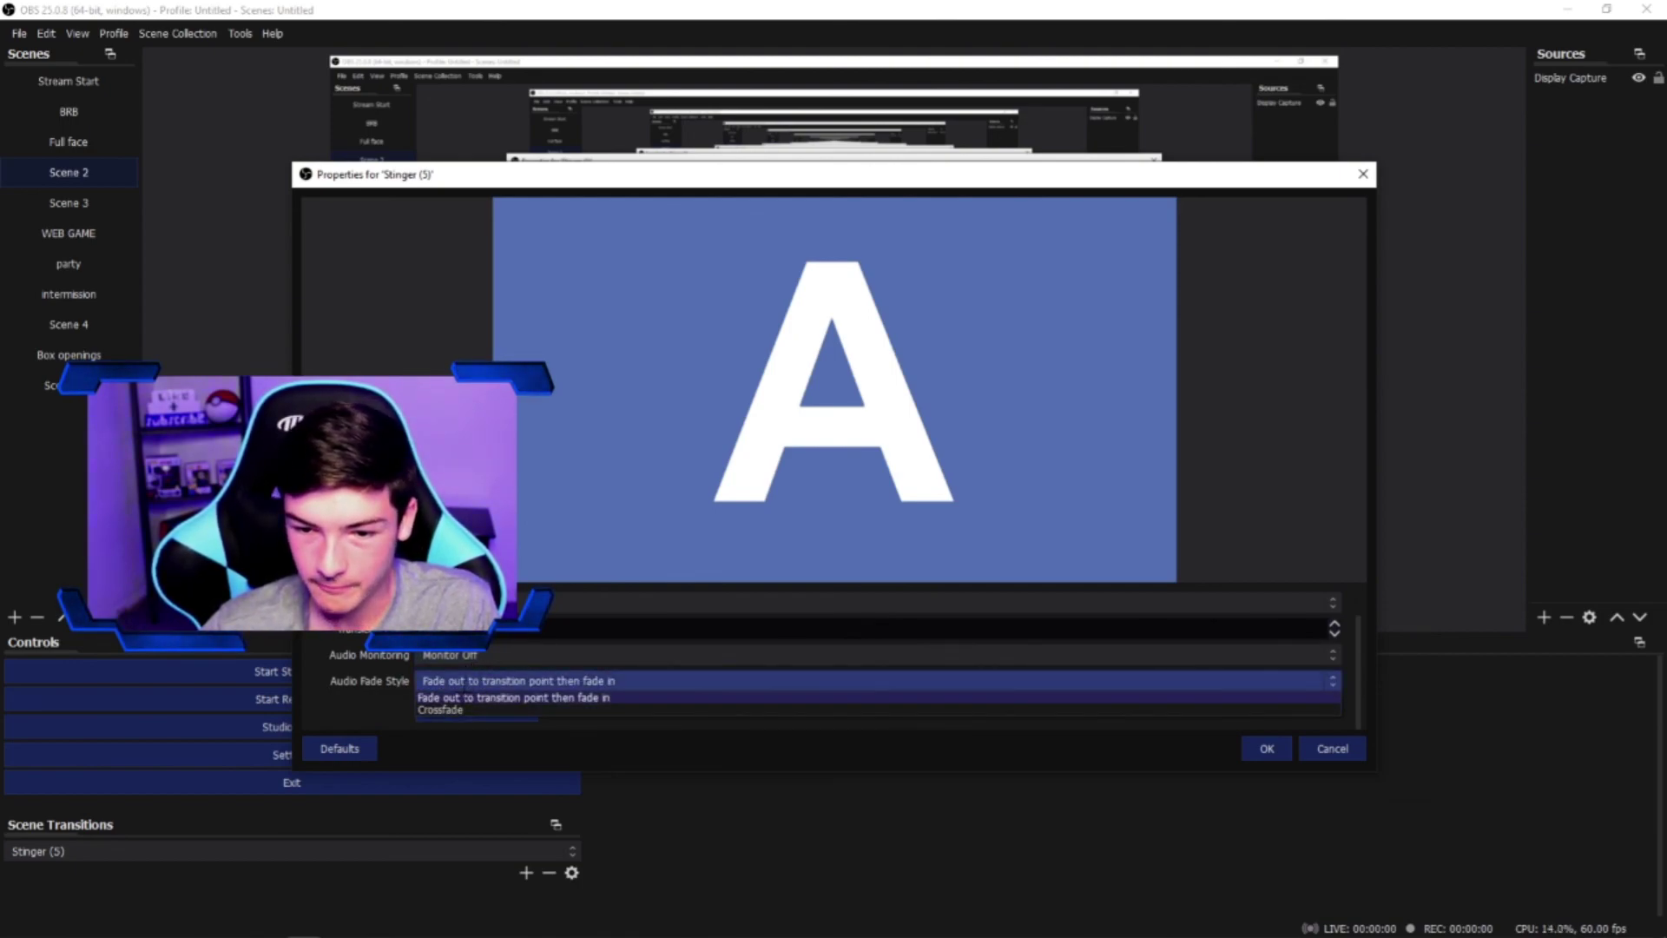
{"action": "left_click", "coordinate": [463, 697]}
{"action": "left_click", "coordinate": [469, 656]}
{"action": "left_click", "coordinate": [471, 696]}
{"action": "left_click", "coordinate": [473, 656]}
{"action": "left_click", "coordinate": [469, 670]}
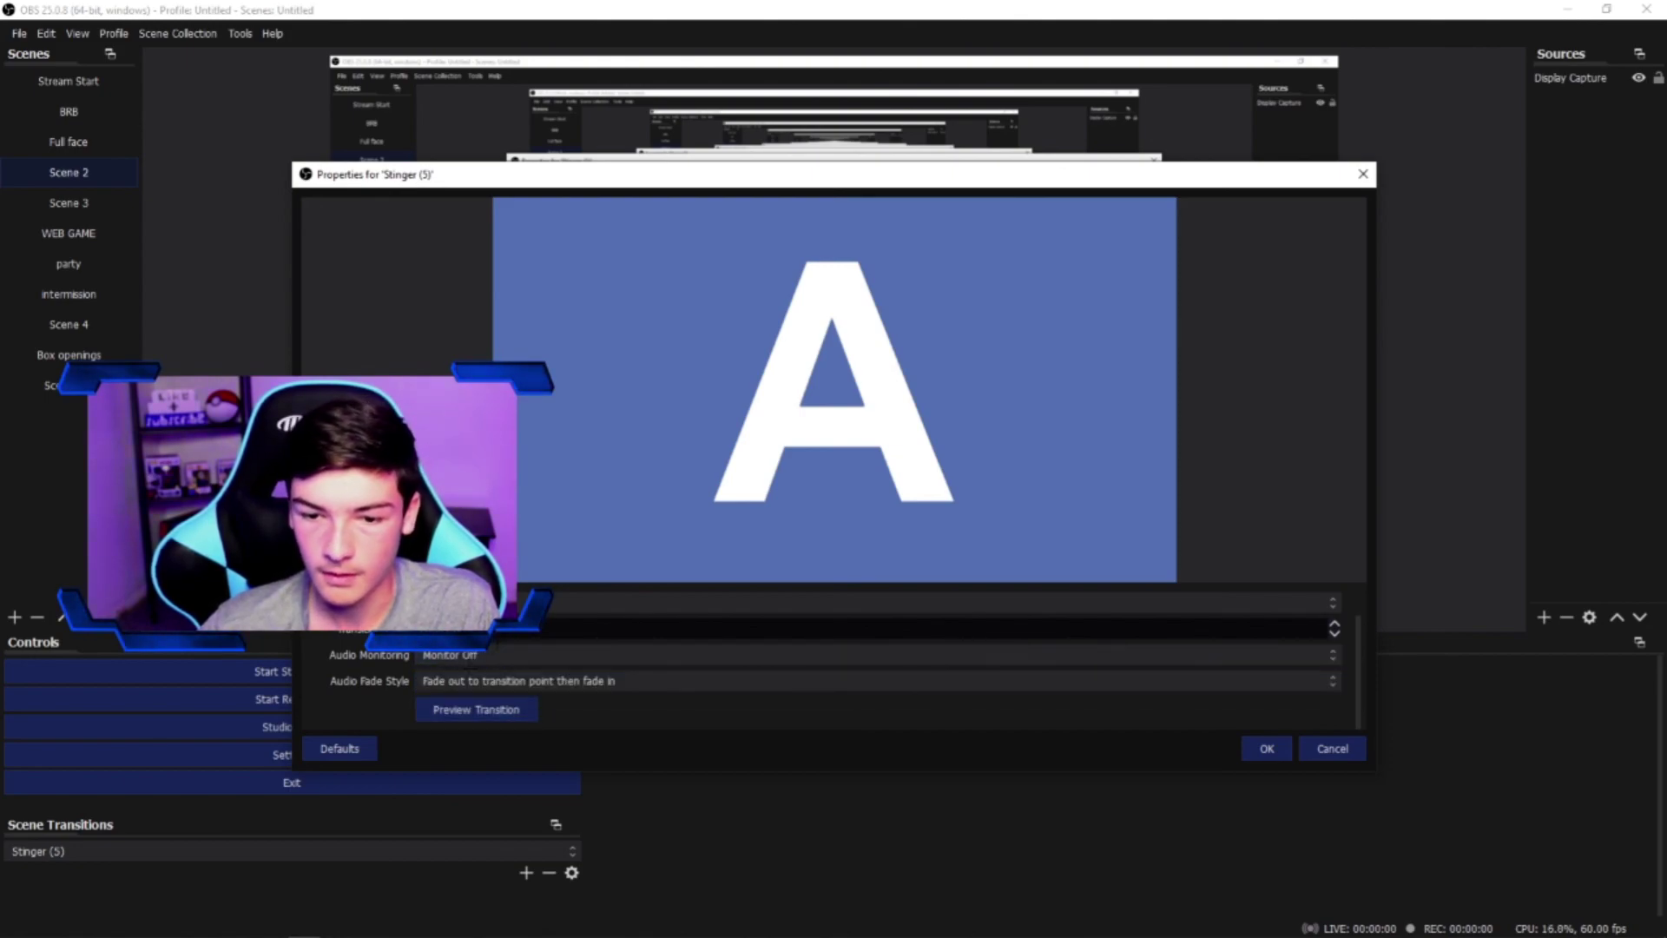
{"action": "scroll", "coordinate": [834, 655], "scroll_direction": "up", "scroll_amount": 1}
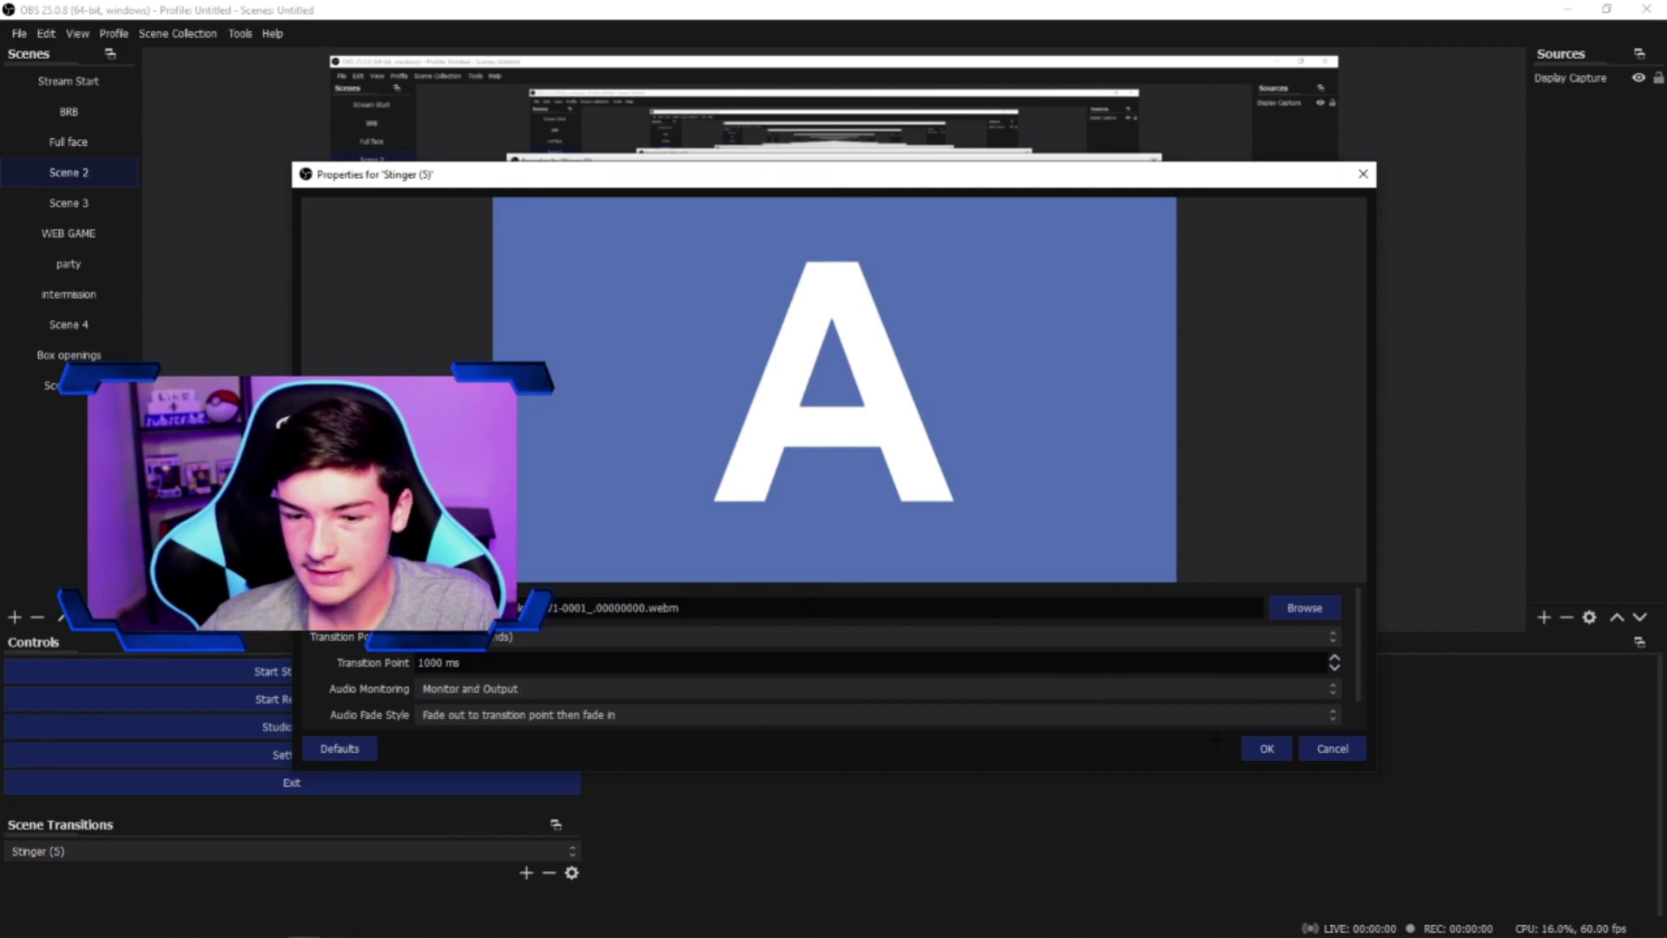
{"action": "left_click", "coordinate": [533, 690]}
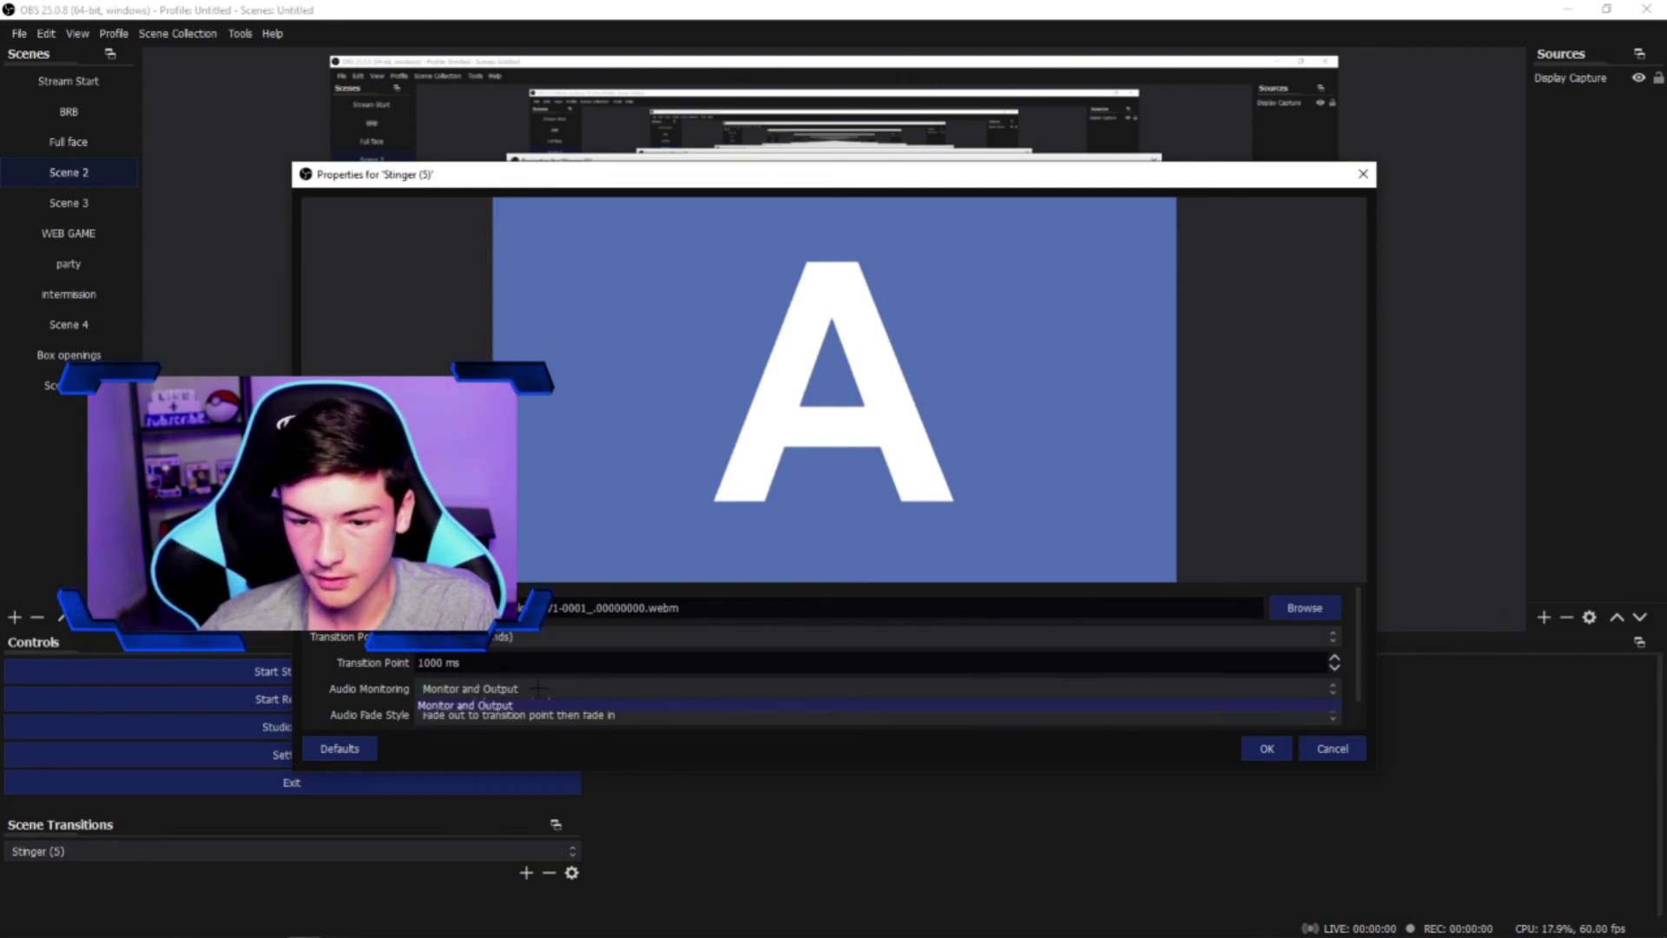
{"action": "left_click", "coordinate": [521, 687]}
{"action": "left_click", "coordinate": [1247, 752]}
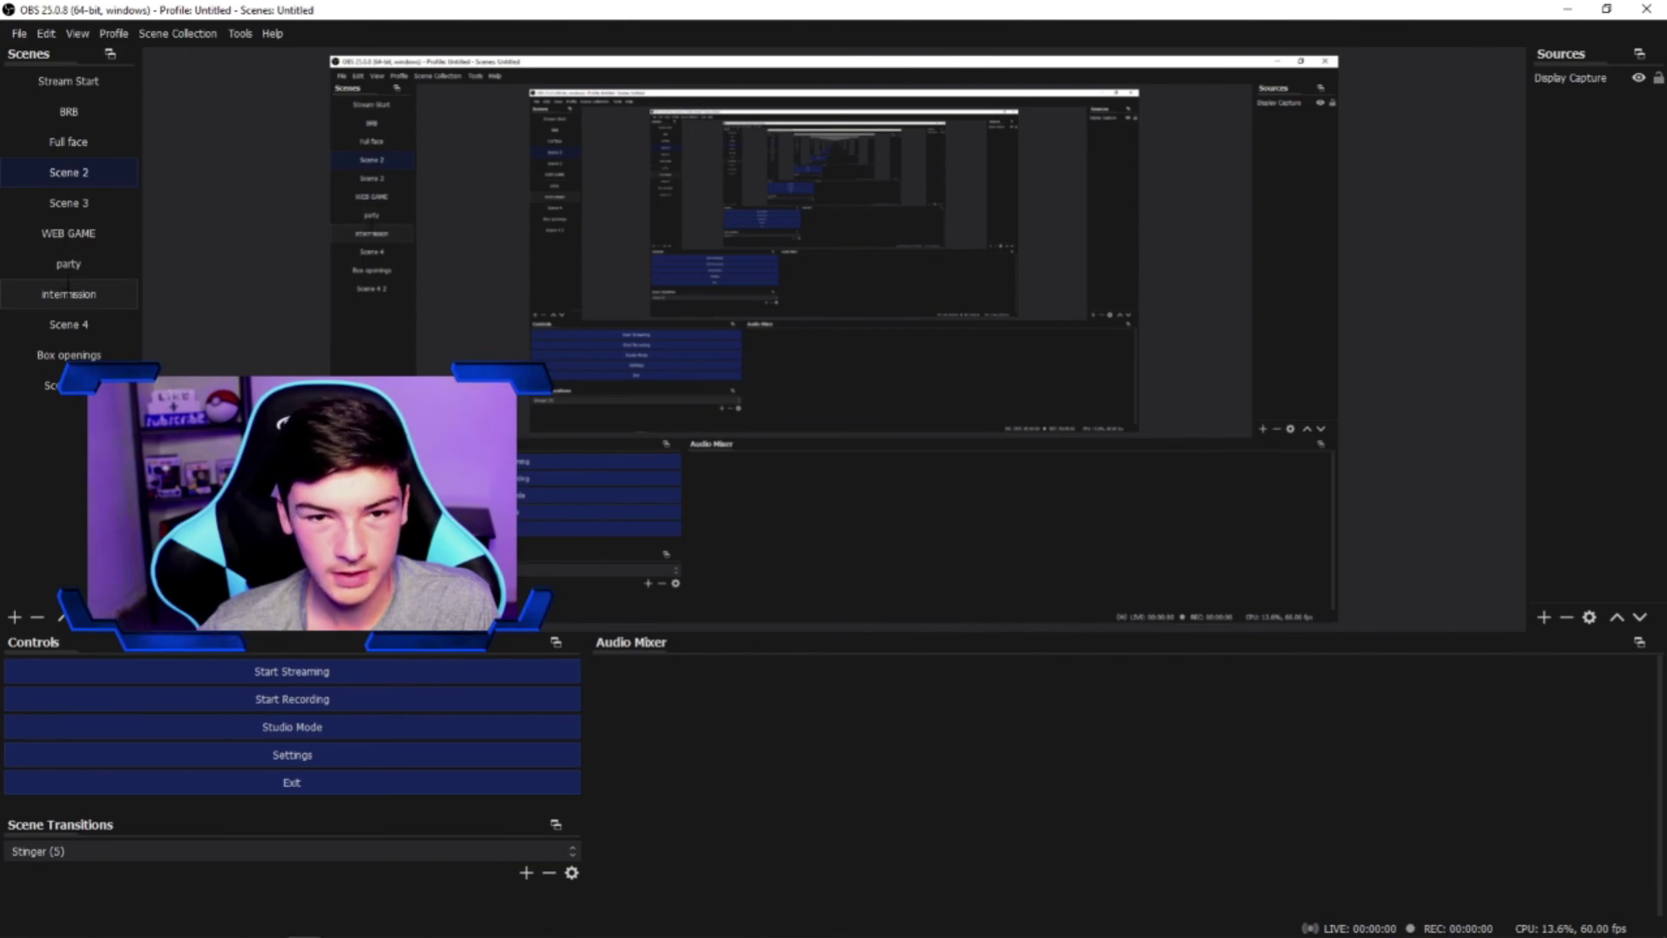
Test the new stinger by switching through the BRB, Stream Start and Full face scenes
{"action": "left_click", "coordinate": [87, 106]}
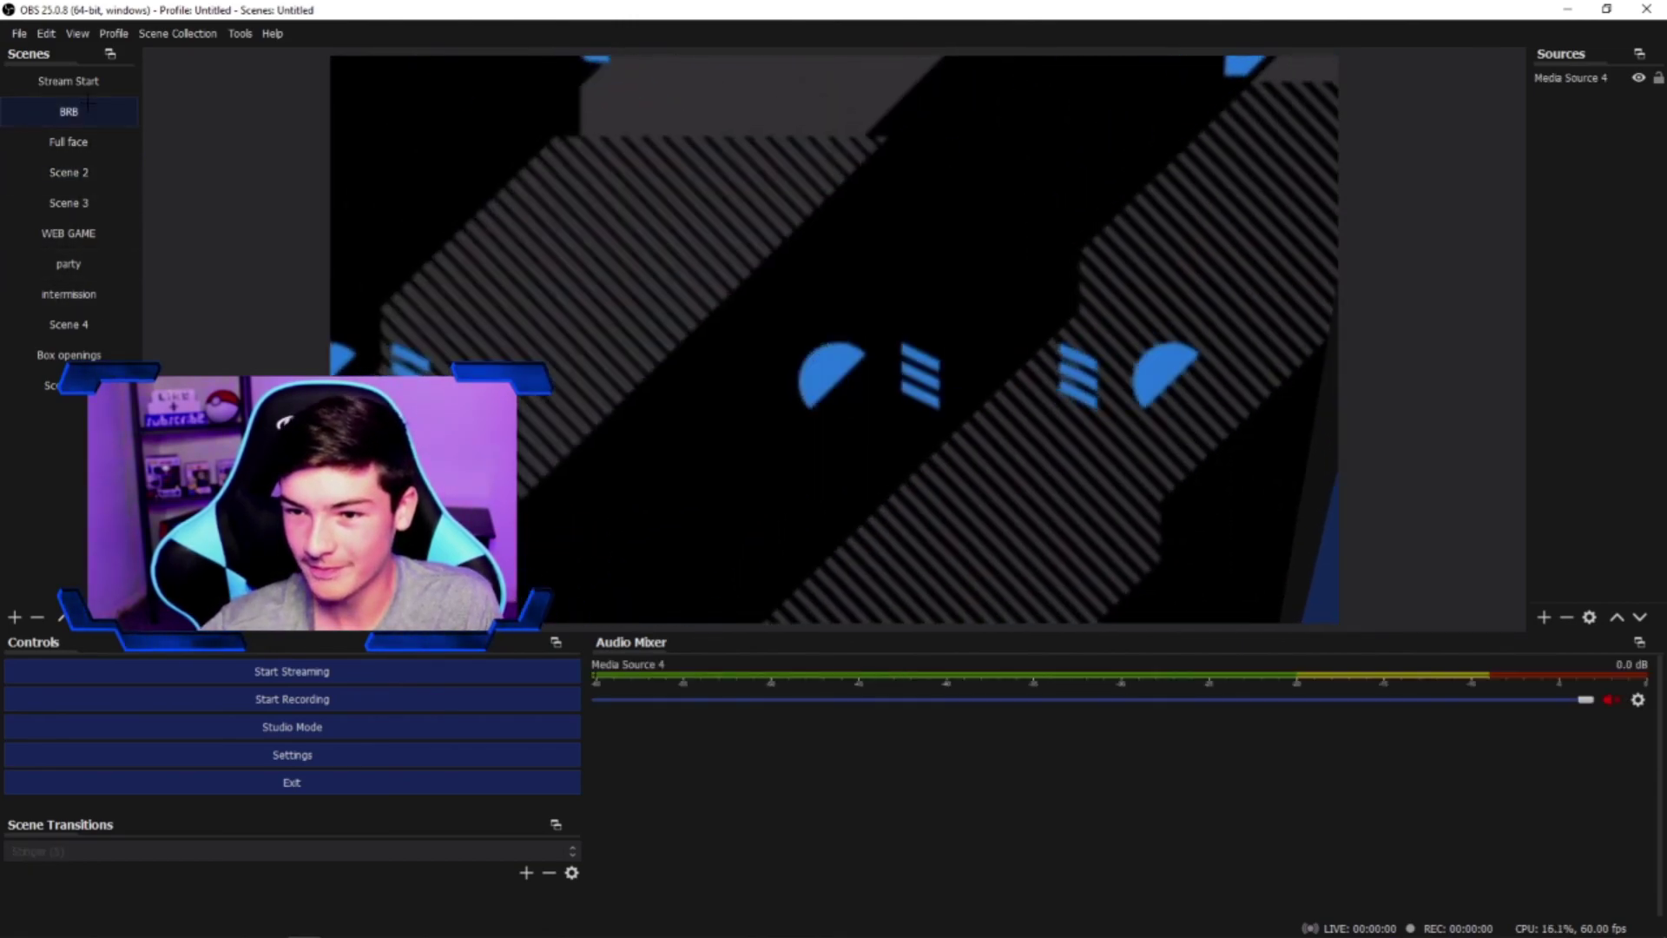
{"action": "left_click", "coordinate": [87, 80]}
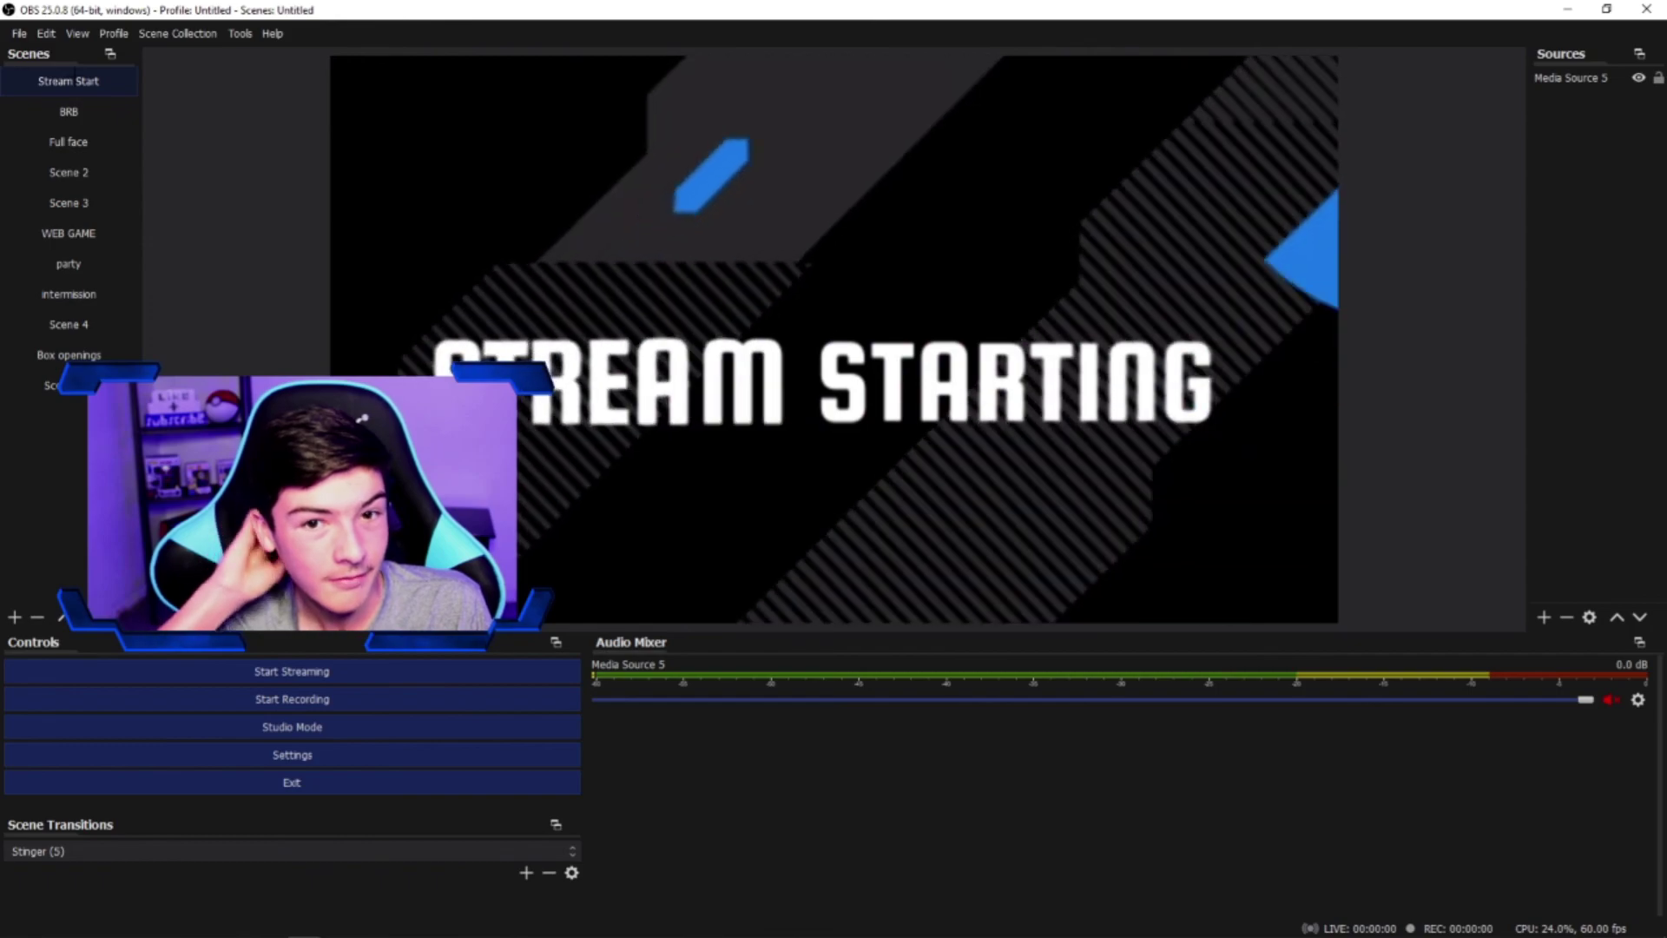
{"action": "left_click", "coordinate": [43, 141]}
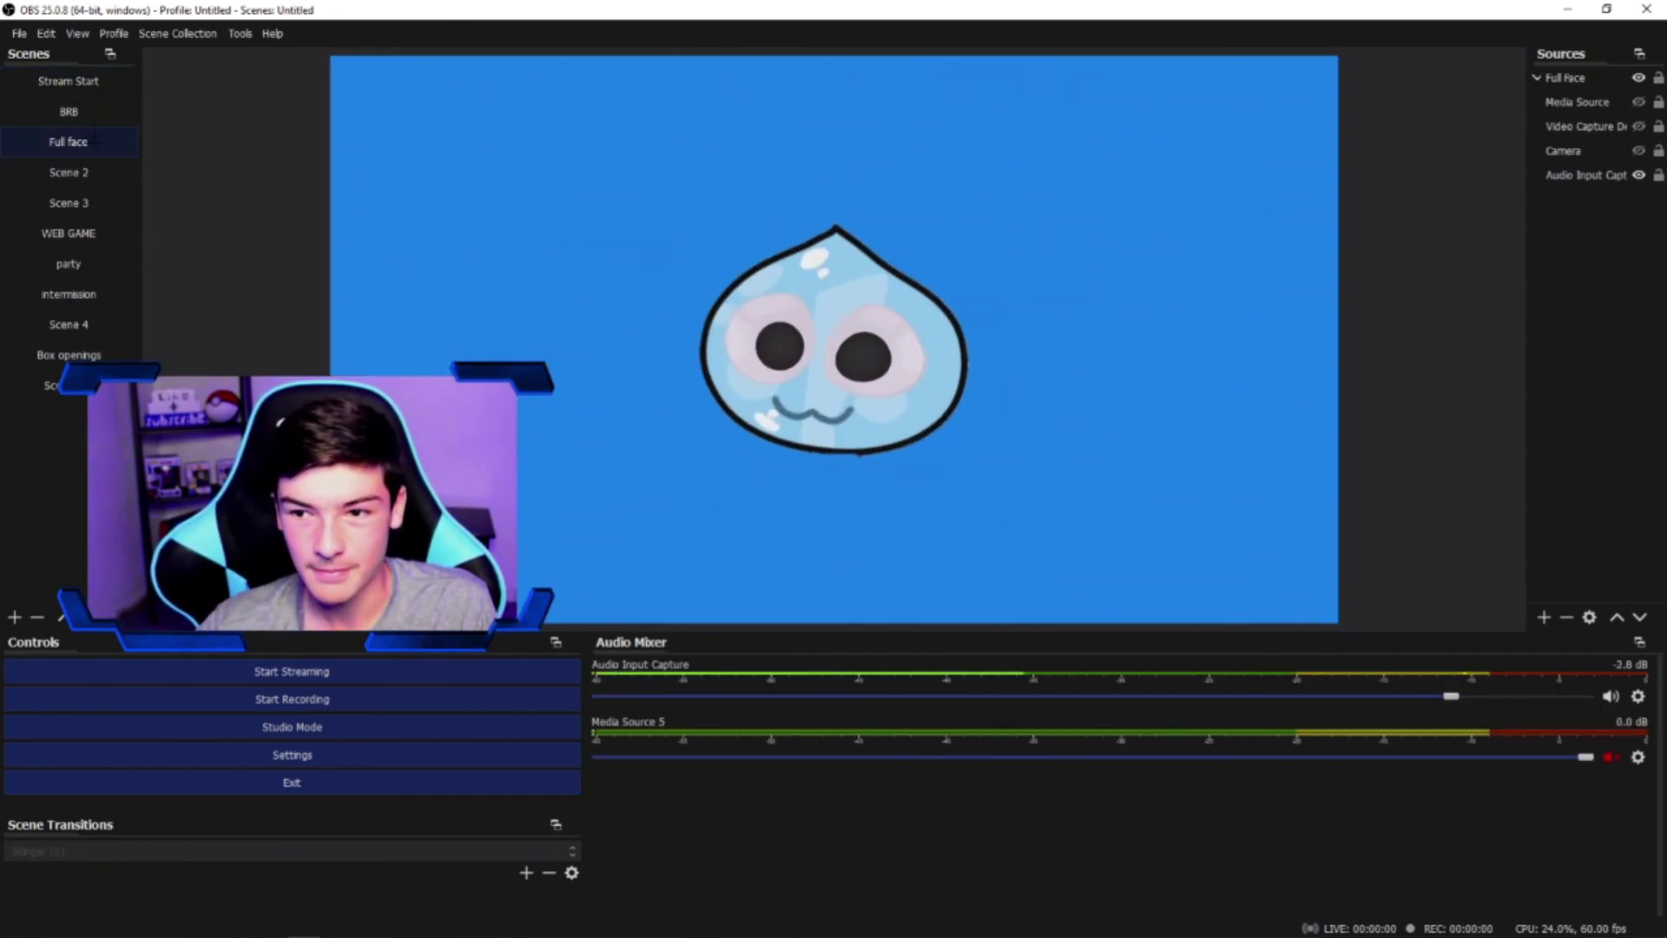